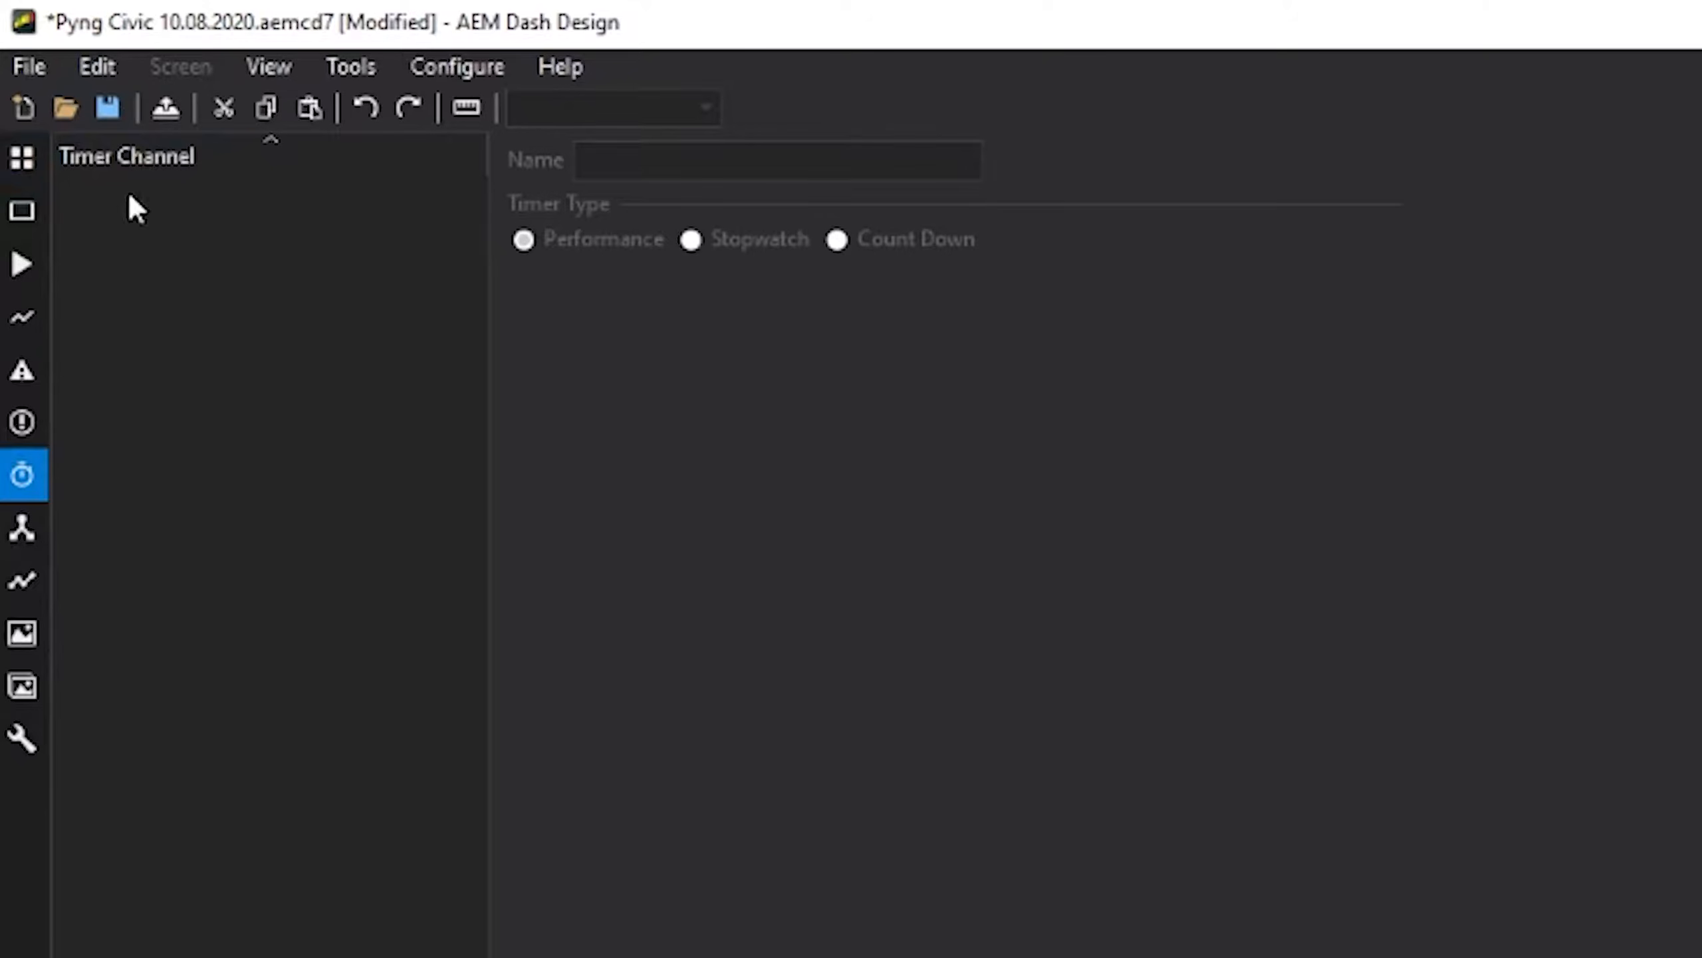
# - Return to the screen gallery showing Screens 1–3, Alarm, On Change and Splash
pyautogui.click(17, 160)
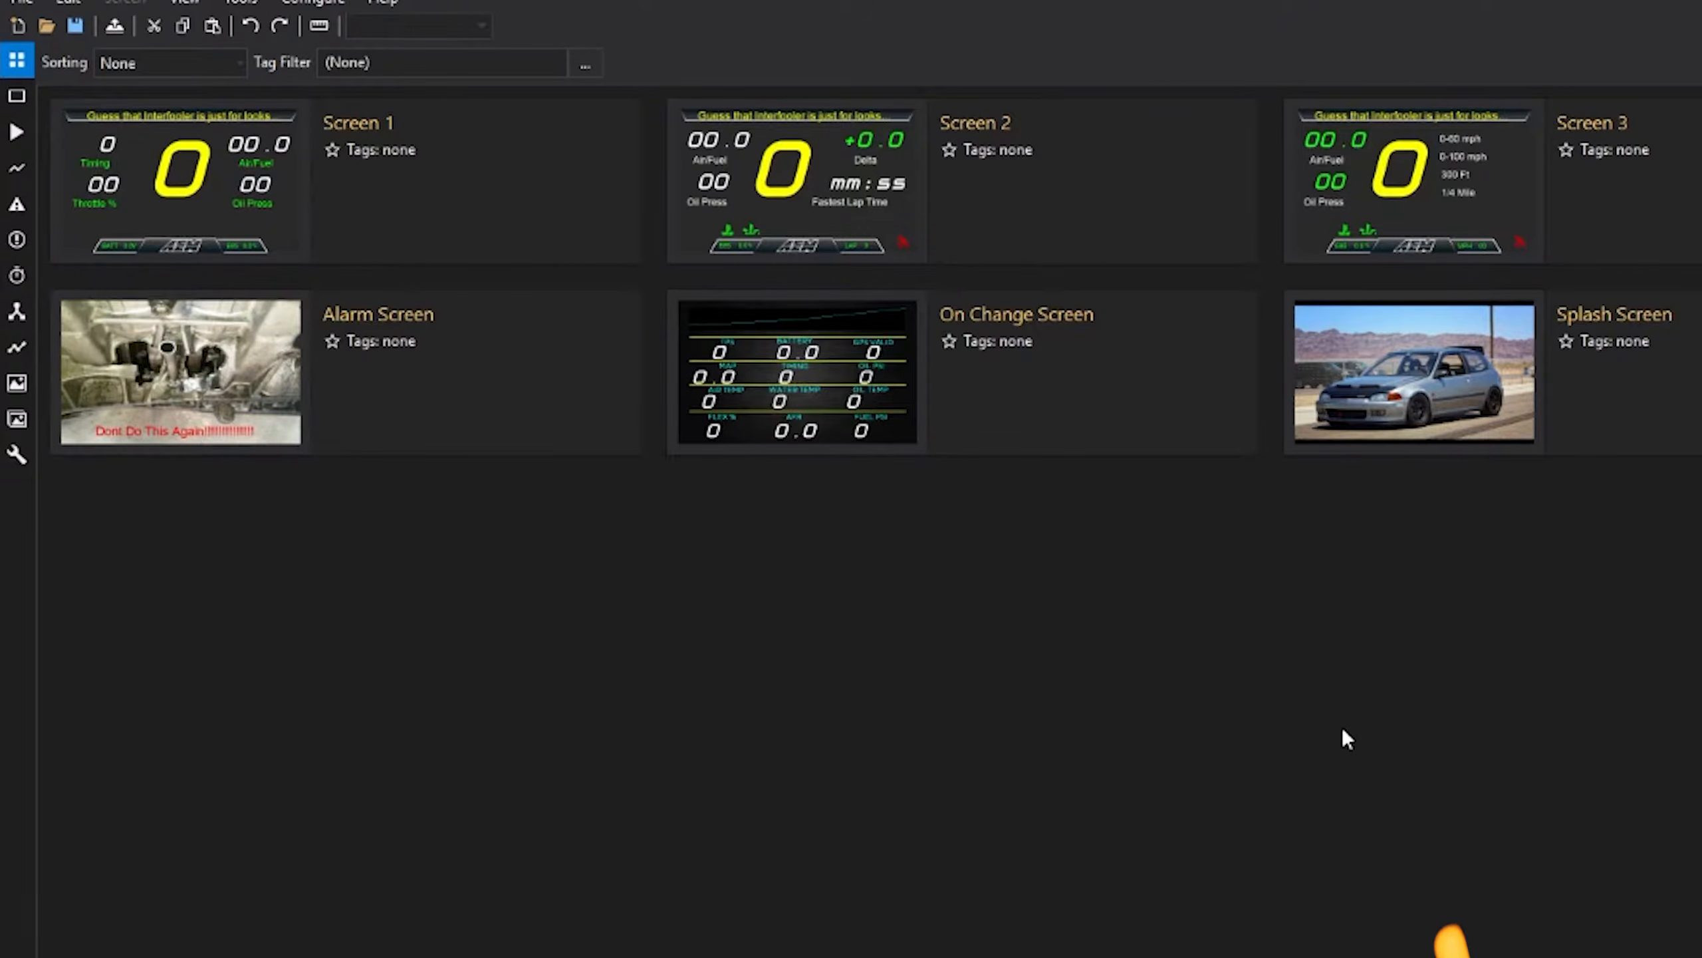
# - In Speed / Odometer setup, set Speed Input to GPSi_Speed [mph]
pyautogui.moveTo(83, 426)
pyautogui.click(82, 458)
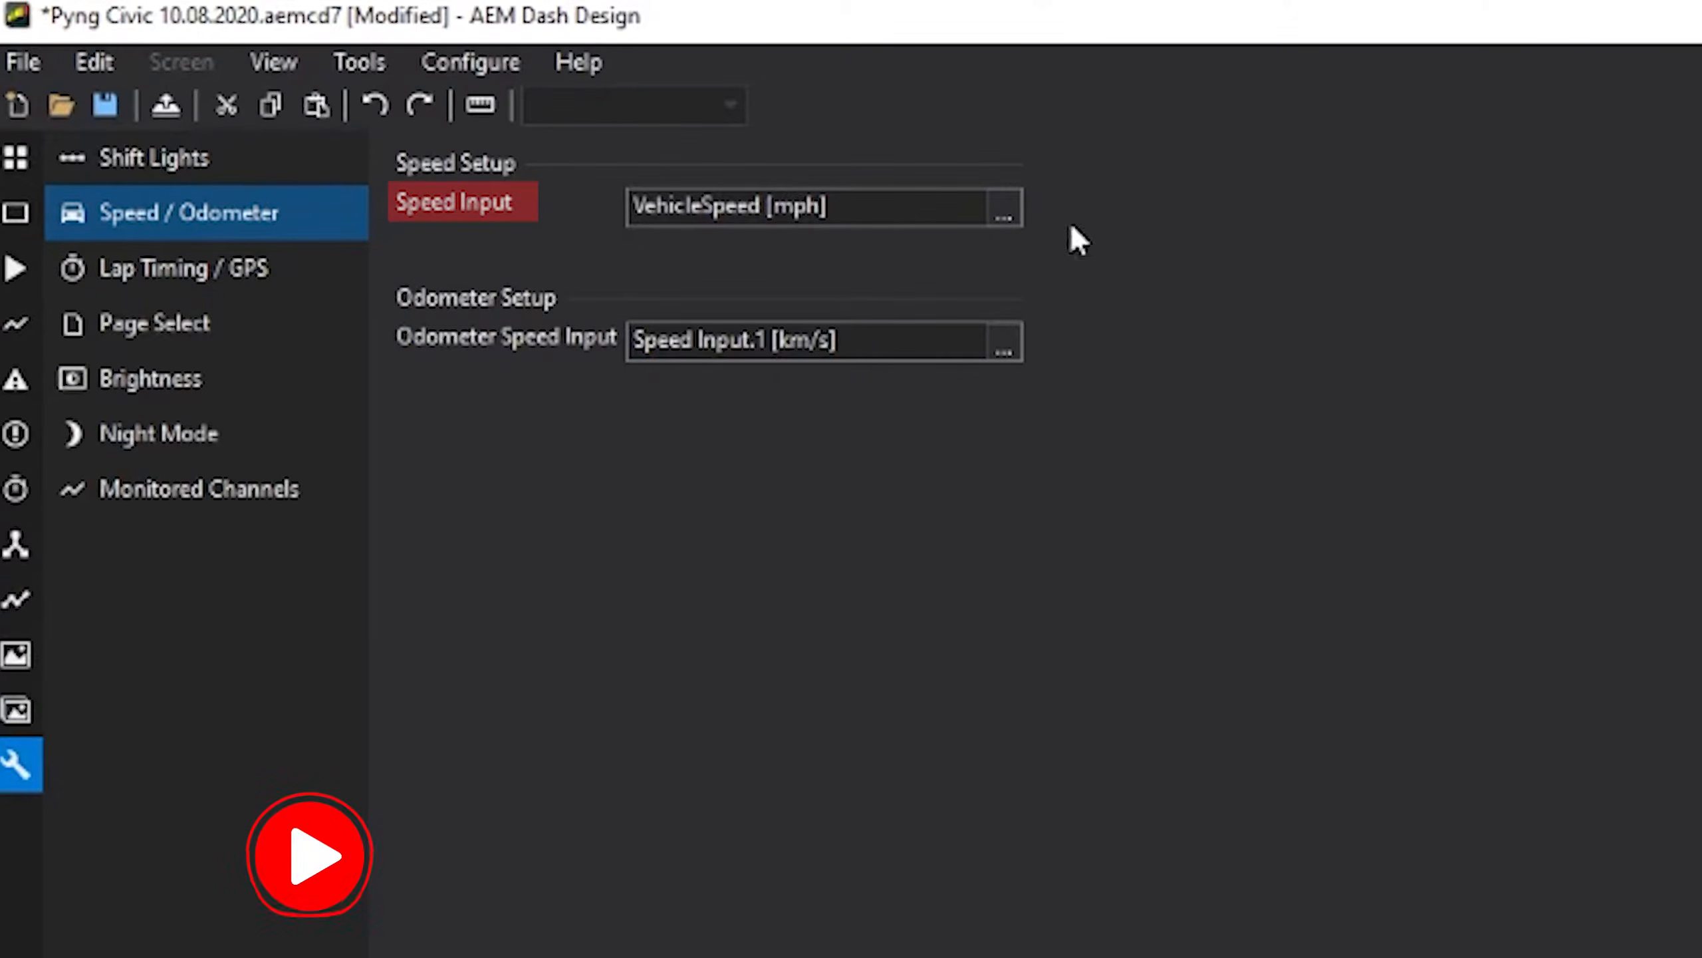
pyautogui.click(1004, 211)
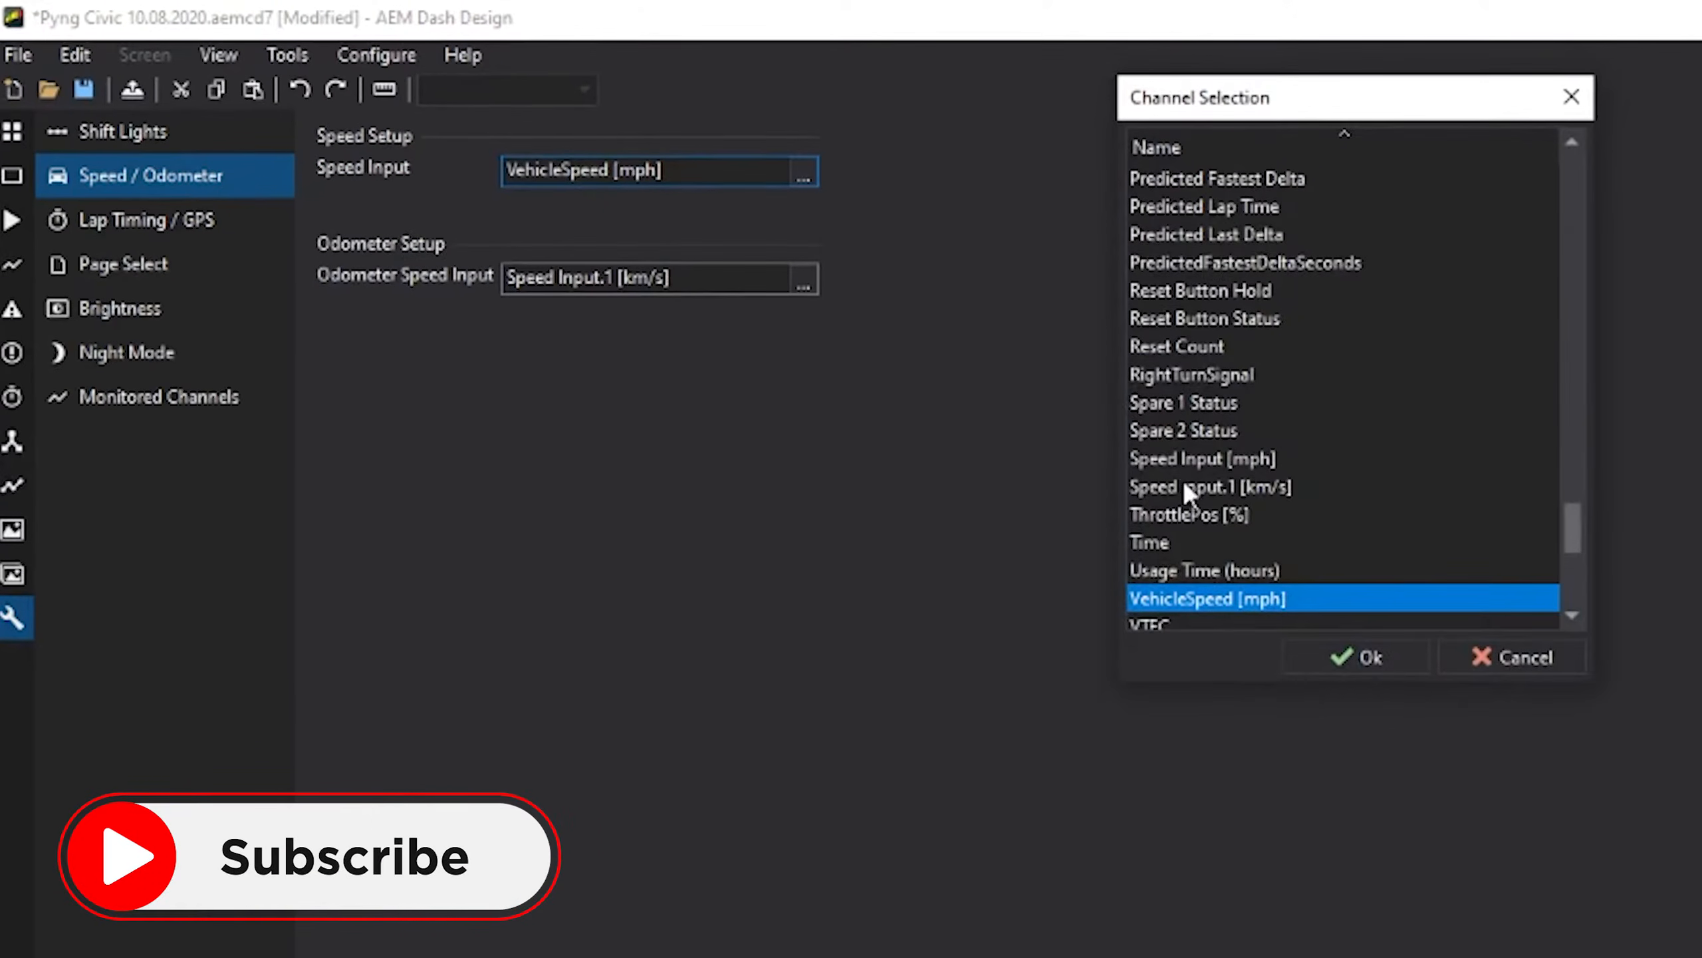
pyautogui.scroll(-5, 1184, 479)
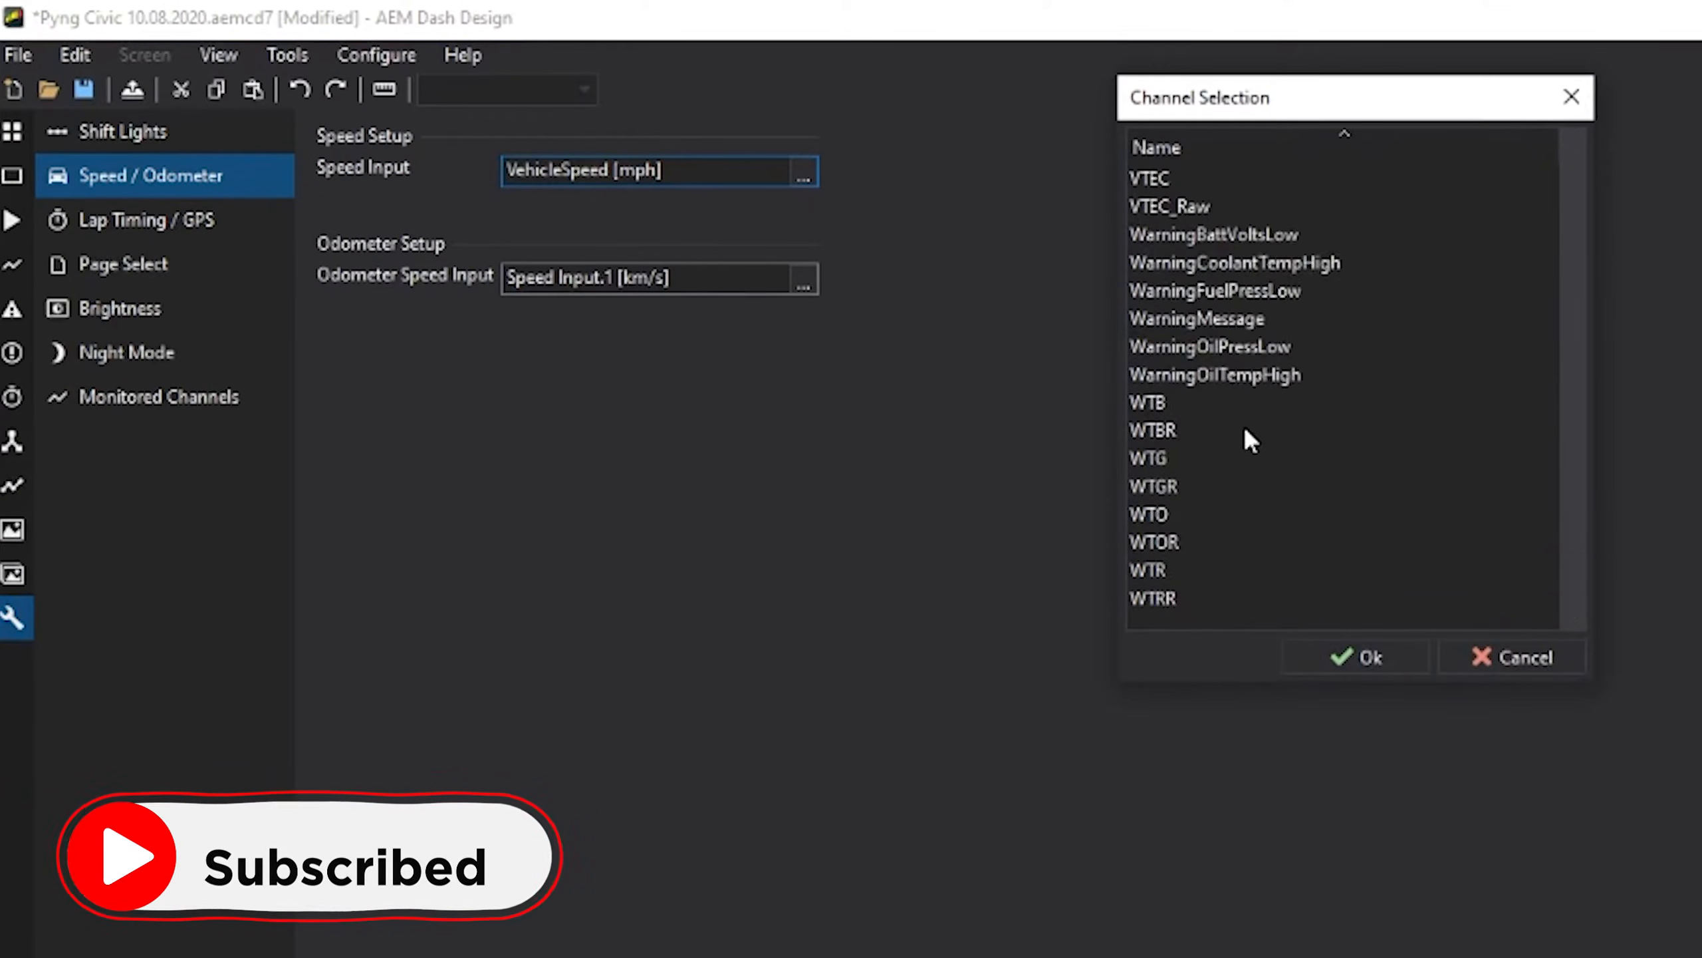
pyautogui.scroll(12, 1245, 407)
pyautogui.scroll(-2, 1271, 402)
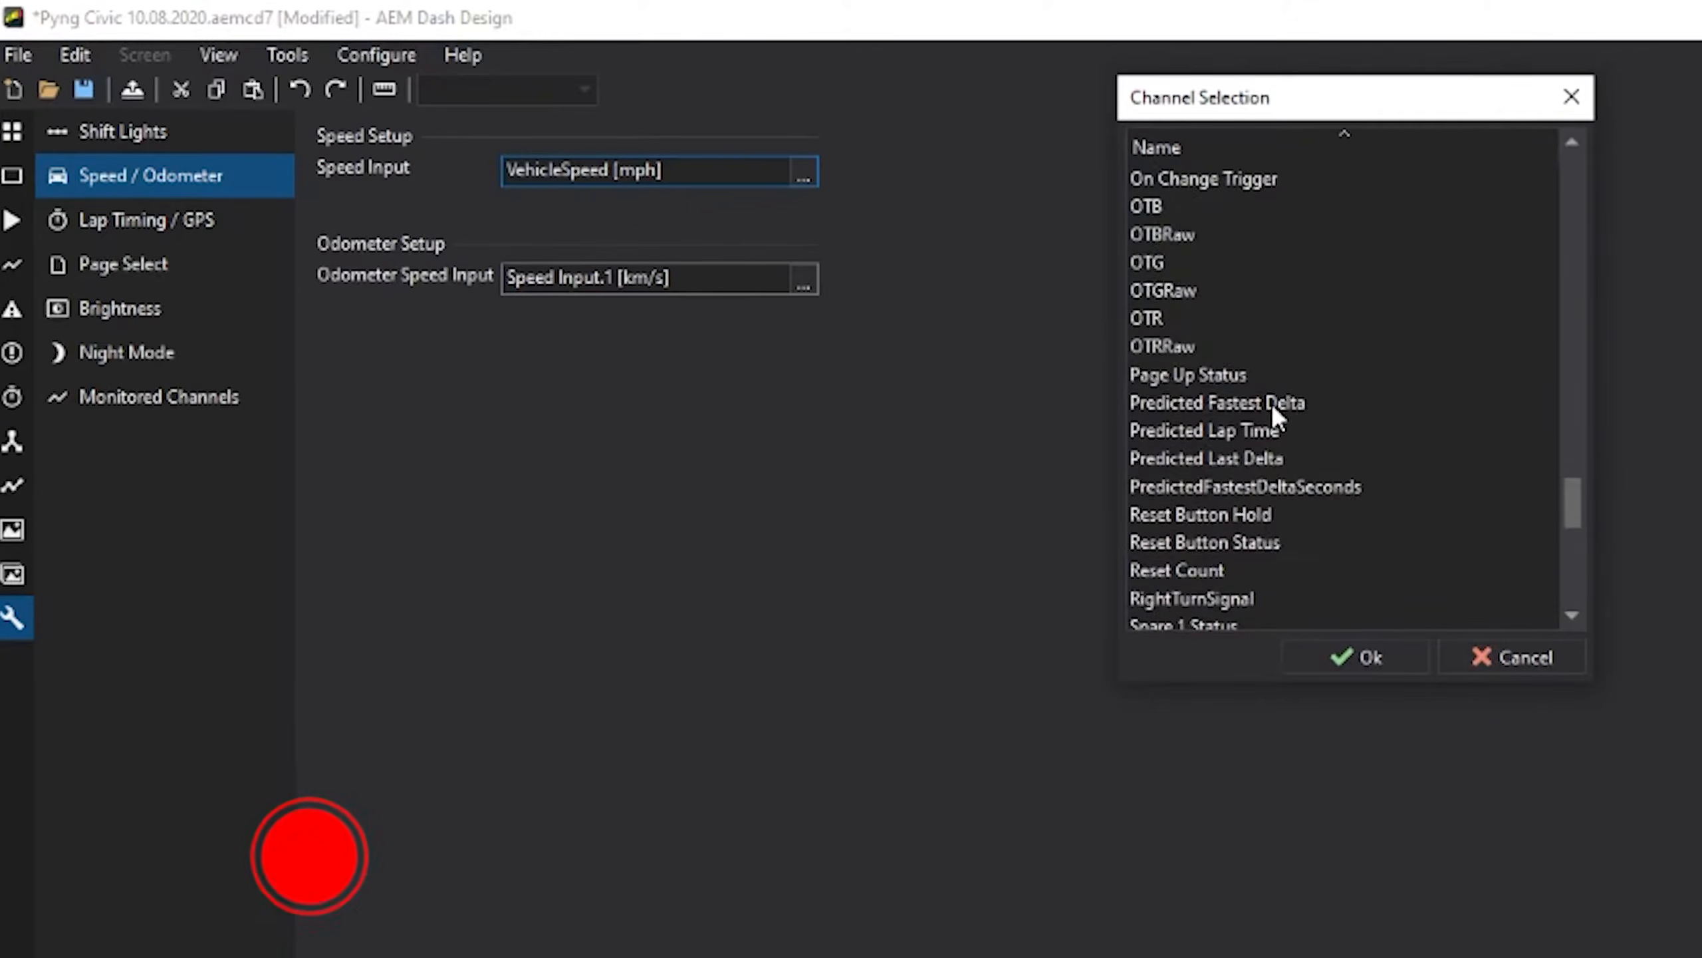
pyautogui.scroll(-1, 1273, 402)
pyautogui.scroll(8, 1273, 402)
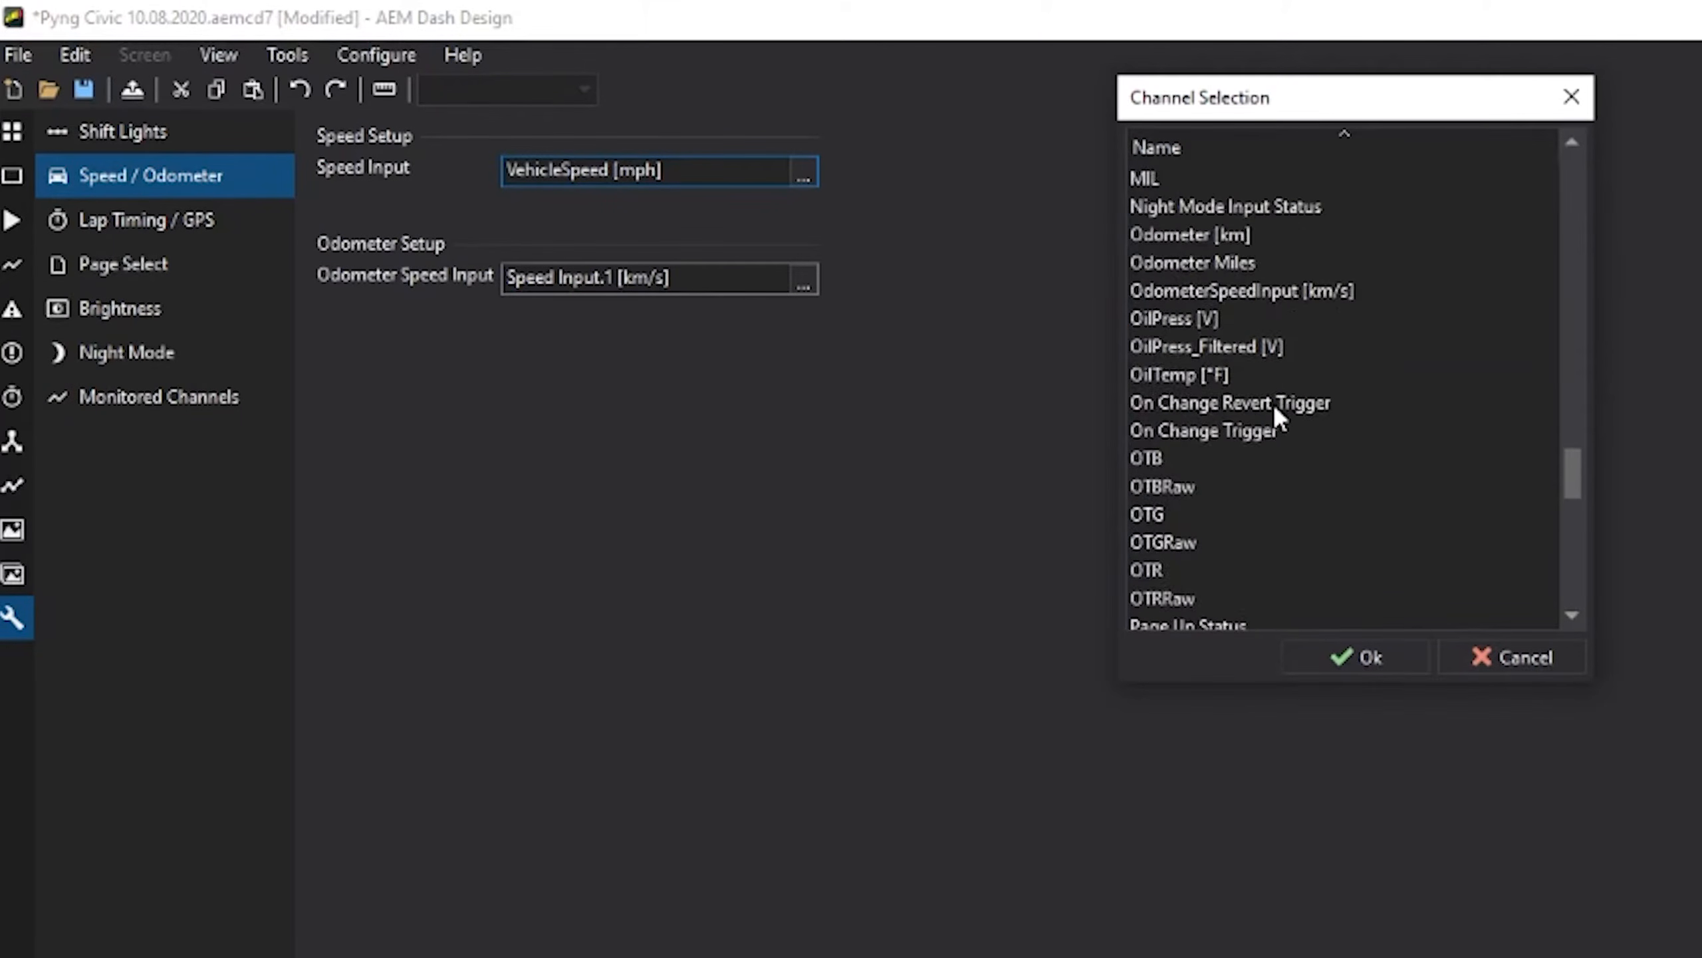
pyautogui.scroll(5, 1273, 402)
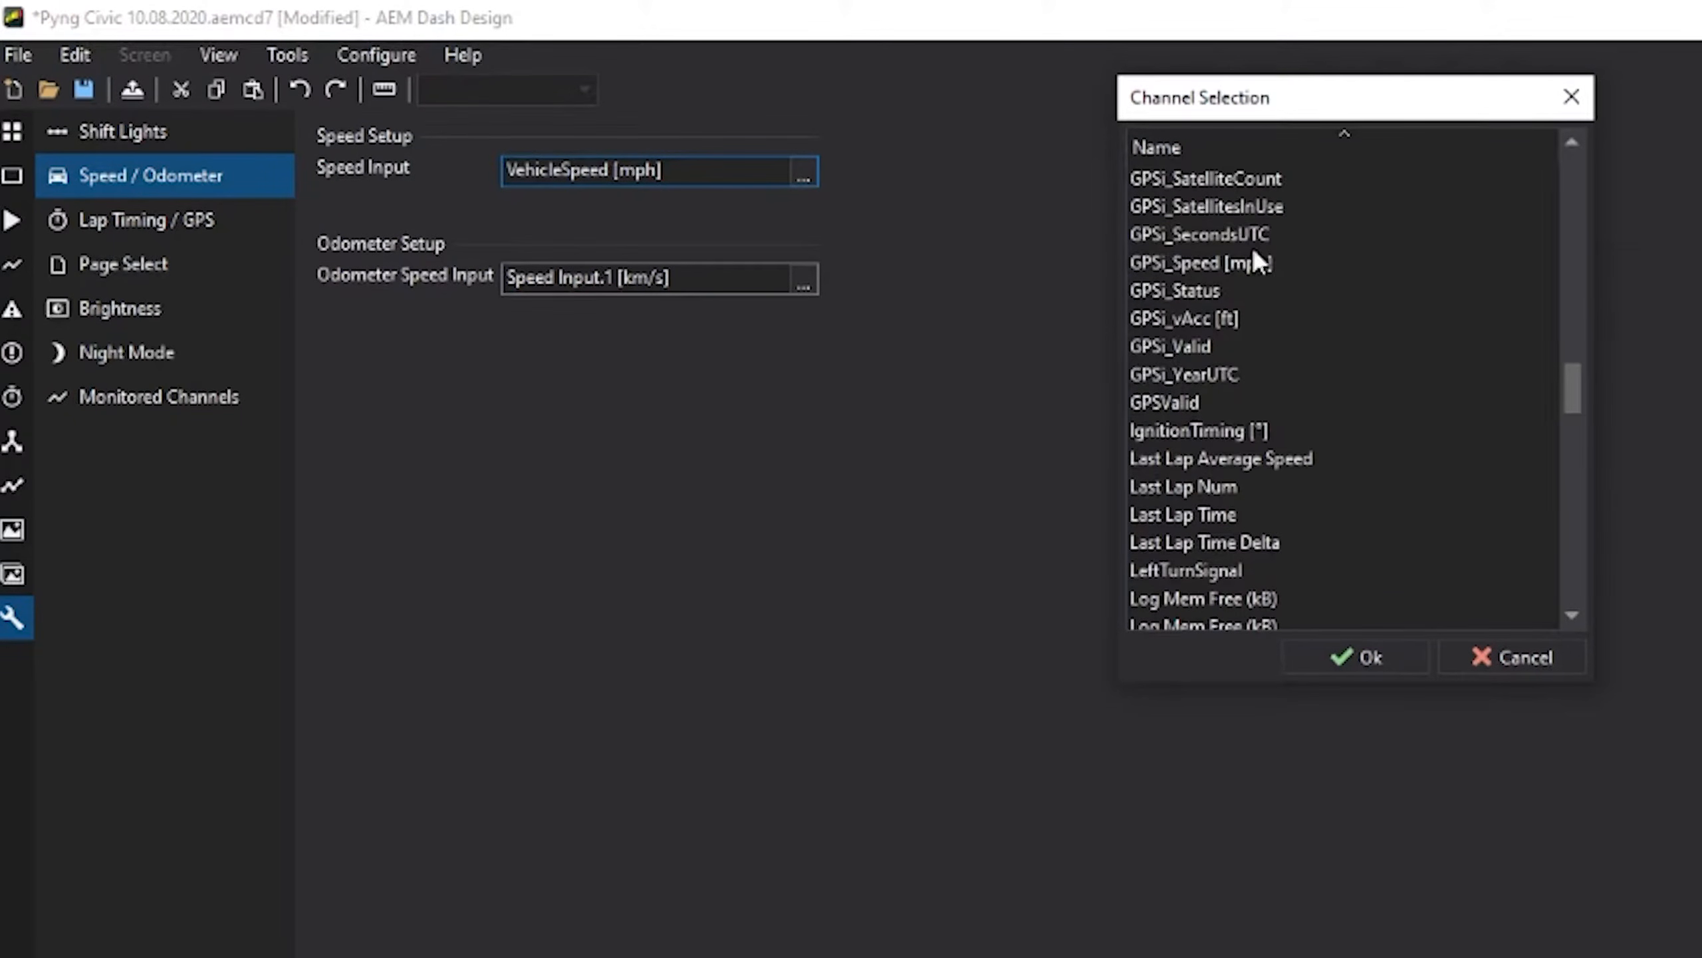
pyautogui.click(1253, 261)
pyautogui.click(1233, 261)
pyautogui.click(1351, 651)
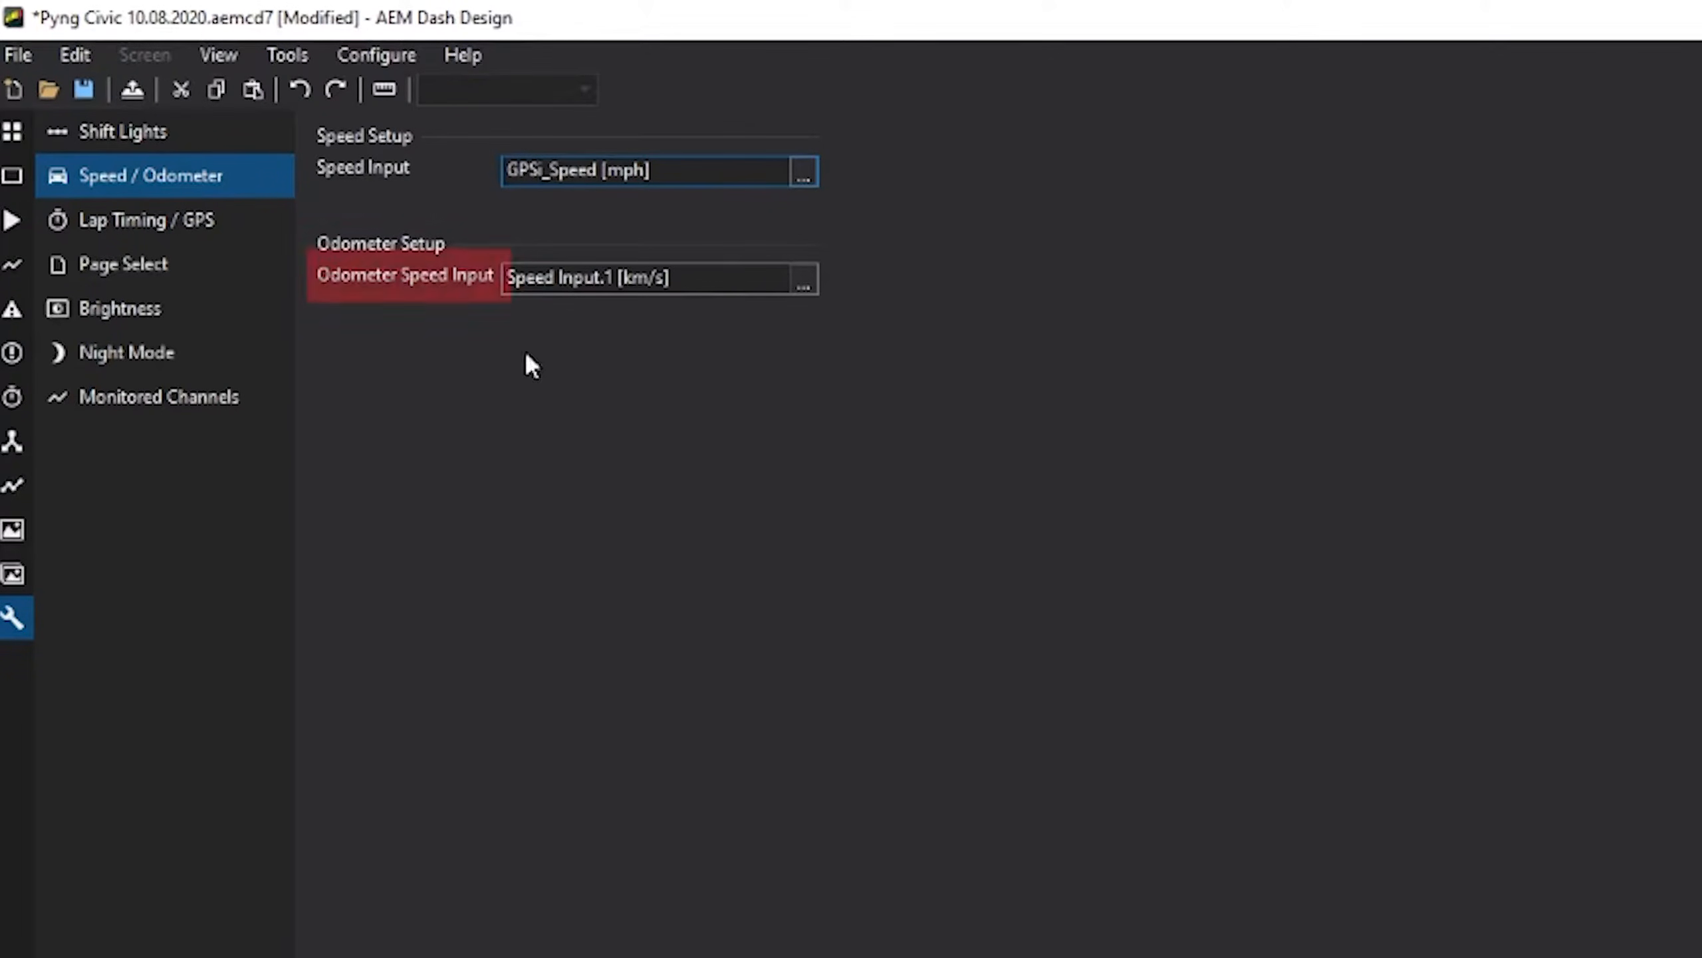
# - Set Odometer Speed Input to Speed Input [mph] and confirm
pyautogui.click(810, 286)
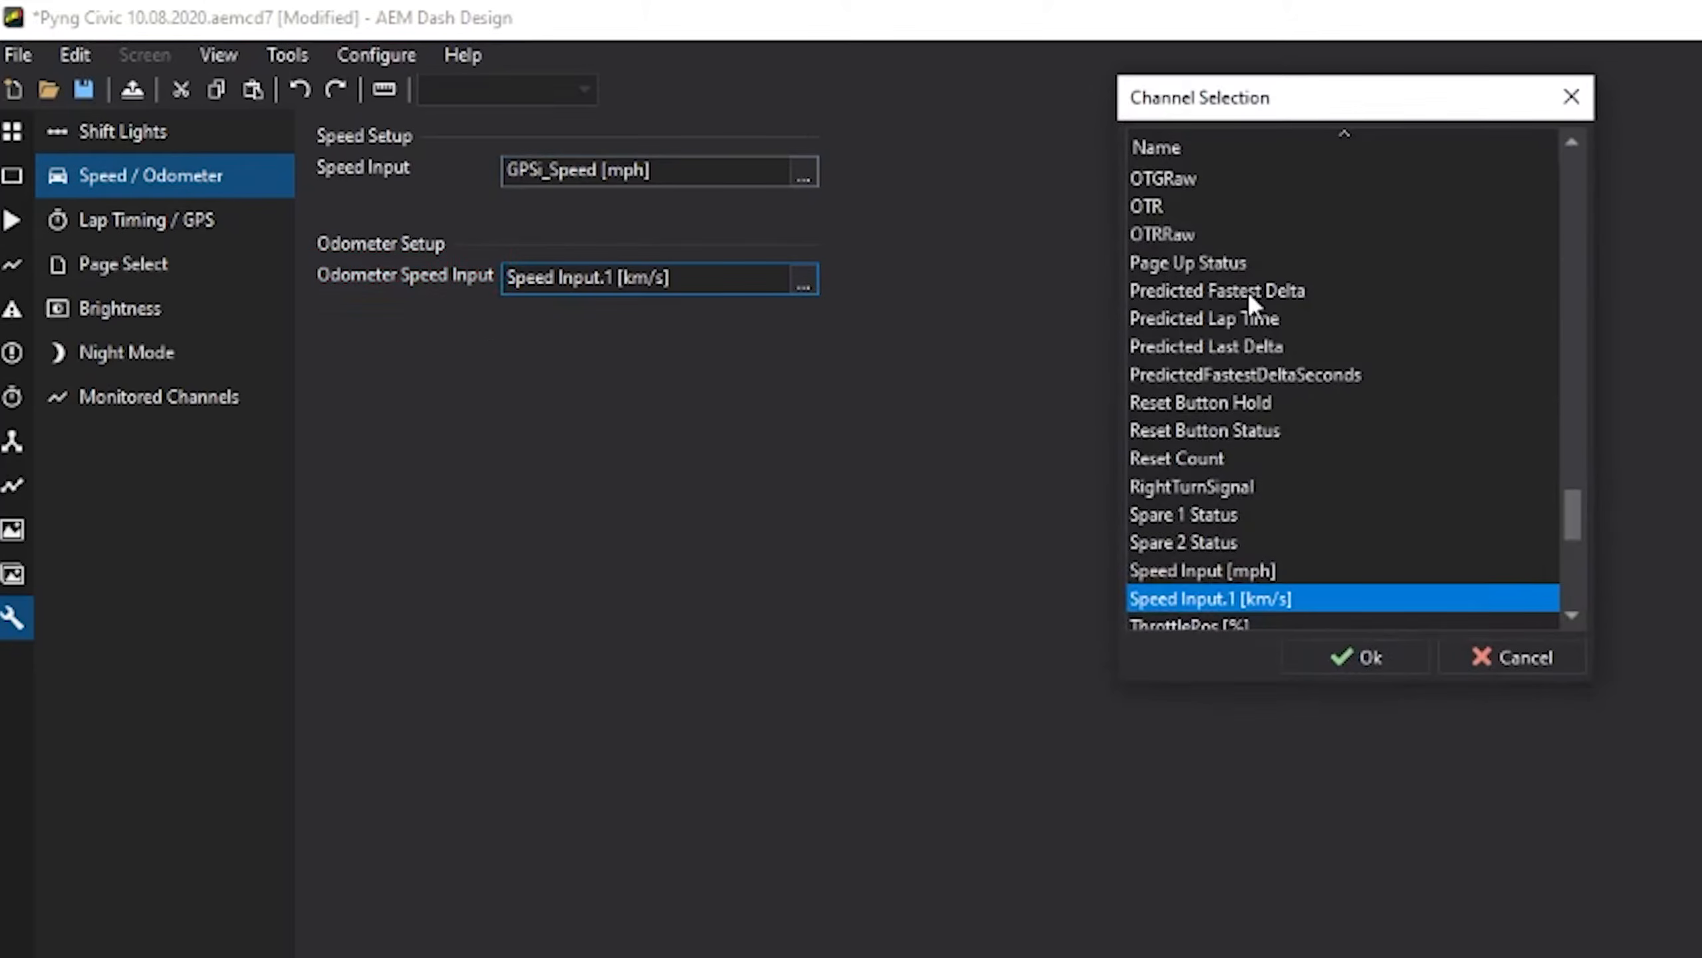
pyautogui.click(1239, 572)
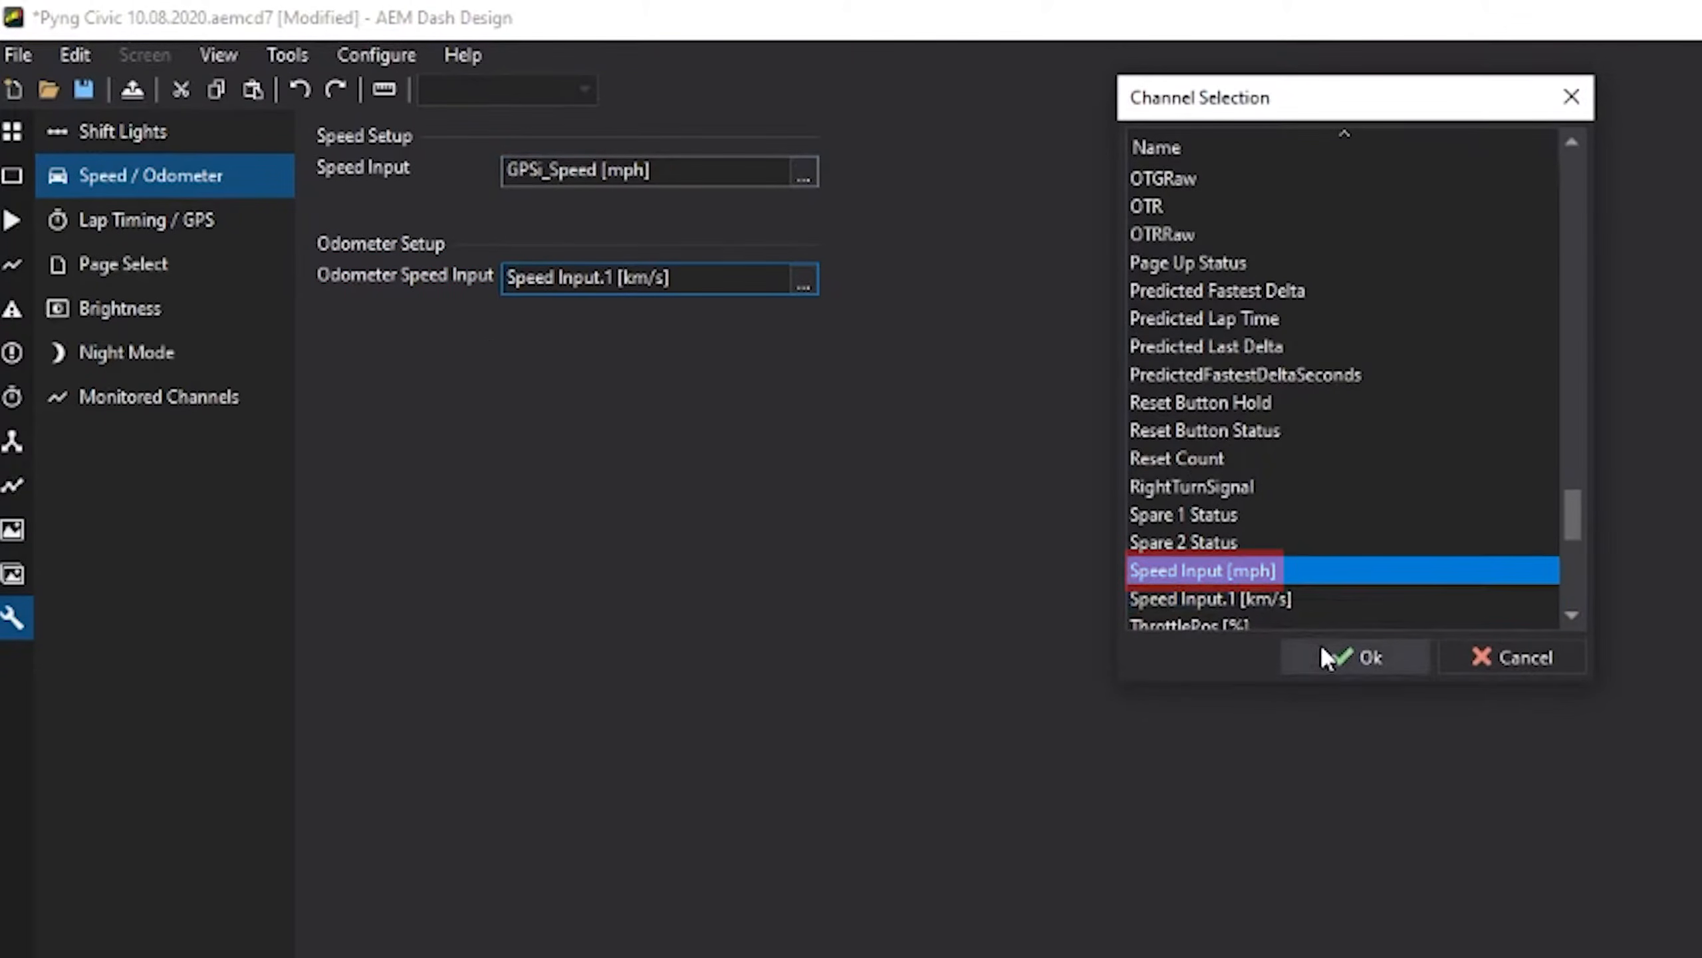
pyautogui.click(1330, 661)
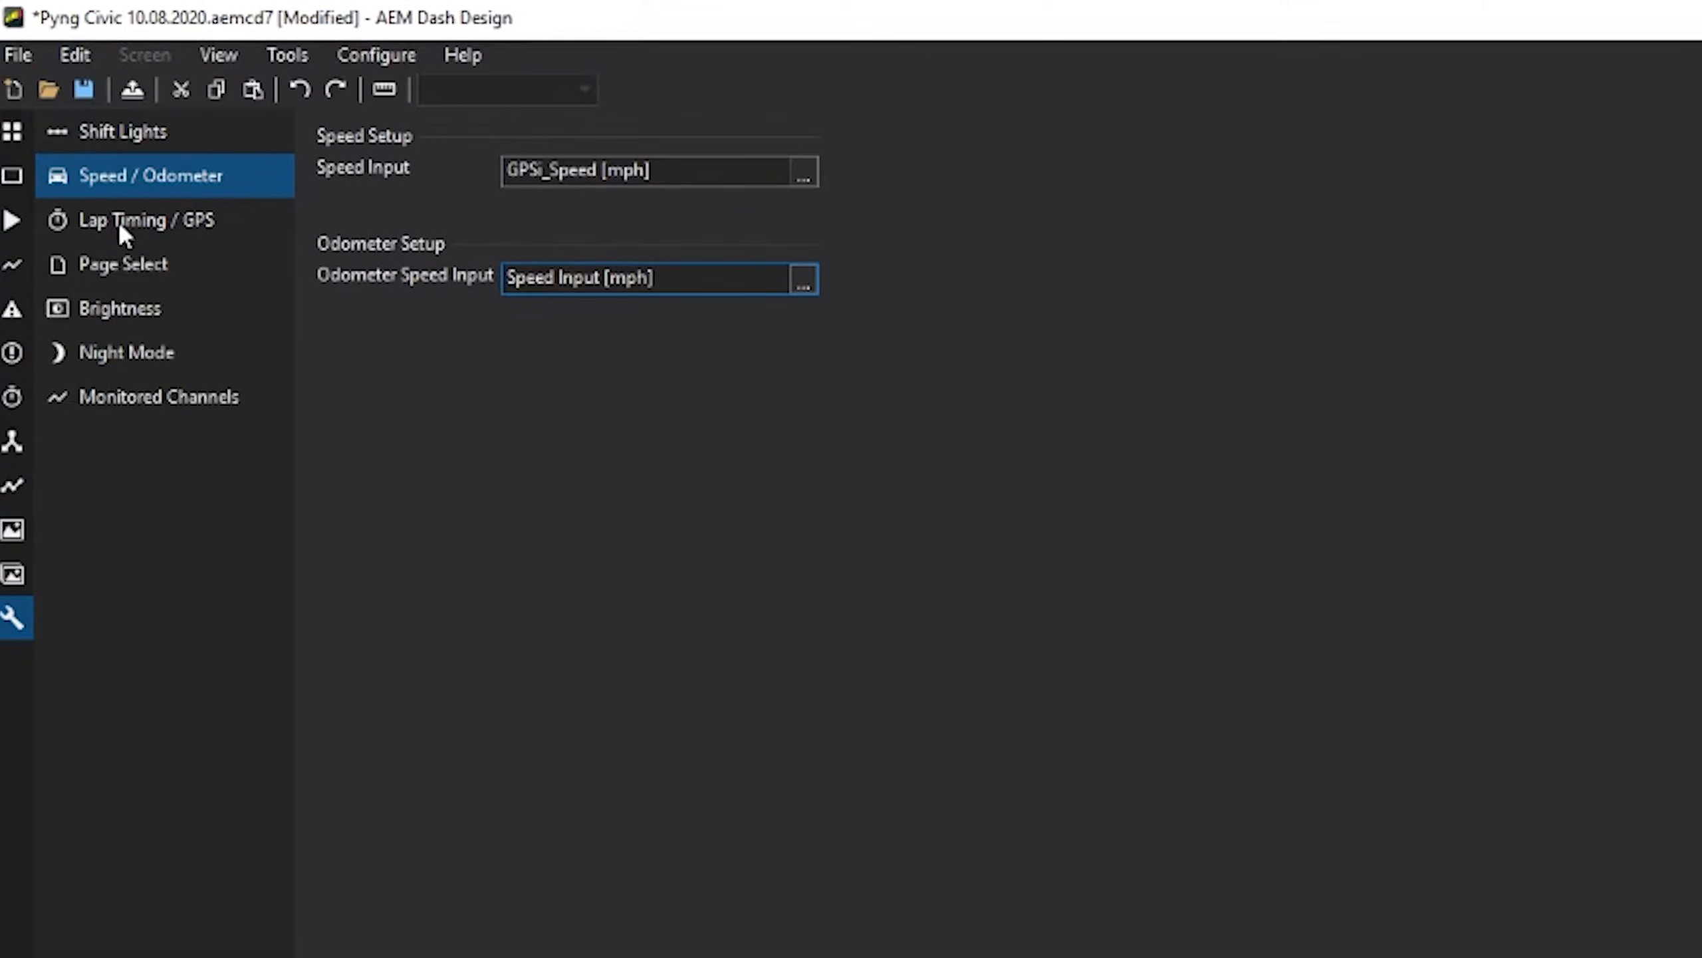
# - Open Screen 3 and review its 0-60 mph, 0-100 mph, 330 Ft and 1/4 Mile labels
pyautogui.moveTo(40, 475)
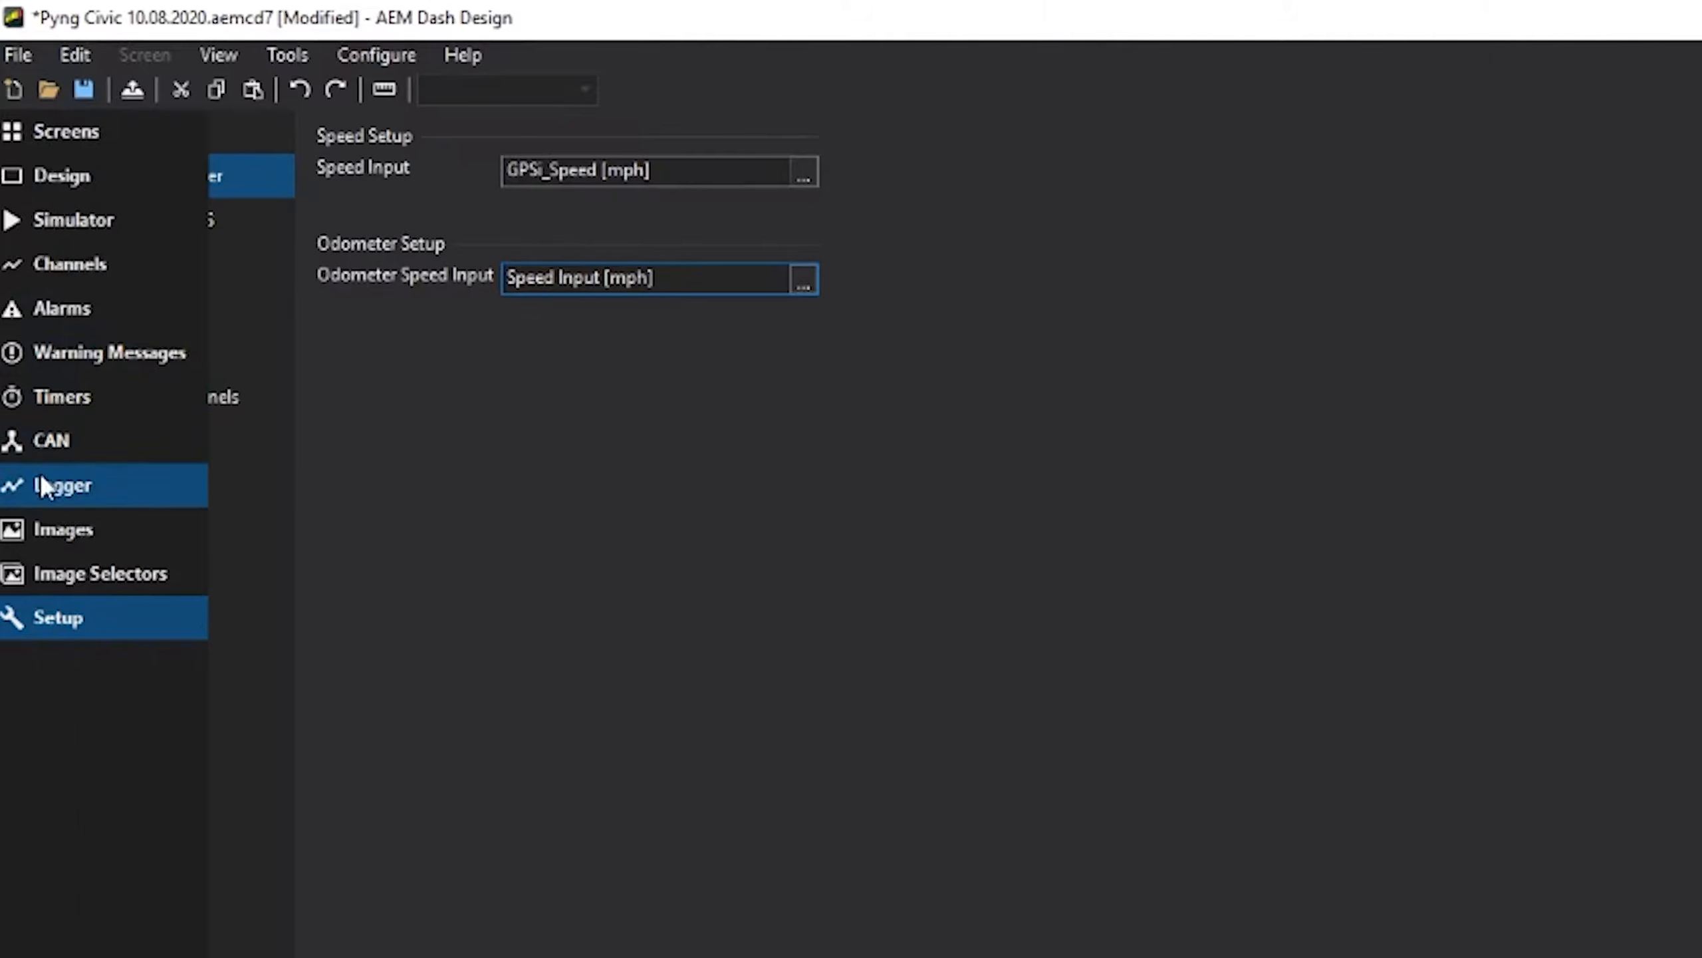
pyautogui.click(35, 399)
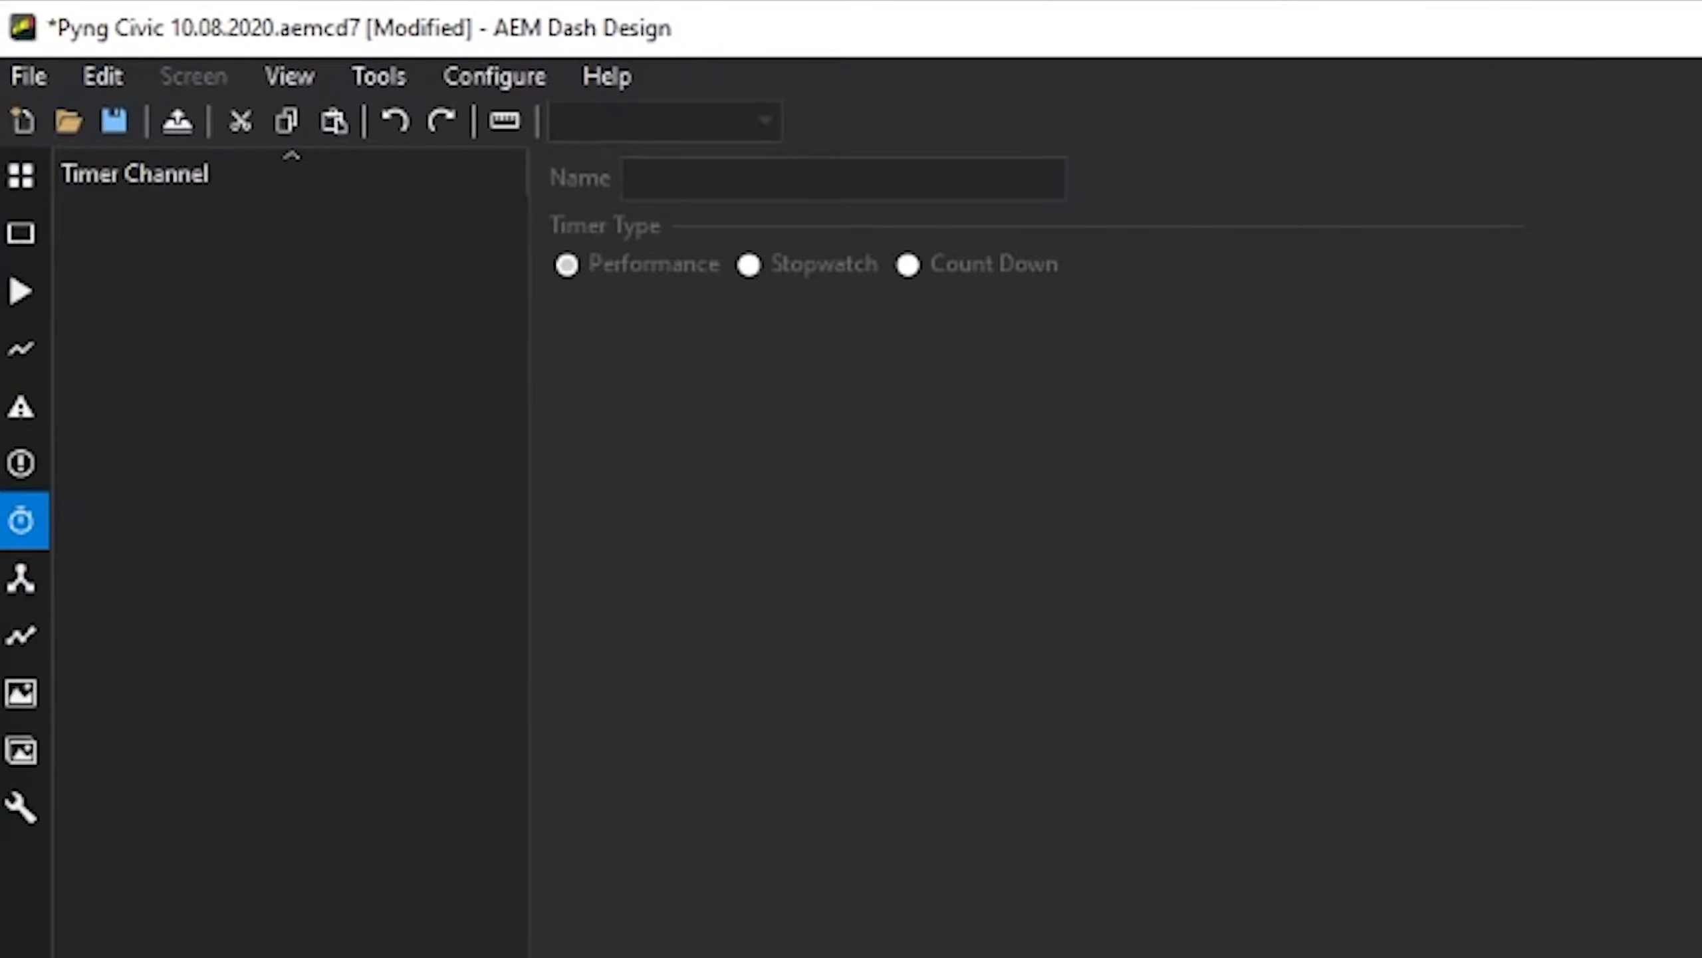
pyautogui.moveTo(39, 183)
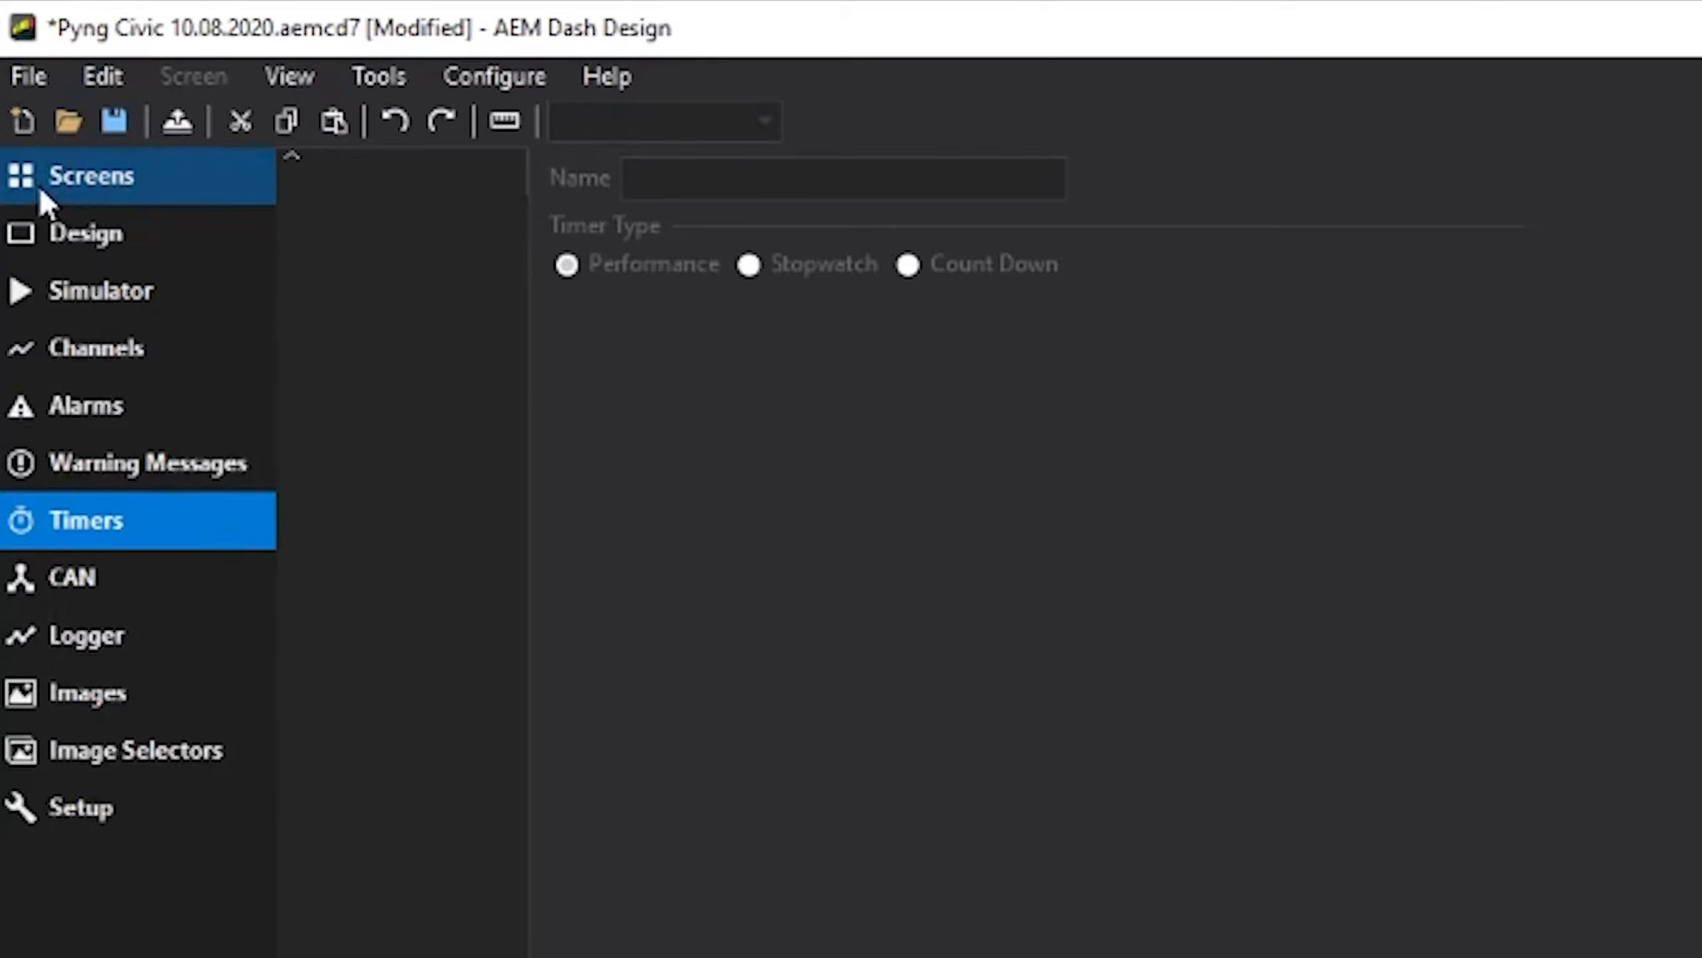
pyautogui.click(167, 239)
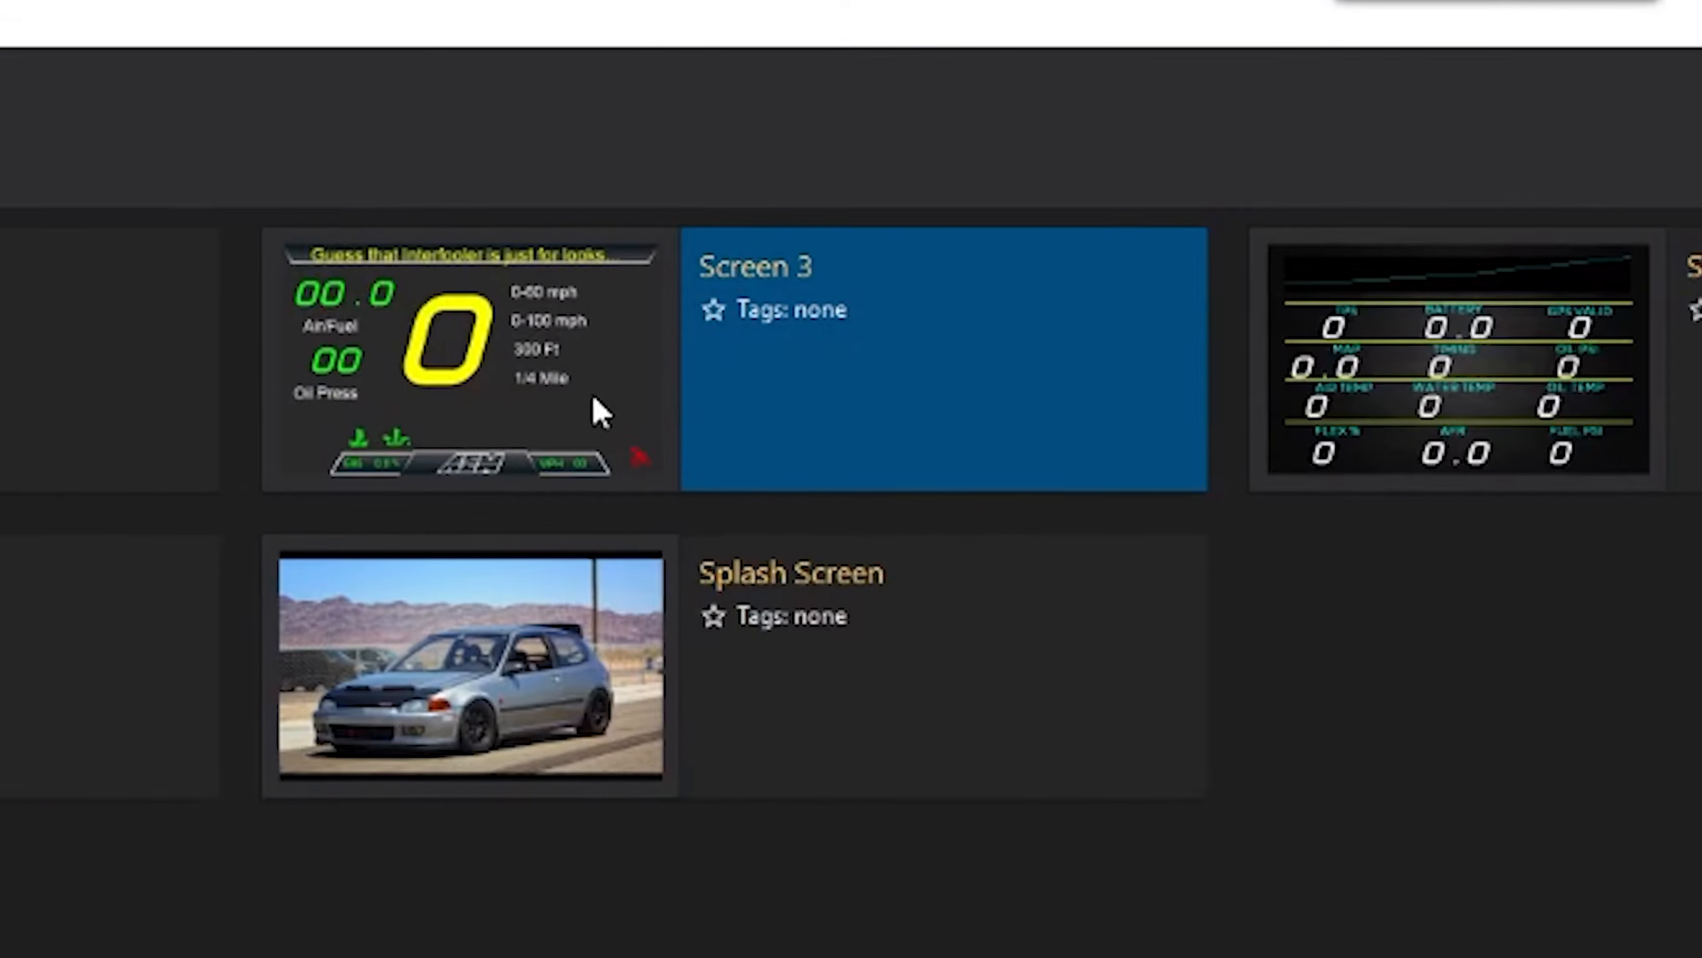
pyautogui.doubleClick(593, 401)
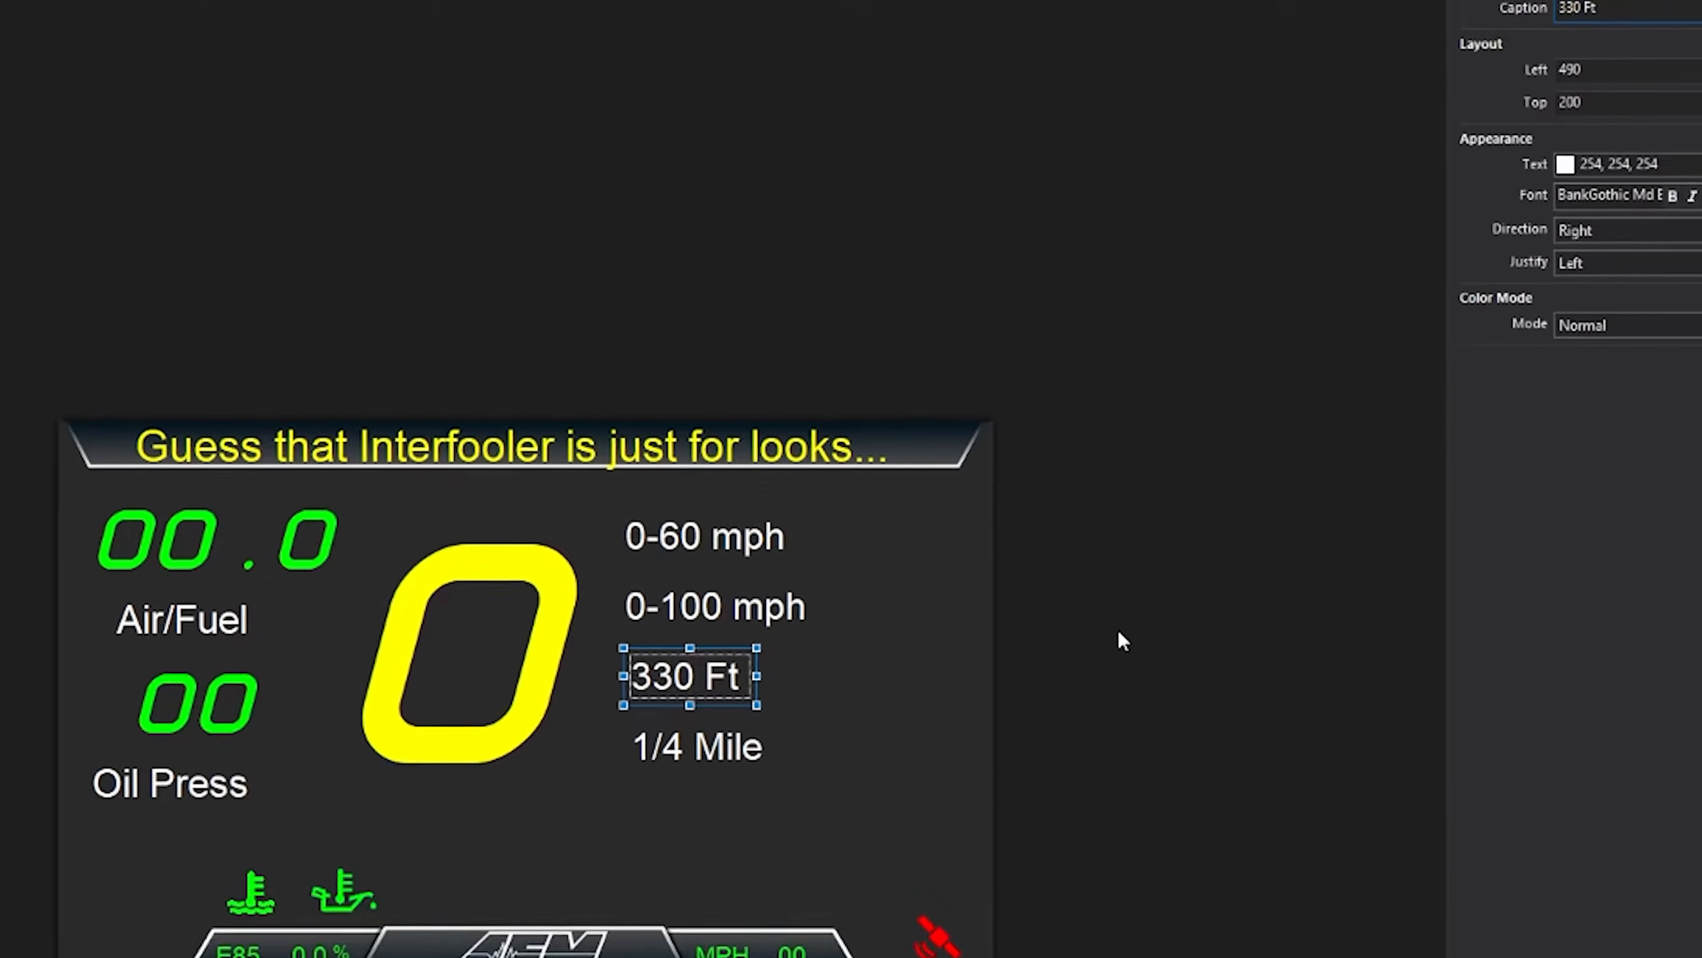
pyautogui.click(1026, 306)
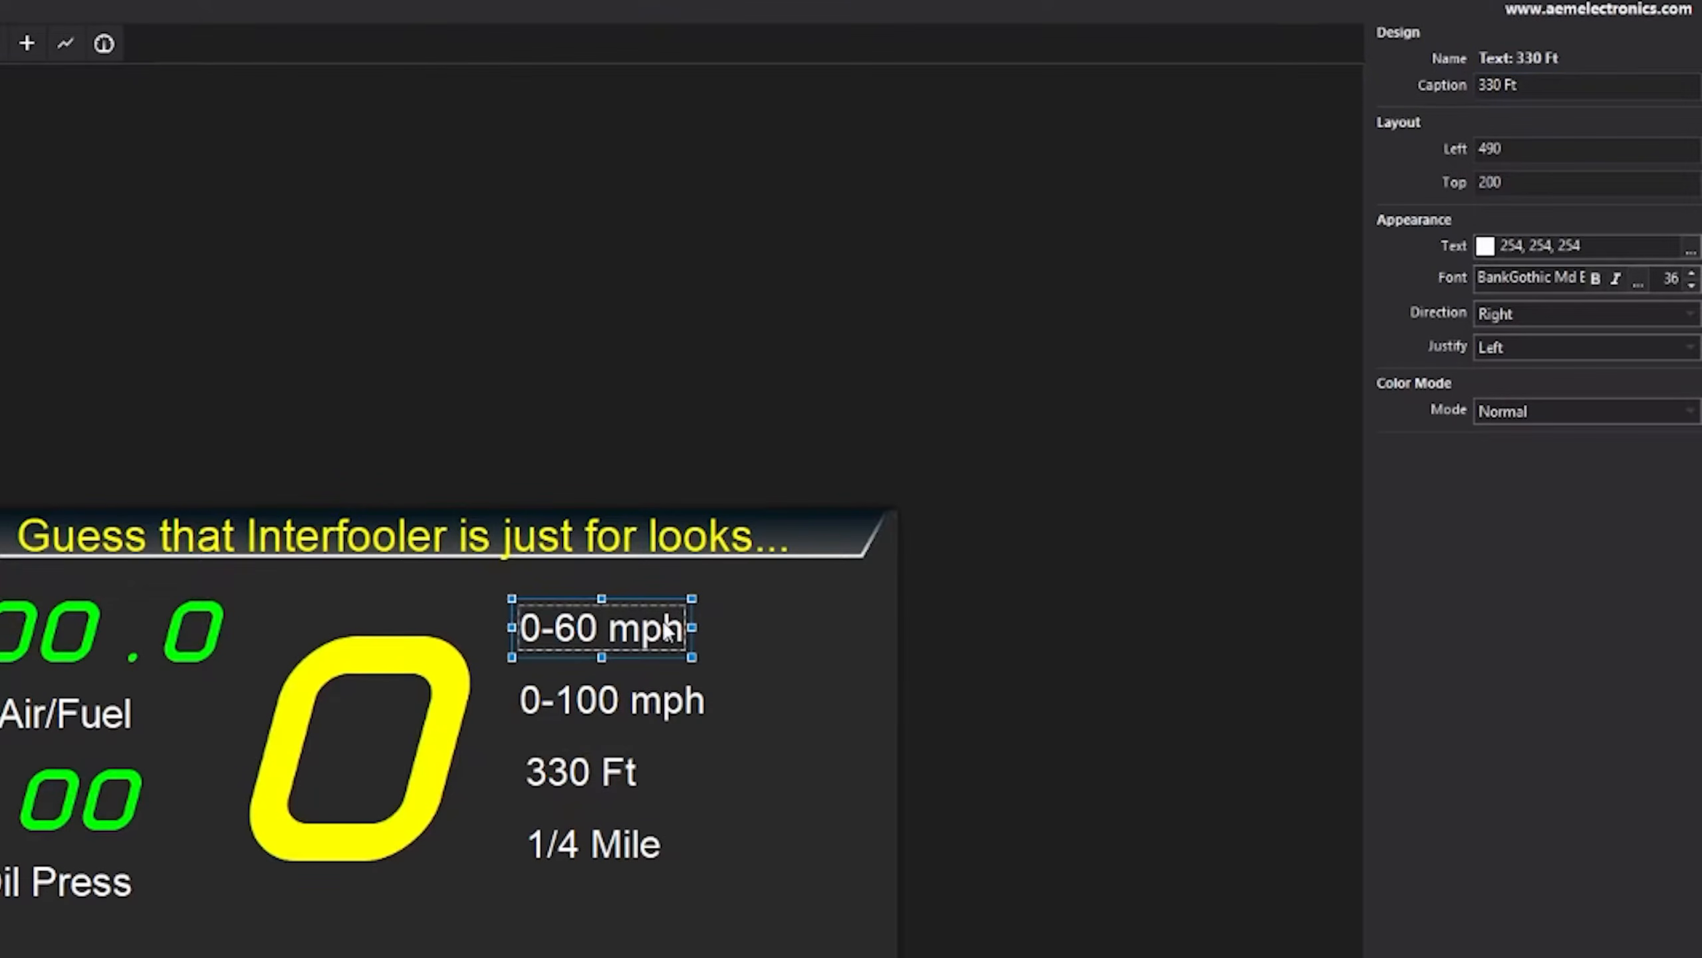
pyautogui.click(678, 703)
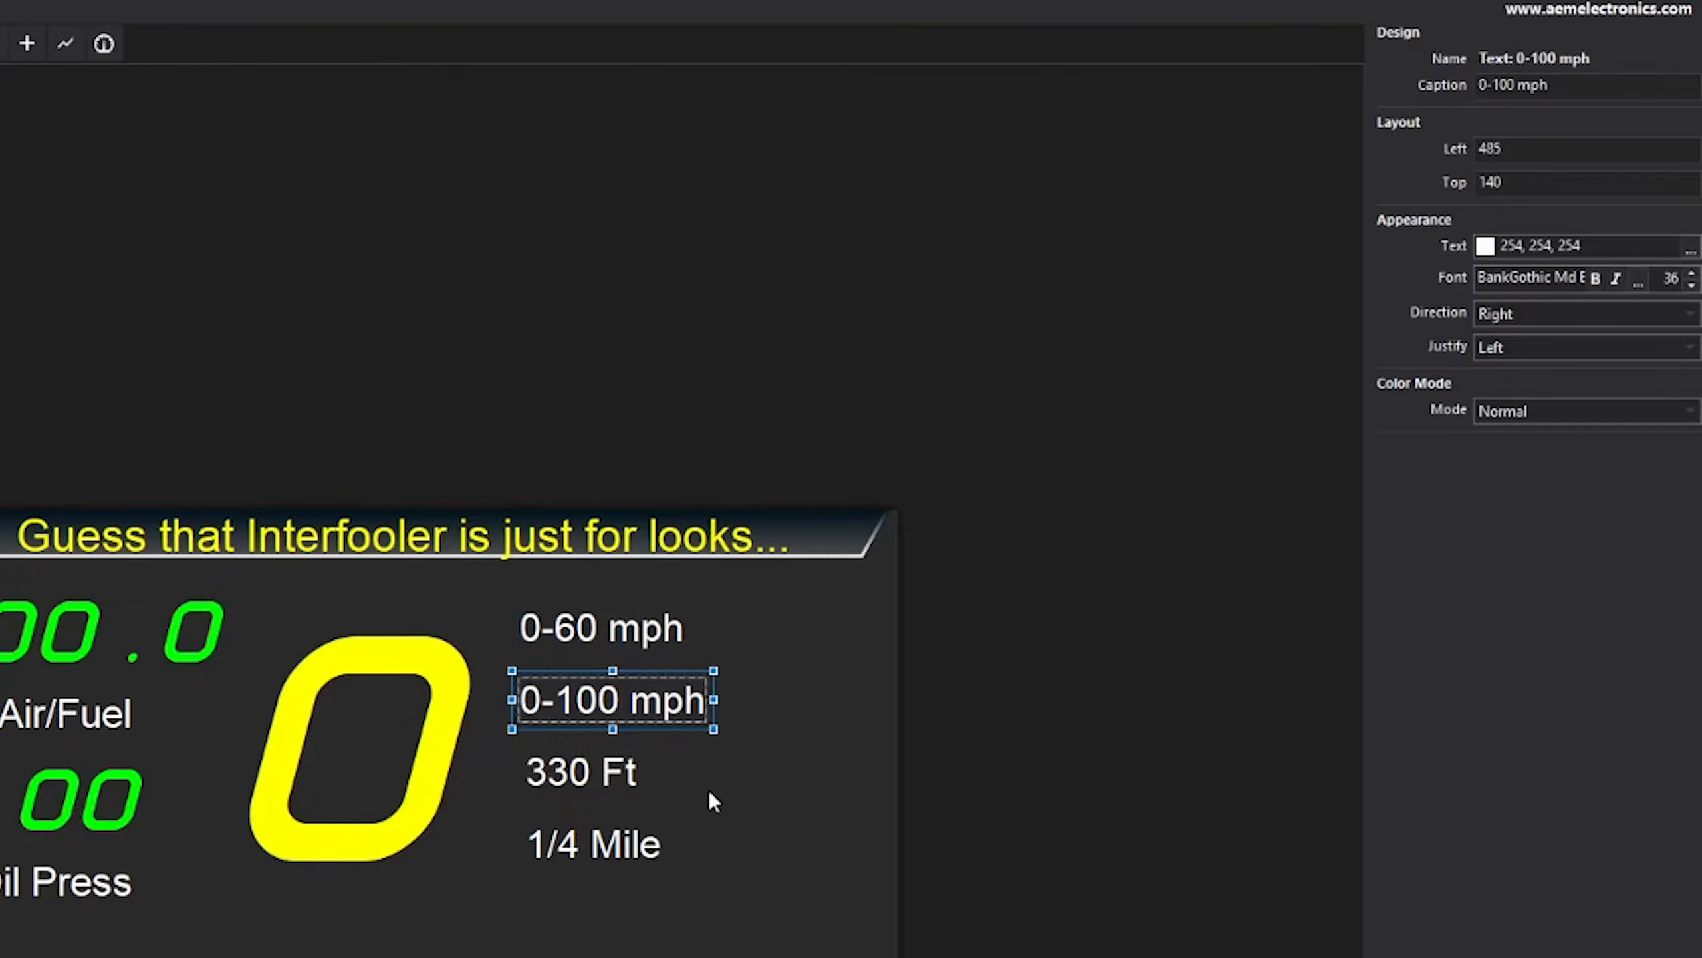
pyautogui.click(595, 774)
pyautogui.click(636, 855)
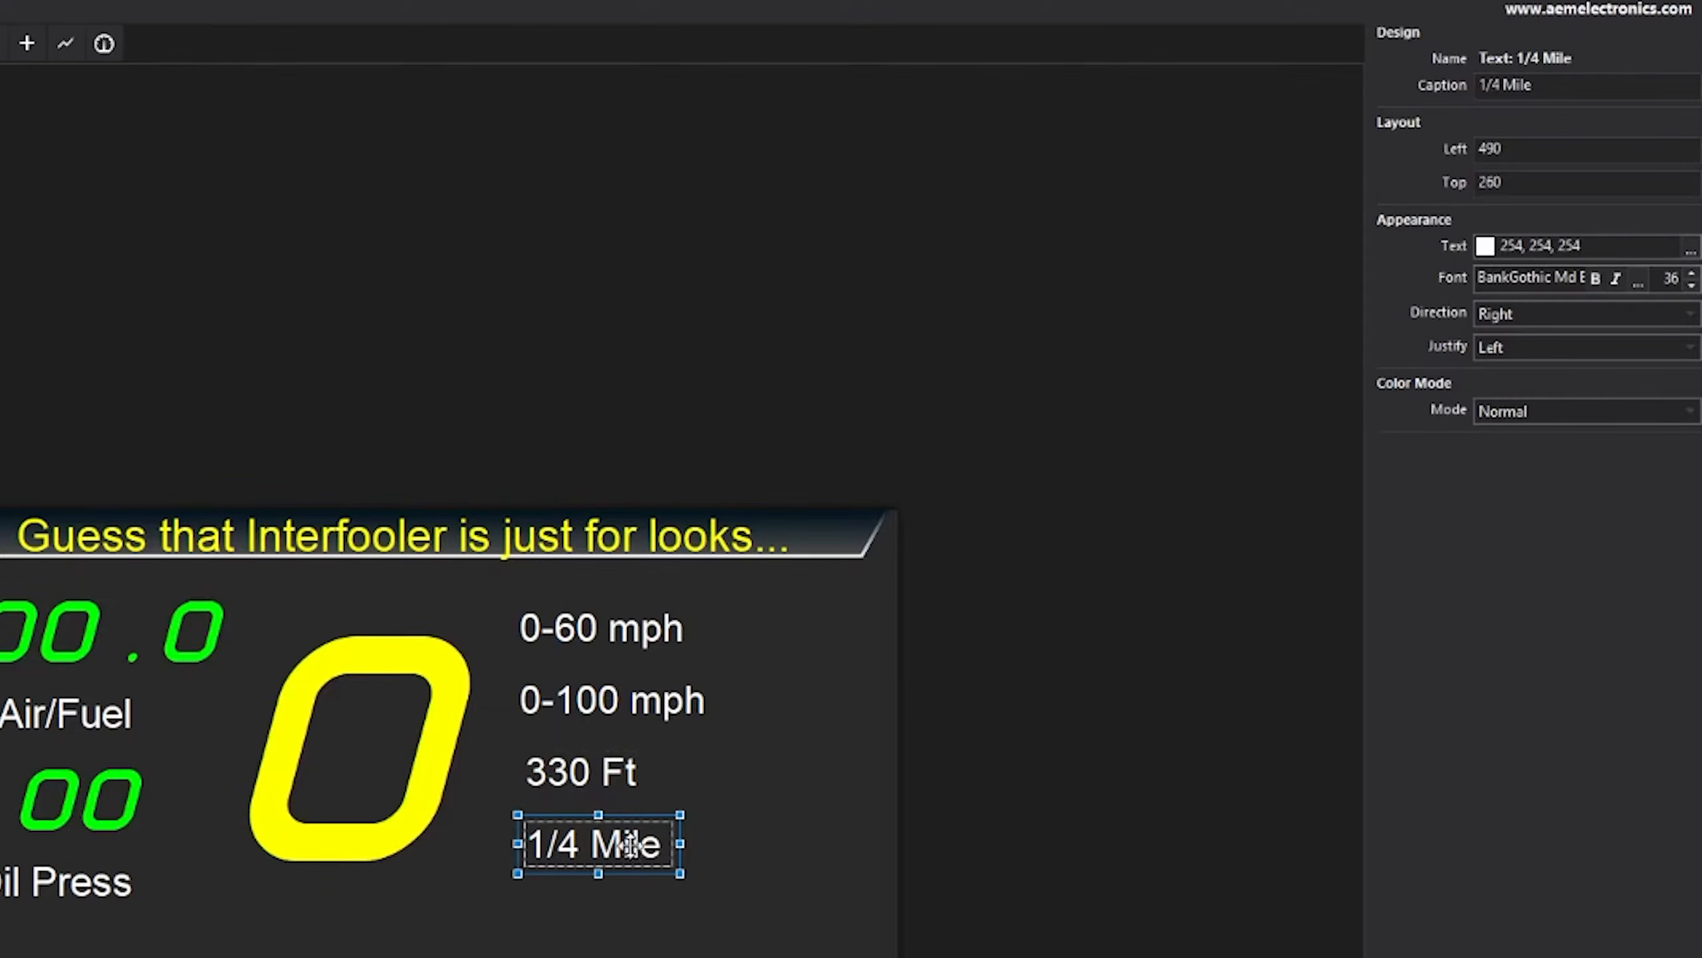
pyautogui.click(651, 906)
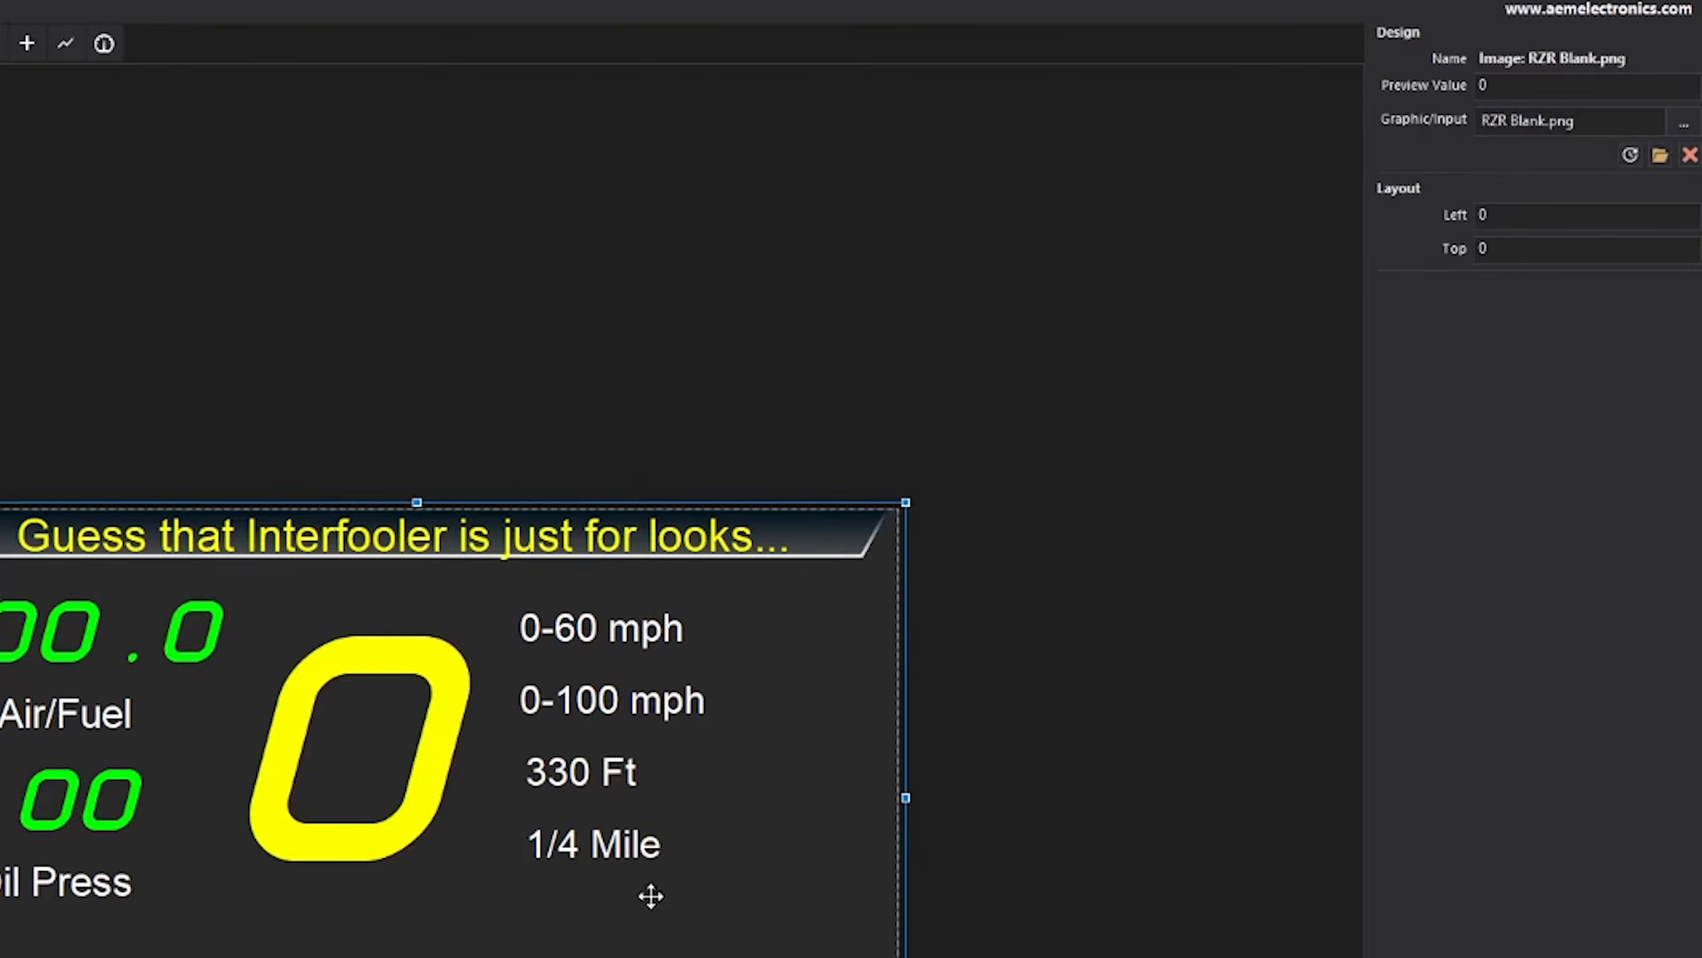
# - Copy the 1/4 Mile label, caption it 1/8 Mile, and place it above 1/4 Mile
pyautogui.click(593, 844)
pyautogui.hotkey('ctrl', 'v')
pyautogui.click(1501, 85)
pyautogui.write('8')
pyautogui.moveTo(611, 847); pyautogui.dragTo(612, 901)
# - Add a 60 Ft label between 0-100 mph and 330 Ft, spacing the lower labels down
pyautogui.click(1498, 85)
pyautogui.write('60')
pyautogui.moveTo(606, 740); pyautogui.dragTo(607, 796)
pyautogui.click(615, 885)
pyautogui.moveTo(613, 838); pyautogui.dragTo(616, 903)
pyautogui.moveTo(609, 845); pyautogui.dragTo(610, 856)
pyautogui.moveTo(603, 795); pyautogui.dragTo(603, 802)
pyautogui.moveTo(593, 742); pyautogui.dragTo(593, 748)
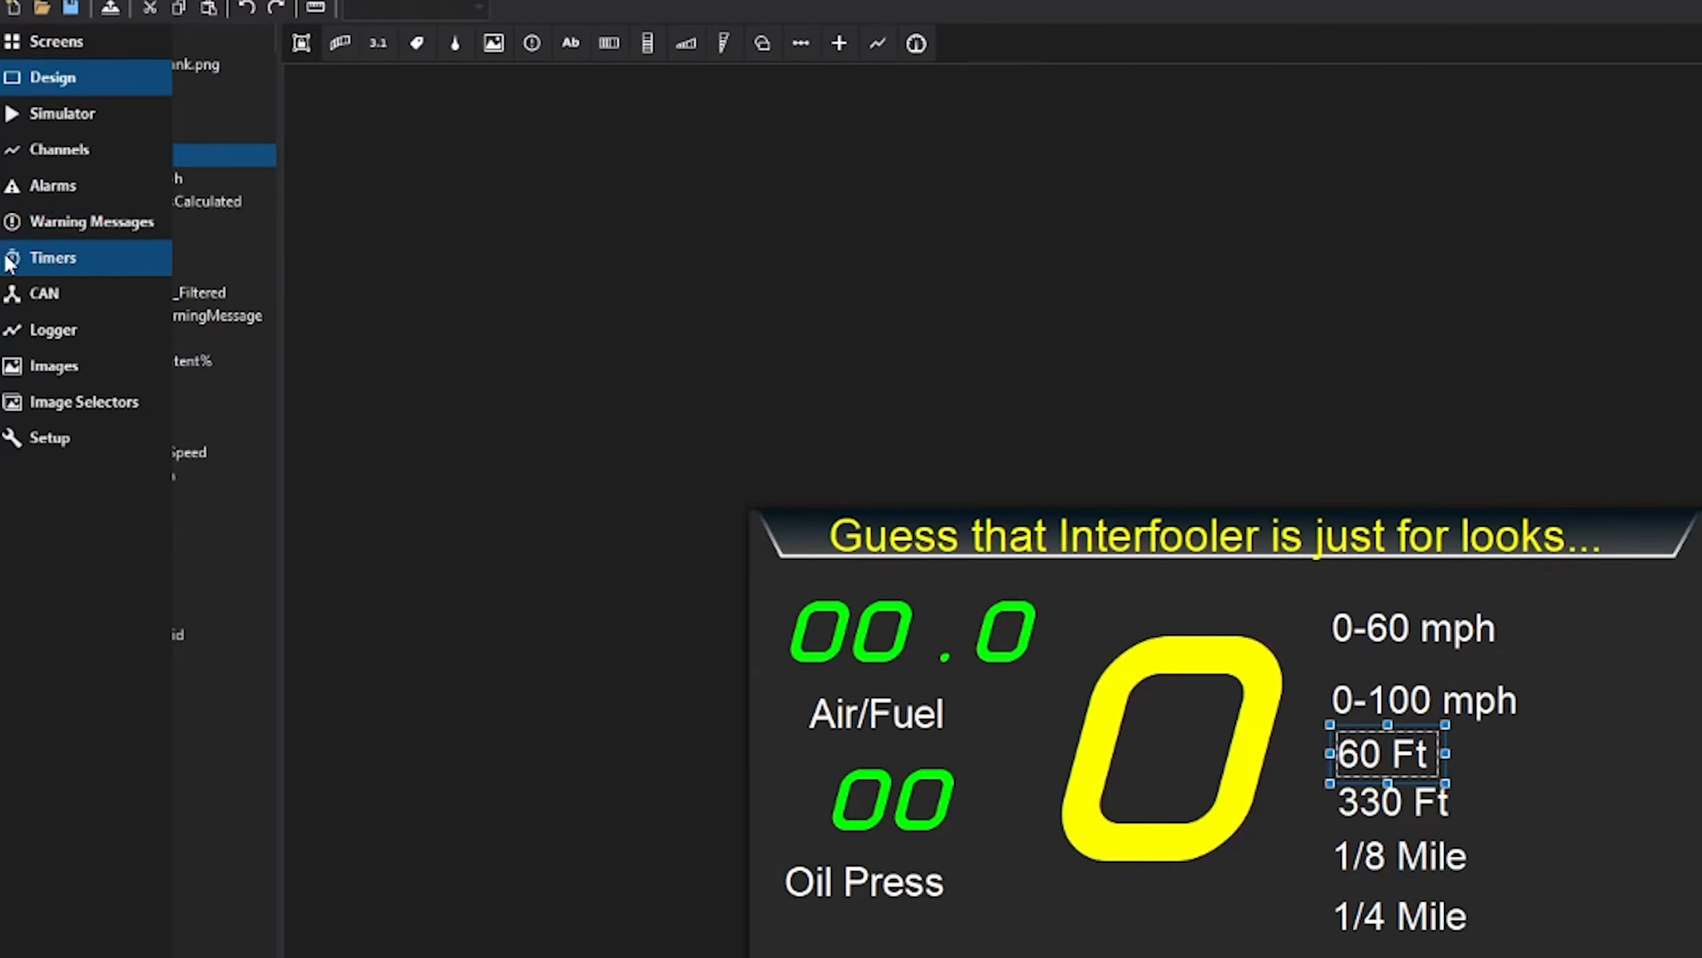
pyautogui.click(16, 254)
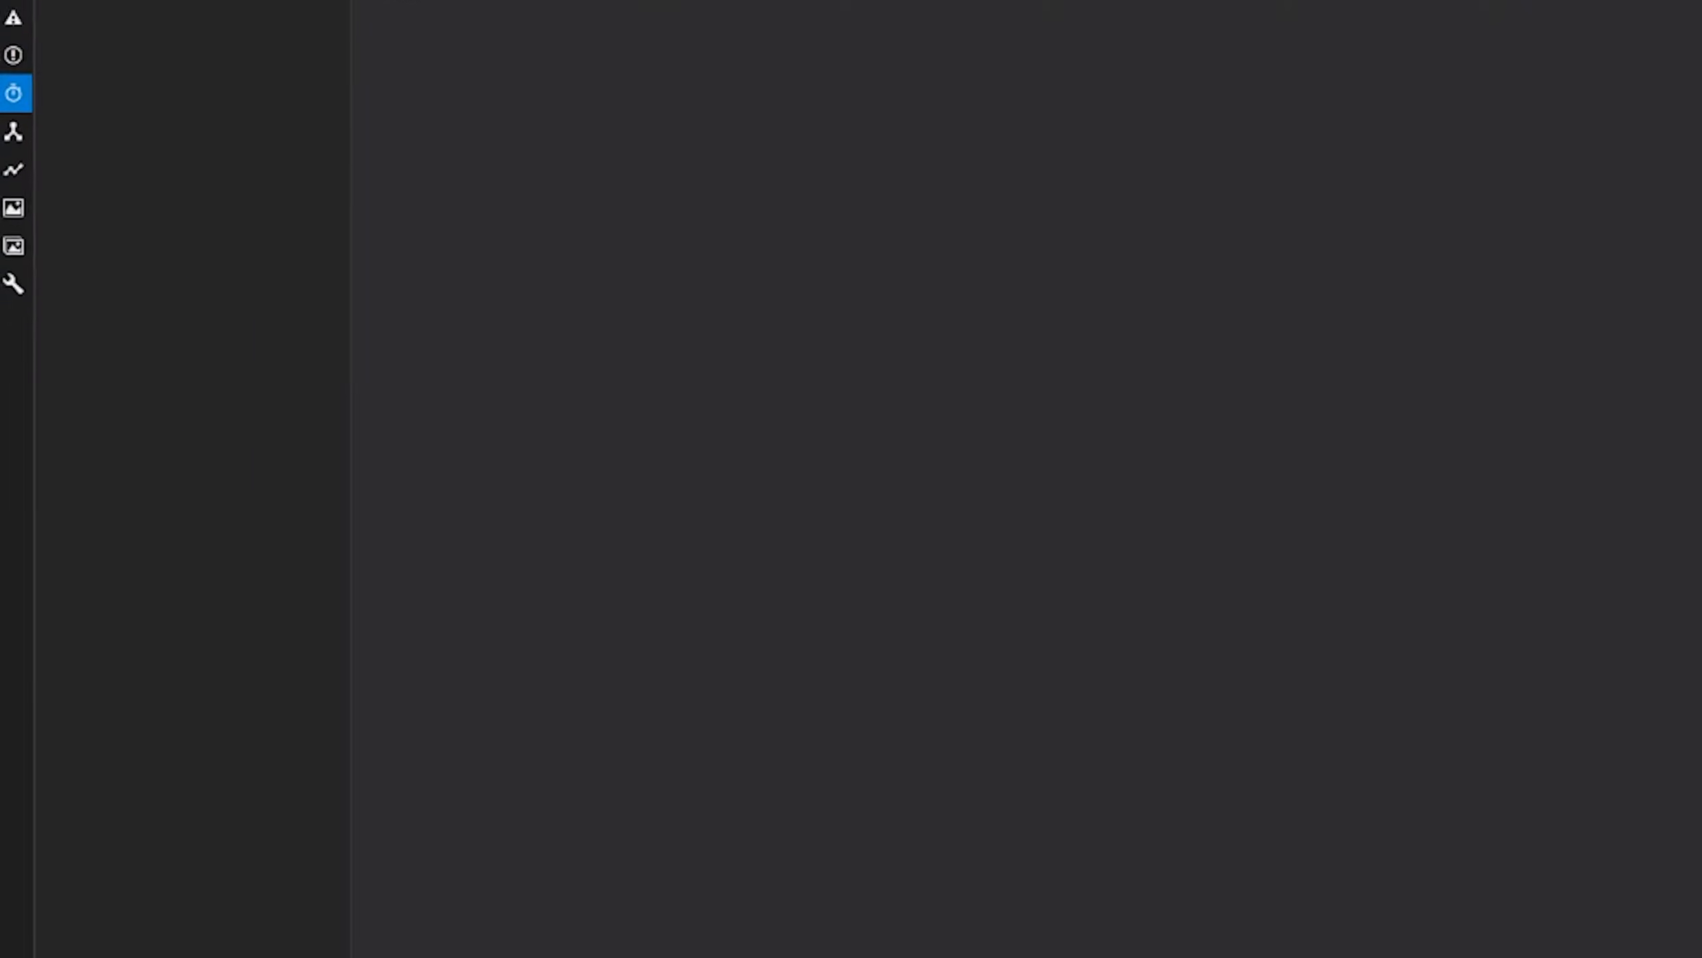
# - Add a timer named 0-60mph using the Speed Range preset from 0 to 60 mph
pyautogui.click(423, 904)
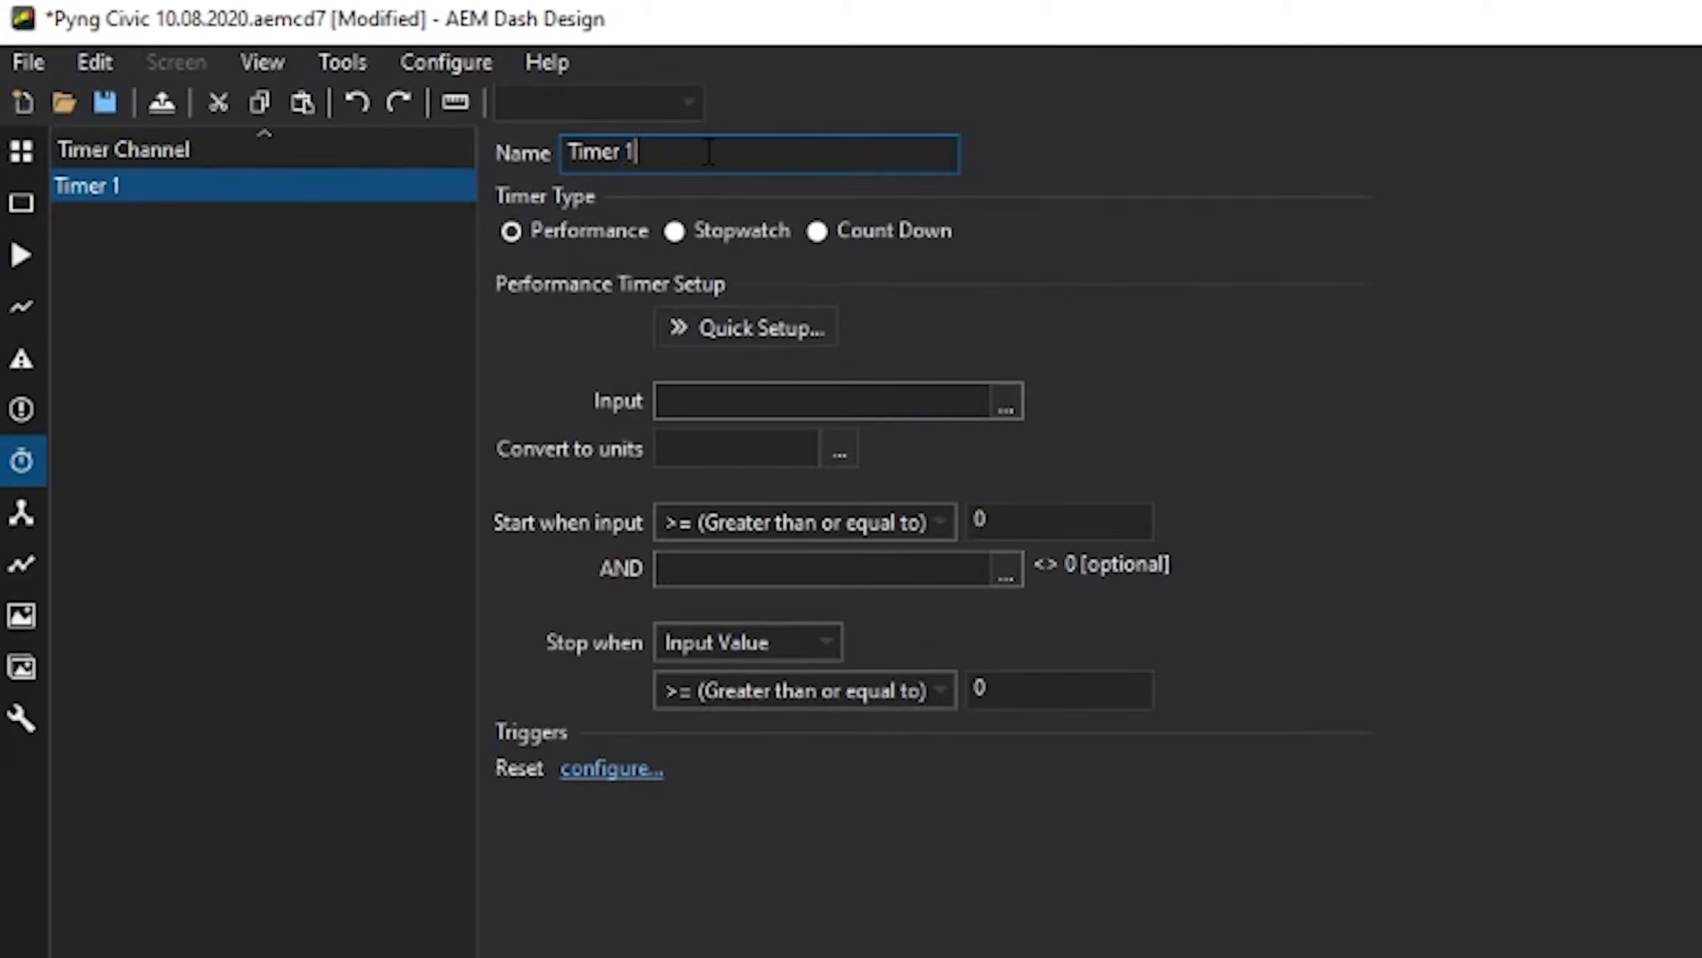
pyautogui.moveTo(709, 151); pyautogui.dragTo(552, 128)
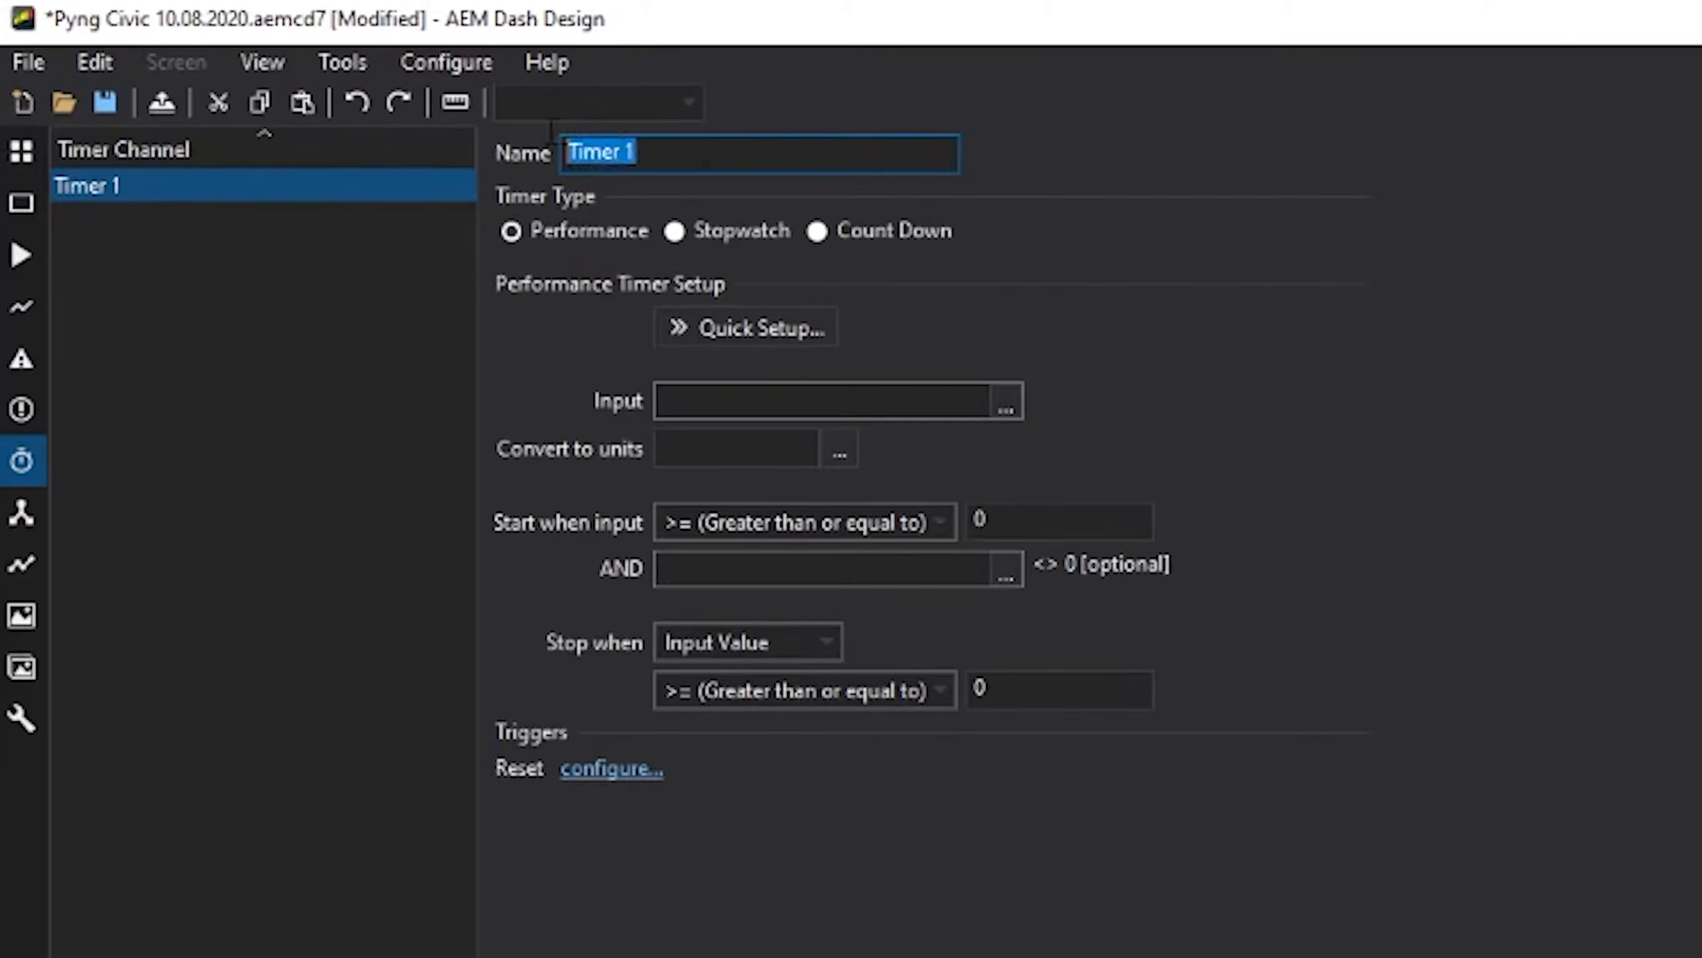
pyautogui.write('06-')
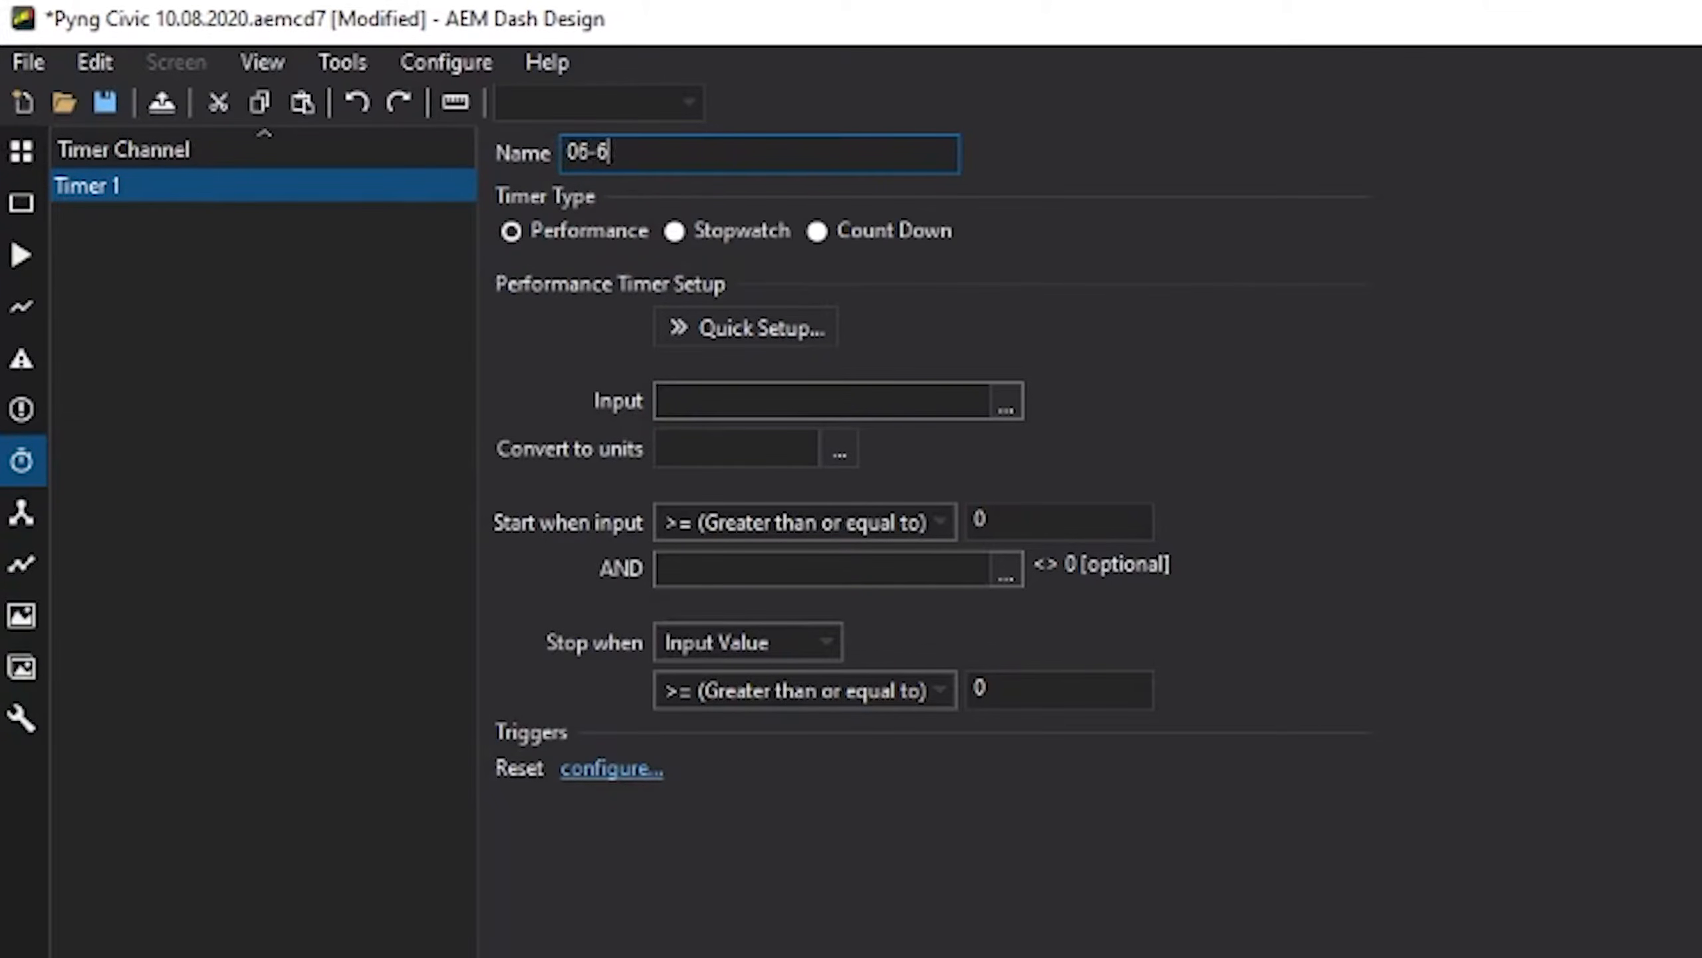
pyautogui.write('60mp')
pyautogui.click(705, 321)
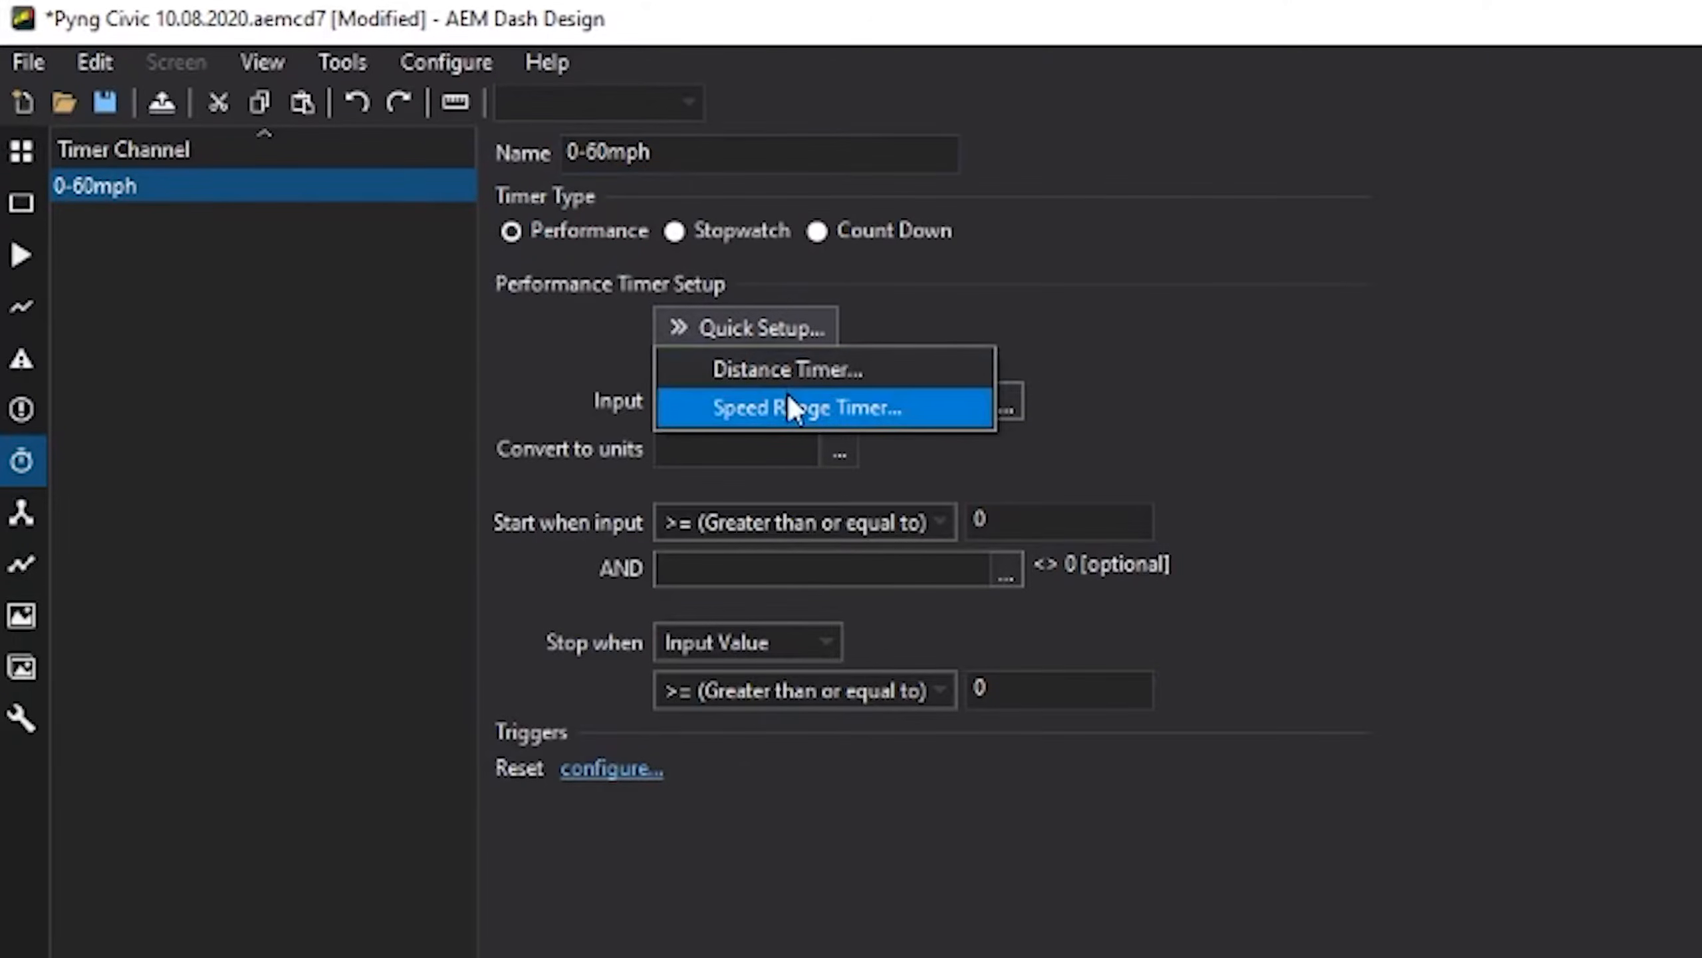
pyautogui.click(788, 399)
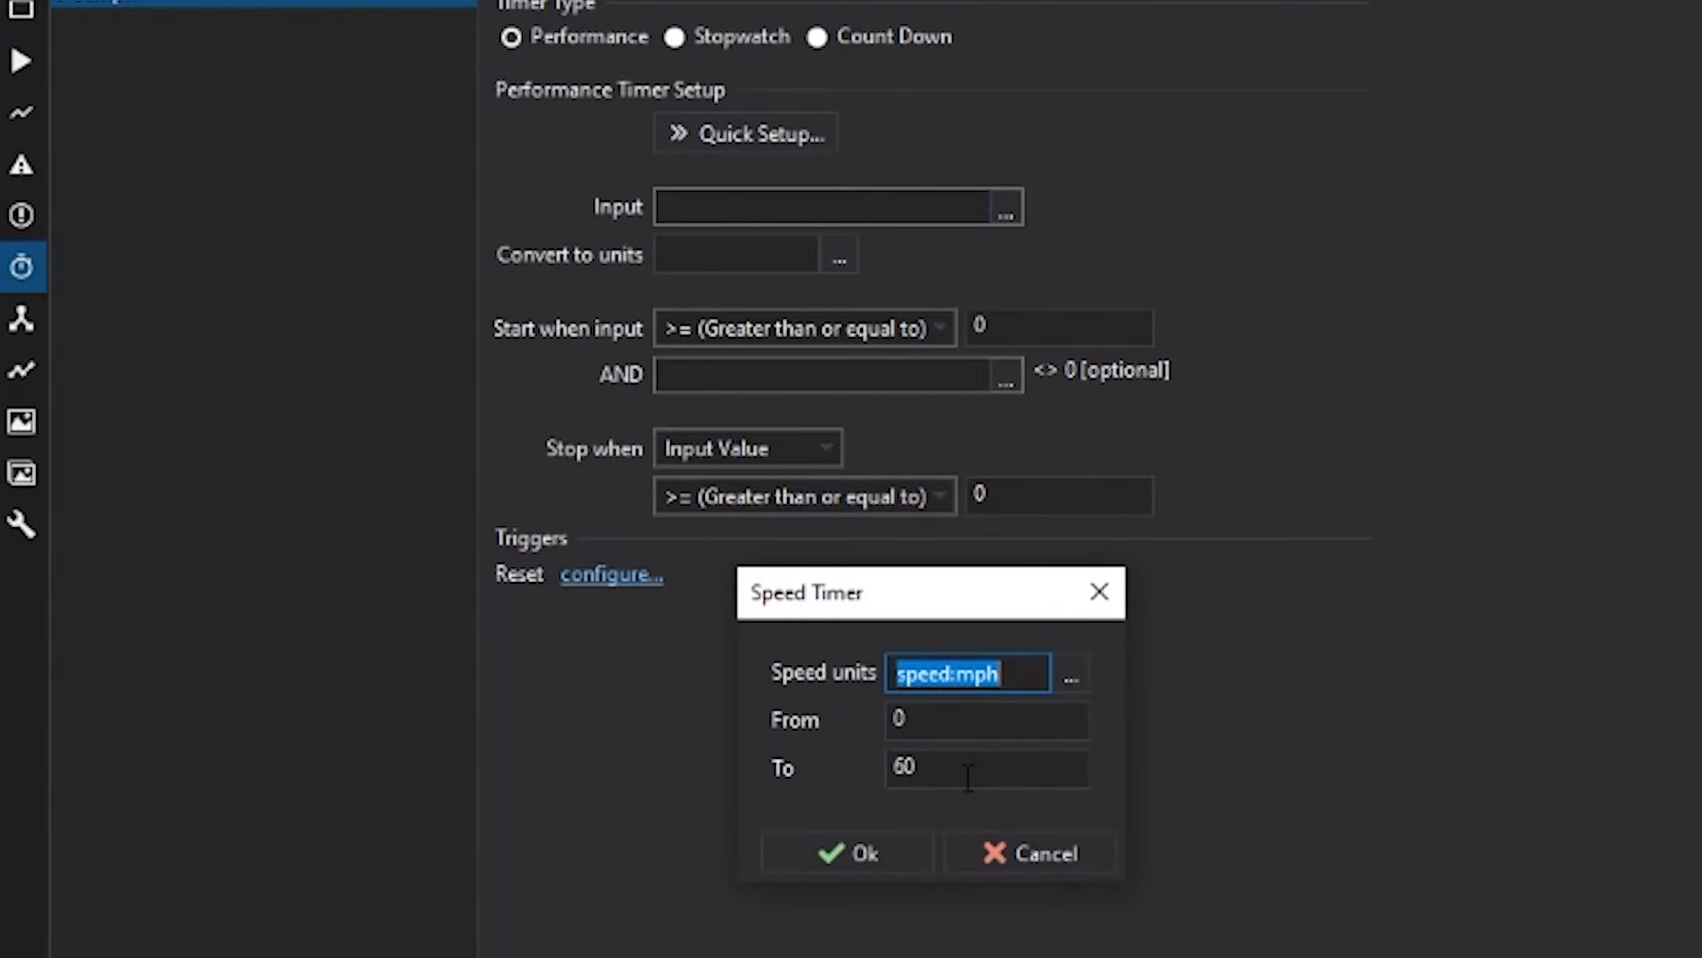
pyautogui.click(968, 717)
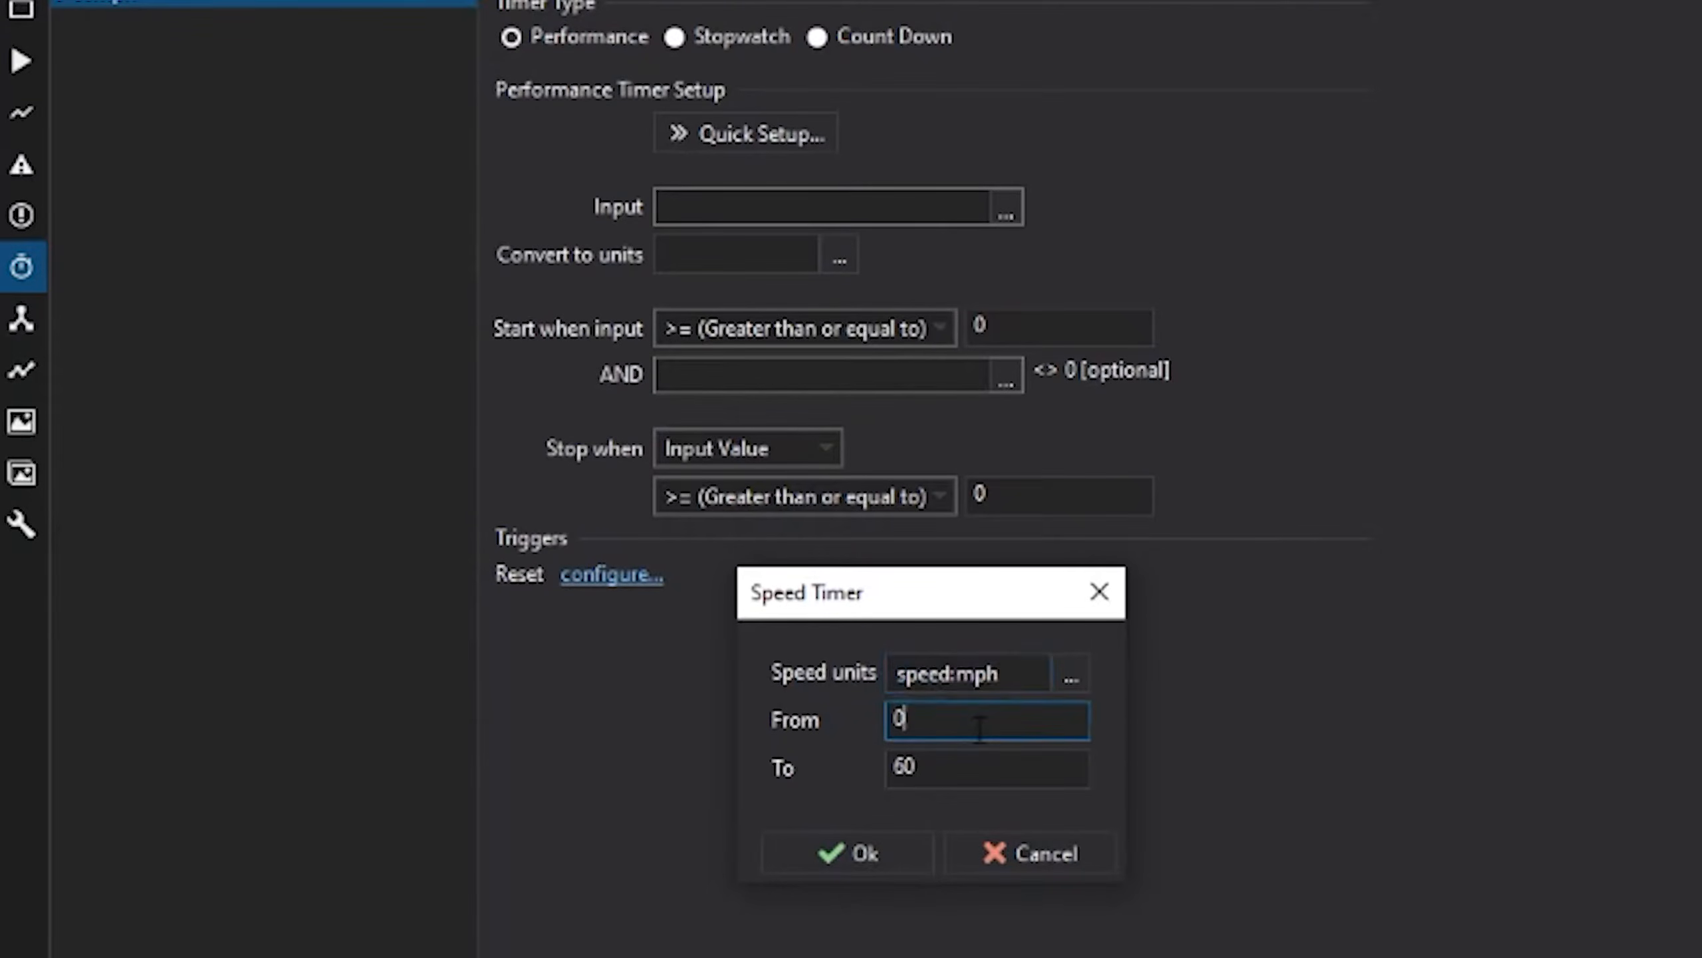
pyautogui.click(977, 768)
pyautogui.click(871, 859)
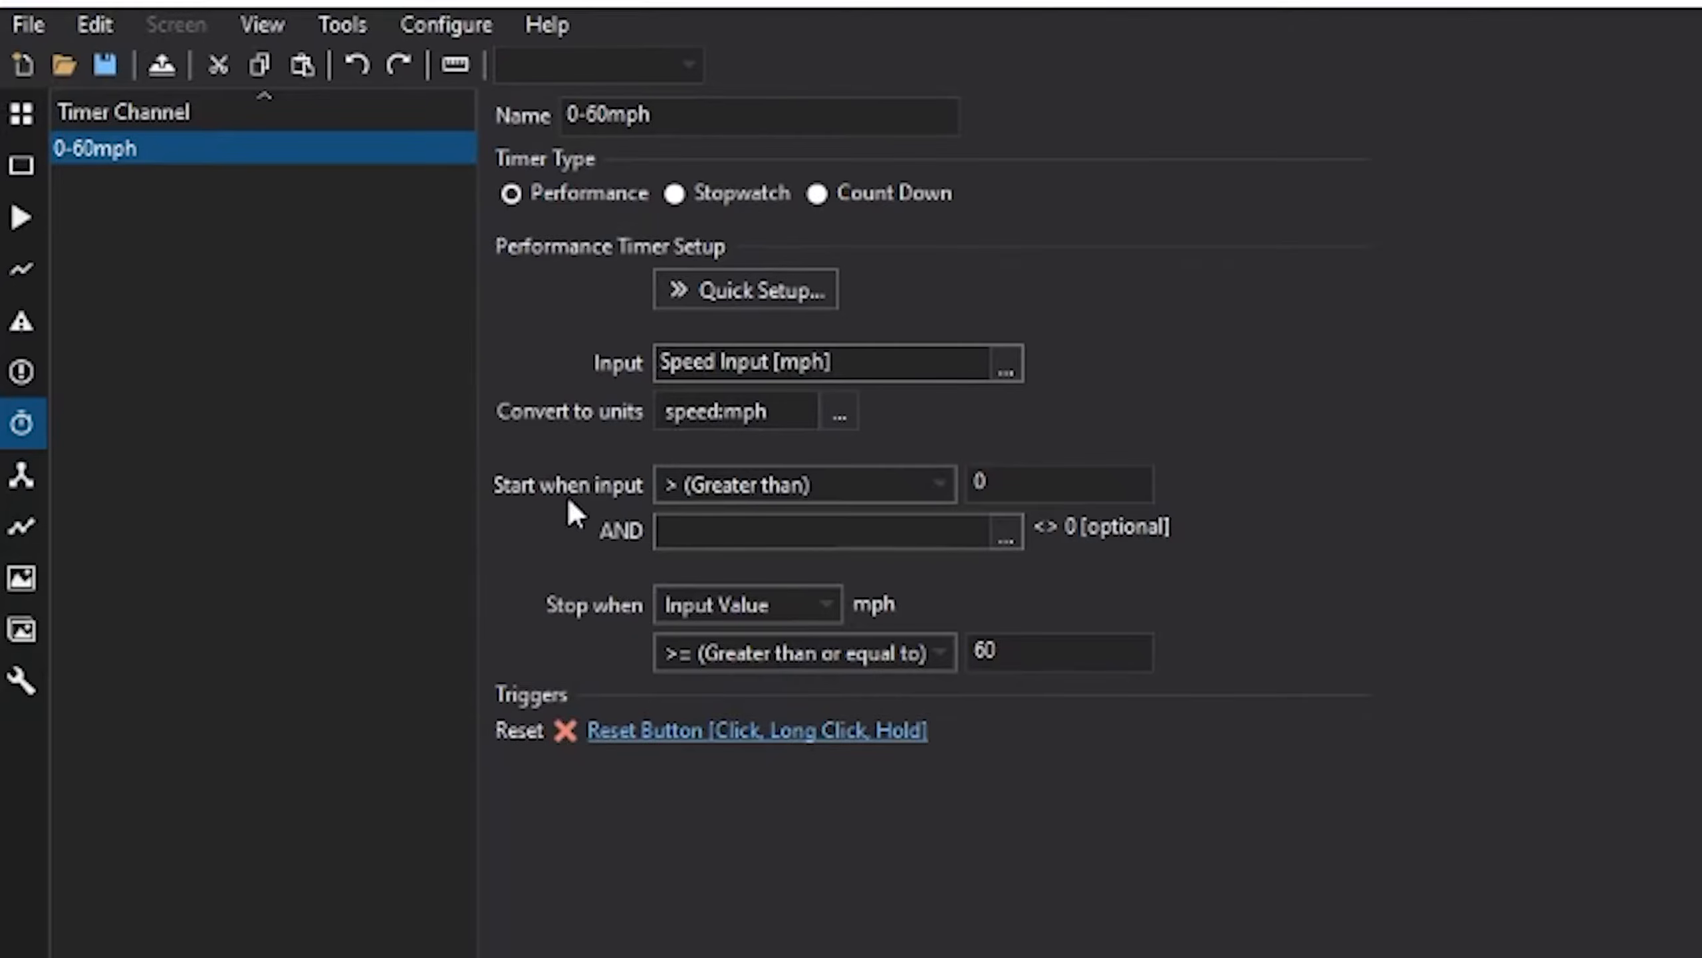
# - Set the 0-60mph timer's start threshold to 0.1
pyautogui.click(1013, 477)
pyautogui.write('.1')
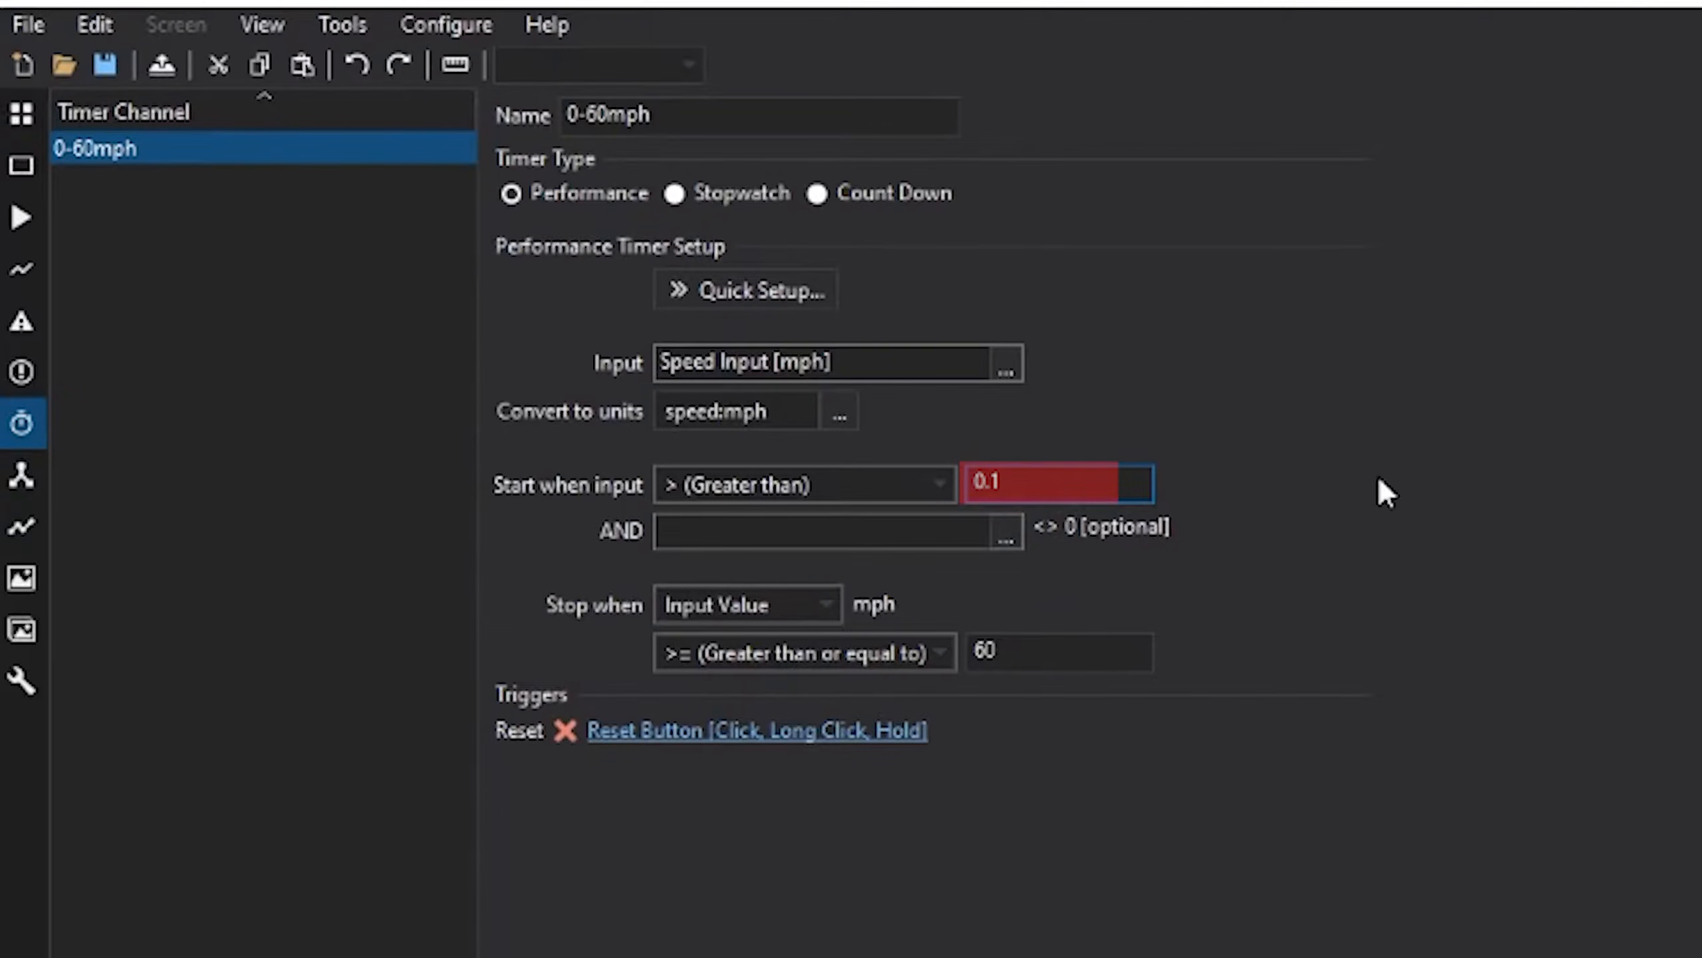
pyautogui.click(427, 894)
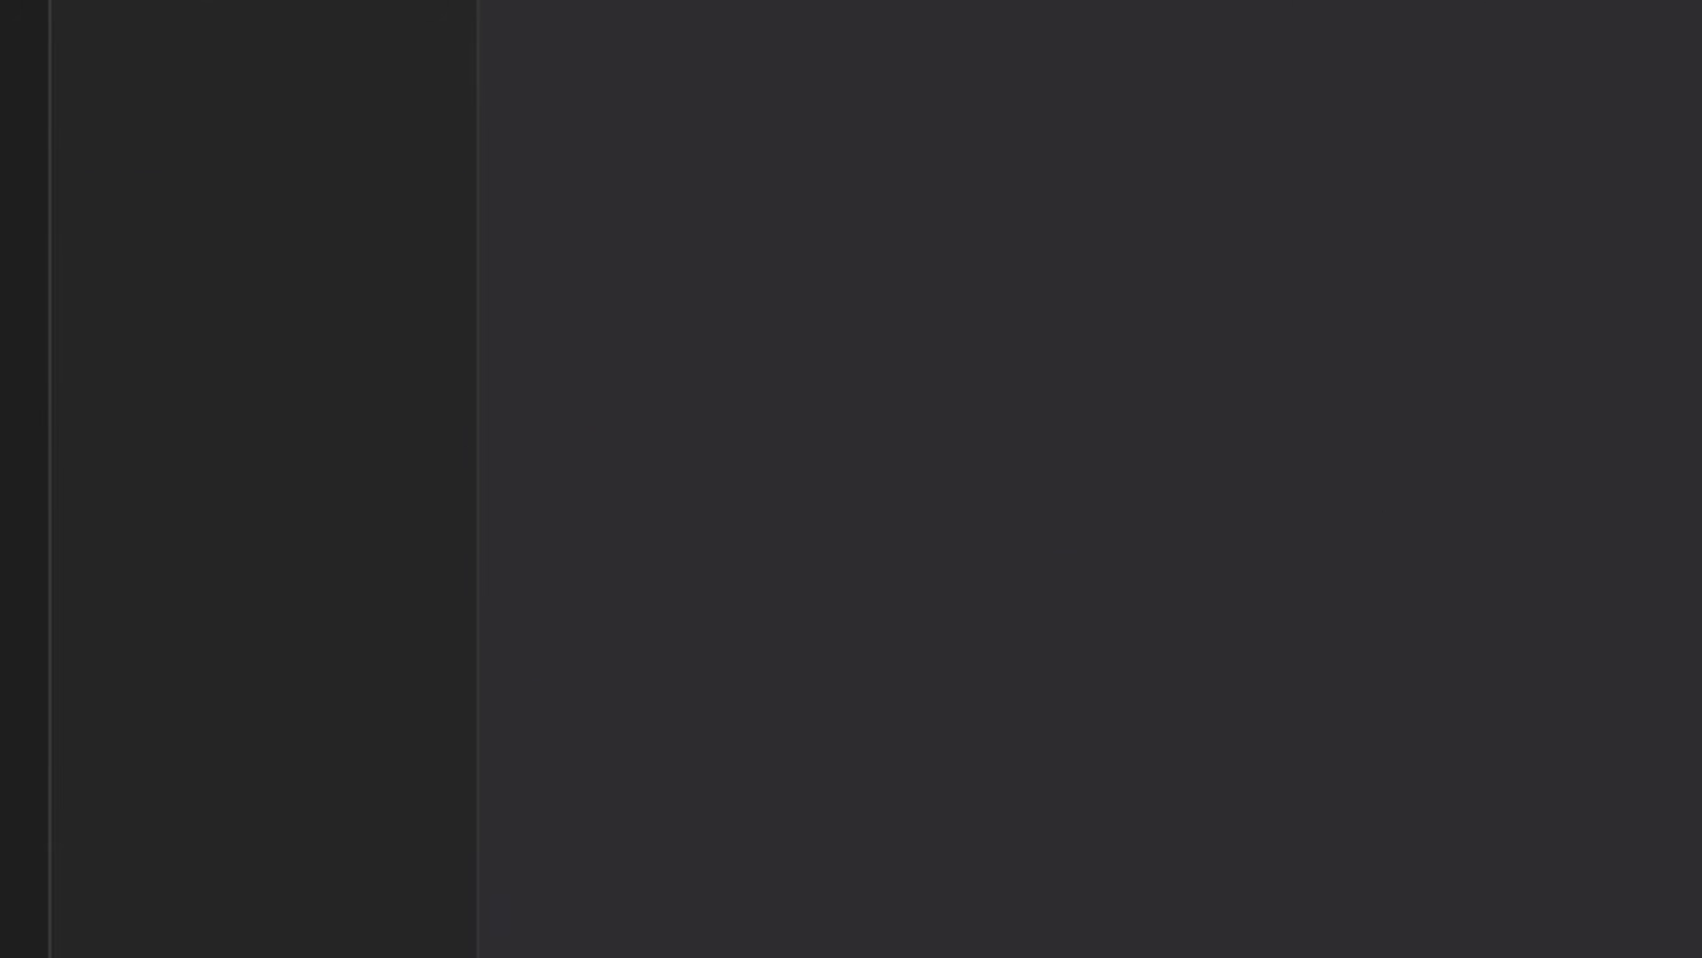
# - Rename the new timer 0-100mph and give it a 0 to 100 mph speed range
pyautogui.hotkey('ctrl', 'a')
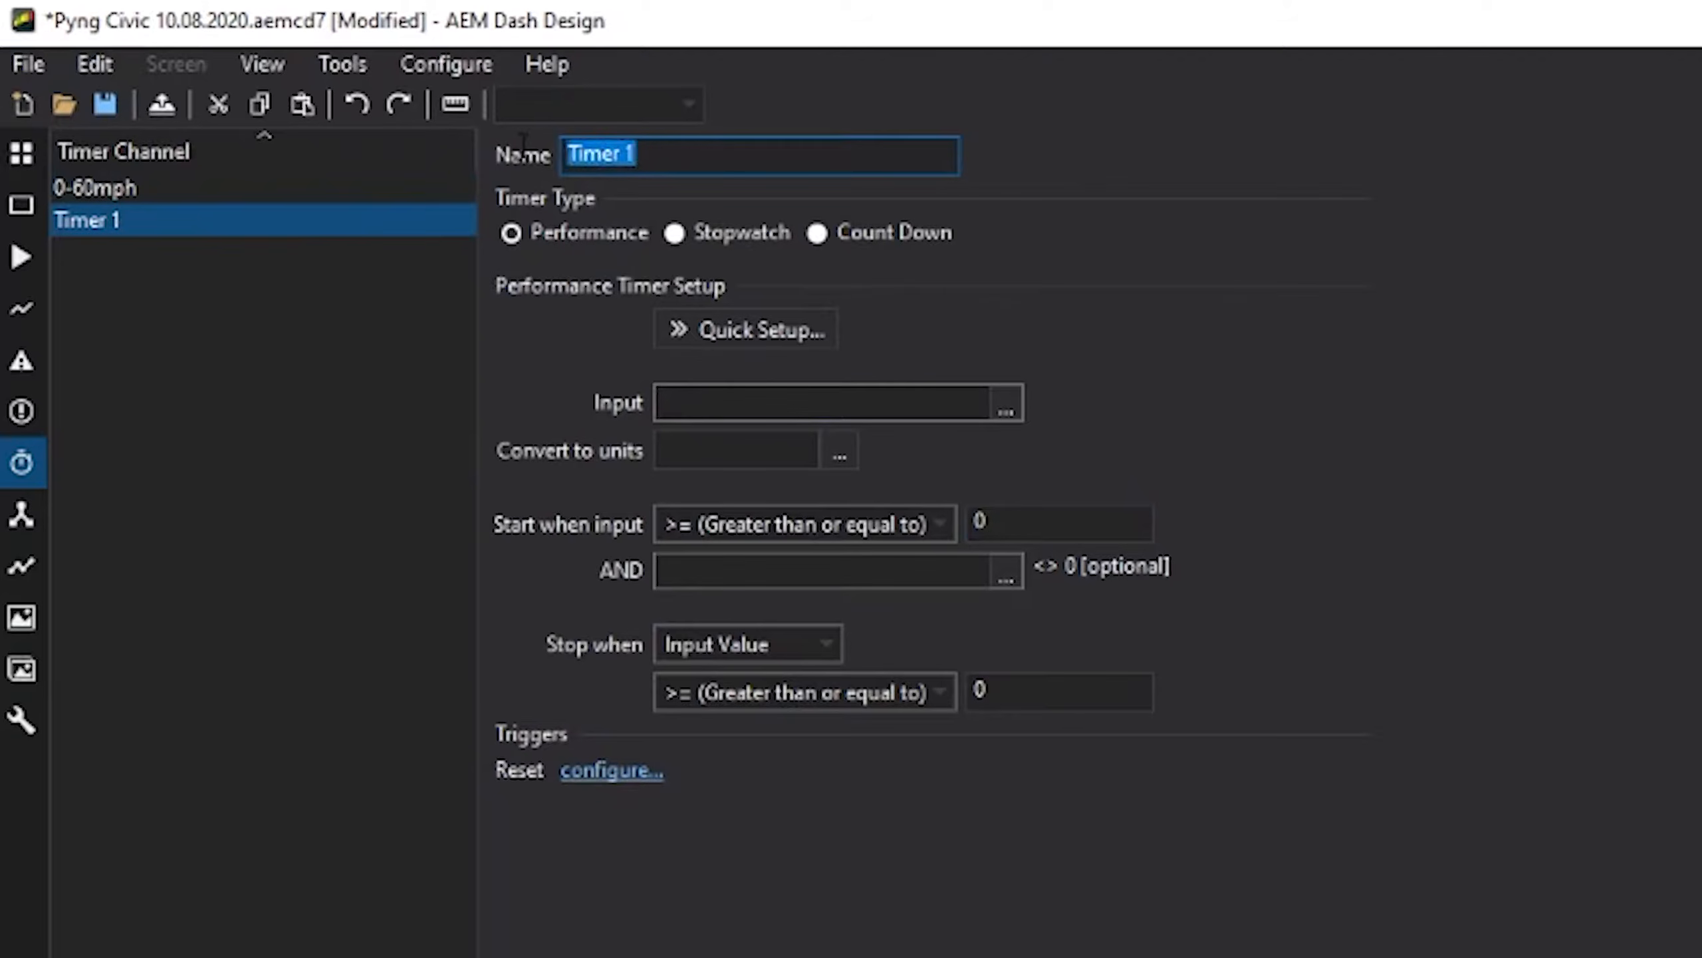
pyautogui.write('0-')
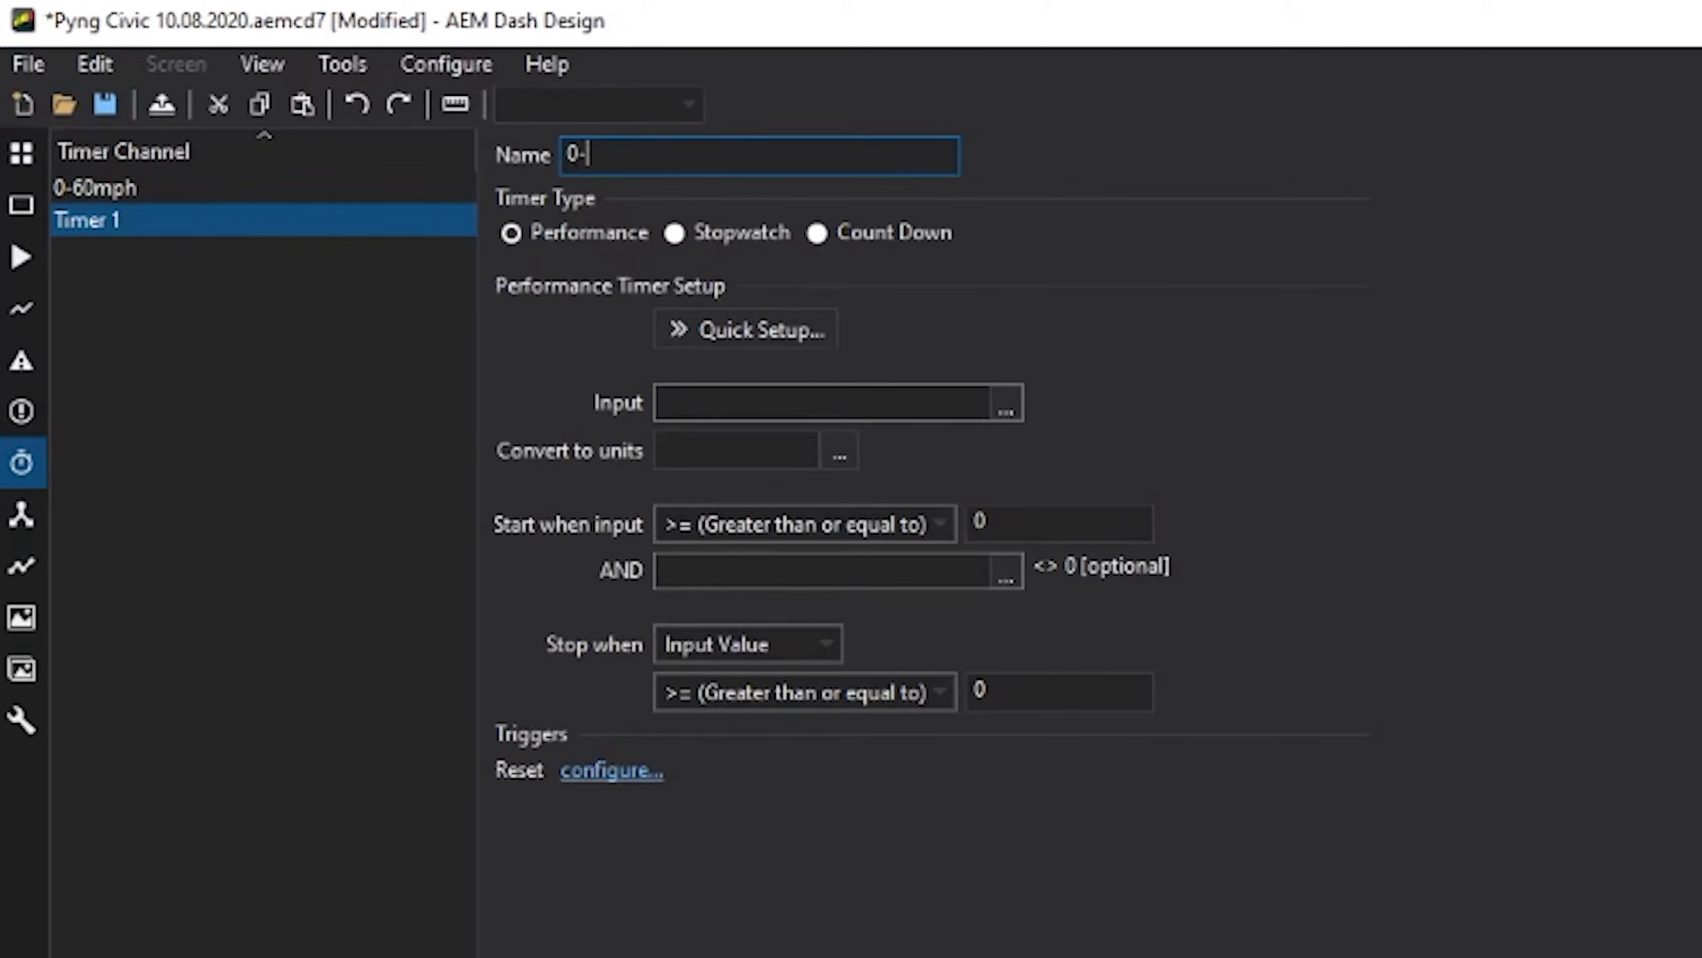
pyautogui.write('100mph')
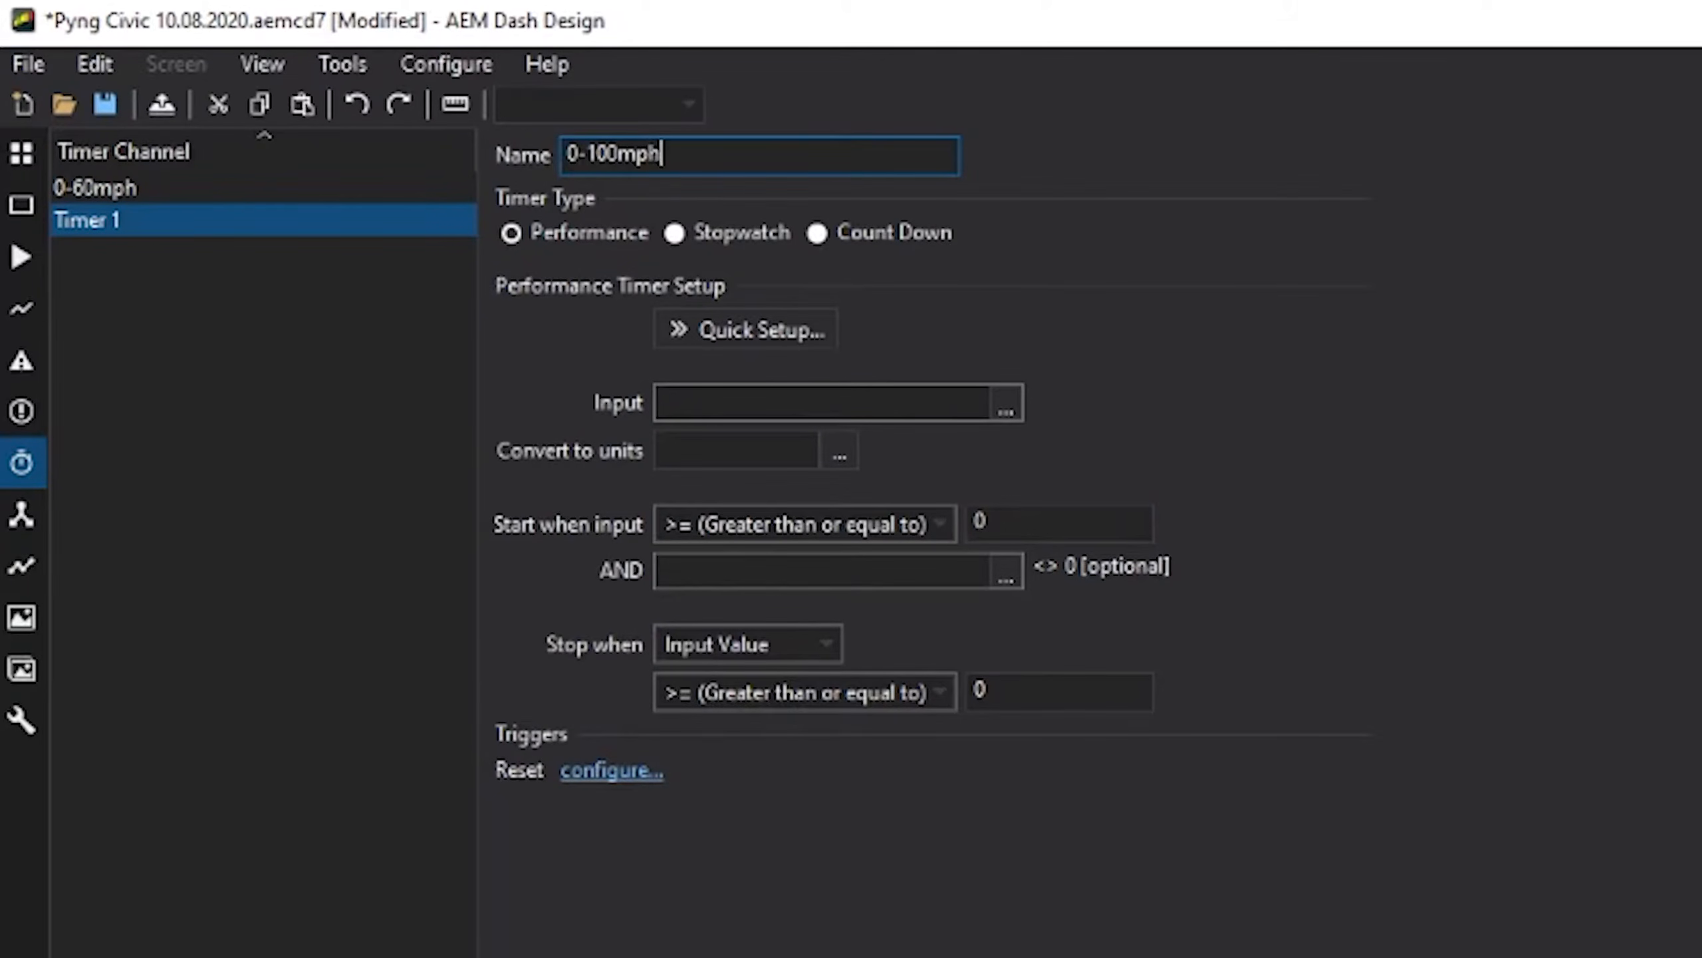
pyautogui.click(731, 333)
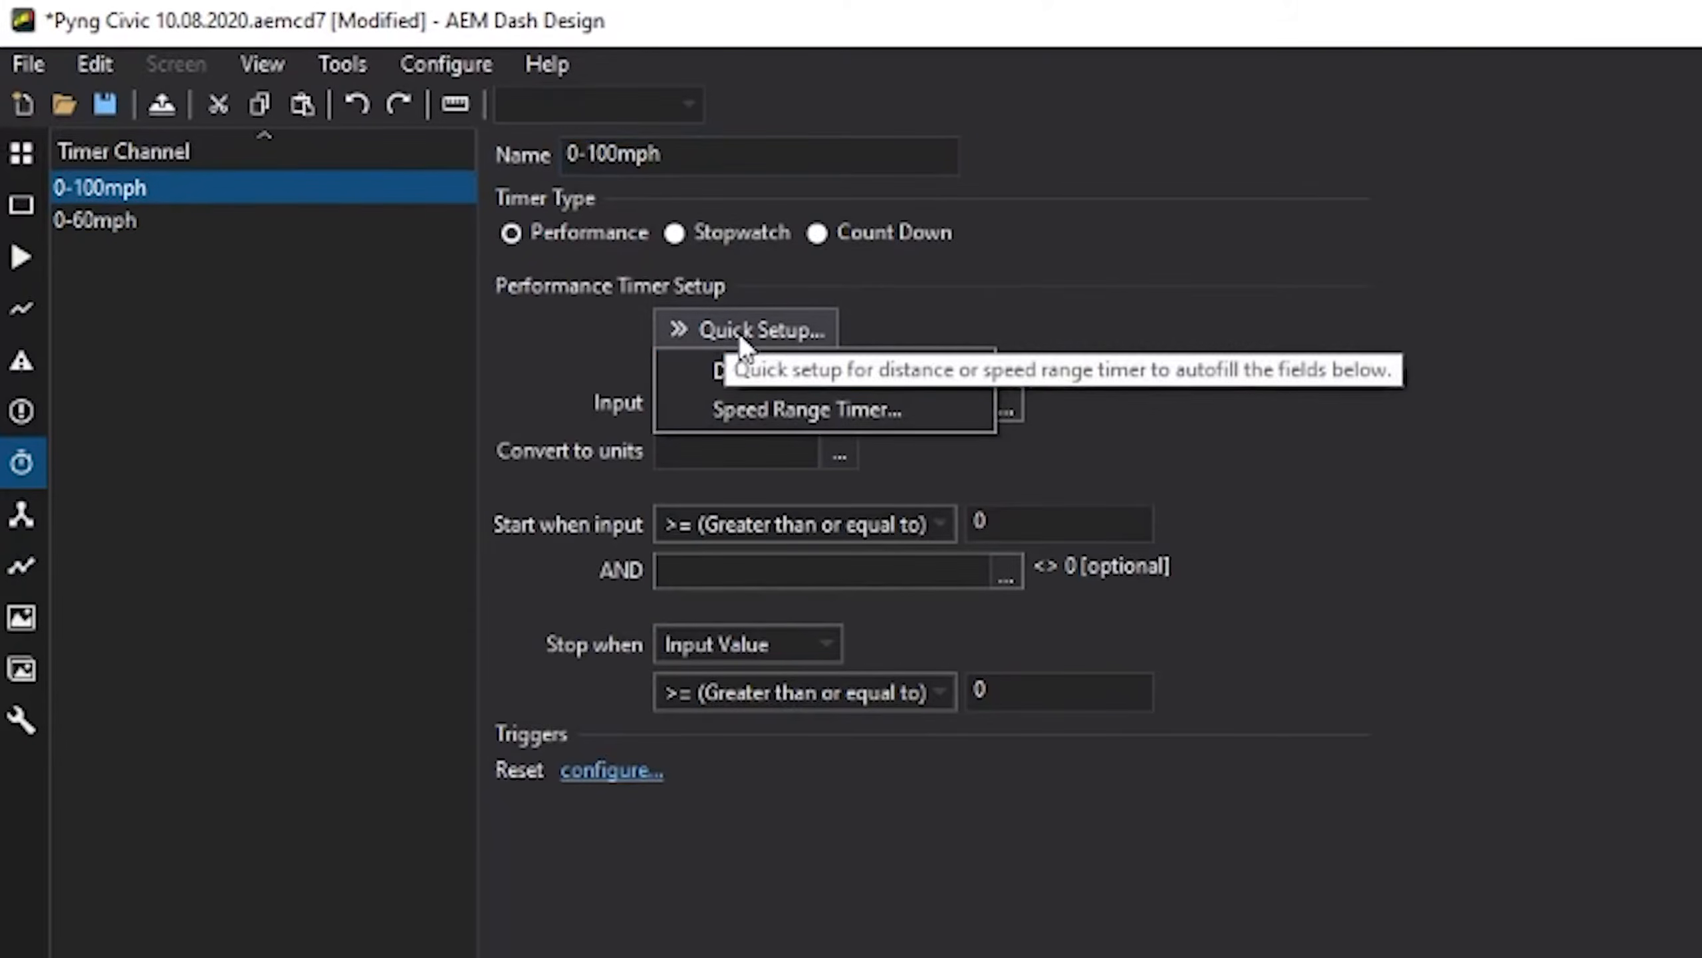
pyautogui.click(779, 399)
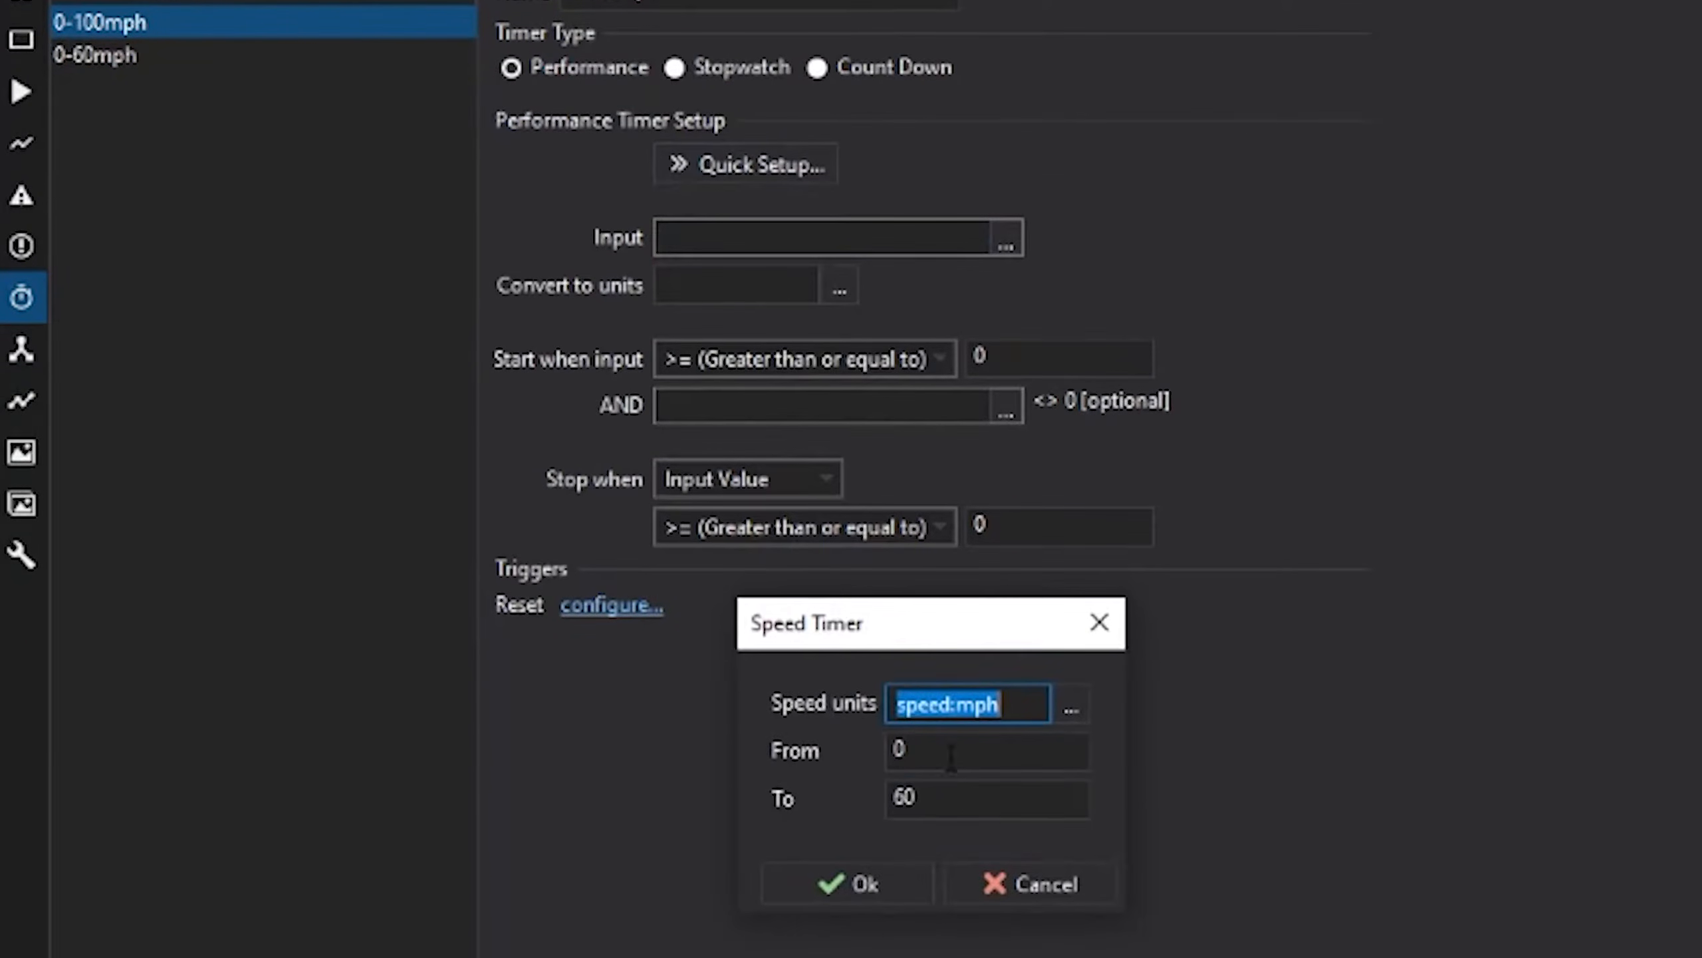
pyautogui.doubleClick(948, 793)
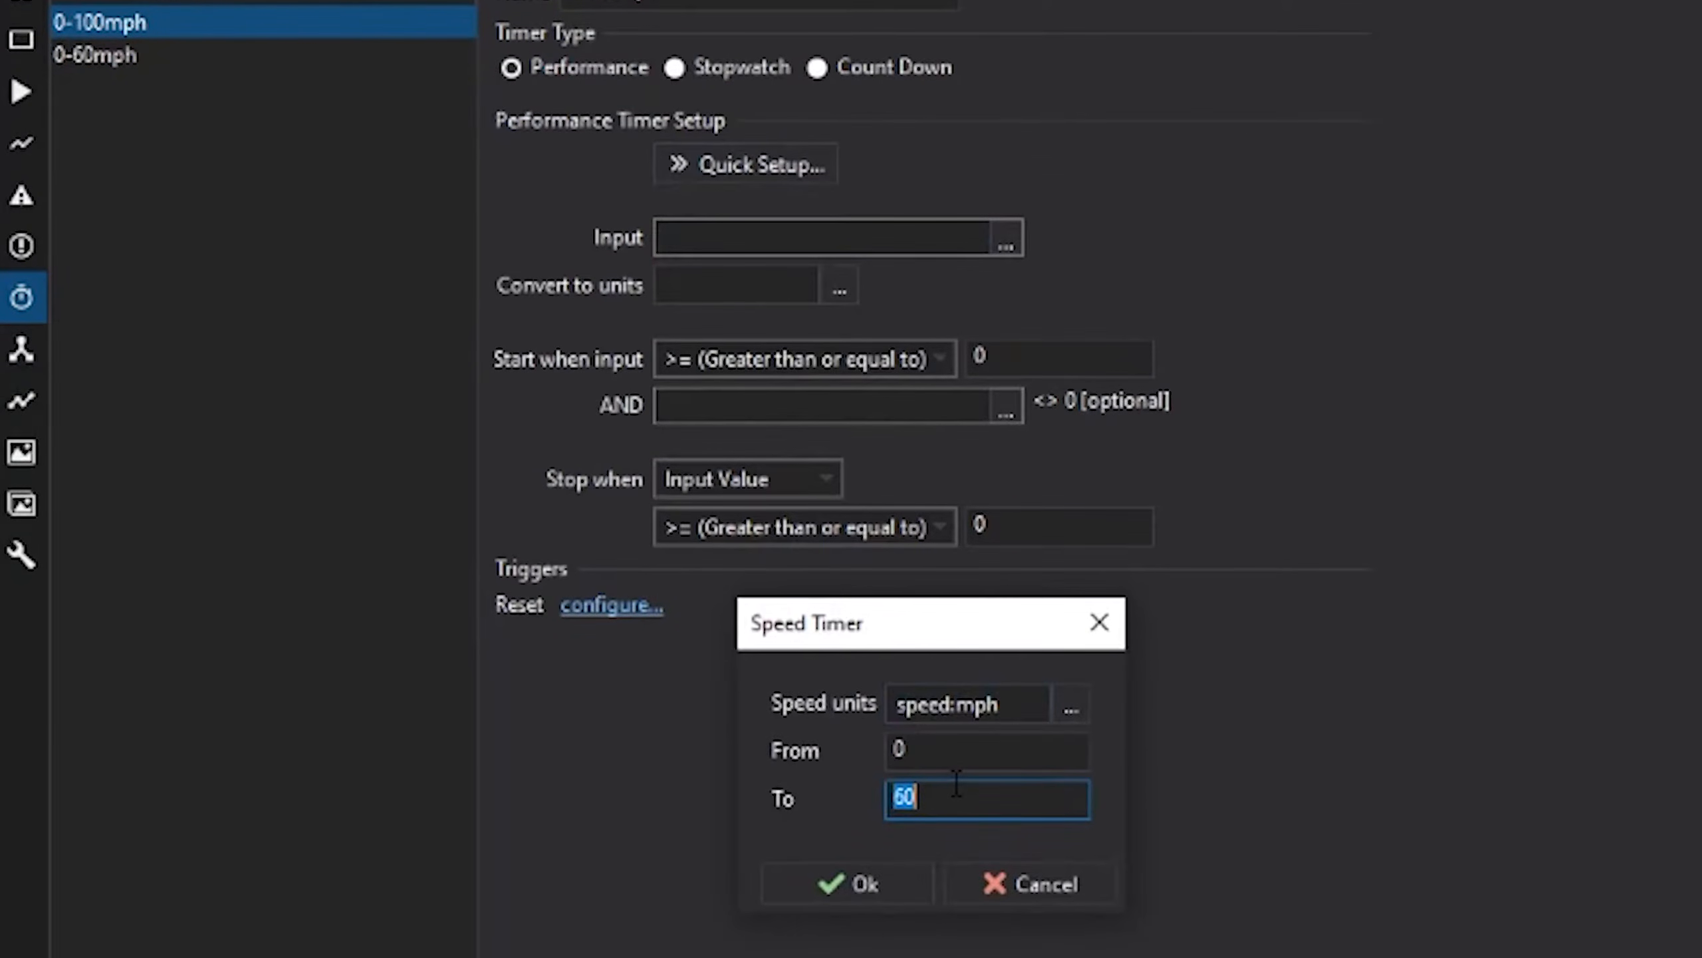
pyautogui.write('100')
pyautogui.click(912, 898)
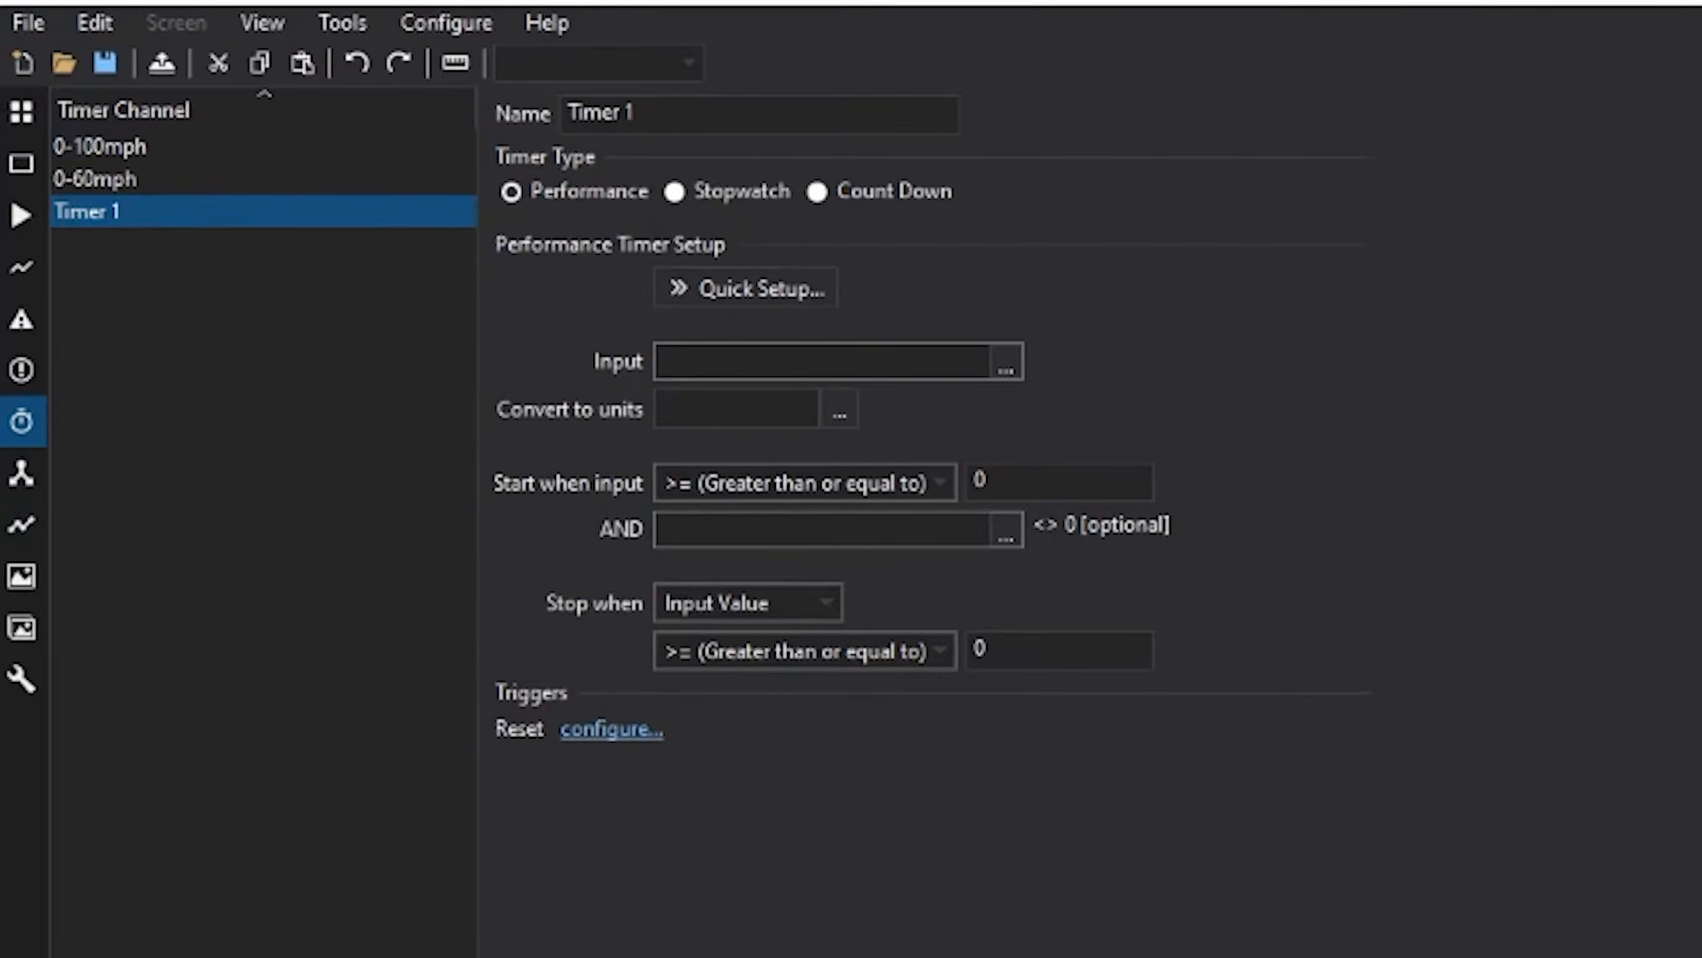
# - Name the timer 60Ft and make it a Distance Timer ending at 60 Feet
pyautogui.moveTo(718, 110); pyautogui.dragTo(560, 107)
pyautogui.write('60Ft')
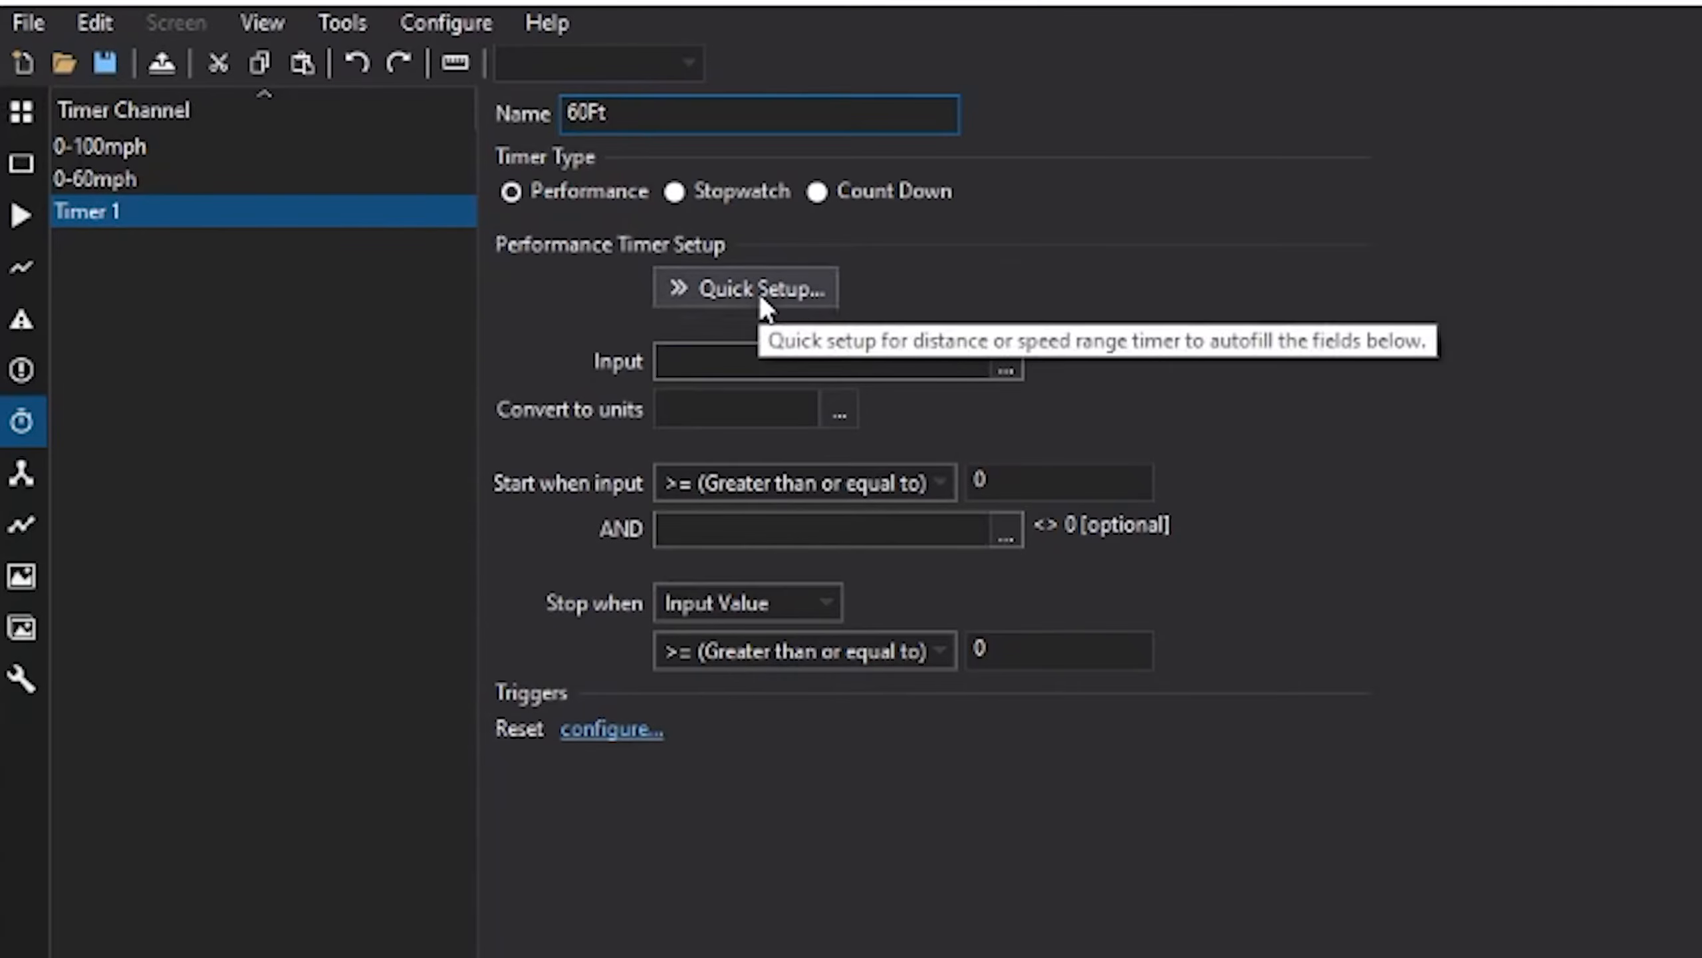
pyautogui.click(760, 297)
pyautogui.click(771, 335)
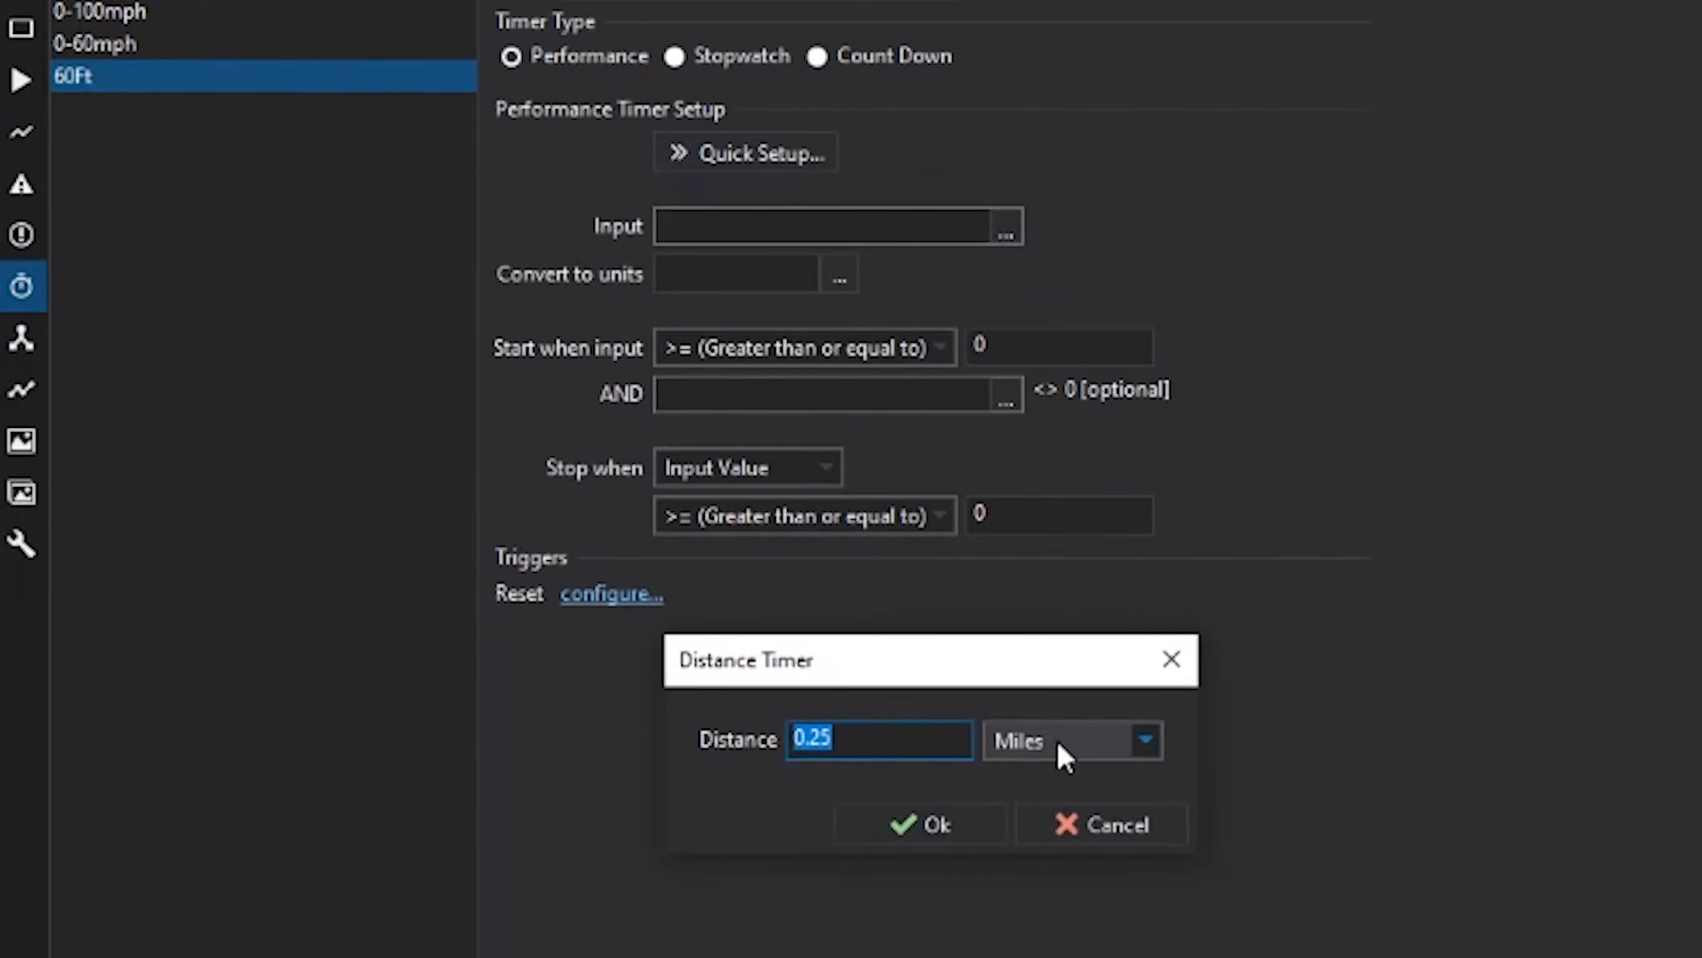
pyautogui.click(1059, 743)
pyautogui.click(1079, 855)
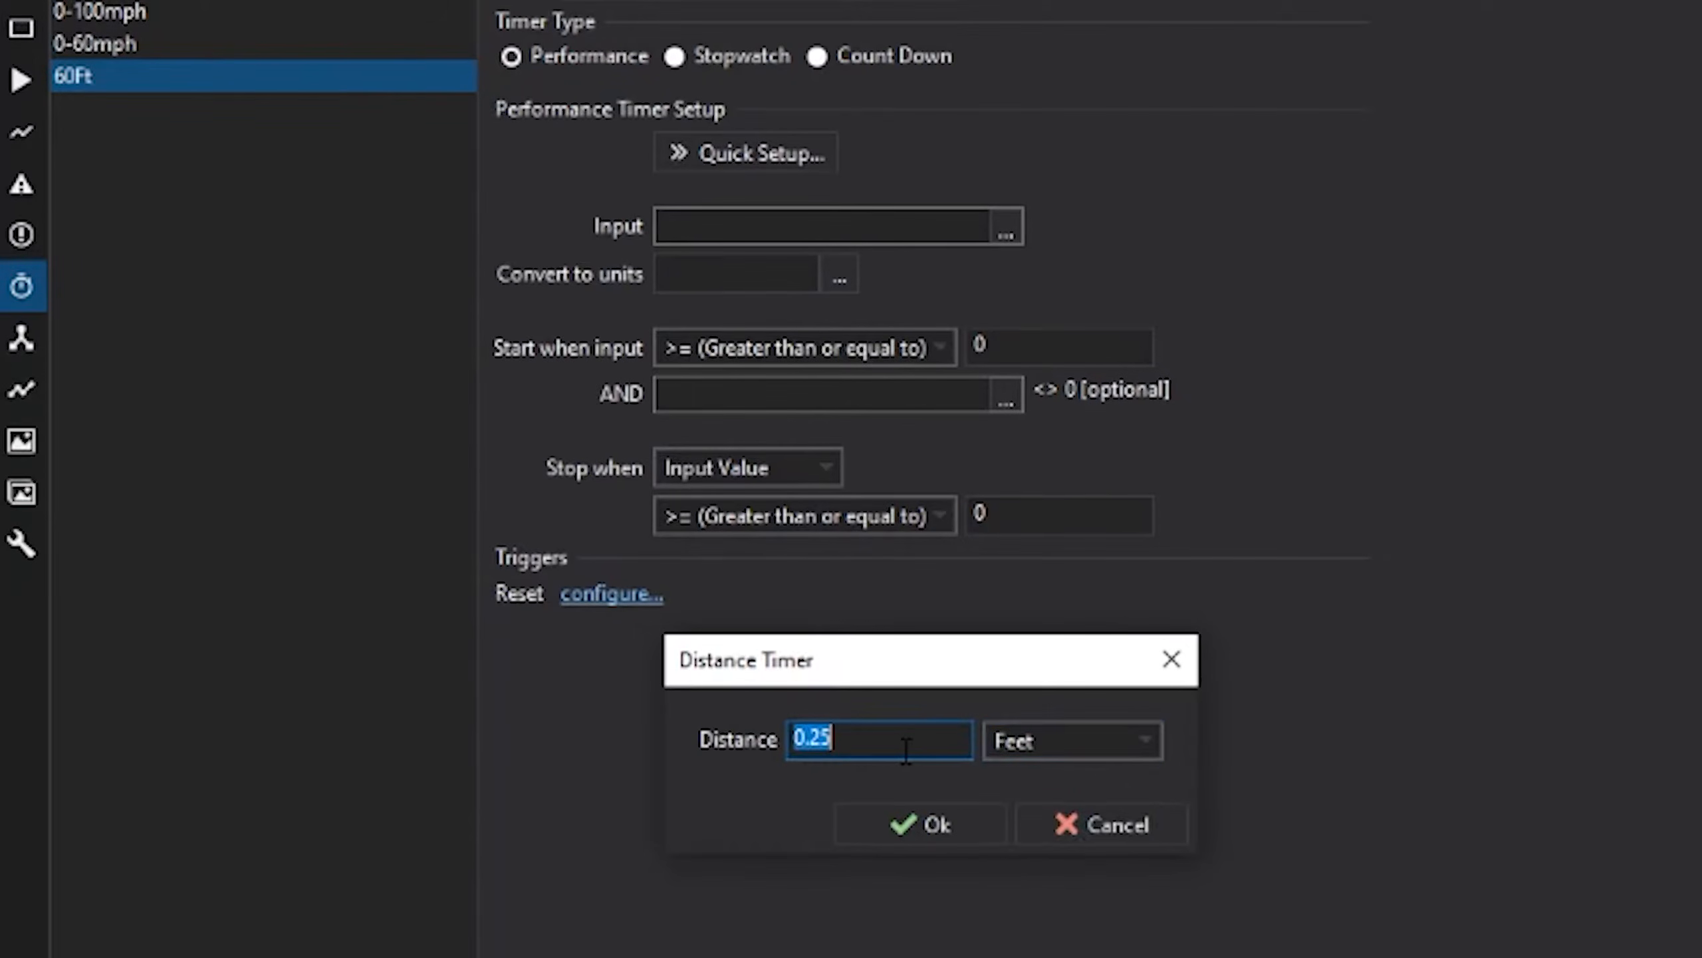
pyautogui.write('60')
pyautogui.click(935, 824)
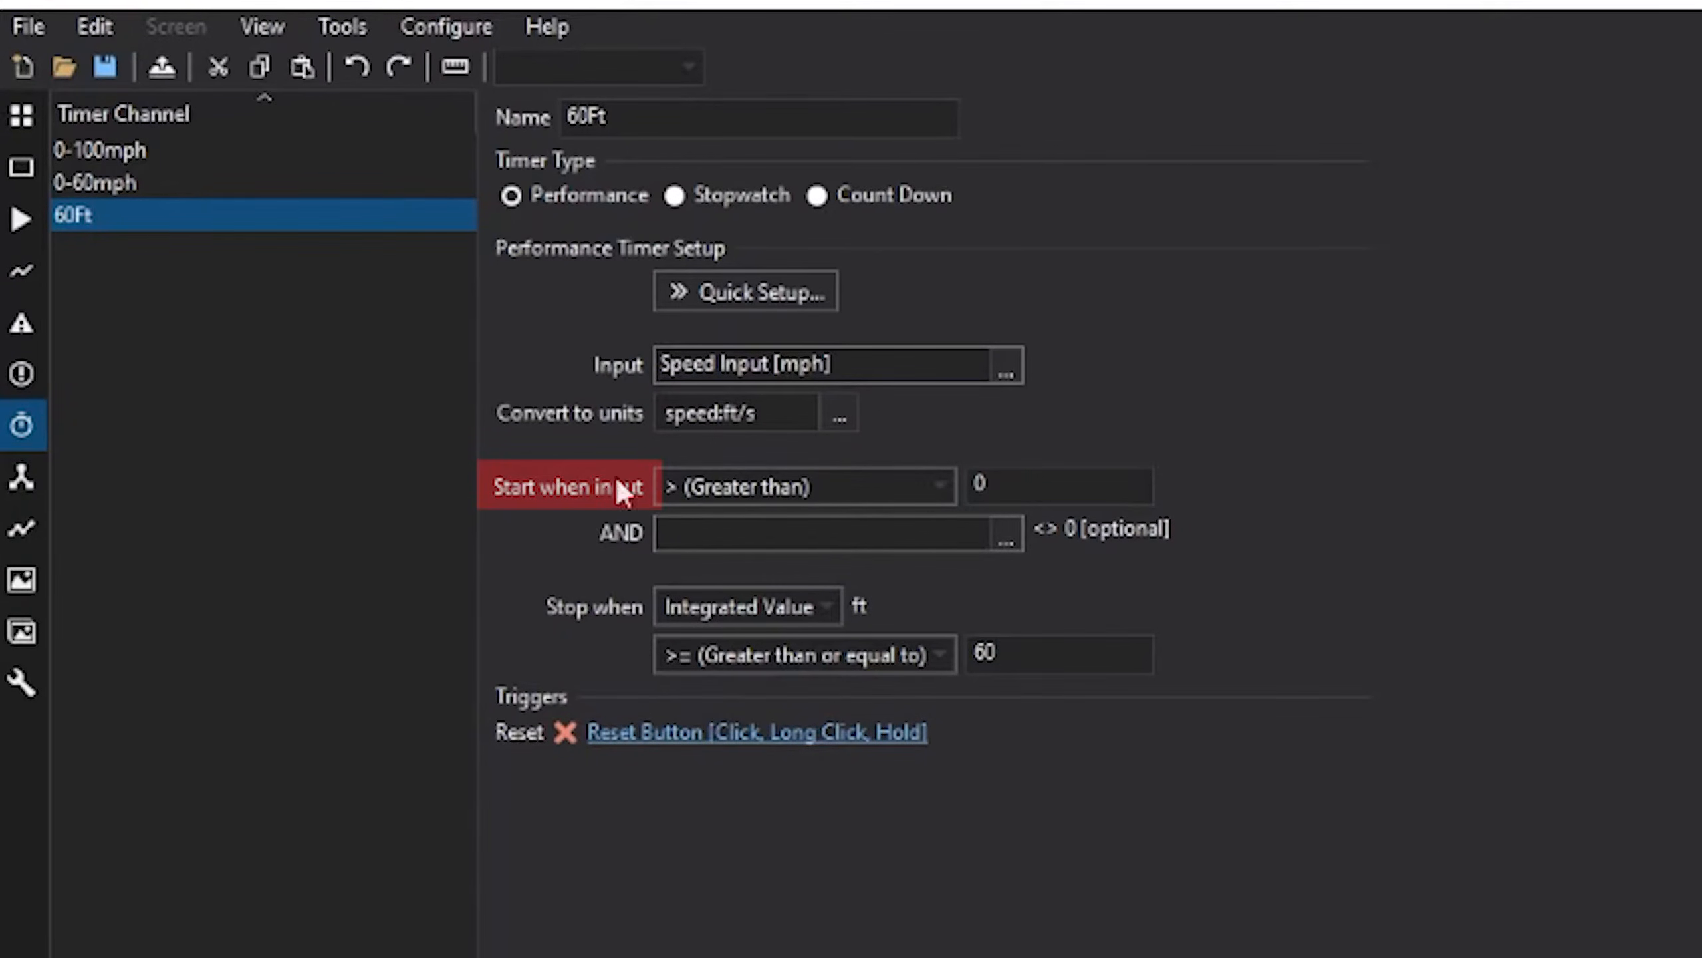
# - Look up 0.1 mph in ft/s (0.146667) for the 60Ft timer's start threshold
pyautogui.click(980, 486)
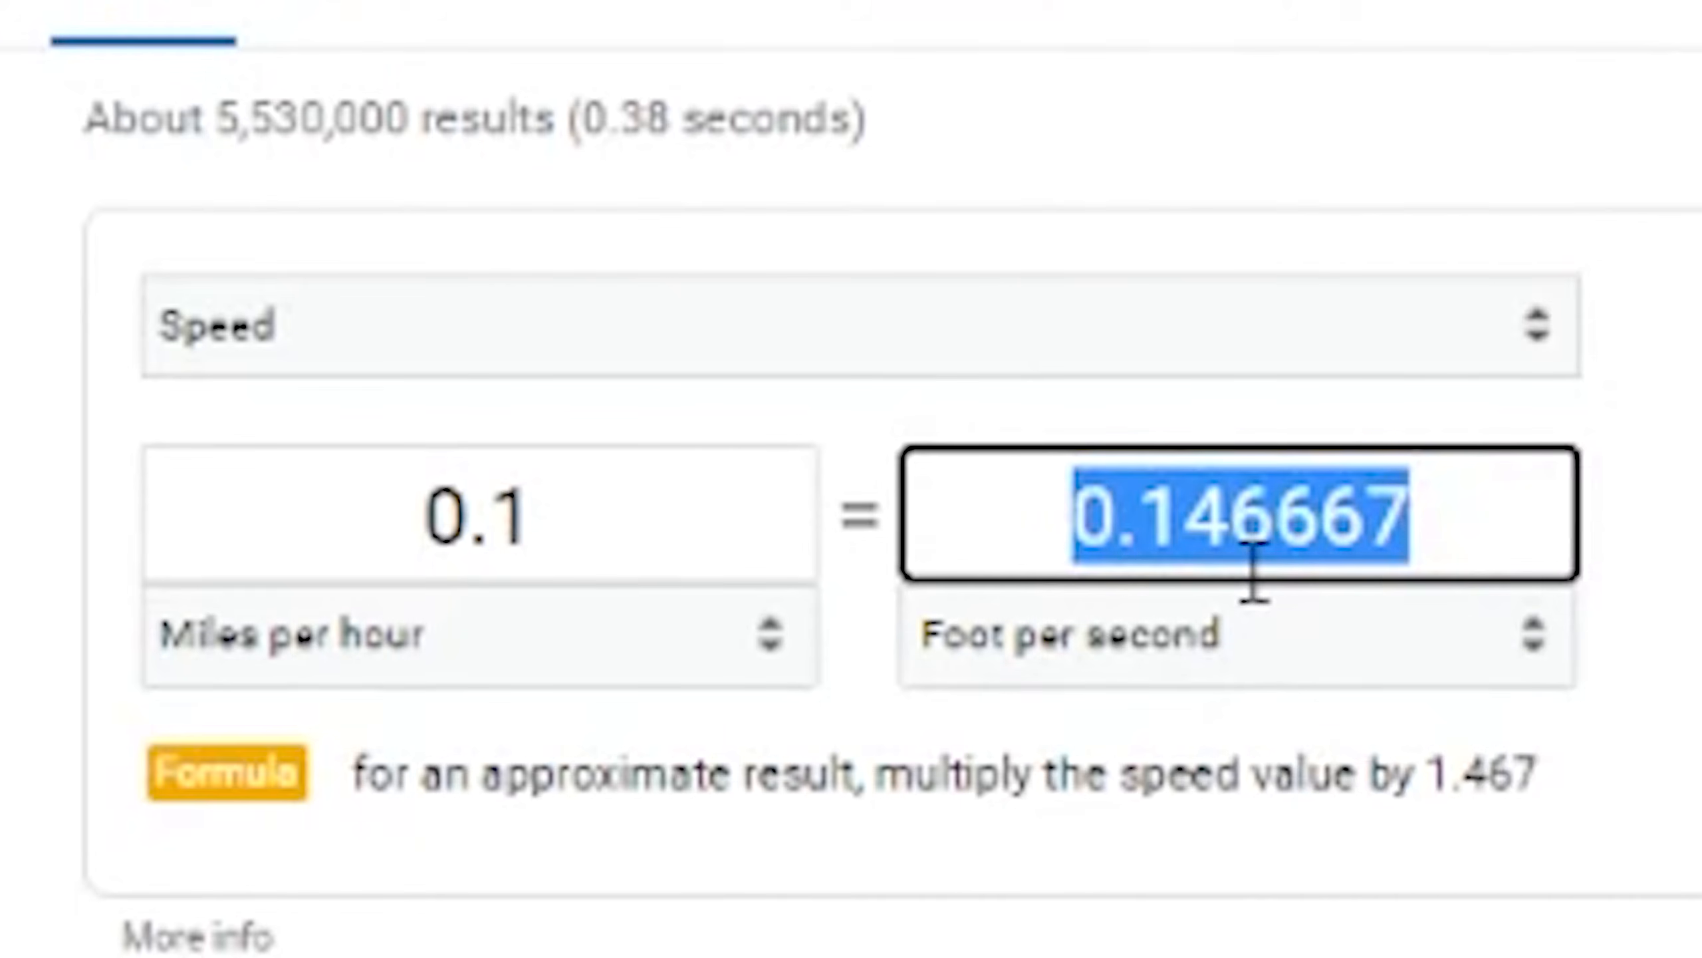
pyautogui.click(1250, 548)
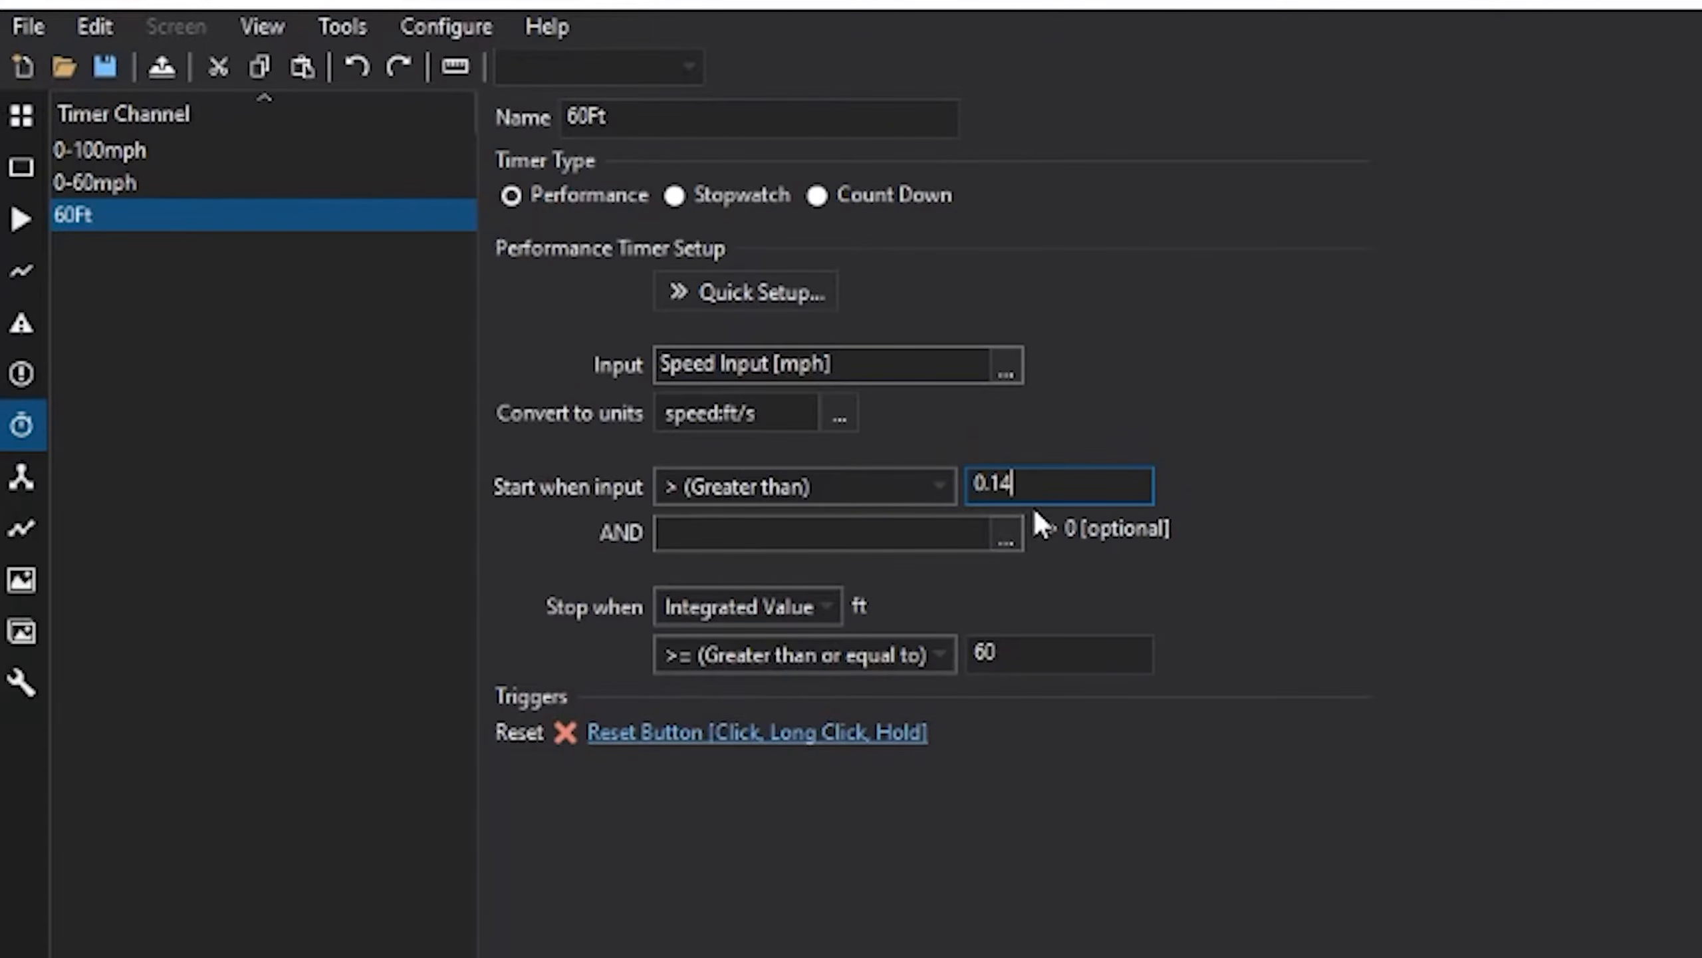
# - Rename Timer 1 to '330Ft timer' as a Distance Timer stopping at 330 Feet
pyautogui.moveTo(1046, 511)
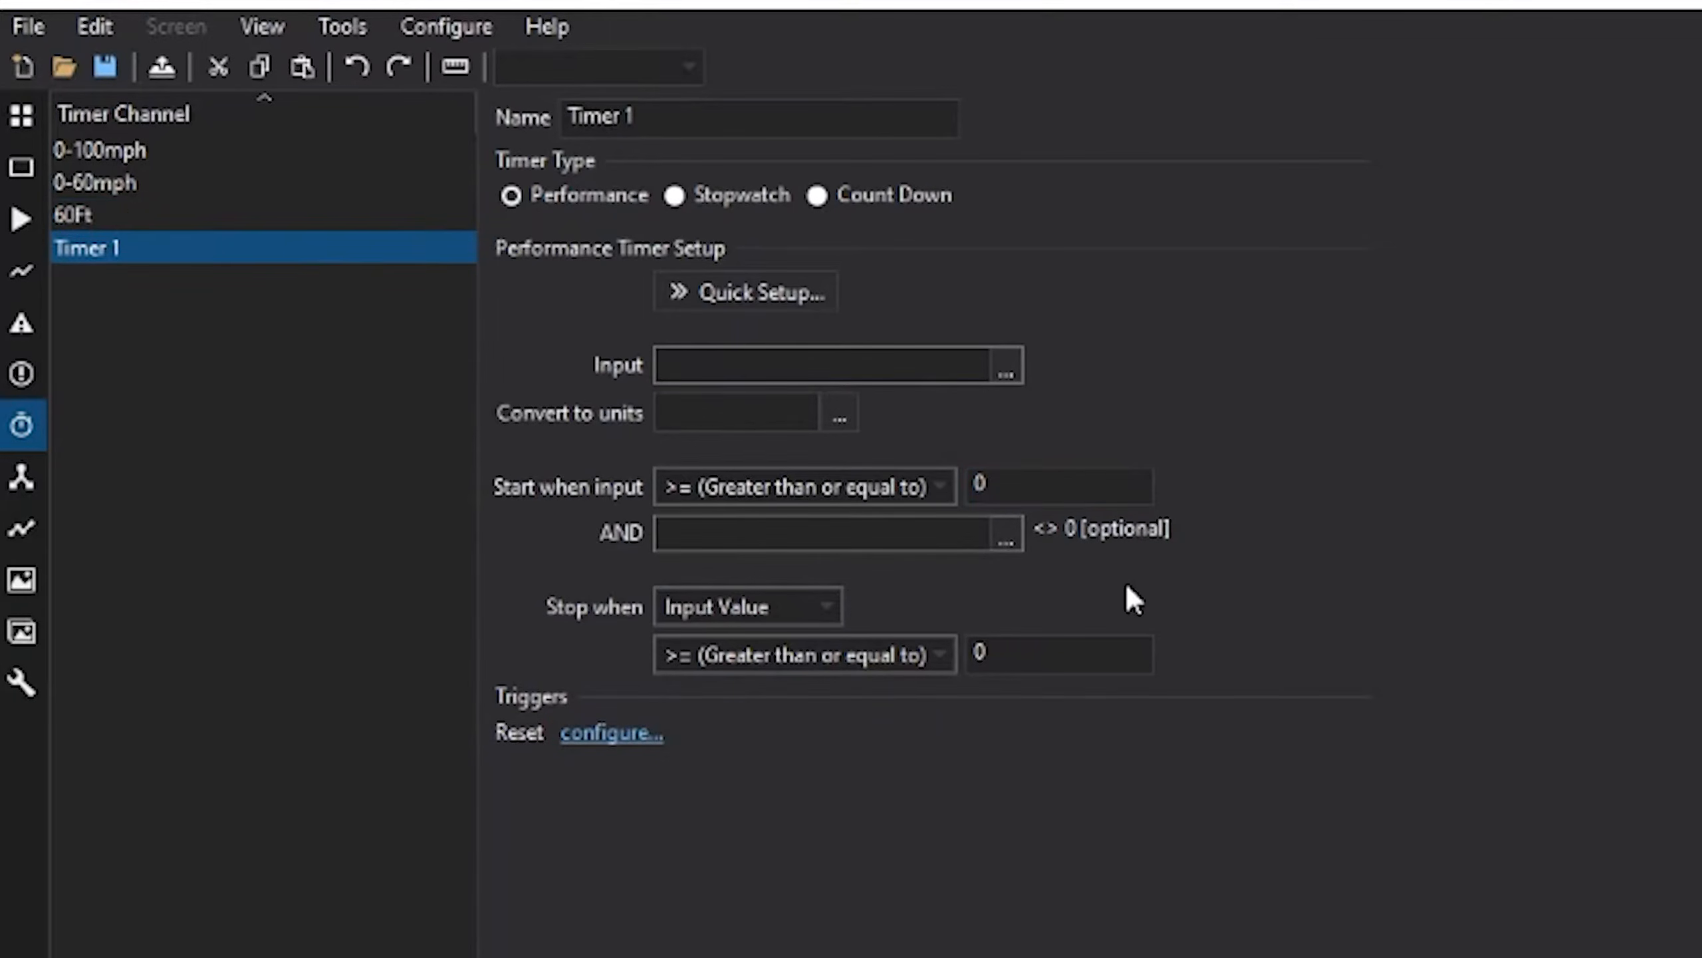
pyautogui.click(715, 115)
pyautogui.hotkey('ctrl', 'a')
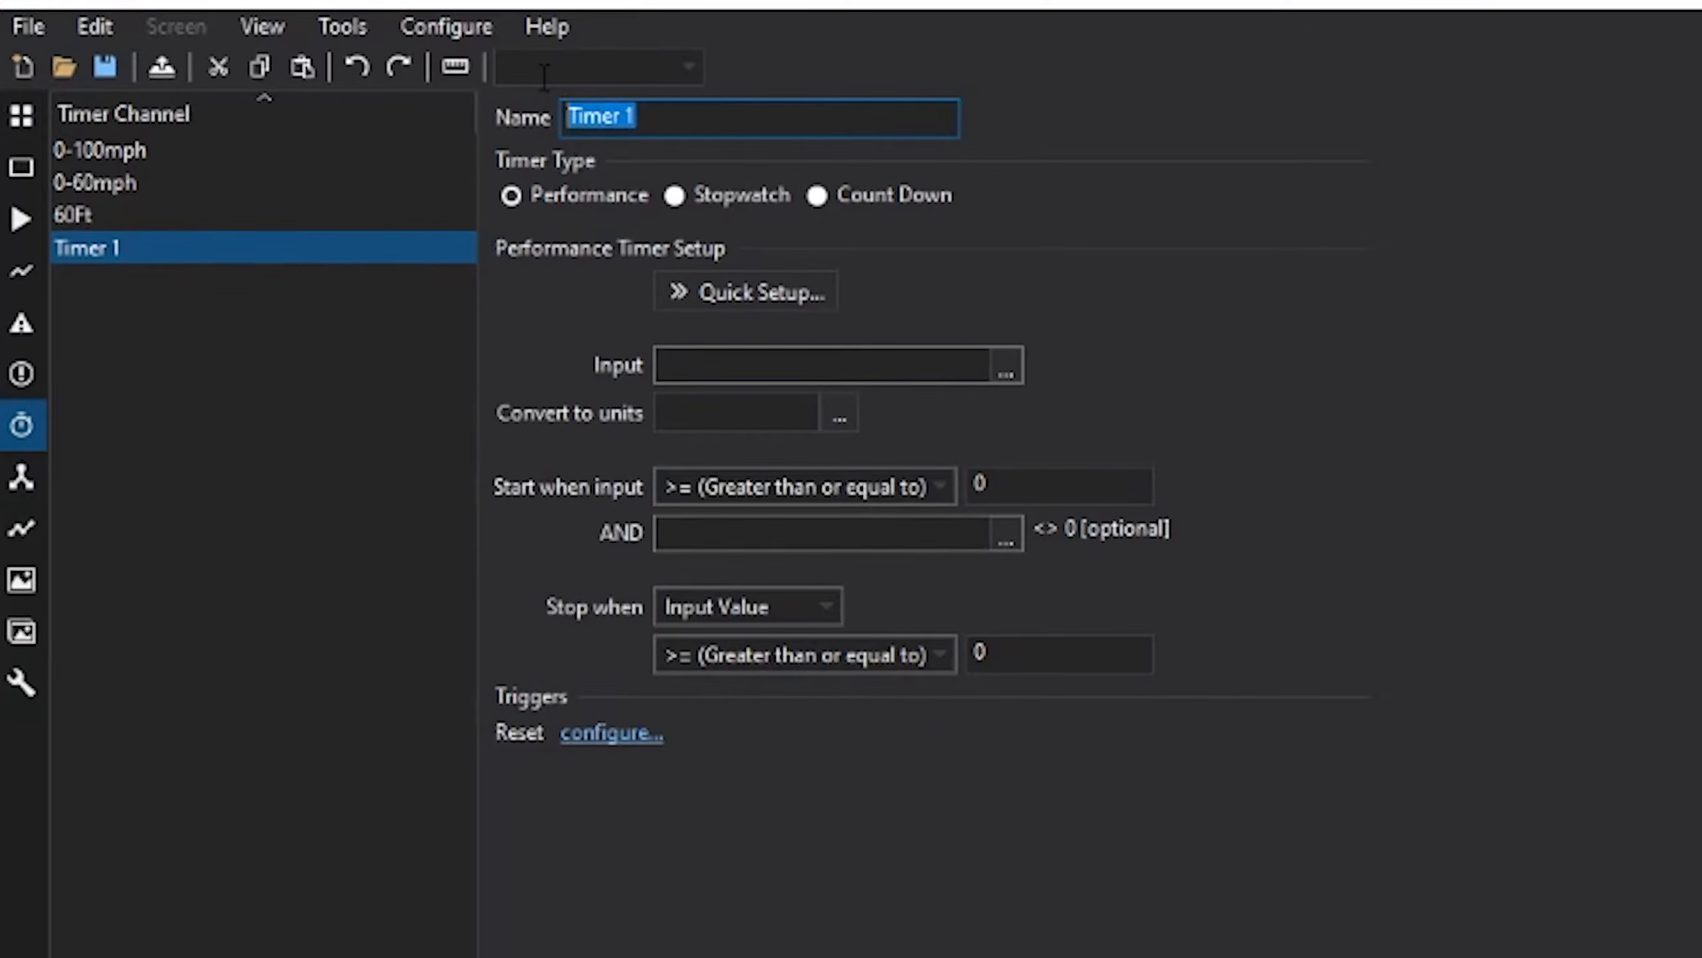
pyautogui.press('BackSpace')
pyautogui.write('330Ft')
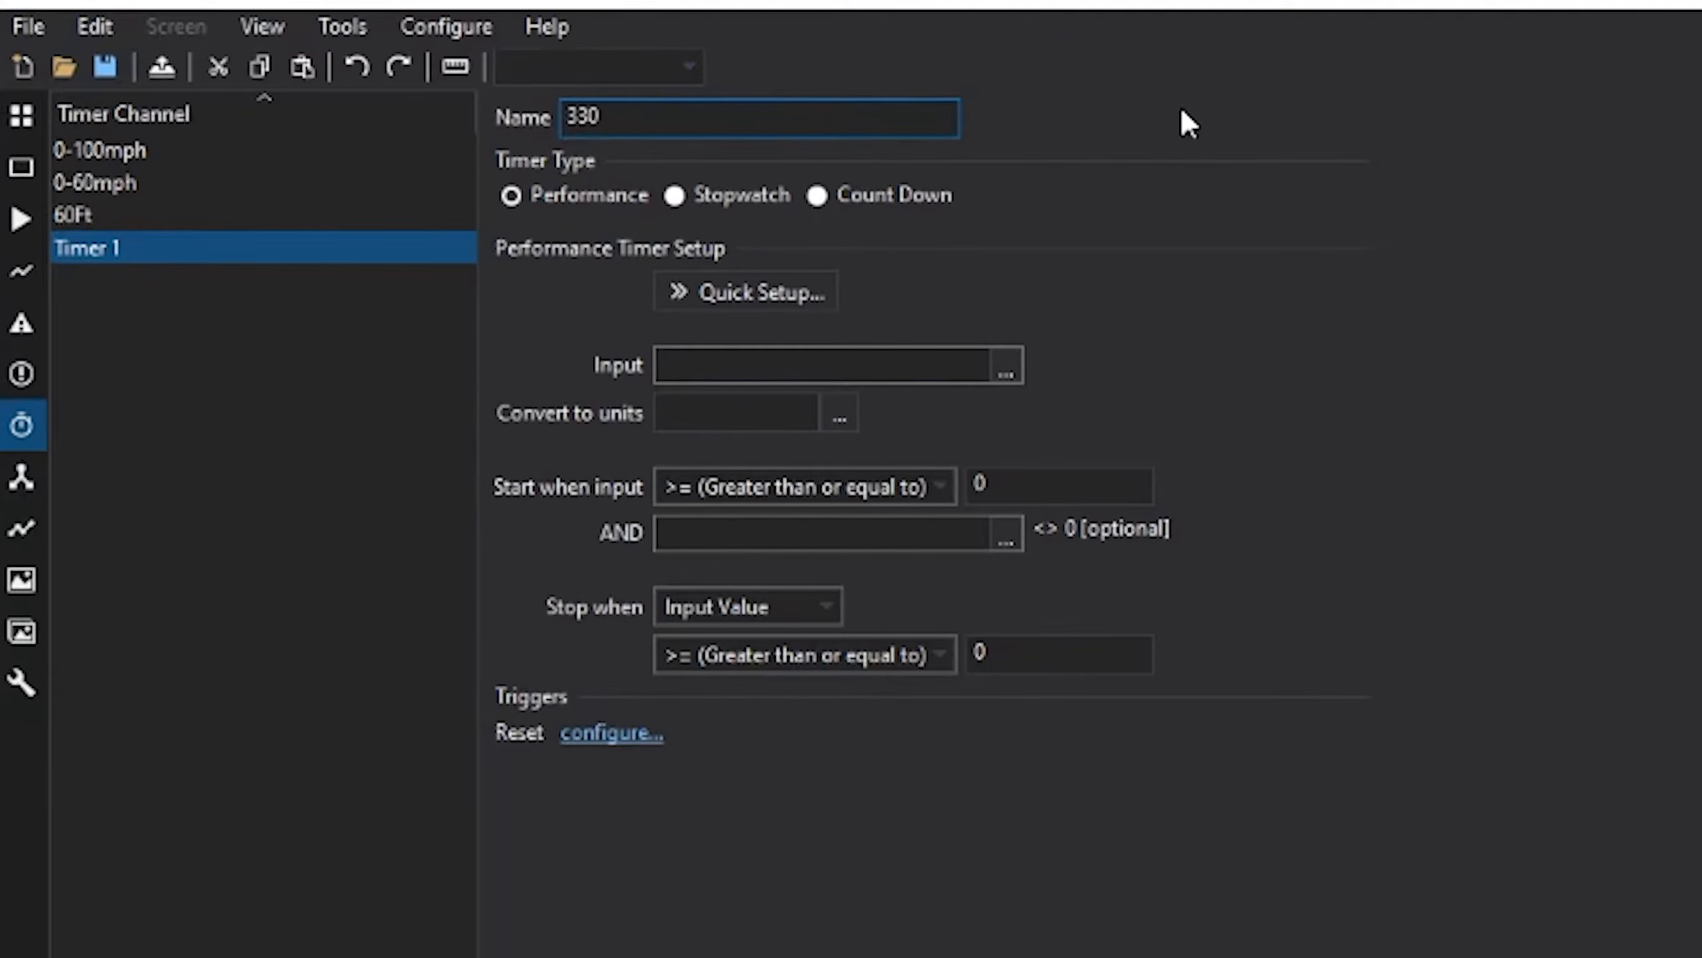
pyautogui.write(' timer')
pyautogui.click(798, 293)
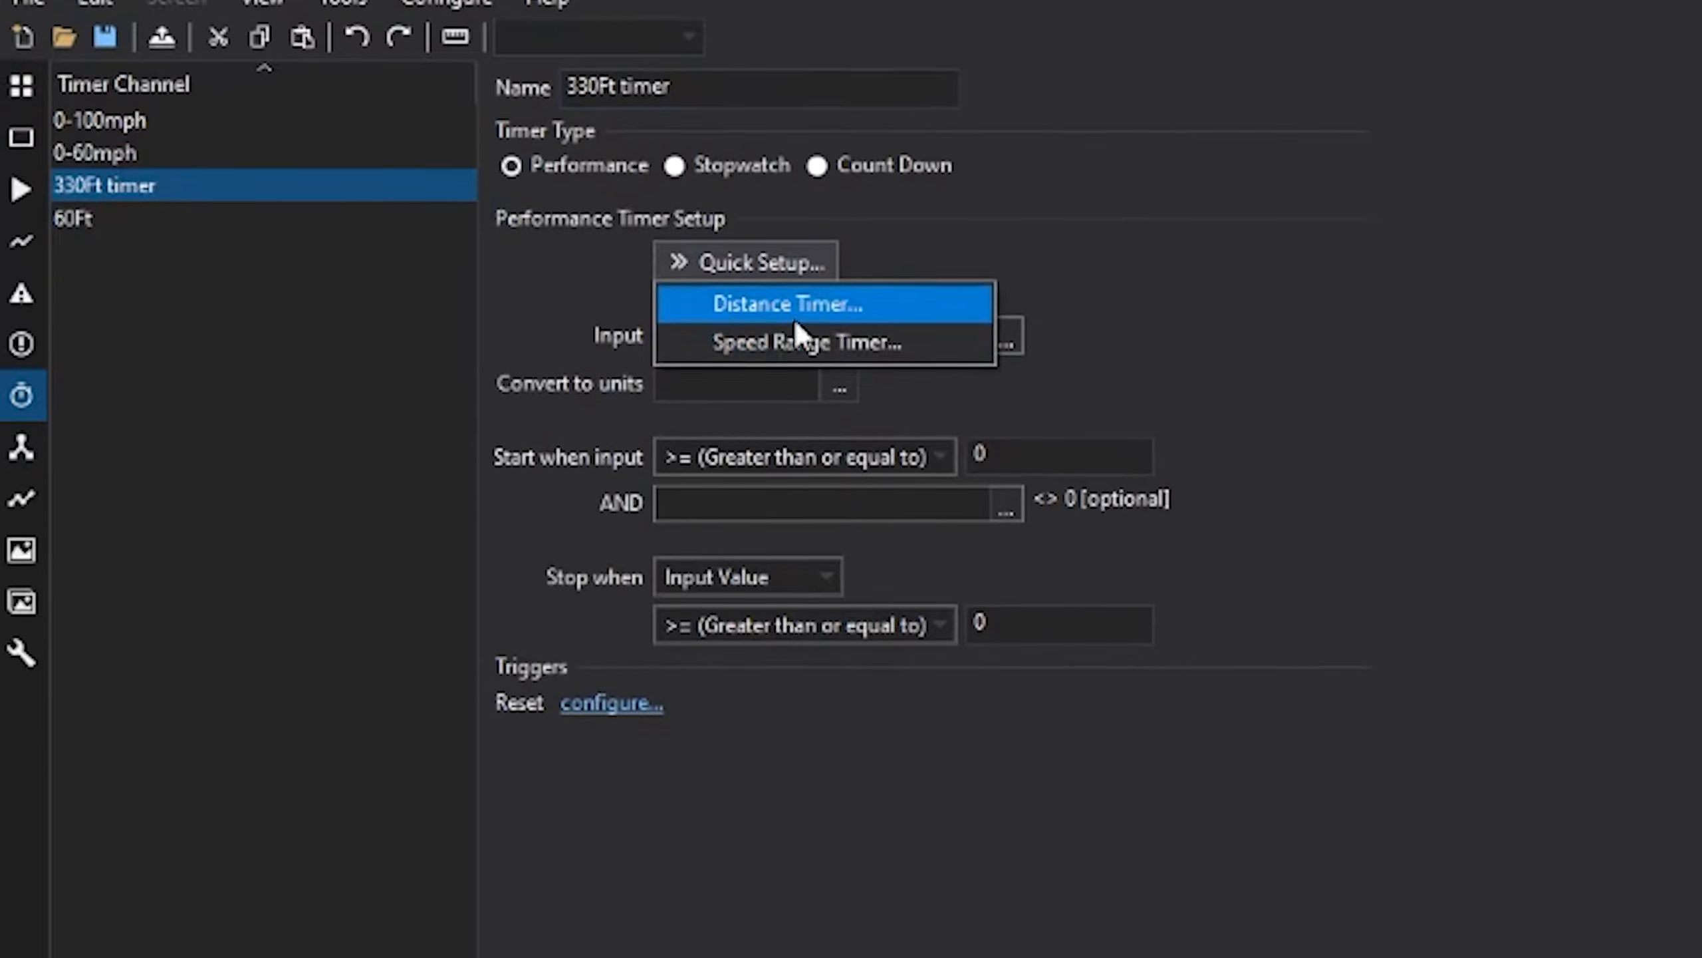
pyautogui.click(794, 333)
pyautogui.write('330')
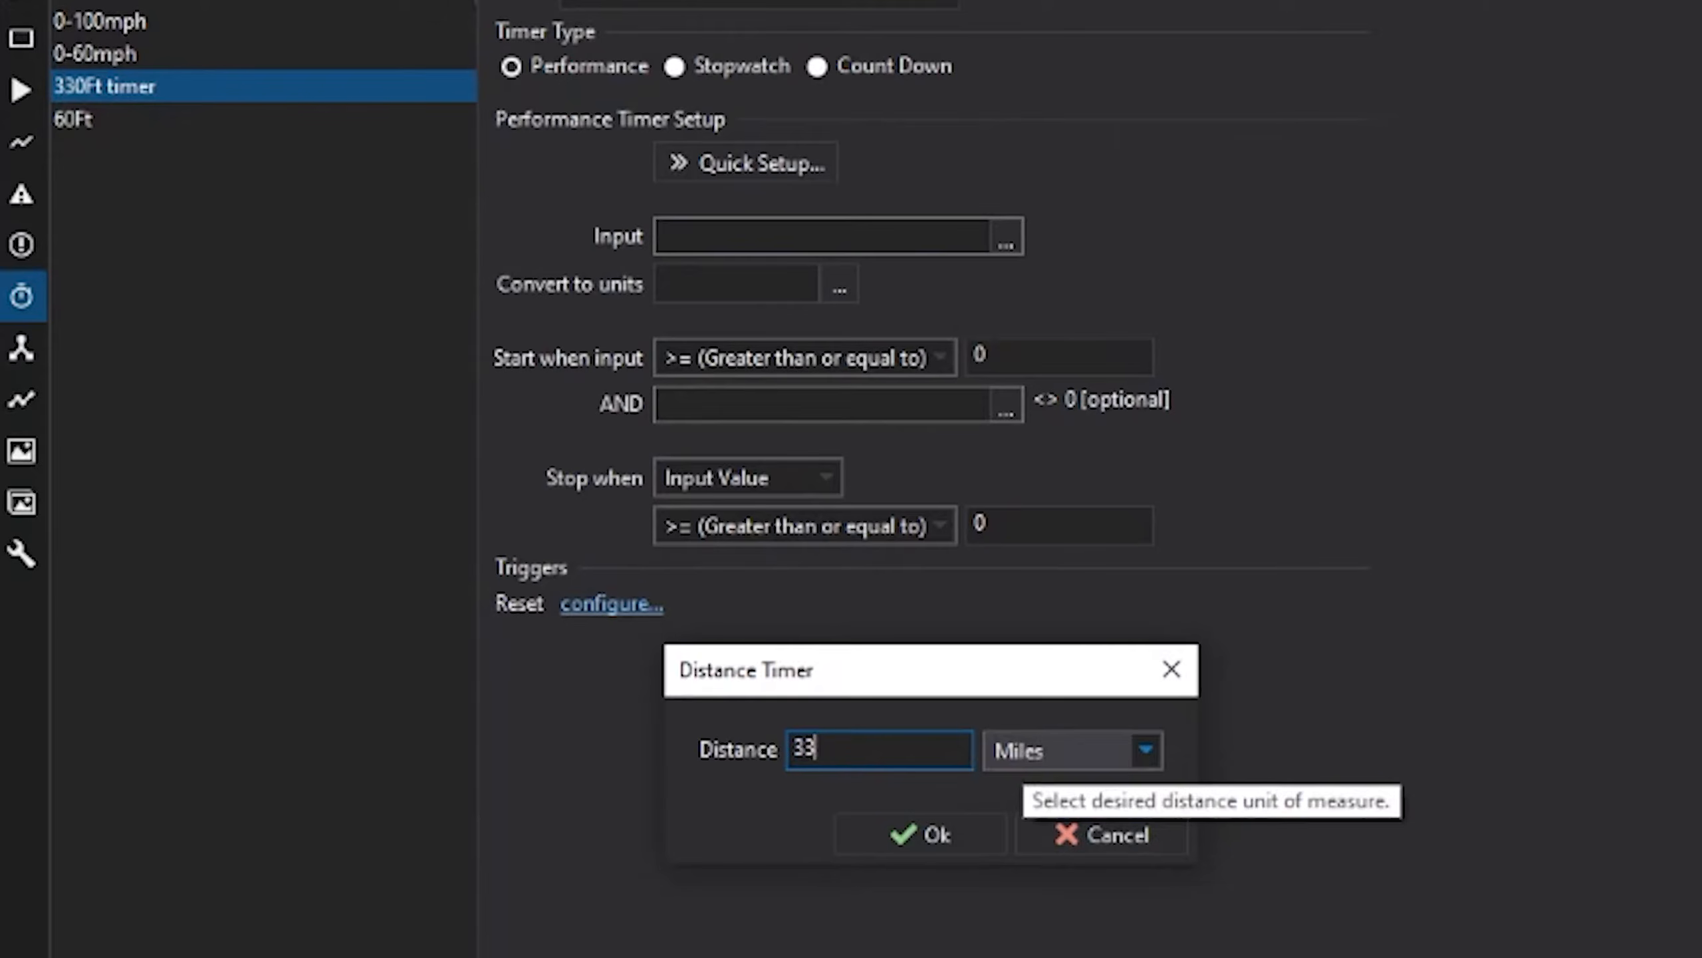
pyautogui.click(1099, 750)
pyautogui.click(1090, 863)
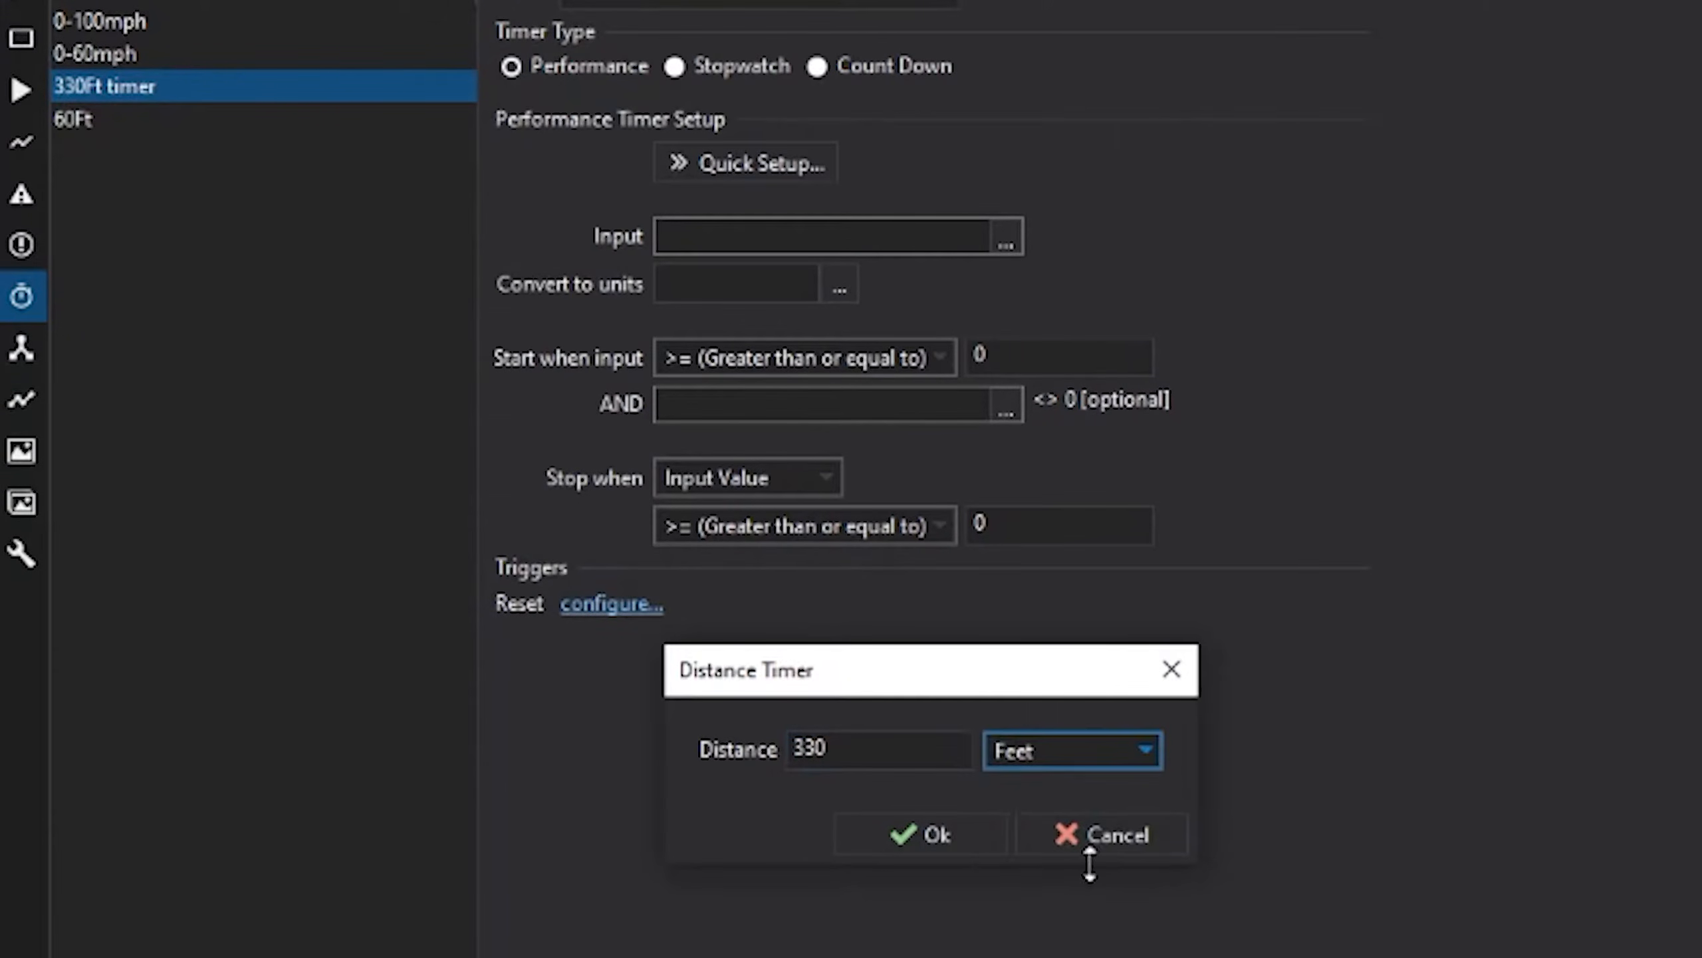
pyautogui.click(921, 838)
# - Set the 330Ft timer's start threshold to 0.14
pyautogui.click(1048, 354)
pyautogui.write('.14')
pyautogui.click(407, 920)
# - Name the timer '1/8th mile timer', stopping at 0.125 miles and starting above 0.00002
pyautogui.write('1/8th mile time')
pyautogui.write('r')
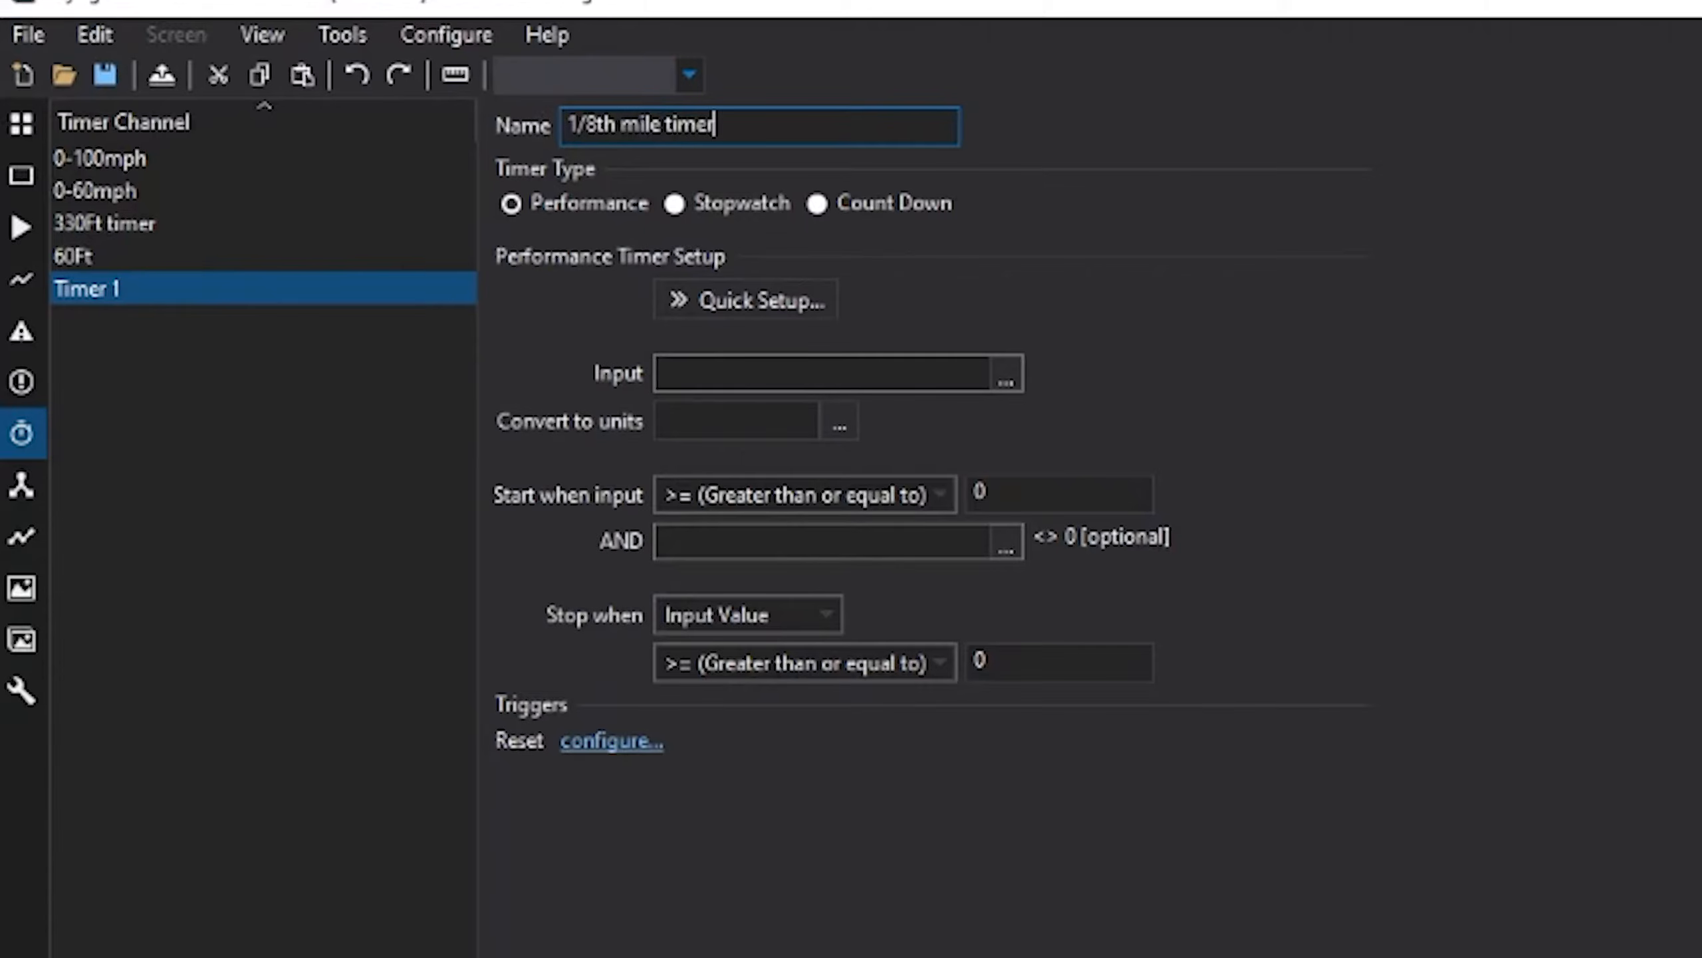
pyautogui.click(746, 261)
pyautogui.click(777, 342)
pyautogui.click(883, 701)
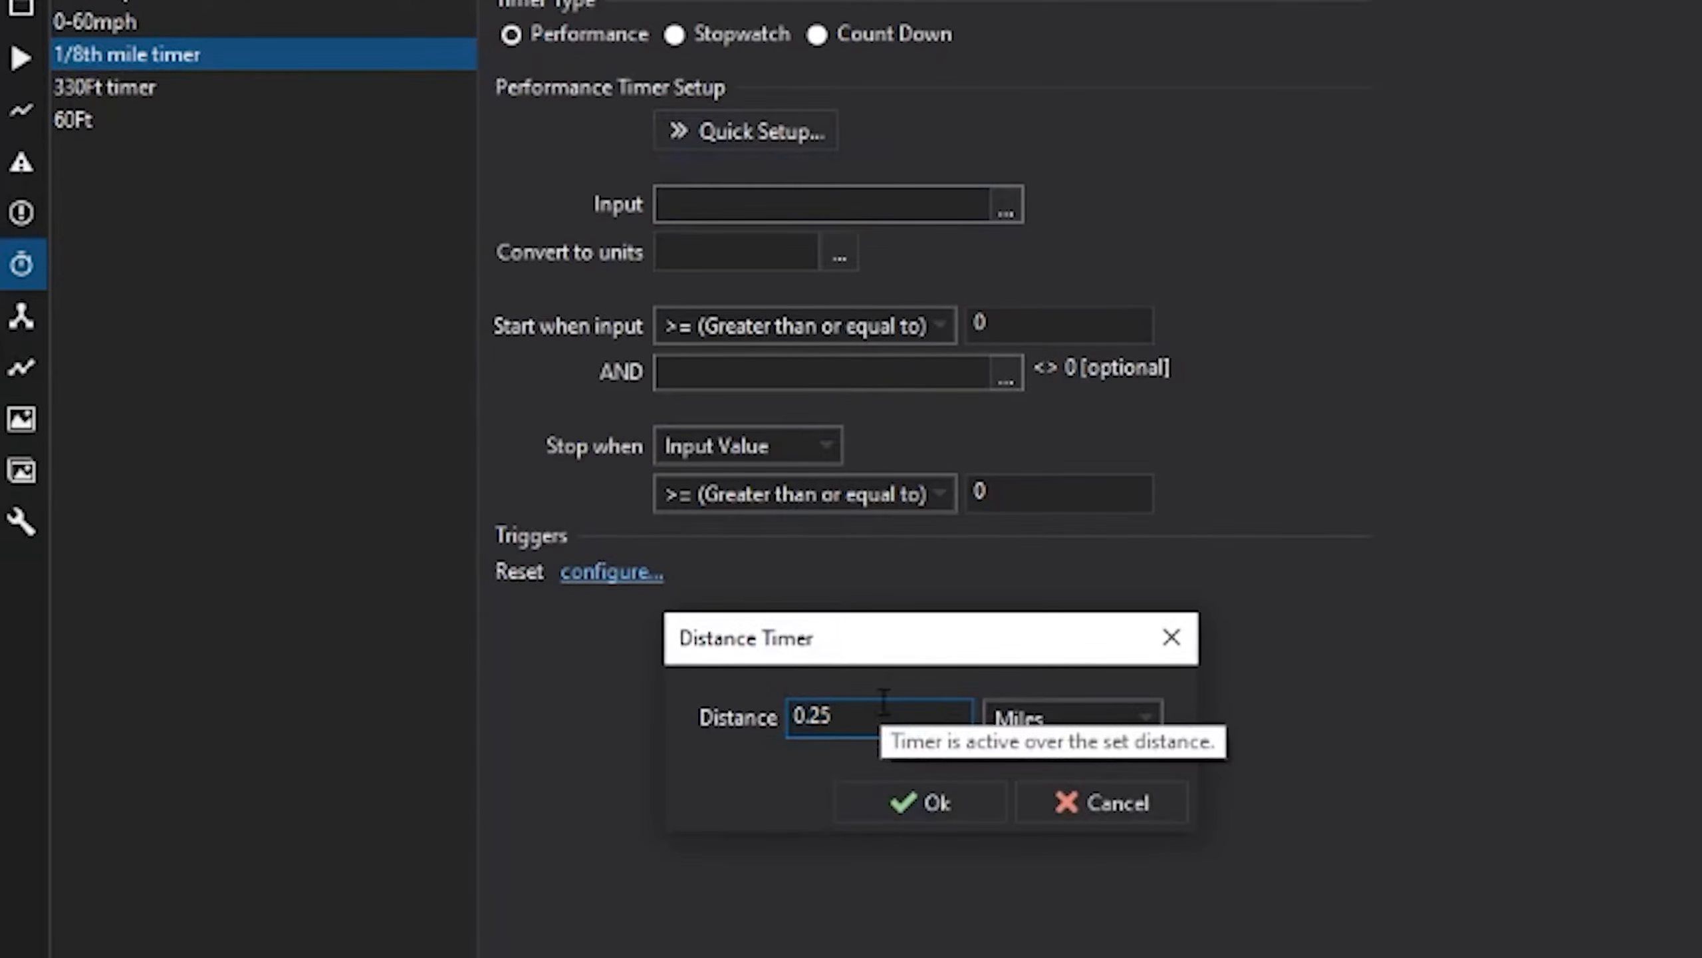
pyautogui.press('BackSpace')
pyautogui.press('BackSpace')
pyautogui.write('125')
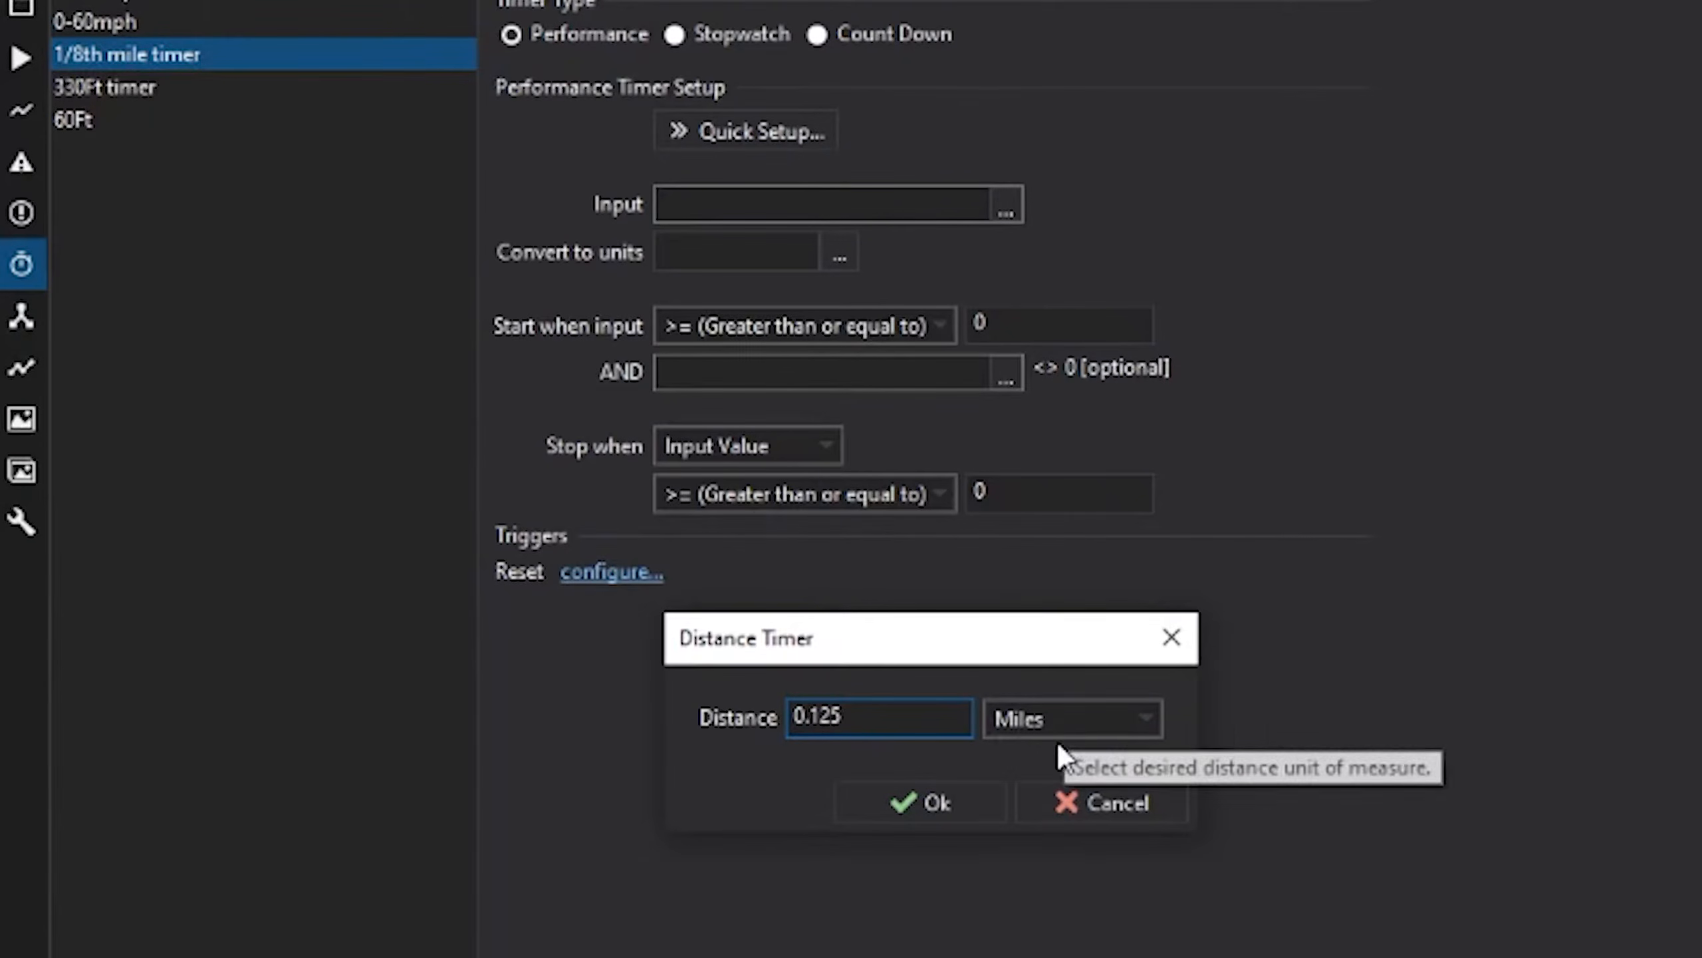
pyautogui.click(945, 806)
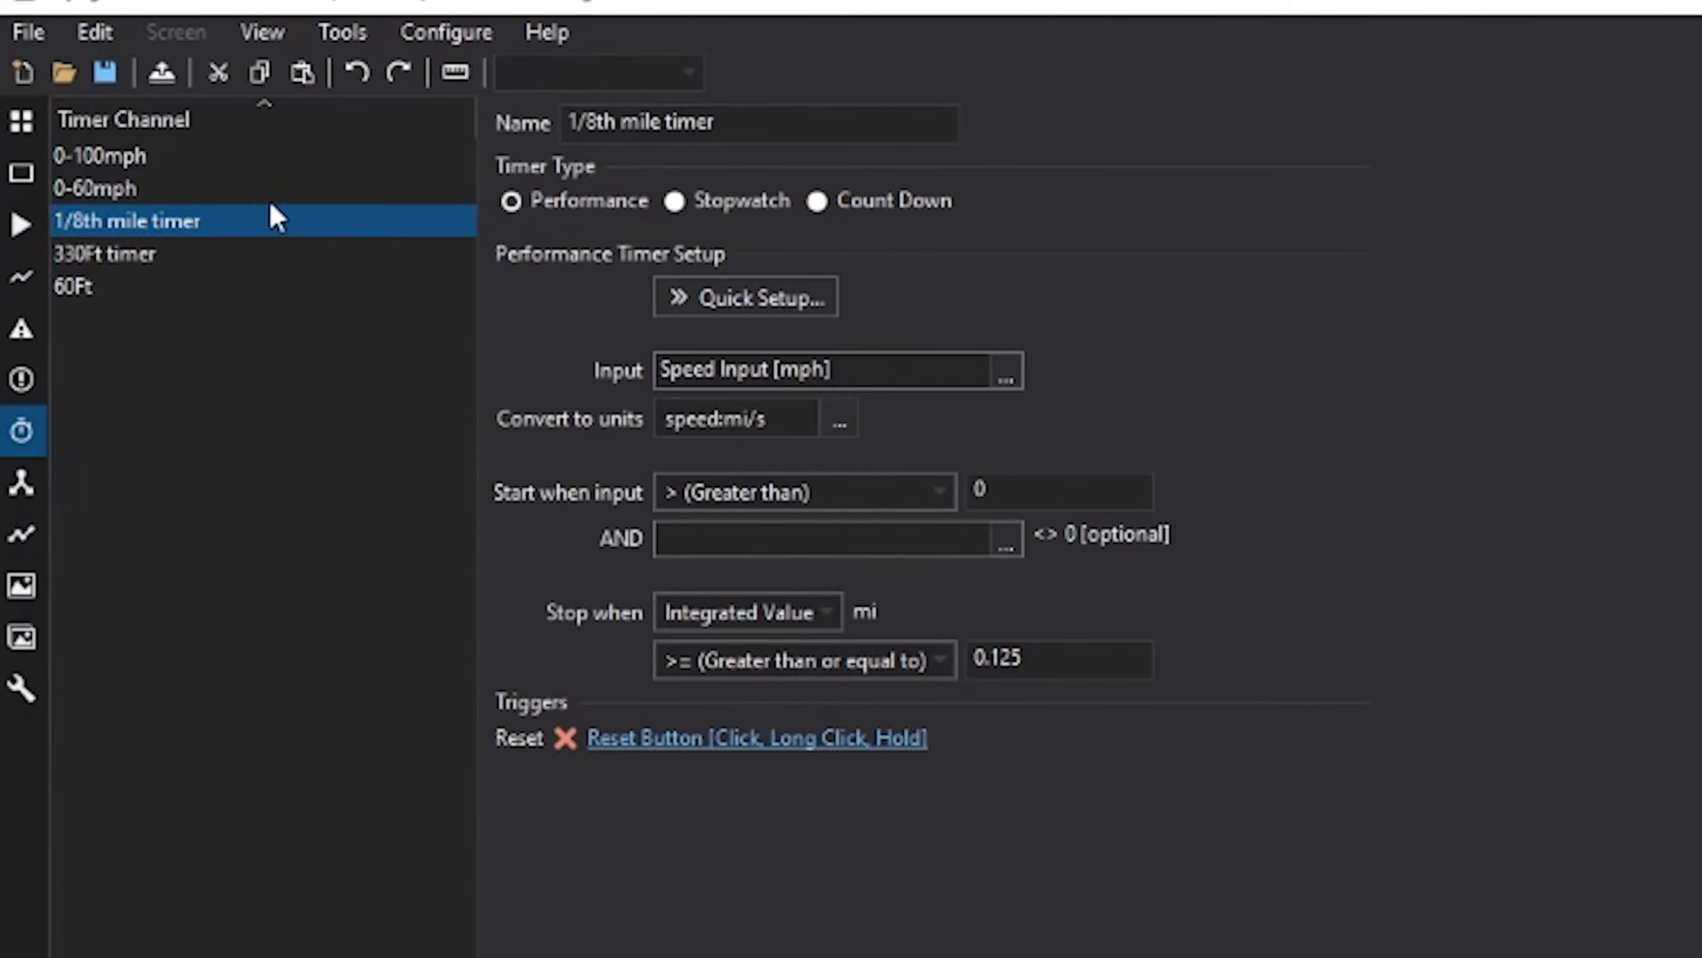
pyautogui.click(1082, 487)
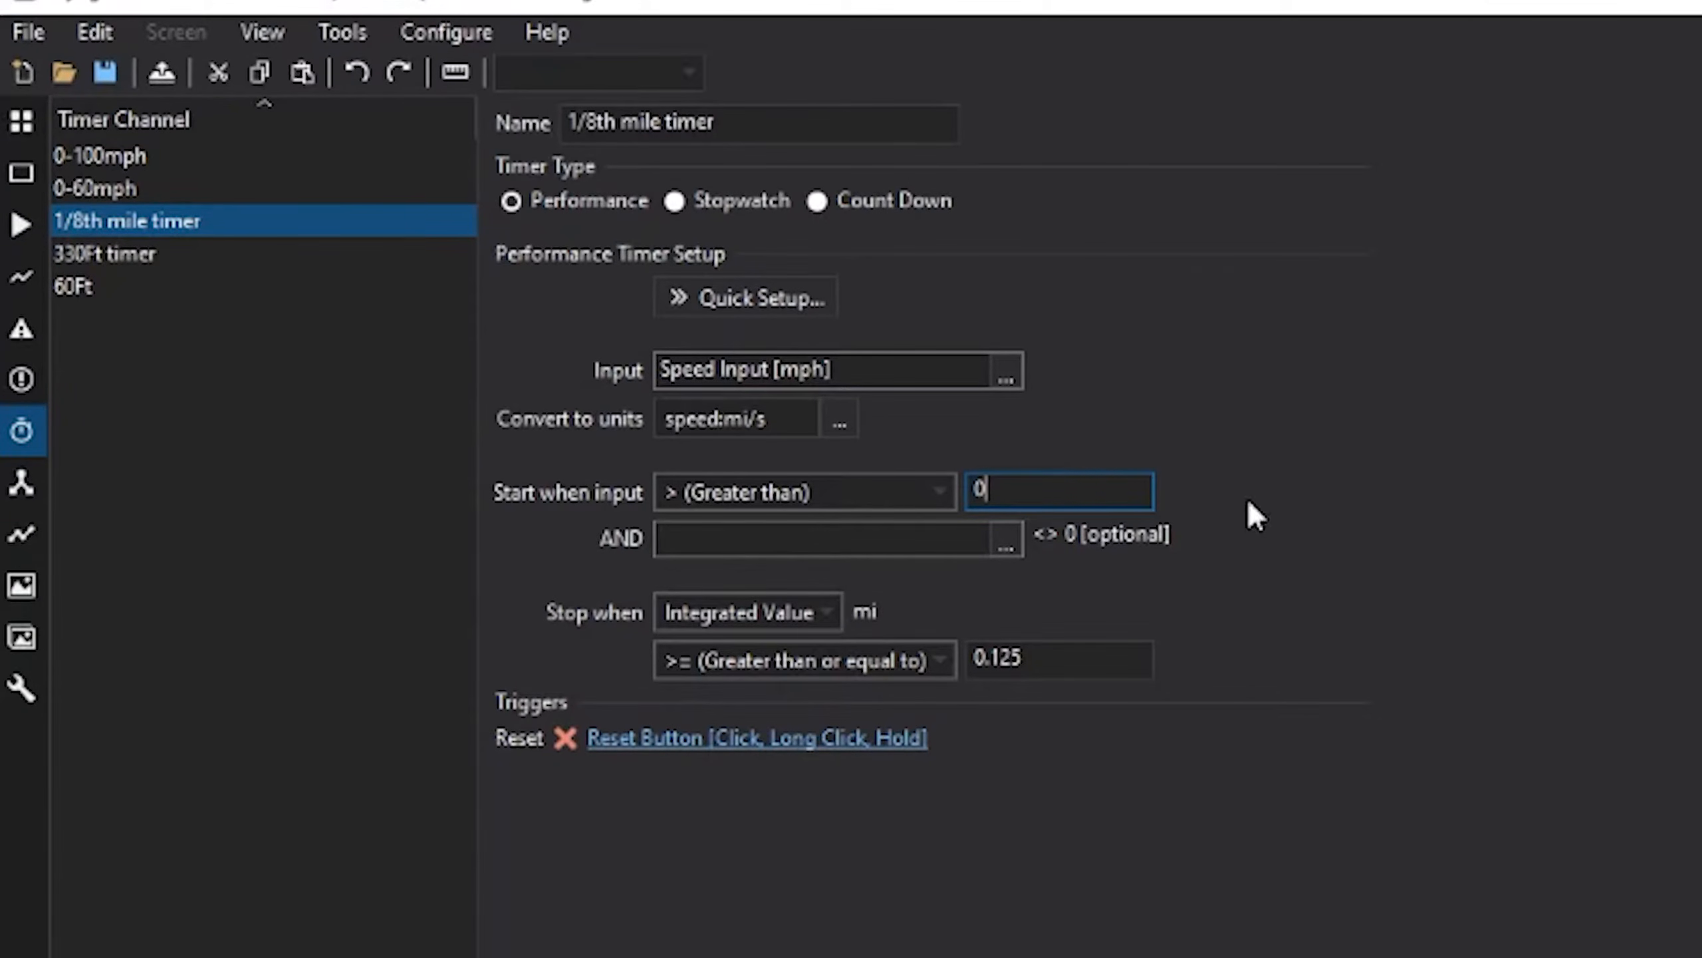
pyautogui.write('.00002')
# - Rename Timer 1 to '1/4 mile timer' as a Distance Timer stopping at 0.25 Miles
pyautogui.doubleClick(703, 137)
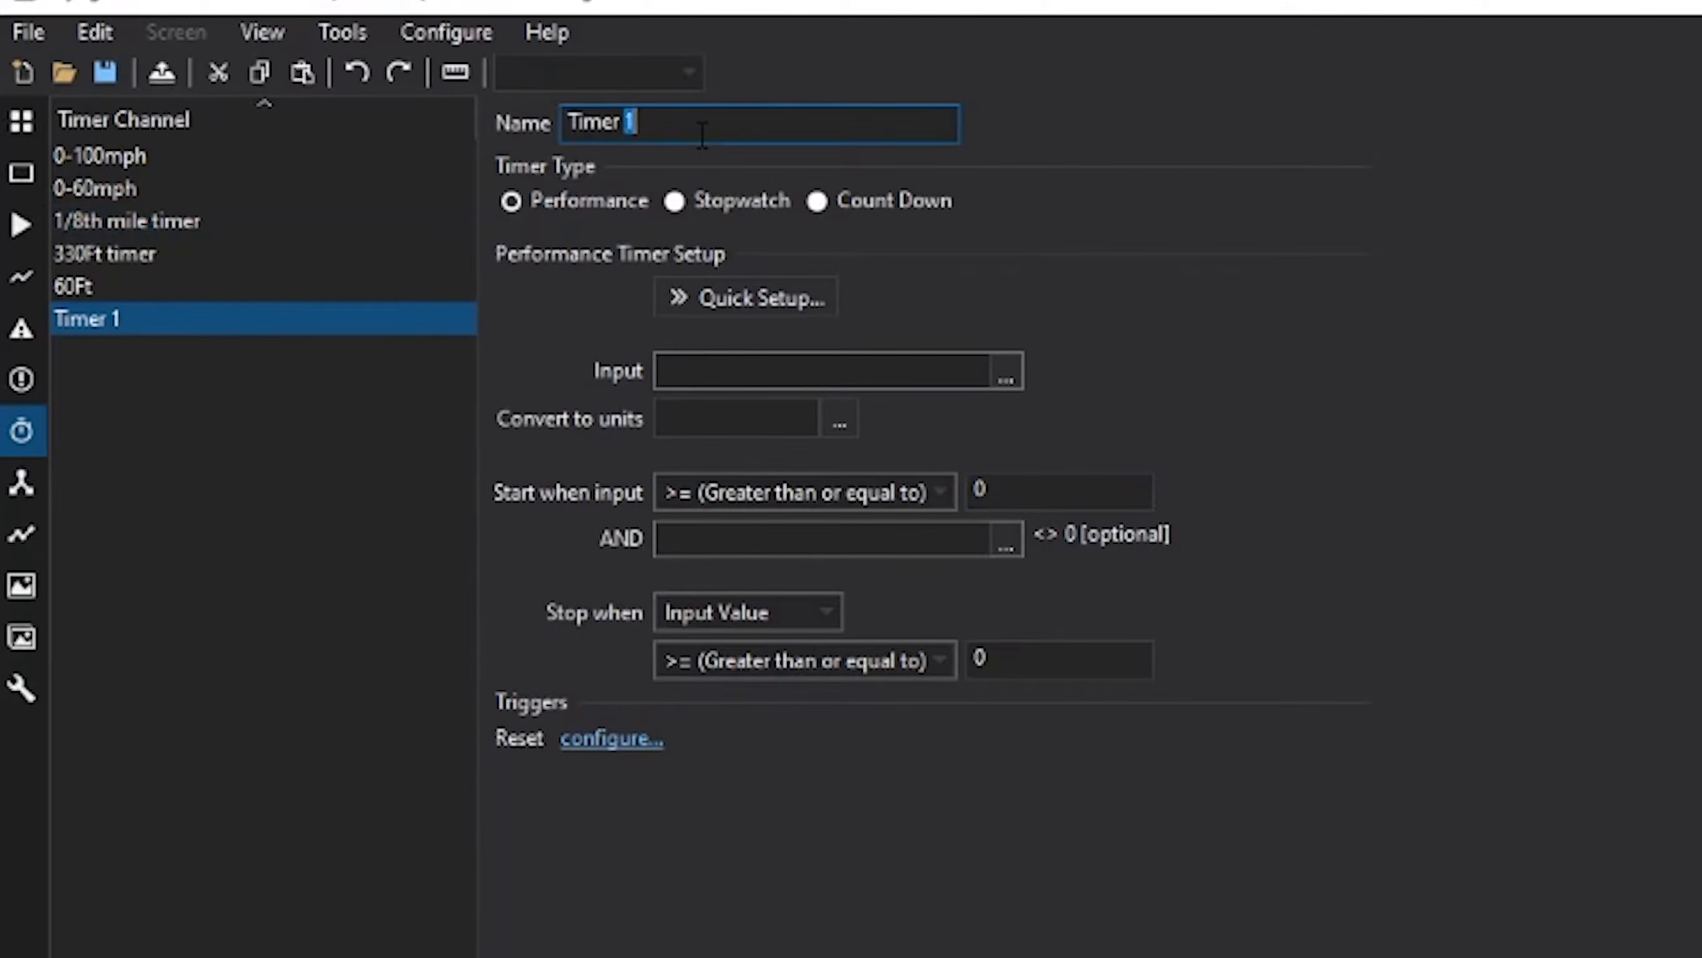
pyautogui.click(702, 136)
pyautogui.moveTo(702, 137); pyautogui.dragTo(502, 122)
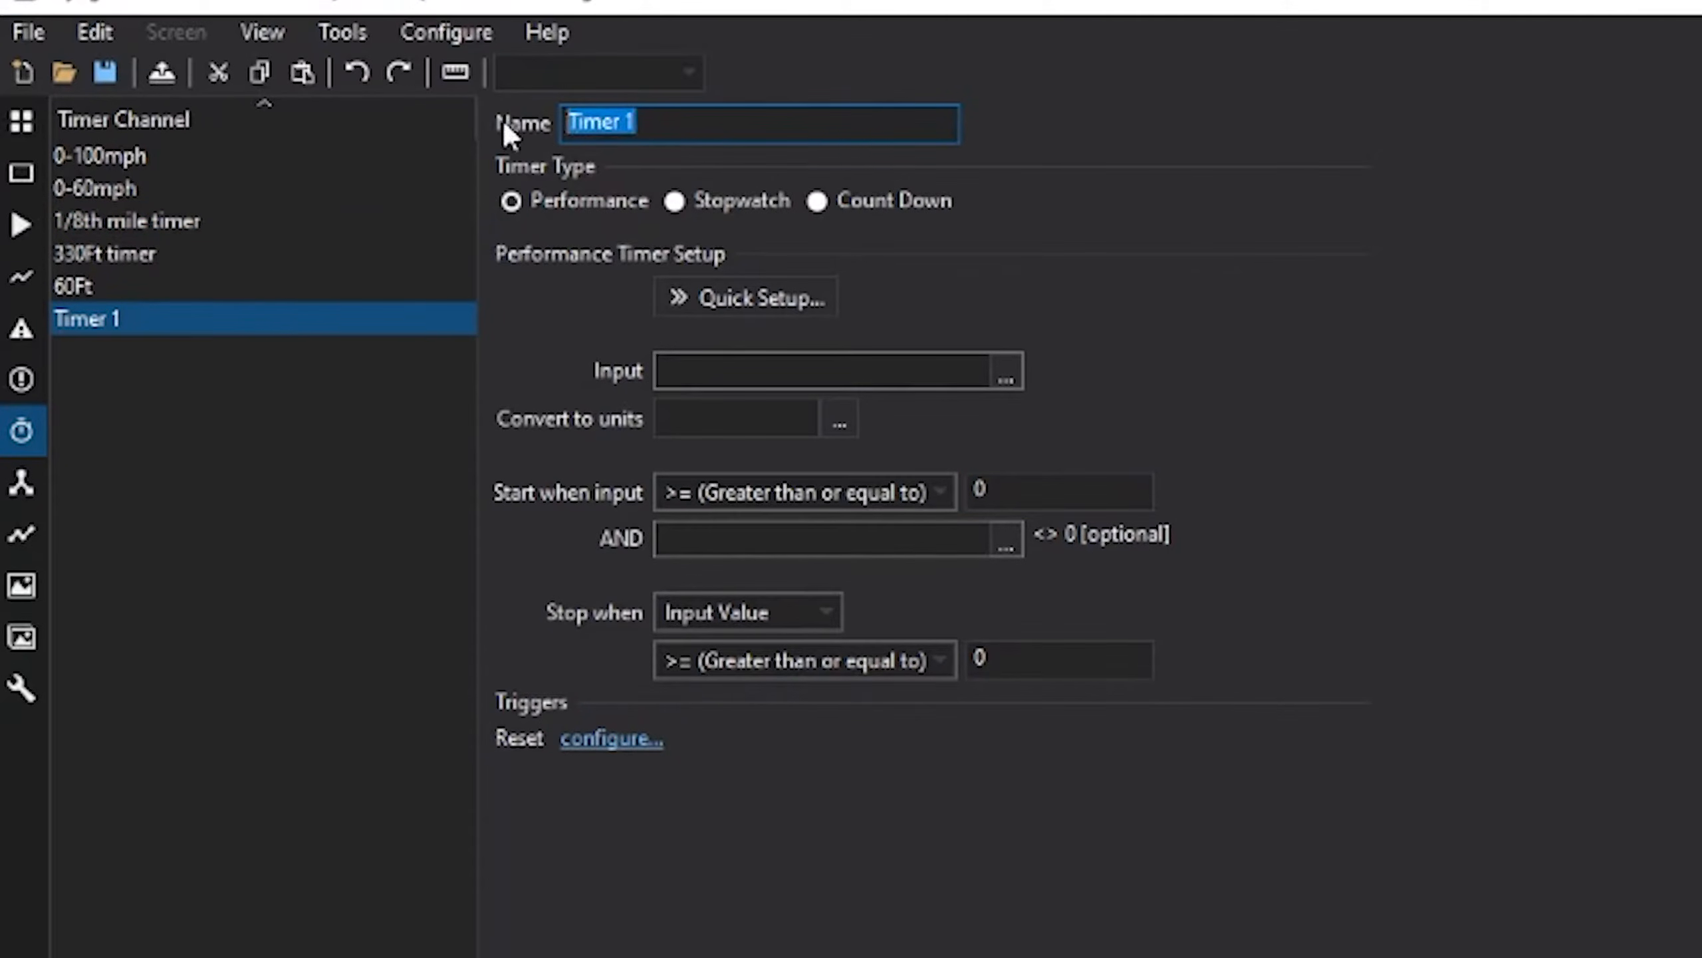
pyautogui.write('1/4 mile timer')
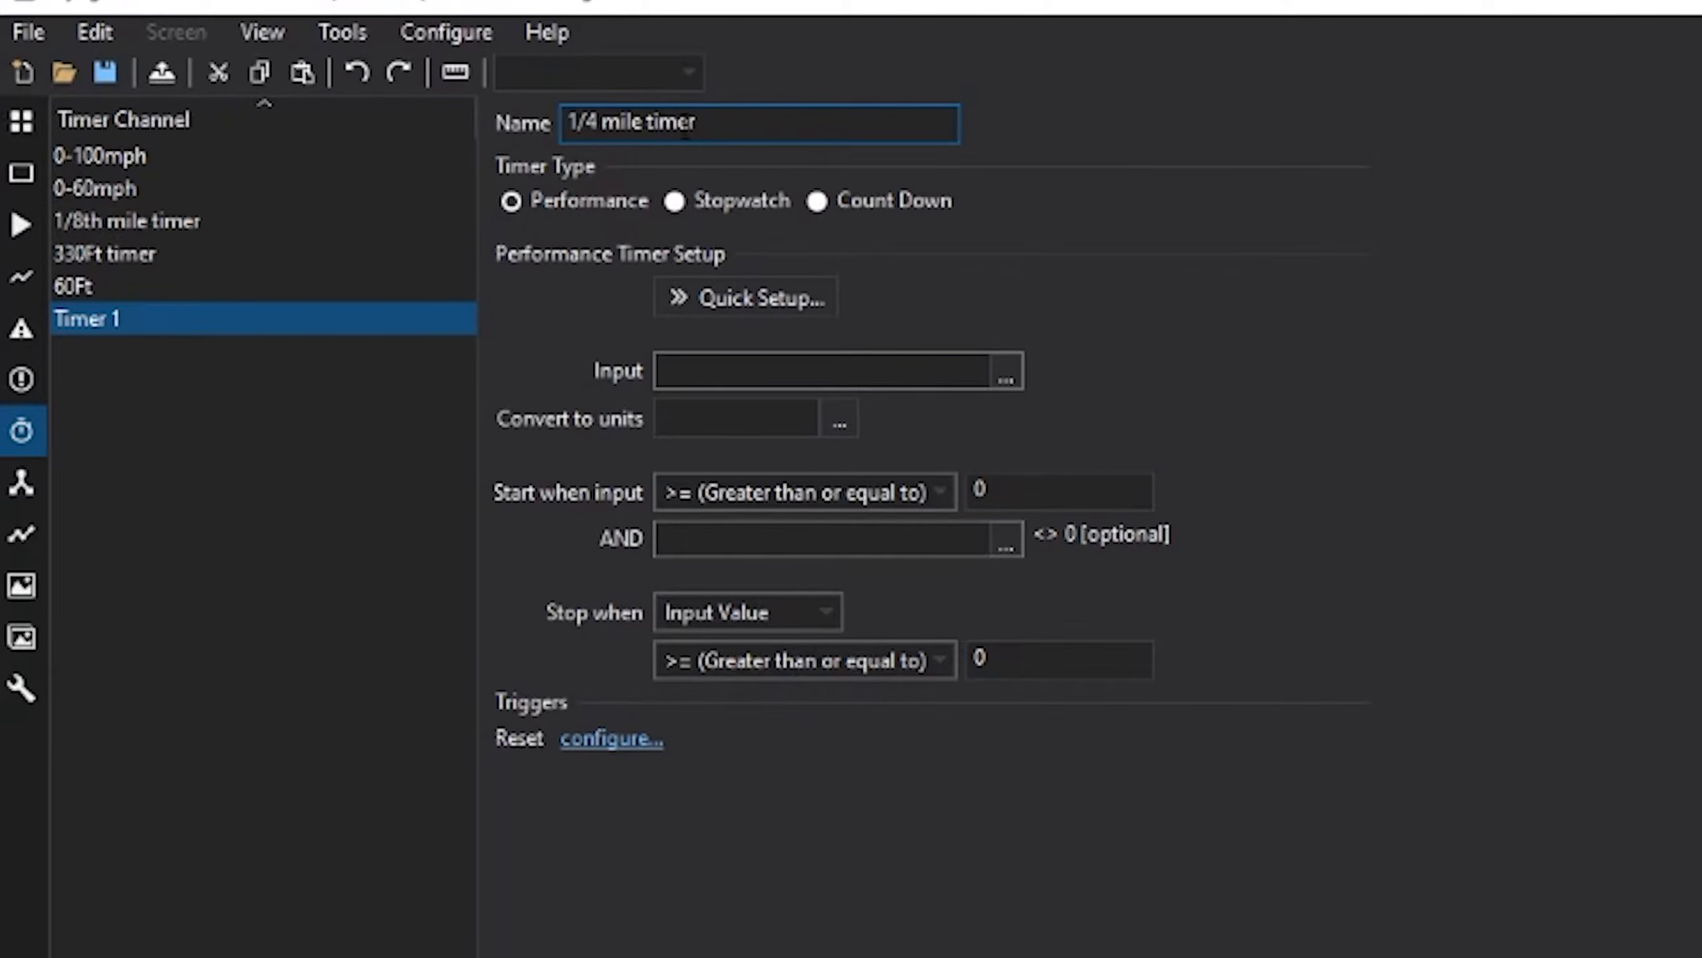
pyautogui.click(798, 296)
pyautogui.click(840, 339)
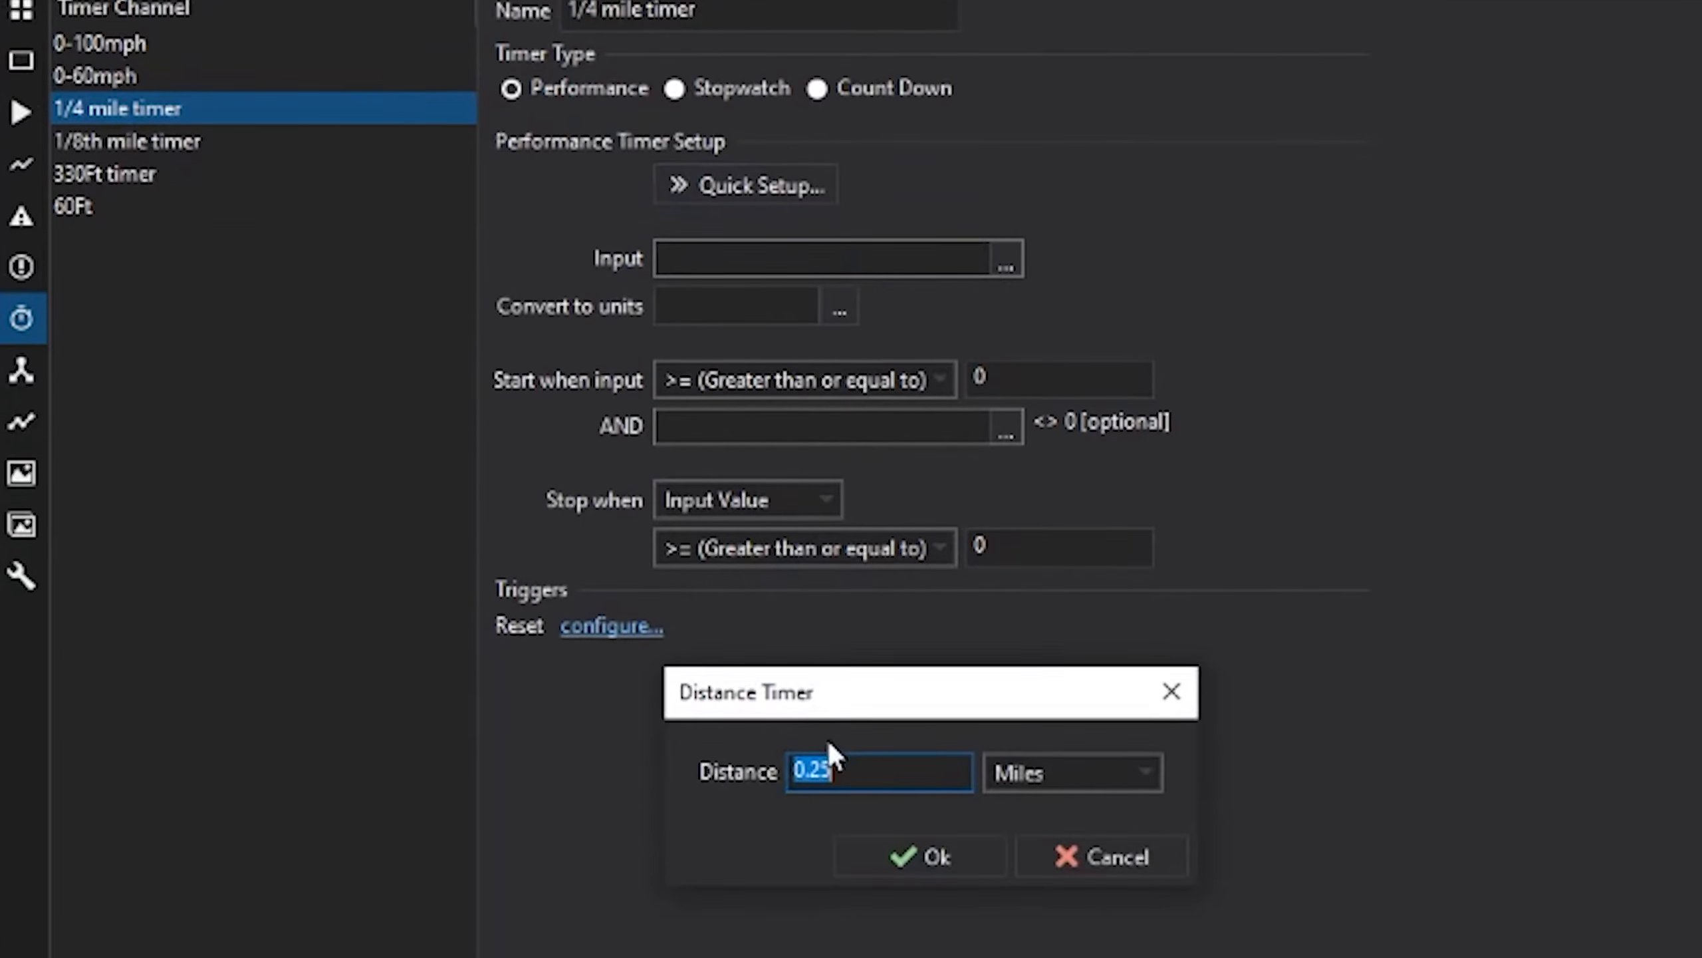
pyautogui.click(915, 835)
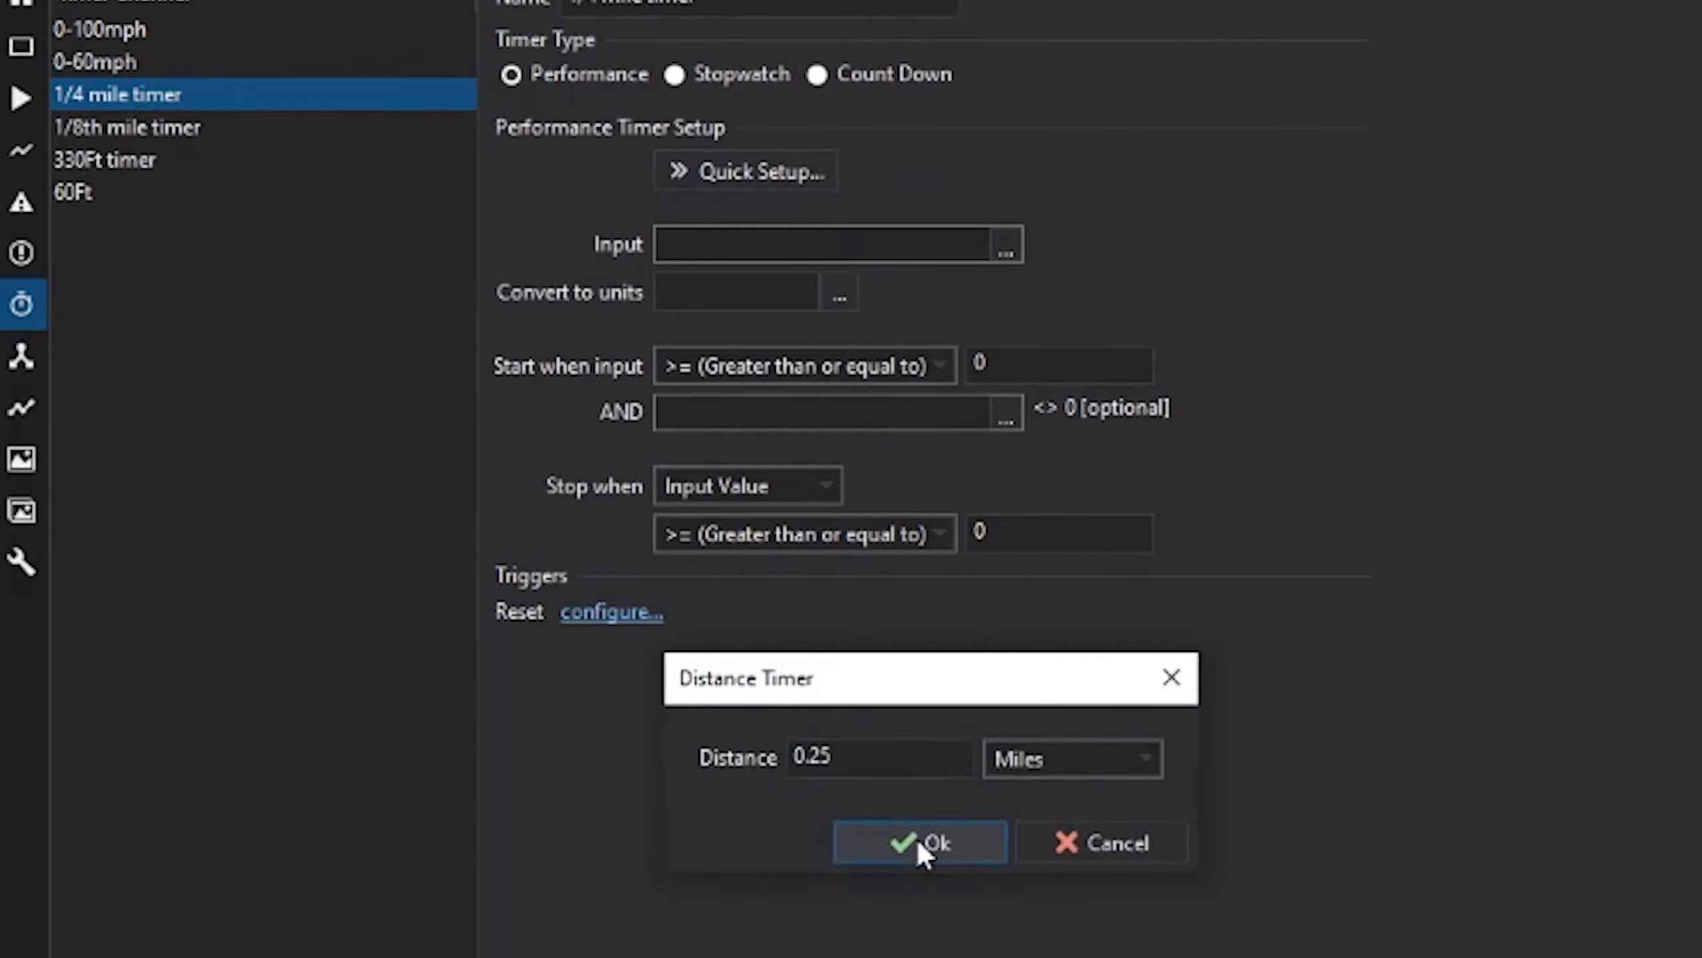
# - Set the 1/4 mile timer's start threshold to 0.00002
pyautogui.doubleClick(1056, 369)
pyautogui.write('0.')
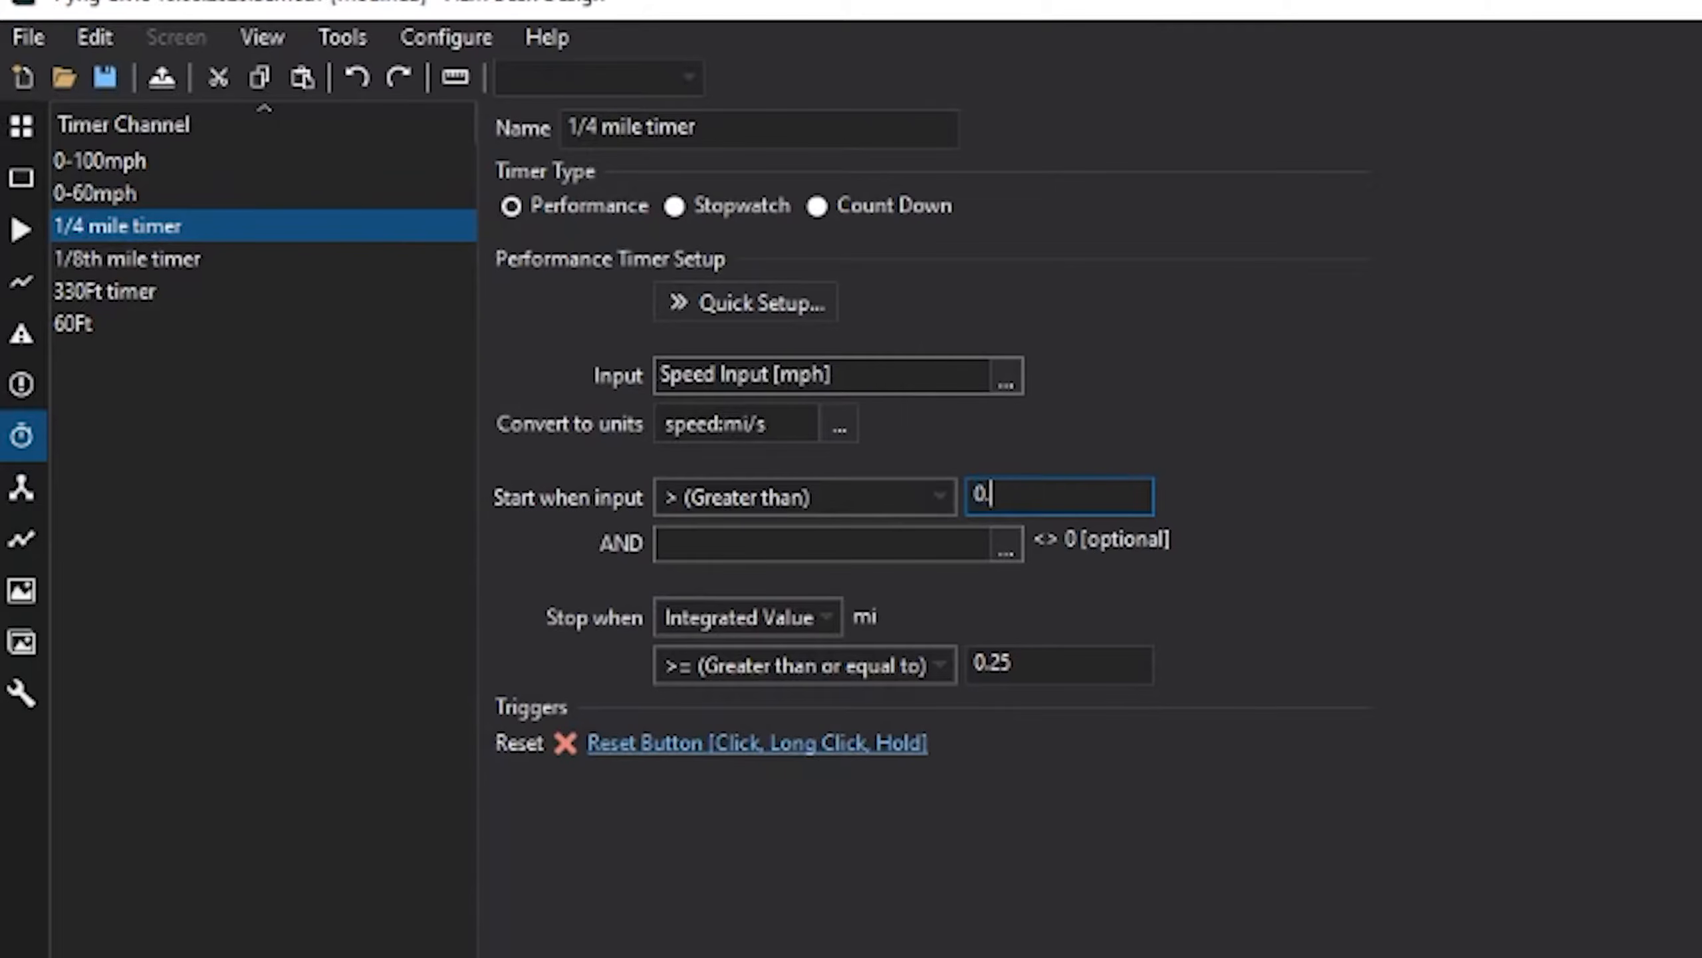
pyautogui.write('00002')
pyautogui.press('Left')
pyautogui.write('0')
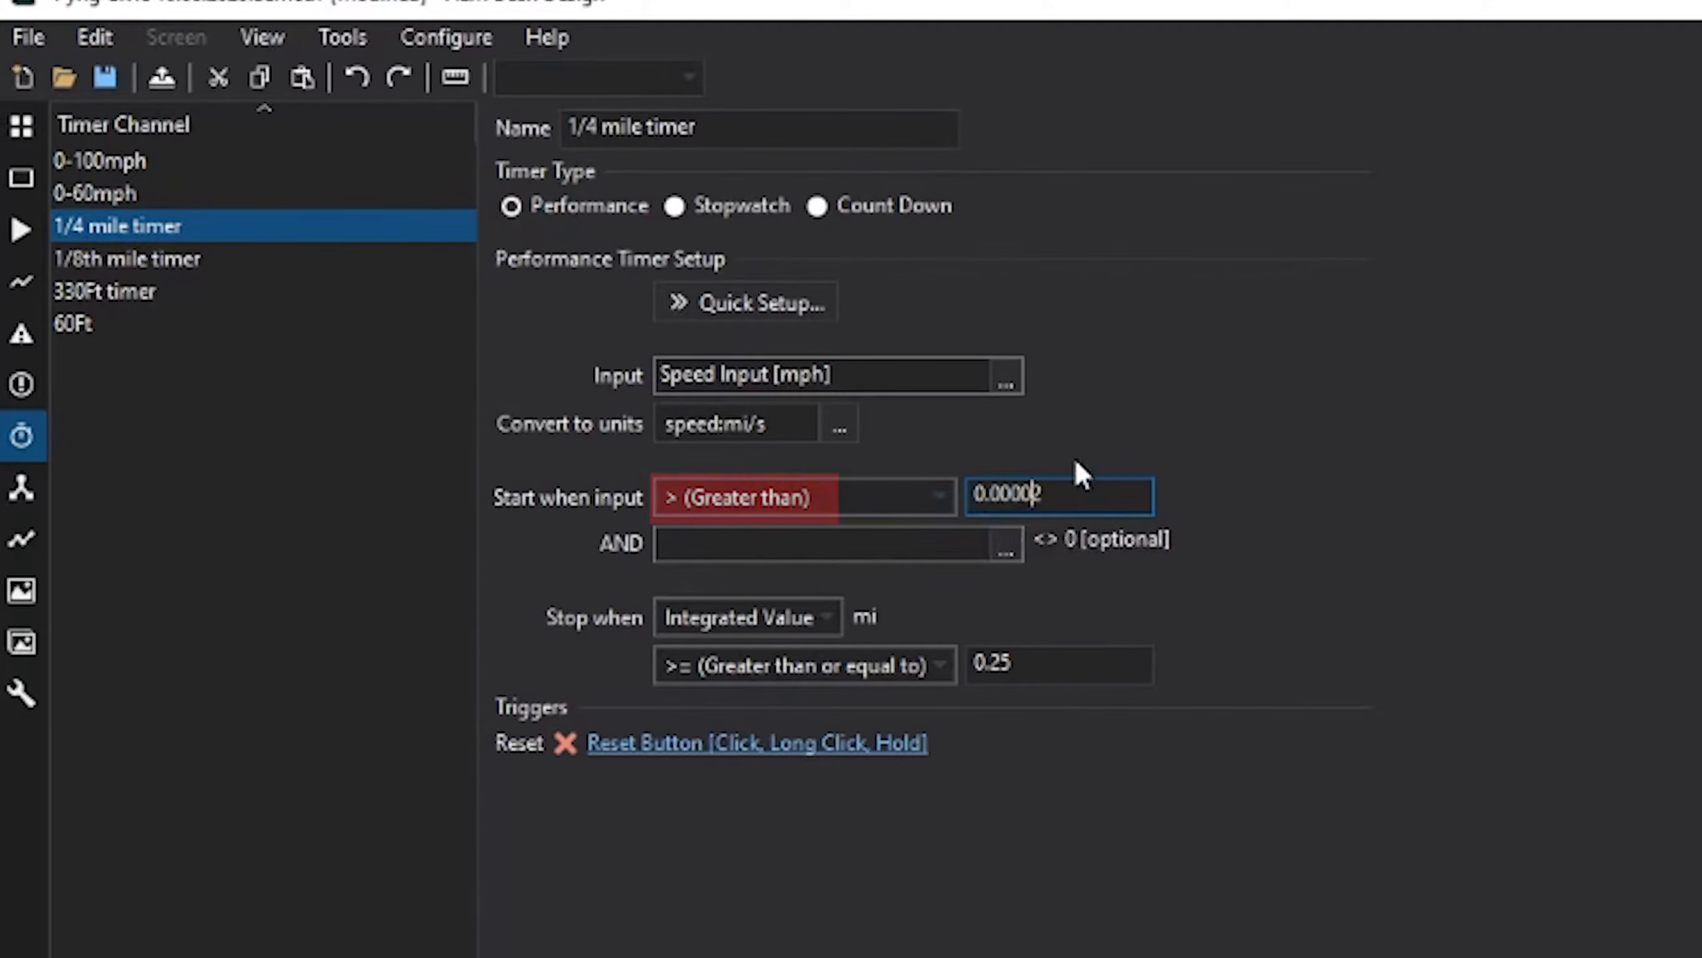
pyautogui.click(1014, 554)
pyautogui.scroll(-10, 1288, 472)
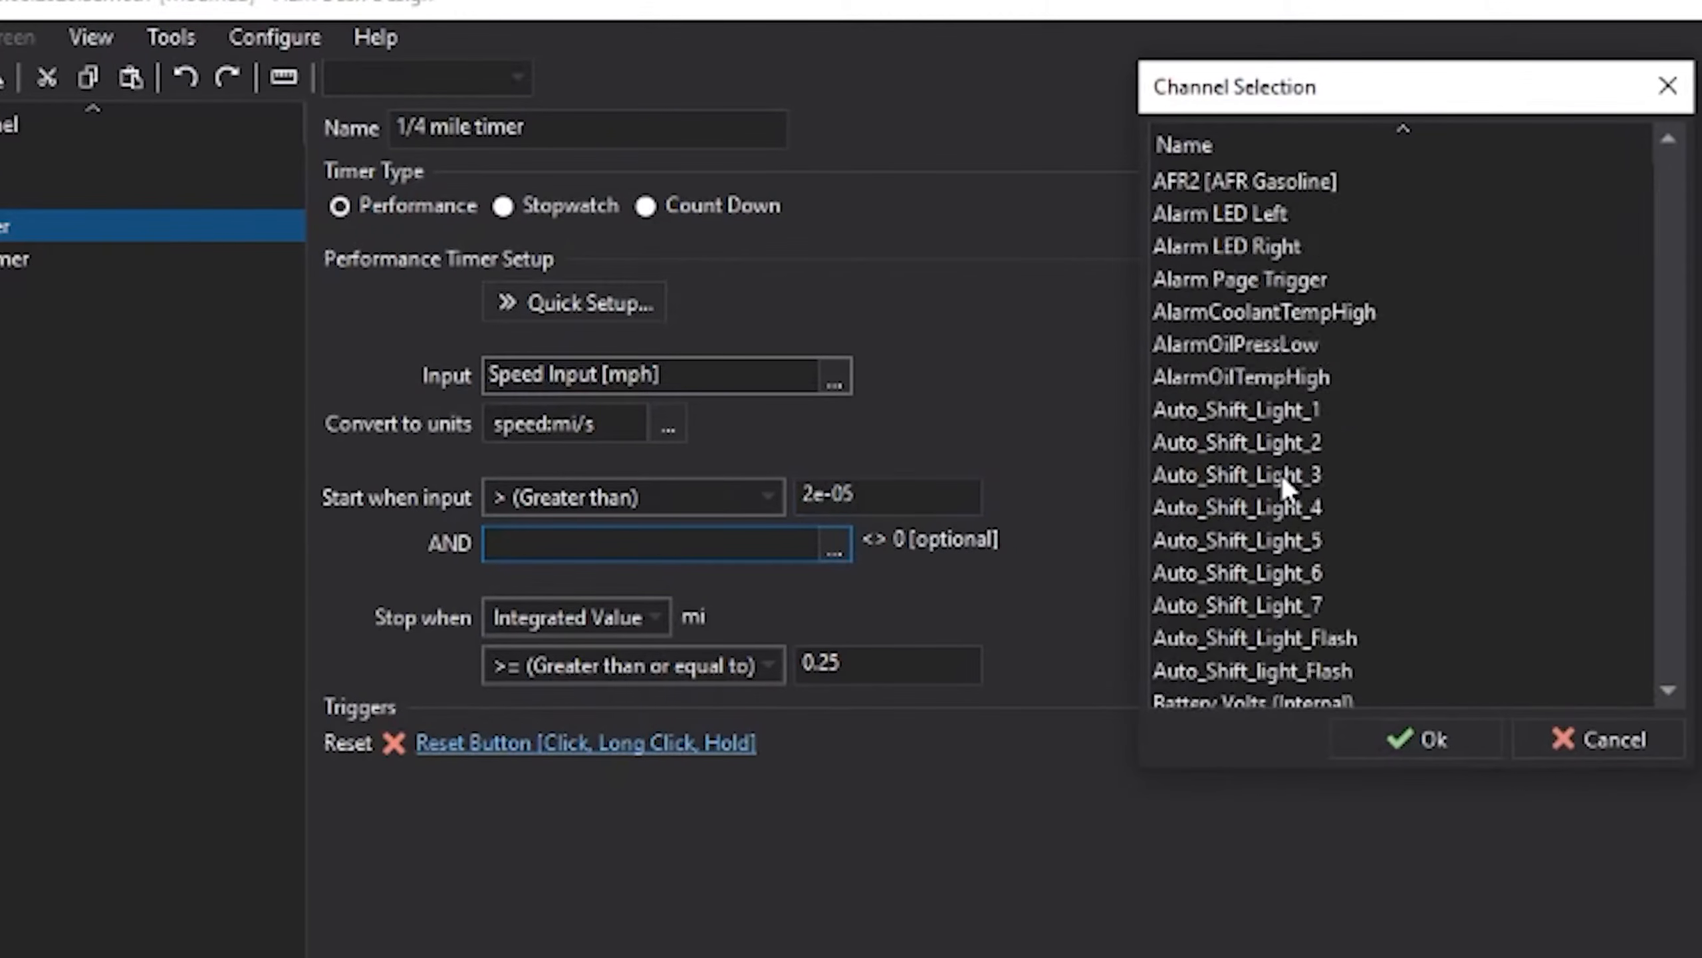
pyautogui.scroll(-4, 1271, 461)
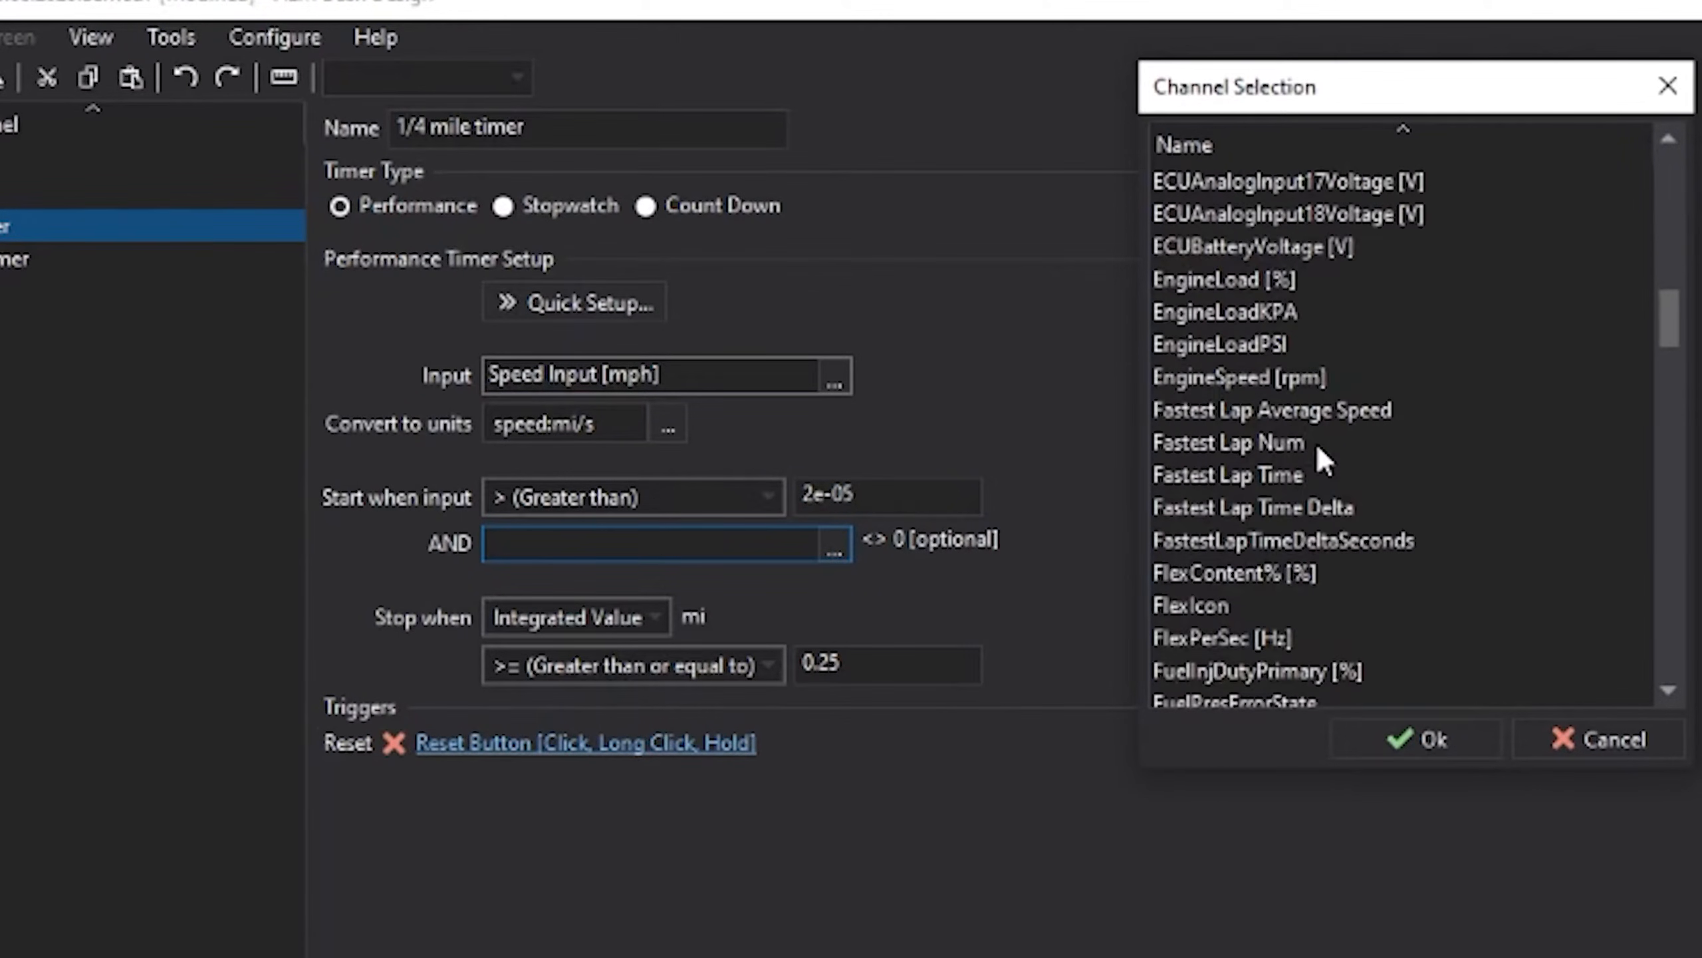
pyautogui.click(1671, 84)
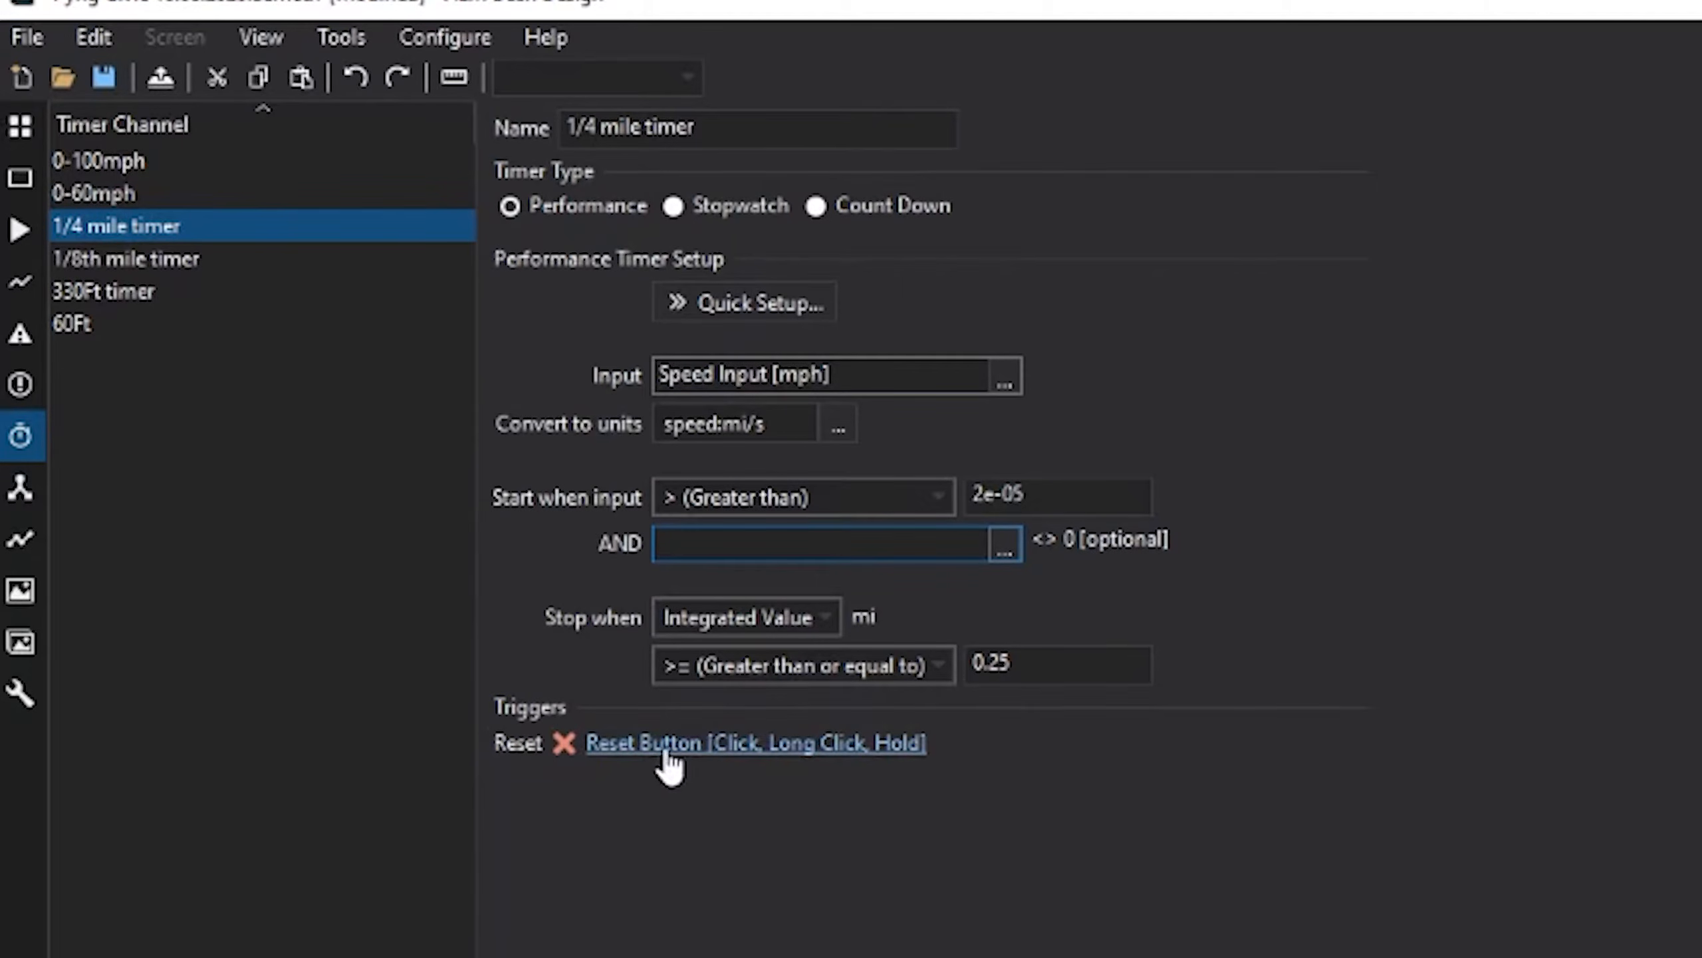
pyautogui.click(665, 749)
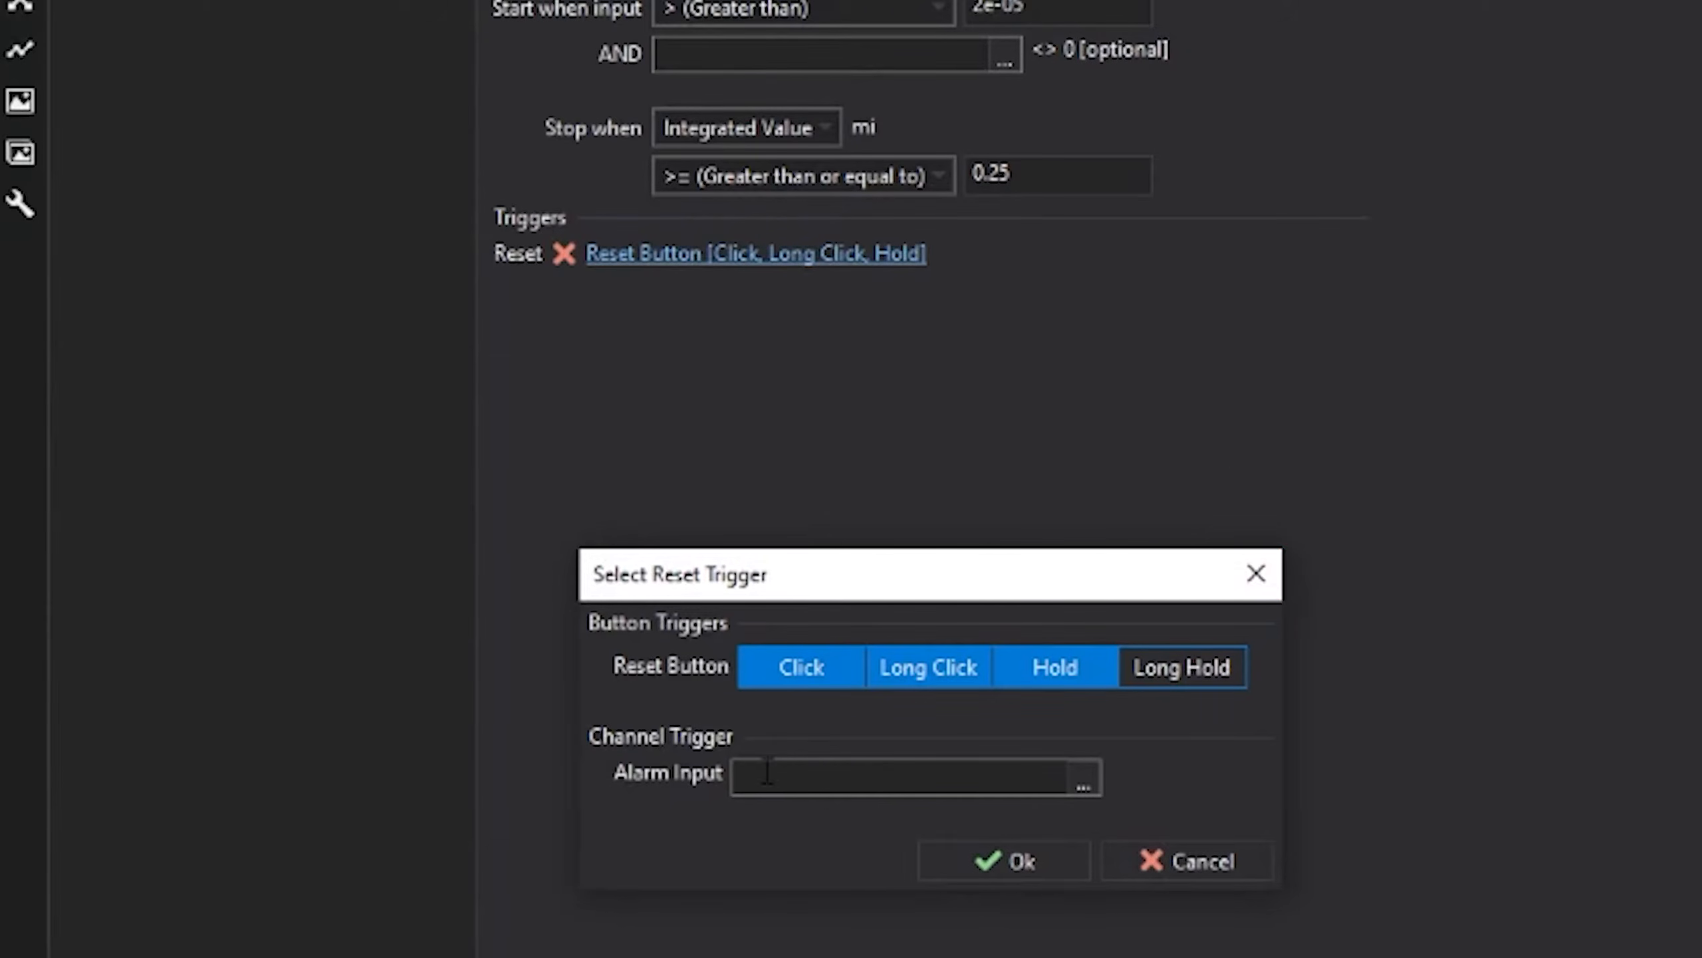
# - Add a new alarm on the Alarms page and name it Timer Reset
pyautogui.click(1253, 575)
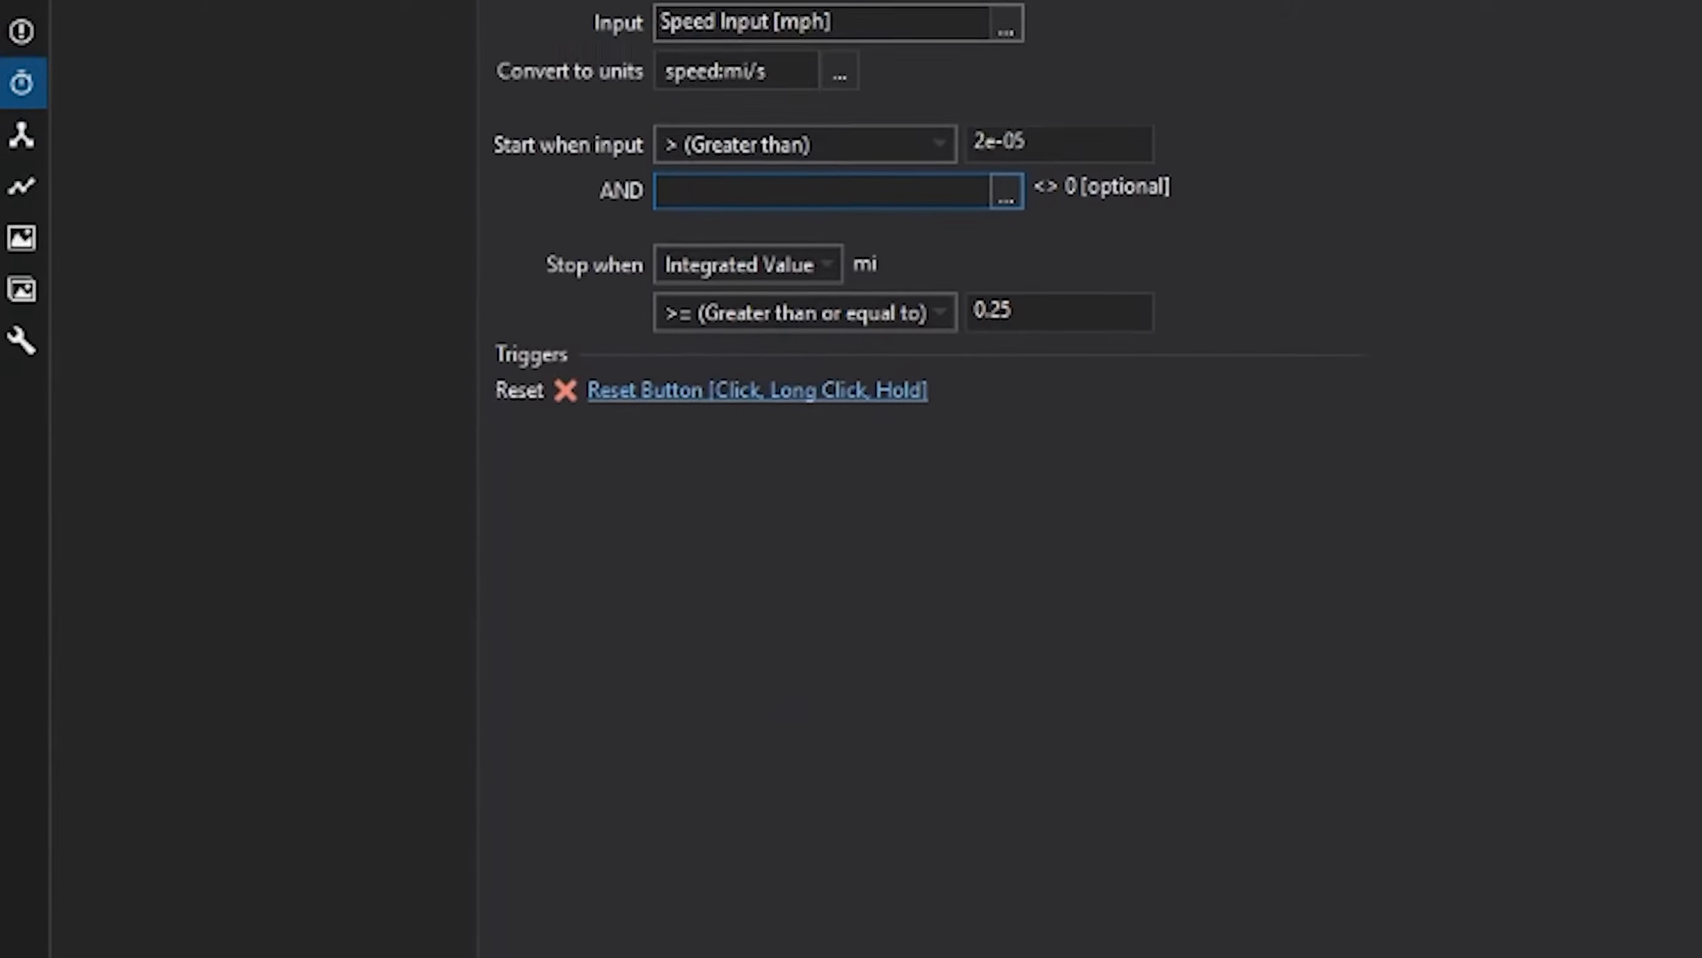
pyautogui.click(37, 335)
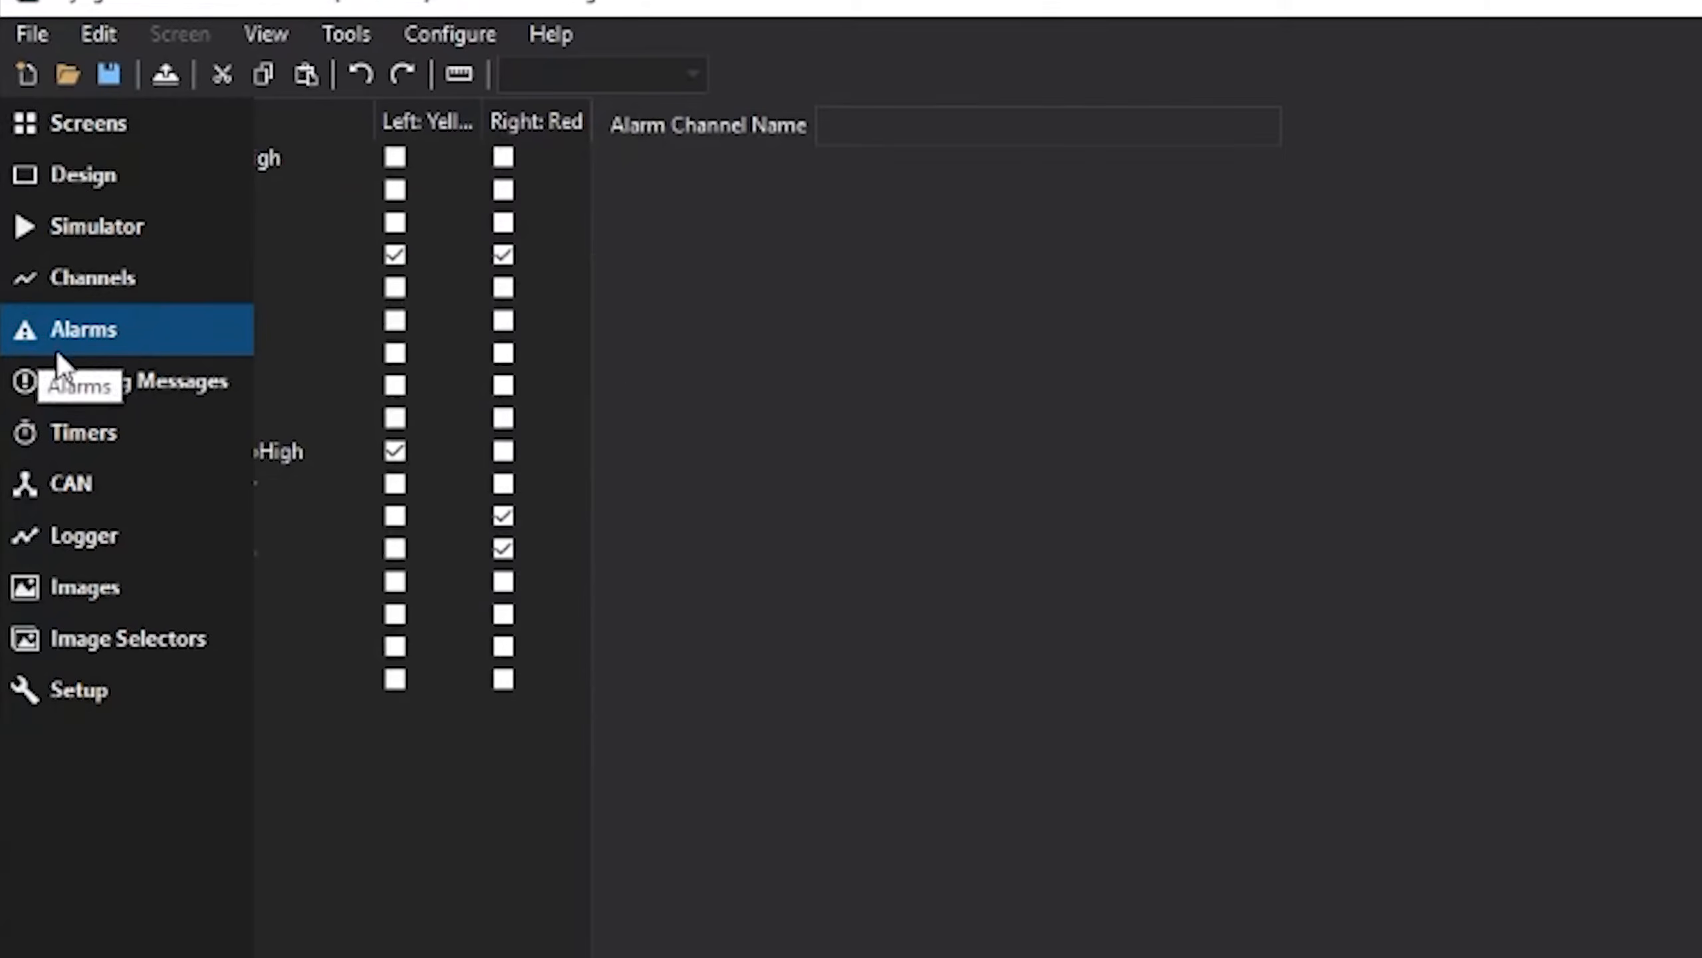
pyautogui.click(523, 909)
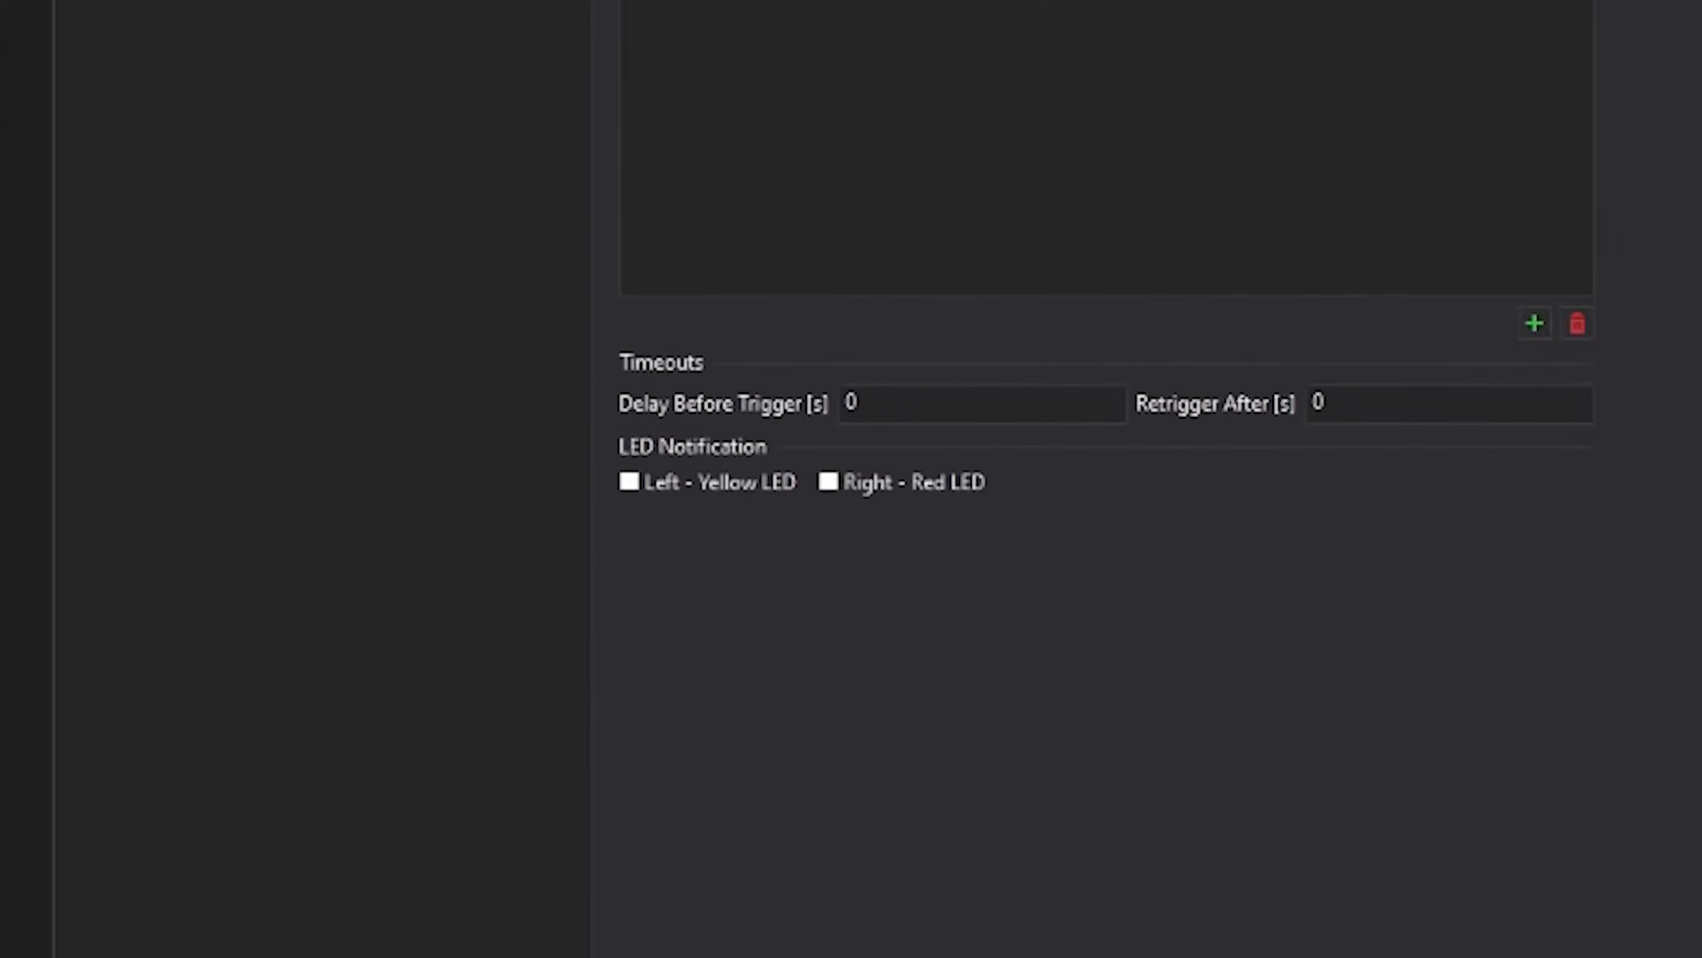
pyautogui.moveTo(945, 114); pyautogui.dragTo(792, 111)
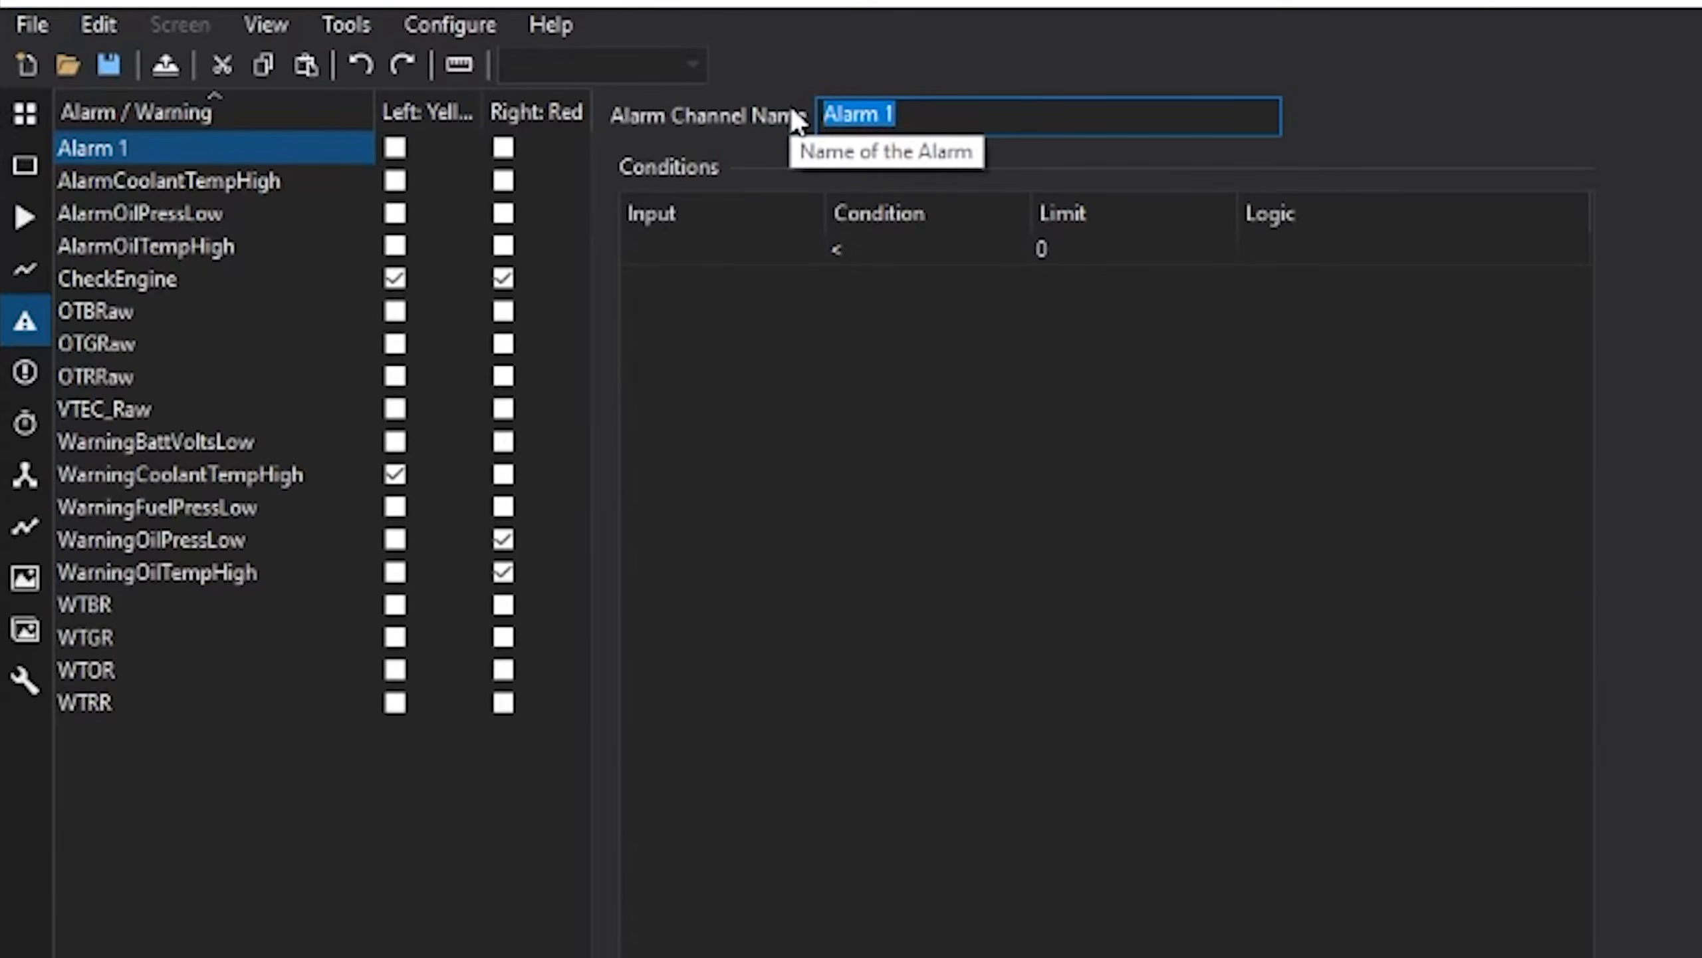
pyautogui.write('Timer Reset')
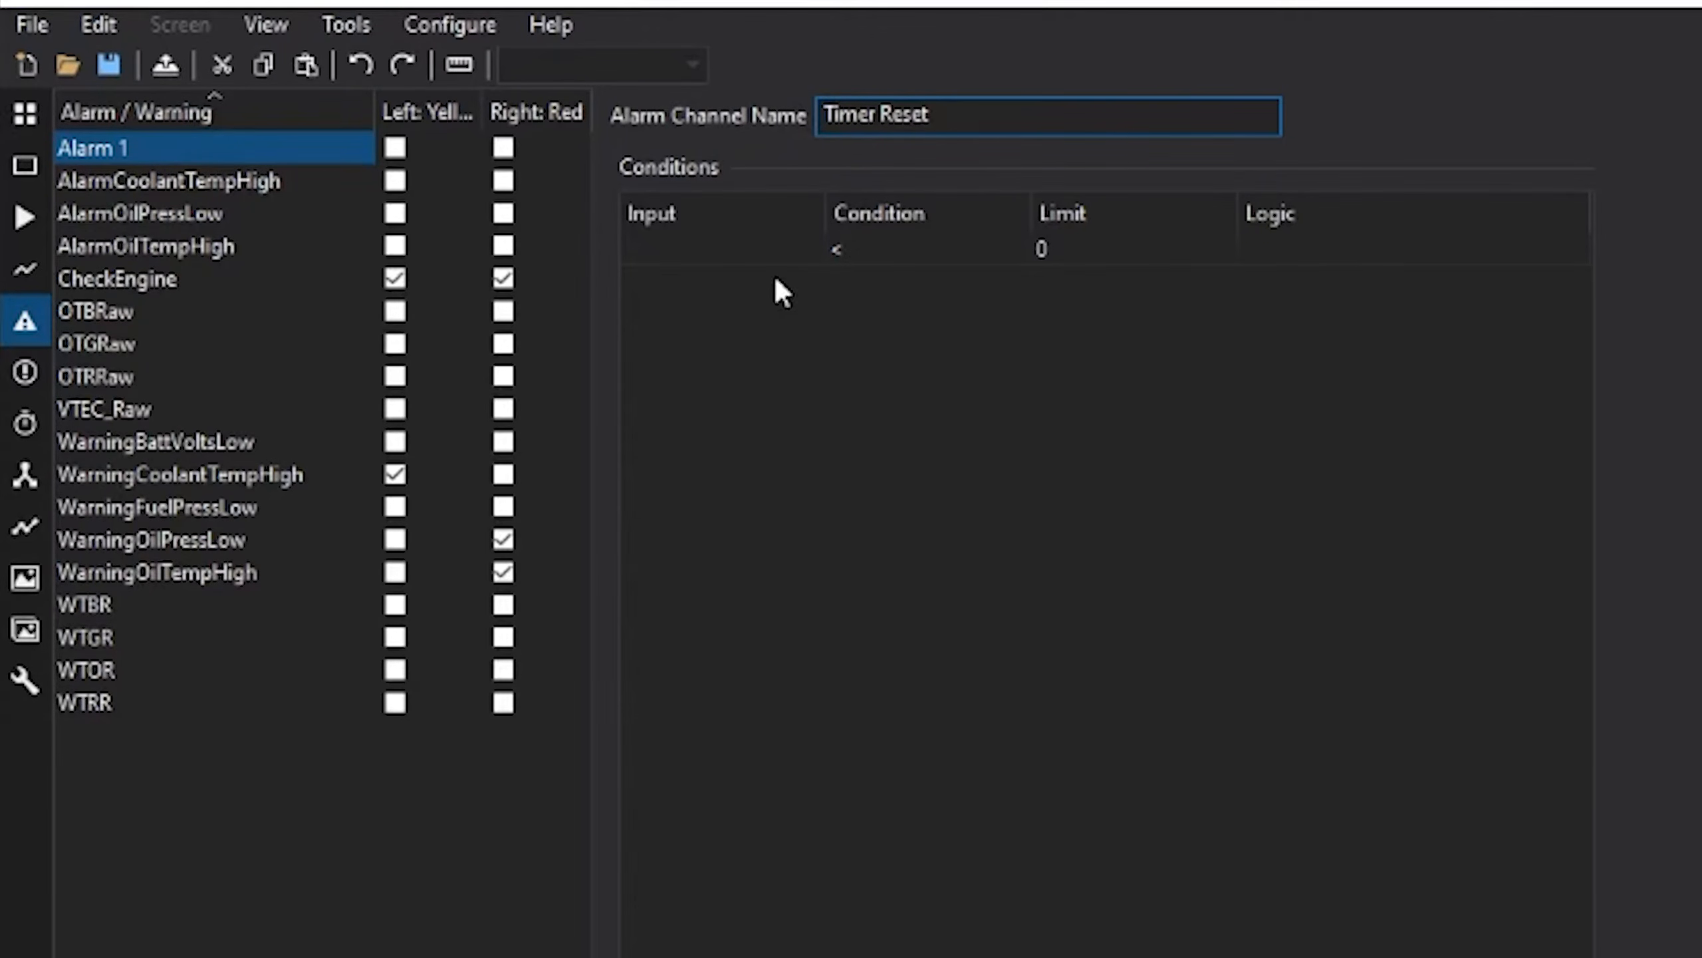
# - Set its condition to GPSi_Speed [mph] < 0.1 and remove the empty second condition row
pyautogui.click(757, 255)
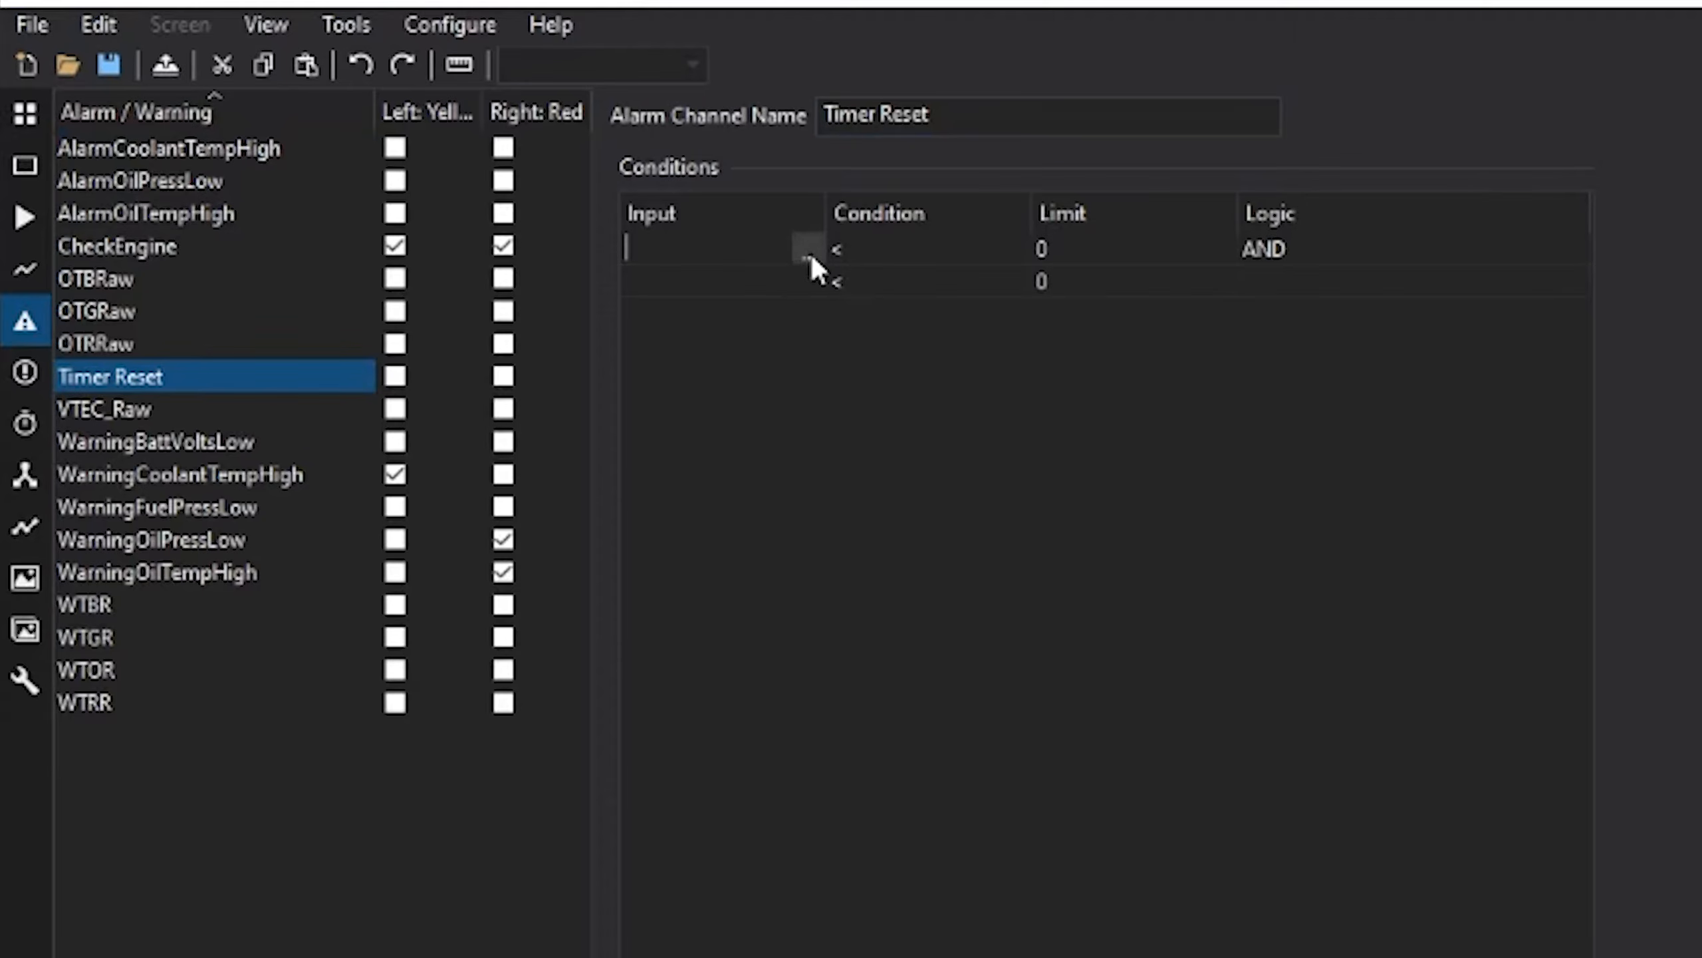
pyautogui.write('gp')
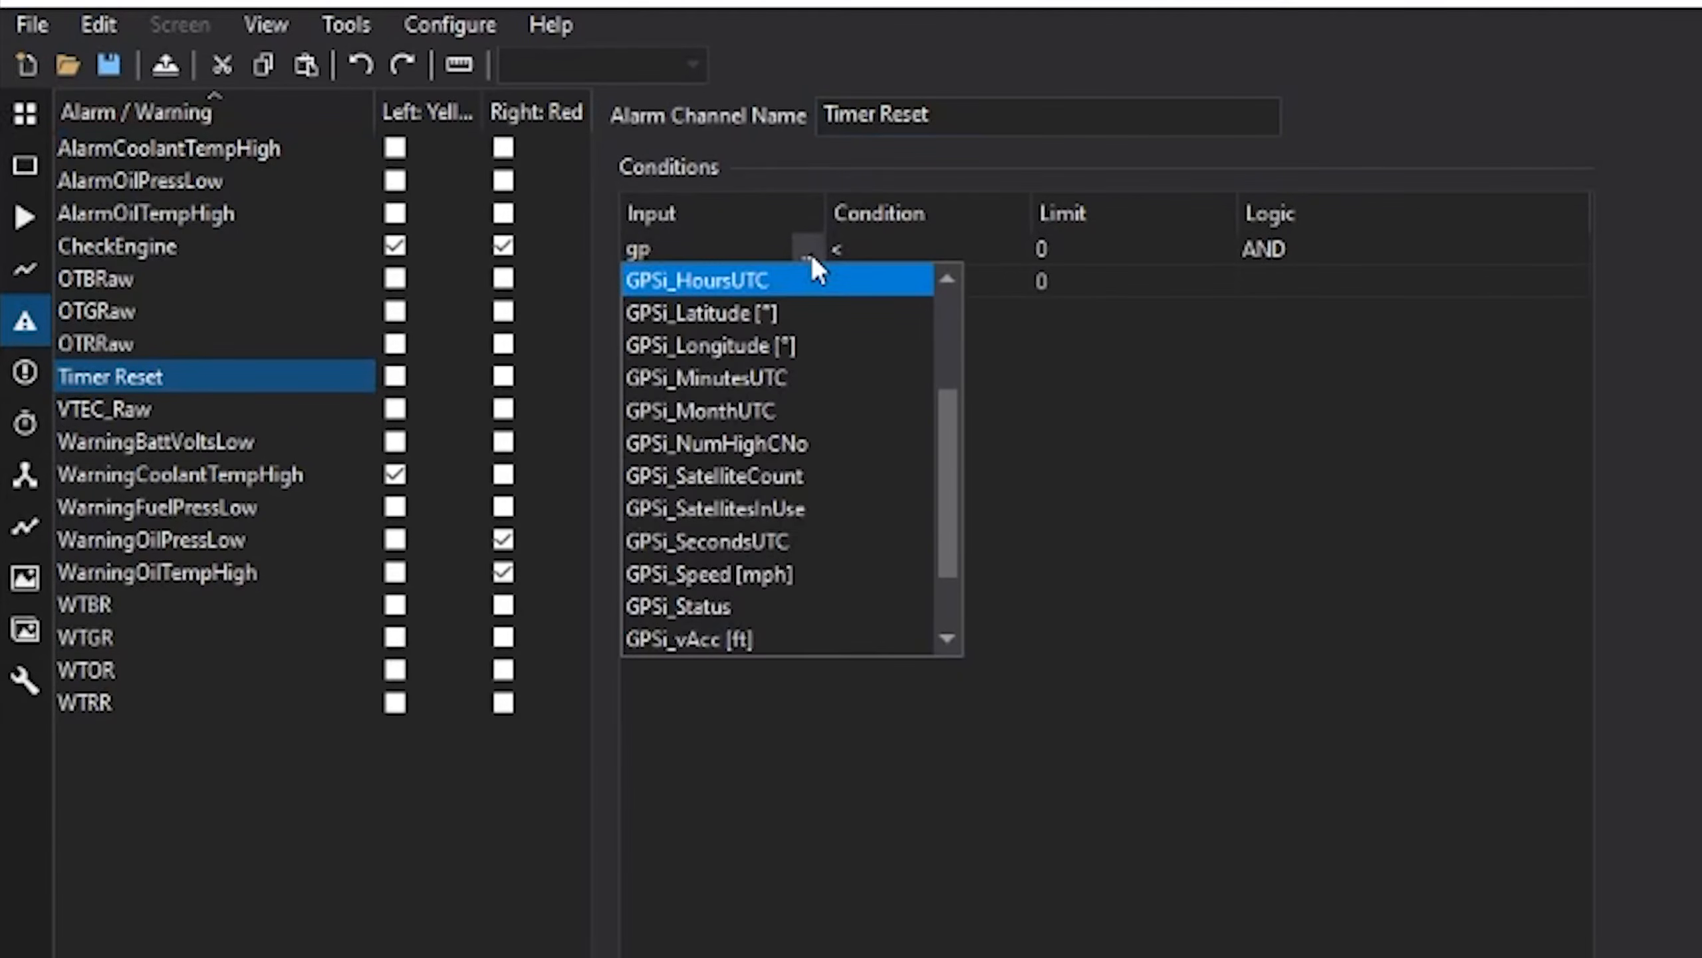
pyautogui.press('Down')
pyautogui.press('Down')
pyautogui.press('Down')
pyautogui.press('Down')
pyautogui.press('Down')
pyautogui.press('Down')
pyautogui.press('Down')
pyautogui.press('Down')
pyautogui.press('Down')
pyautogui.press('Return')
pyautogui.click(1037, 248)
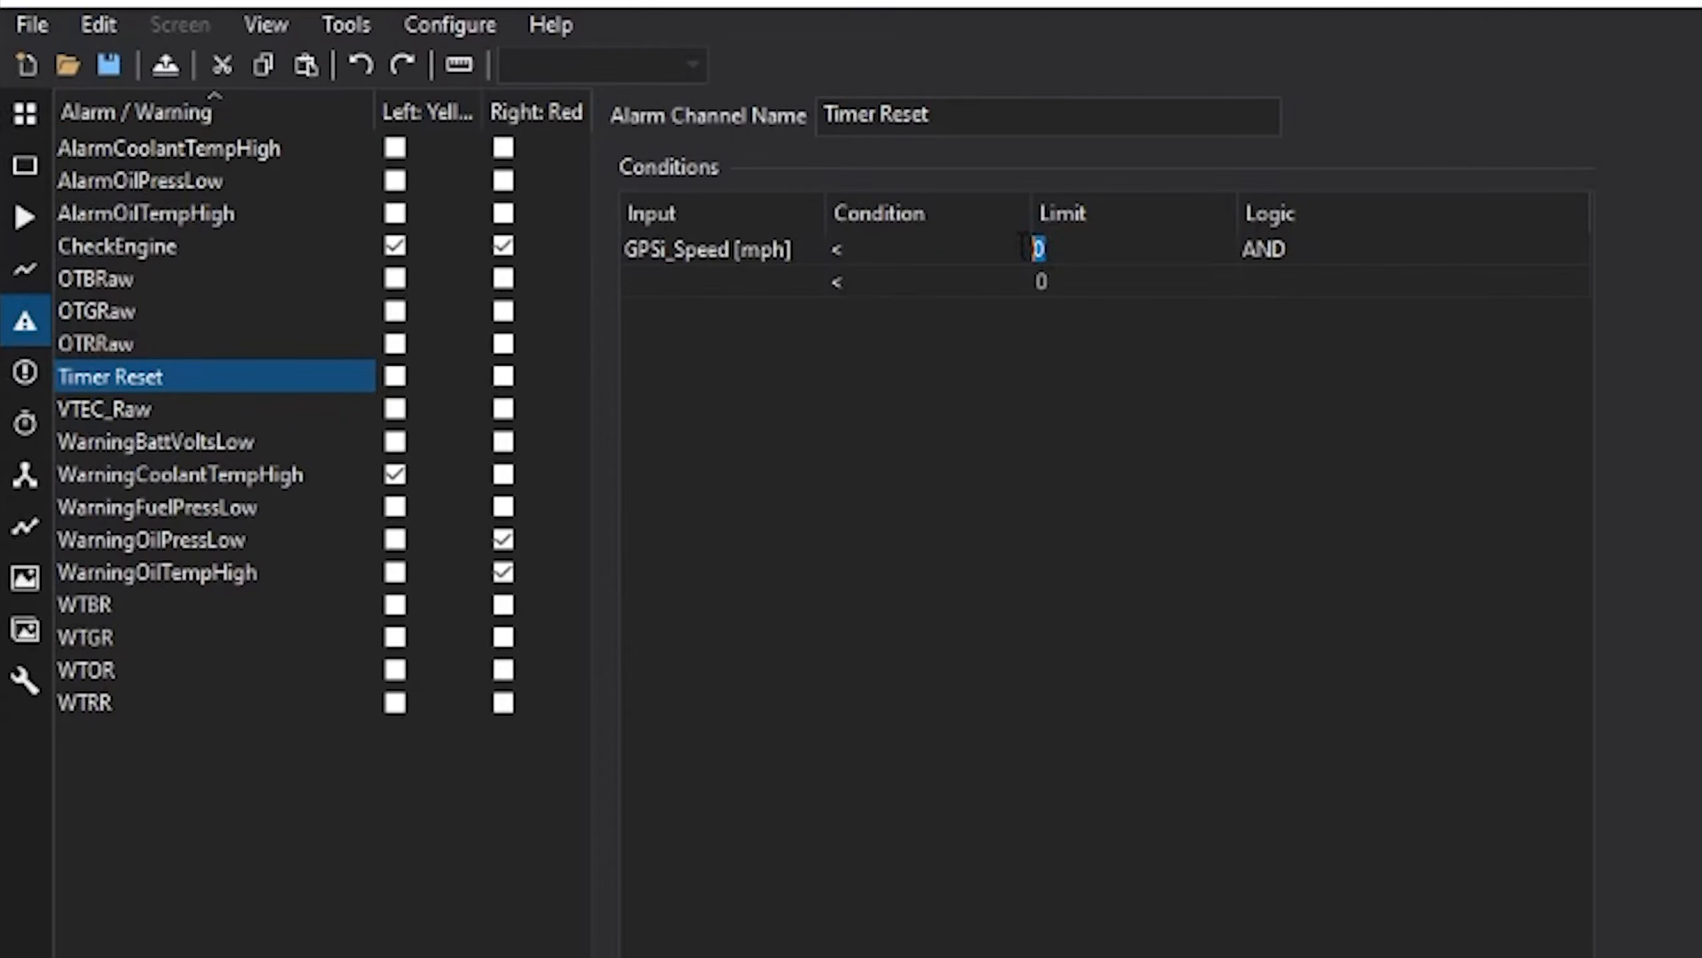
pyautogui.write('0.1')
pyautogui.click(681, 250)
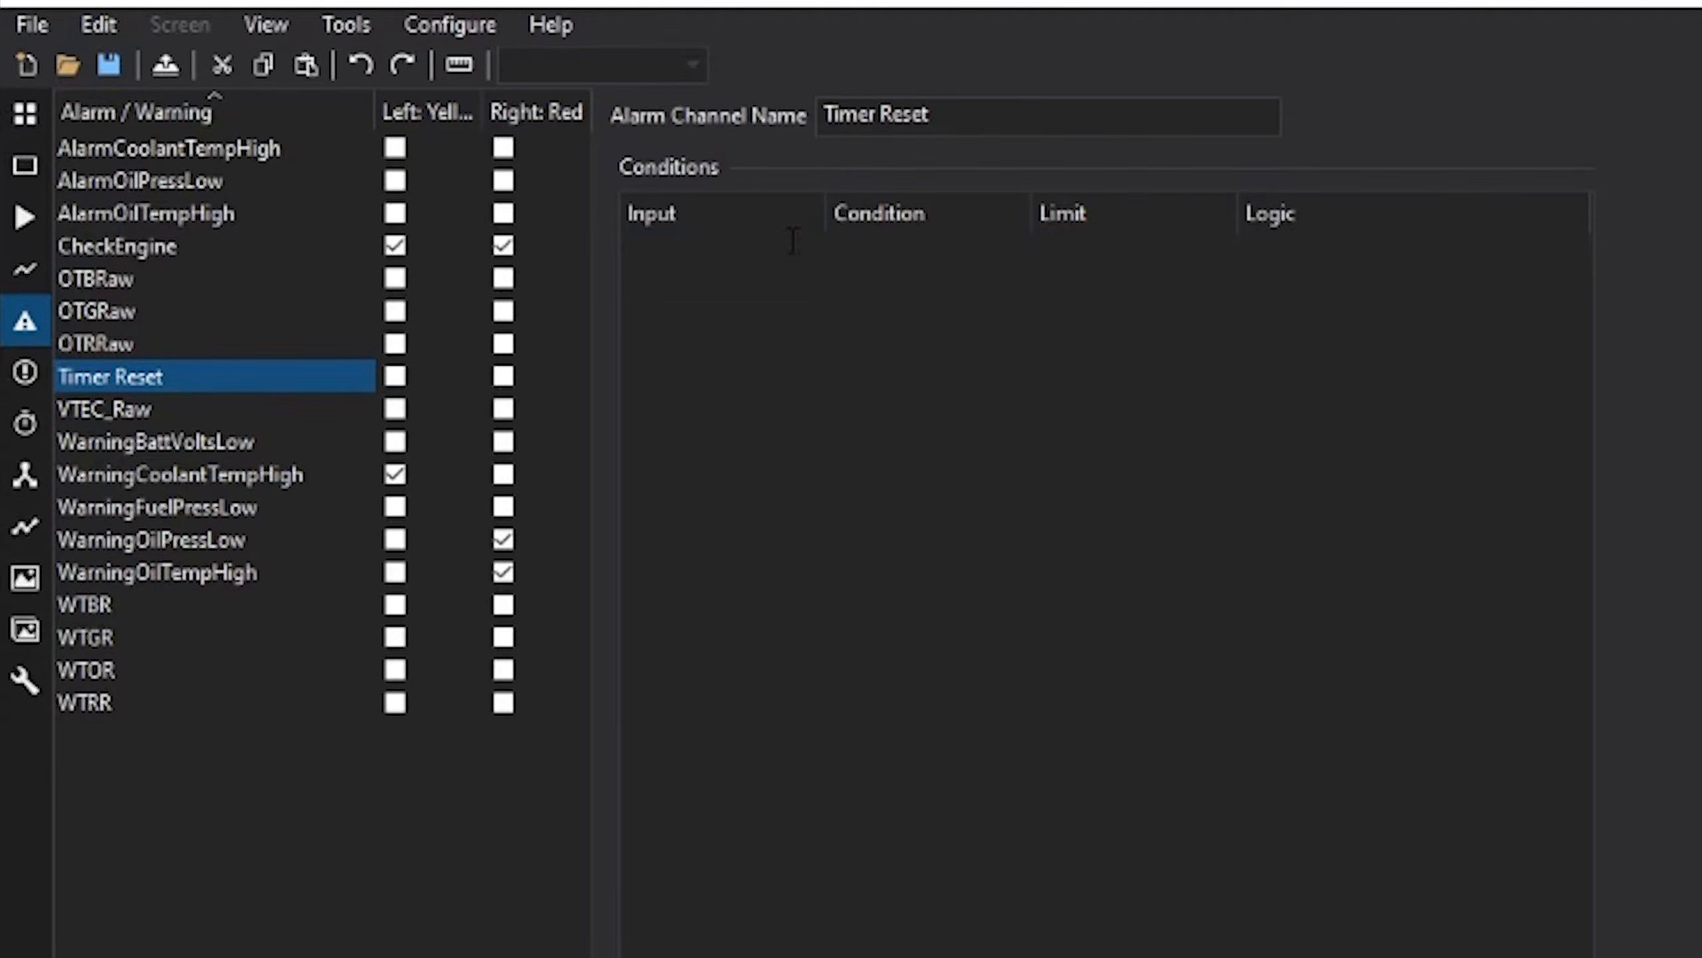
pyautogui.click(866, 249)
pyautogui.click(1097, 249)
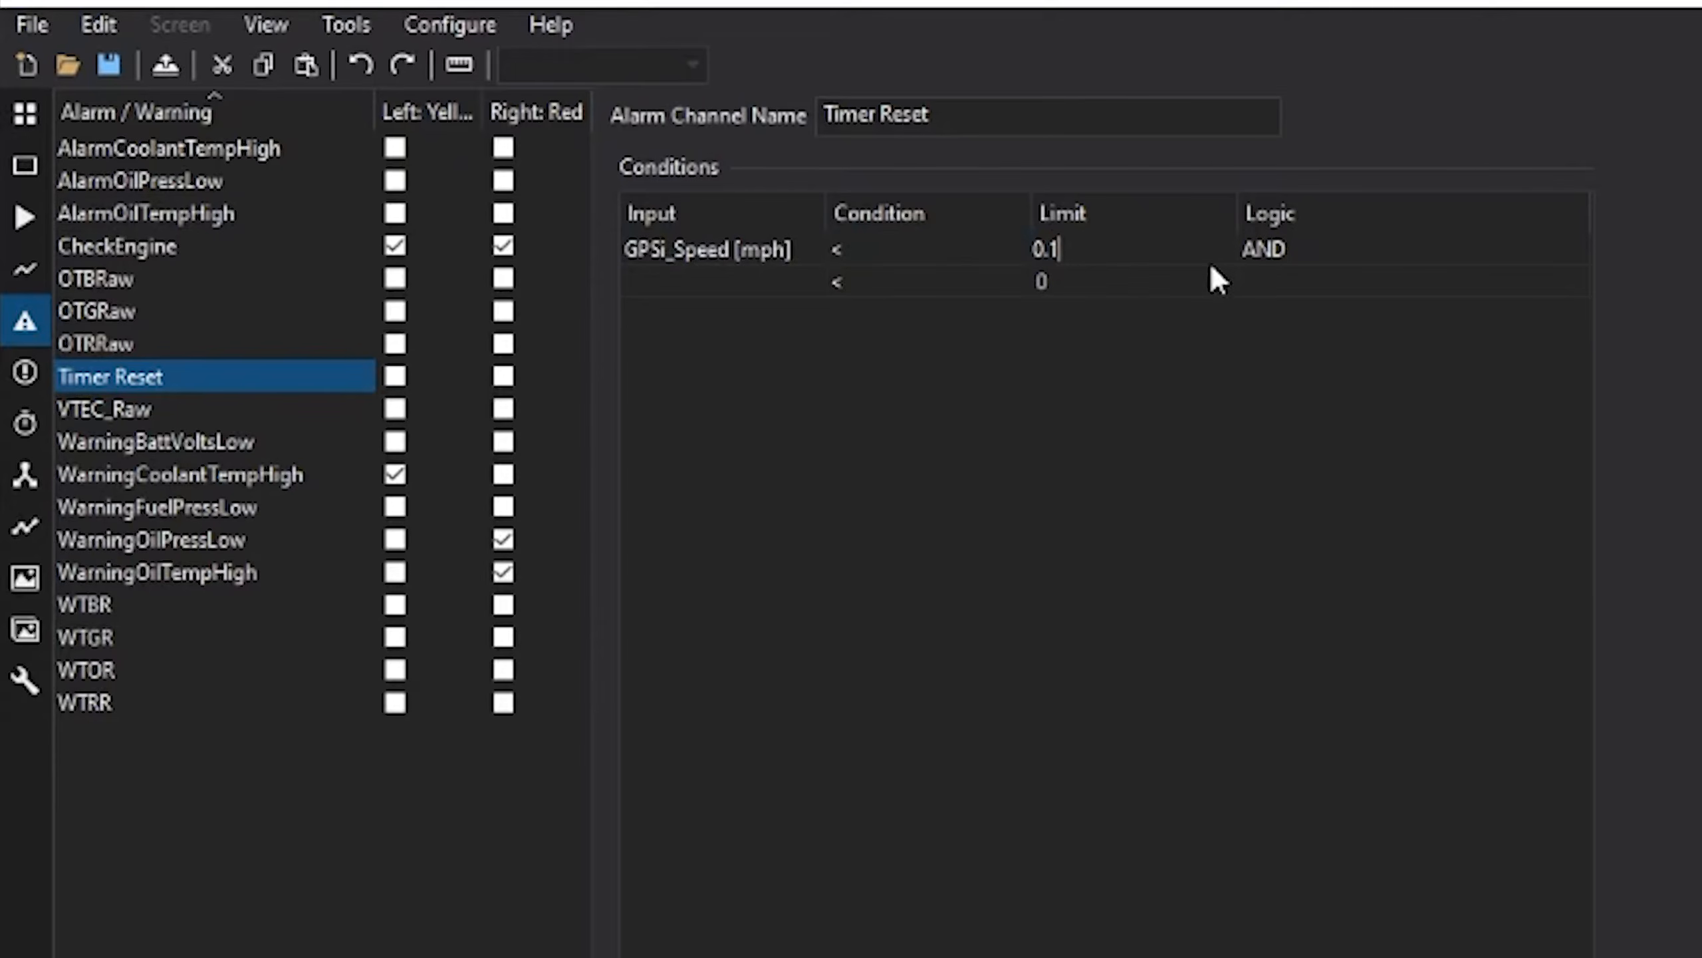
pyautogui.click(1408, 278)
pyautogui.click(1437, 258)
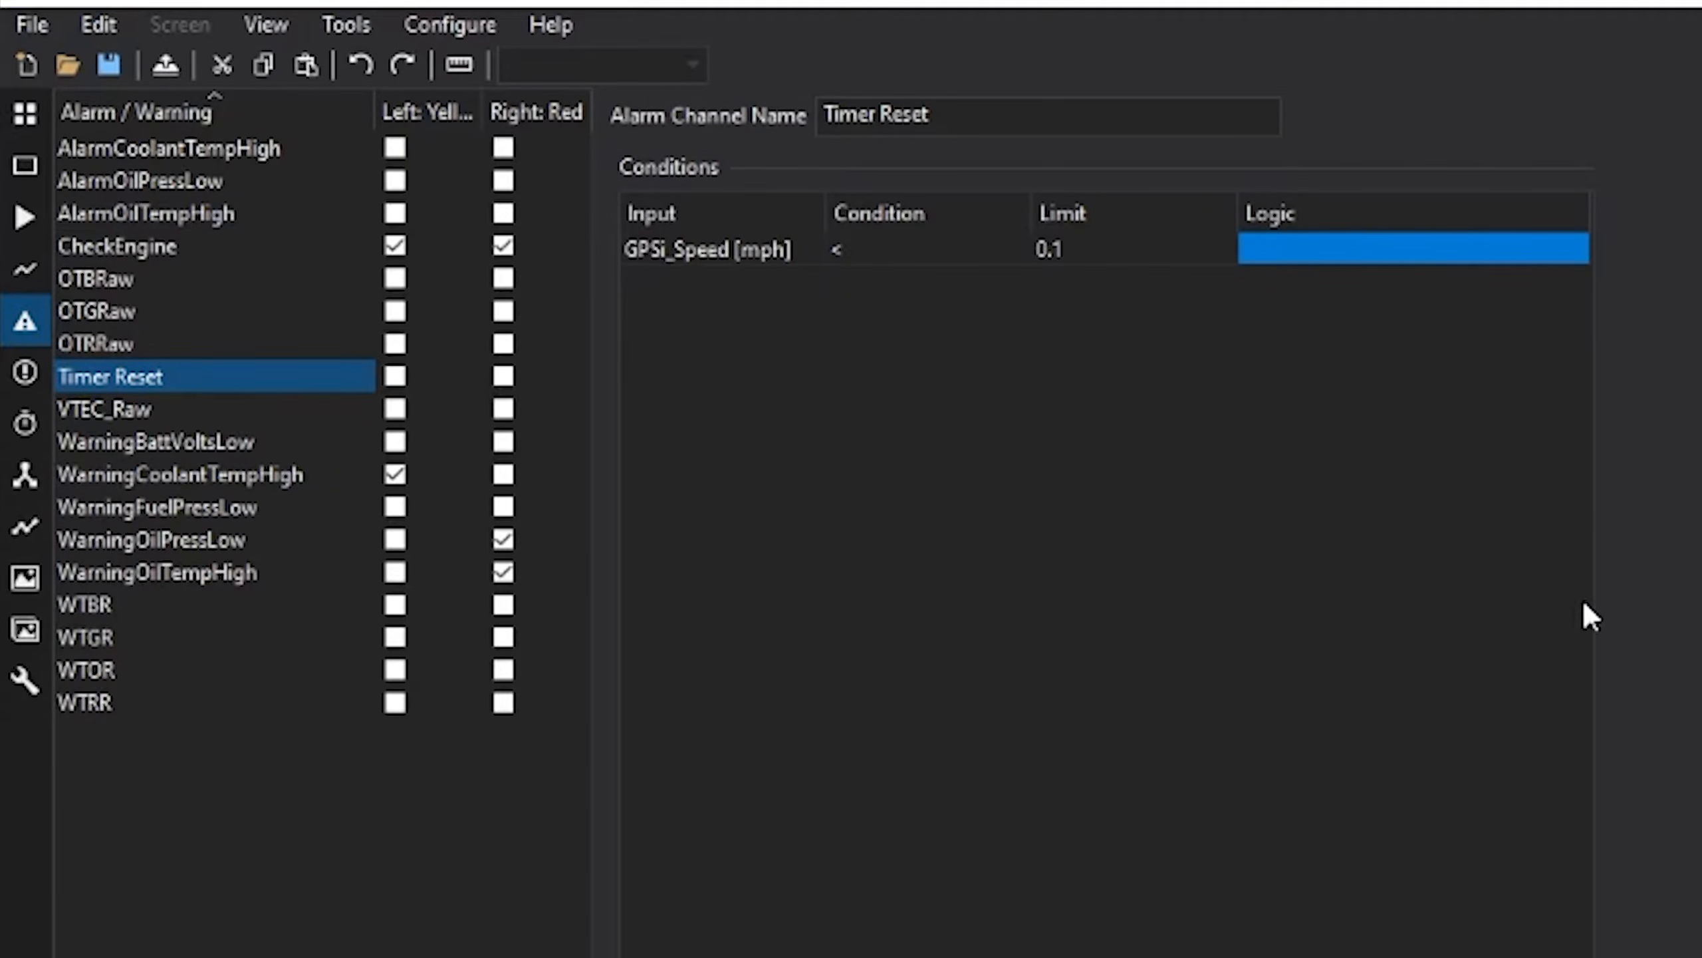
# - Make Timer Reset the reset alarm input for the 1/4 mile timer
pyautogui.moveTo(11, 395)
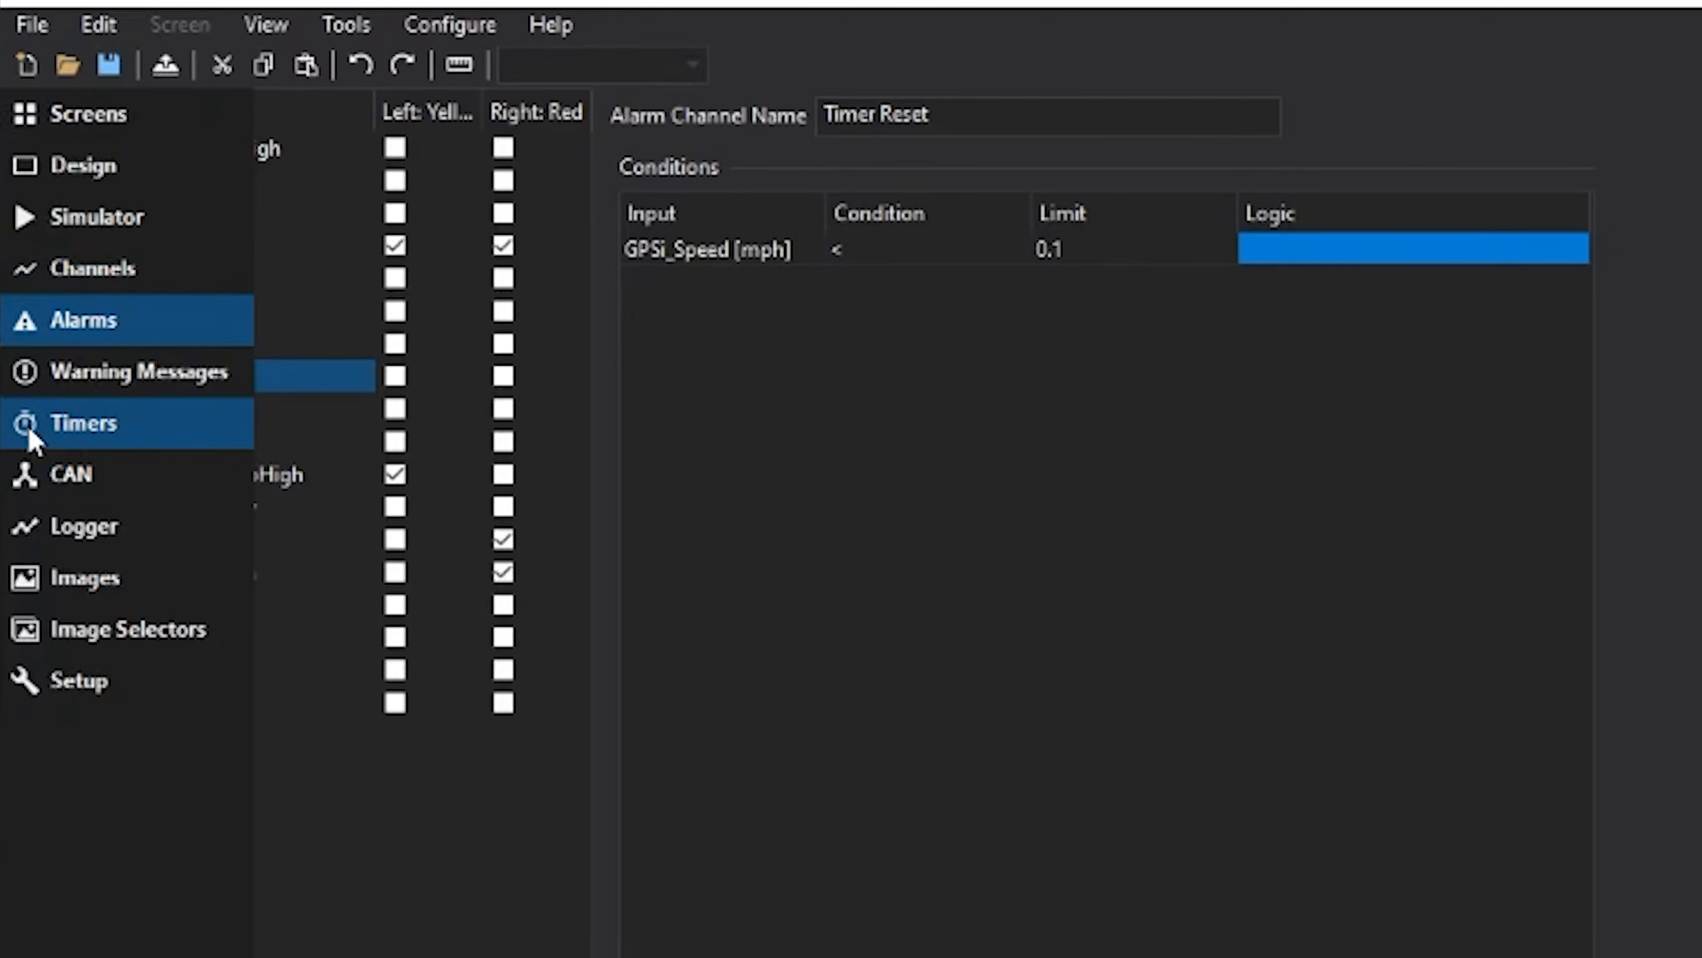
pyautogui.click(28, 426)
pyautogui.click(776, 732)
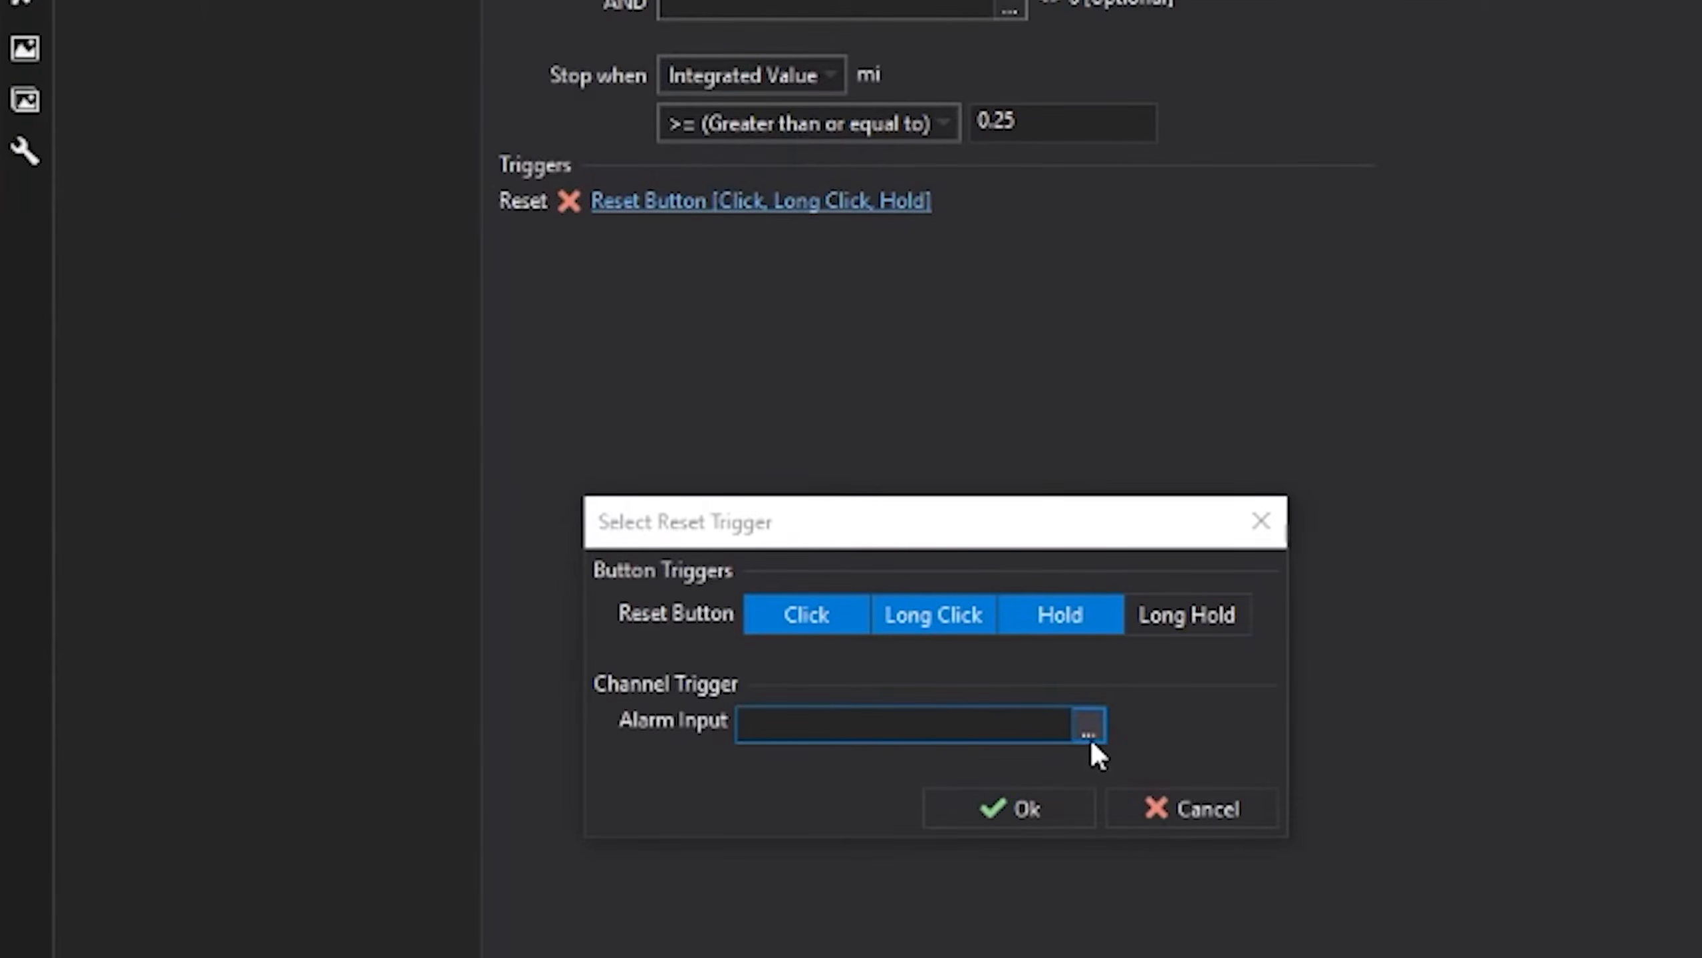
pyautogui.click(1089, 736)
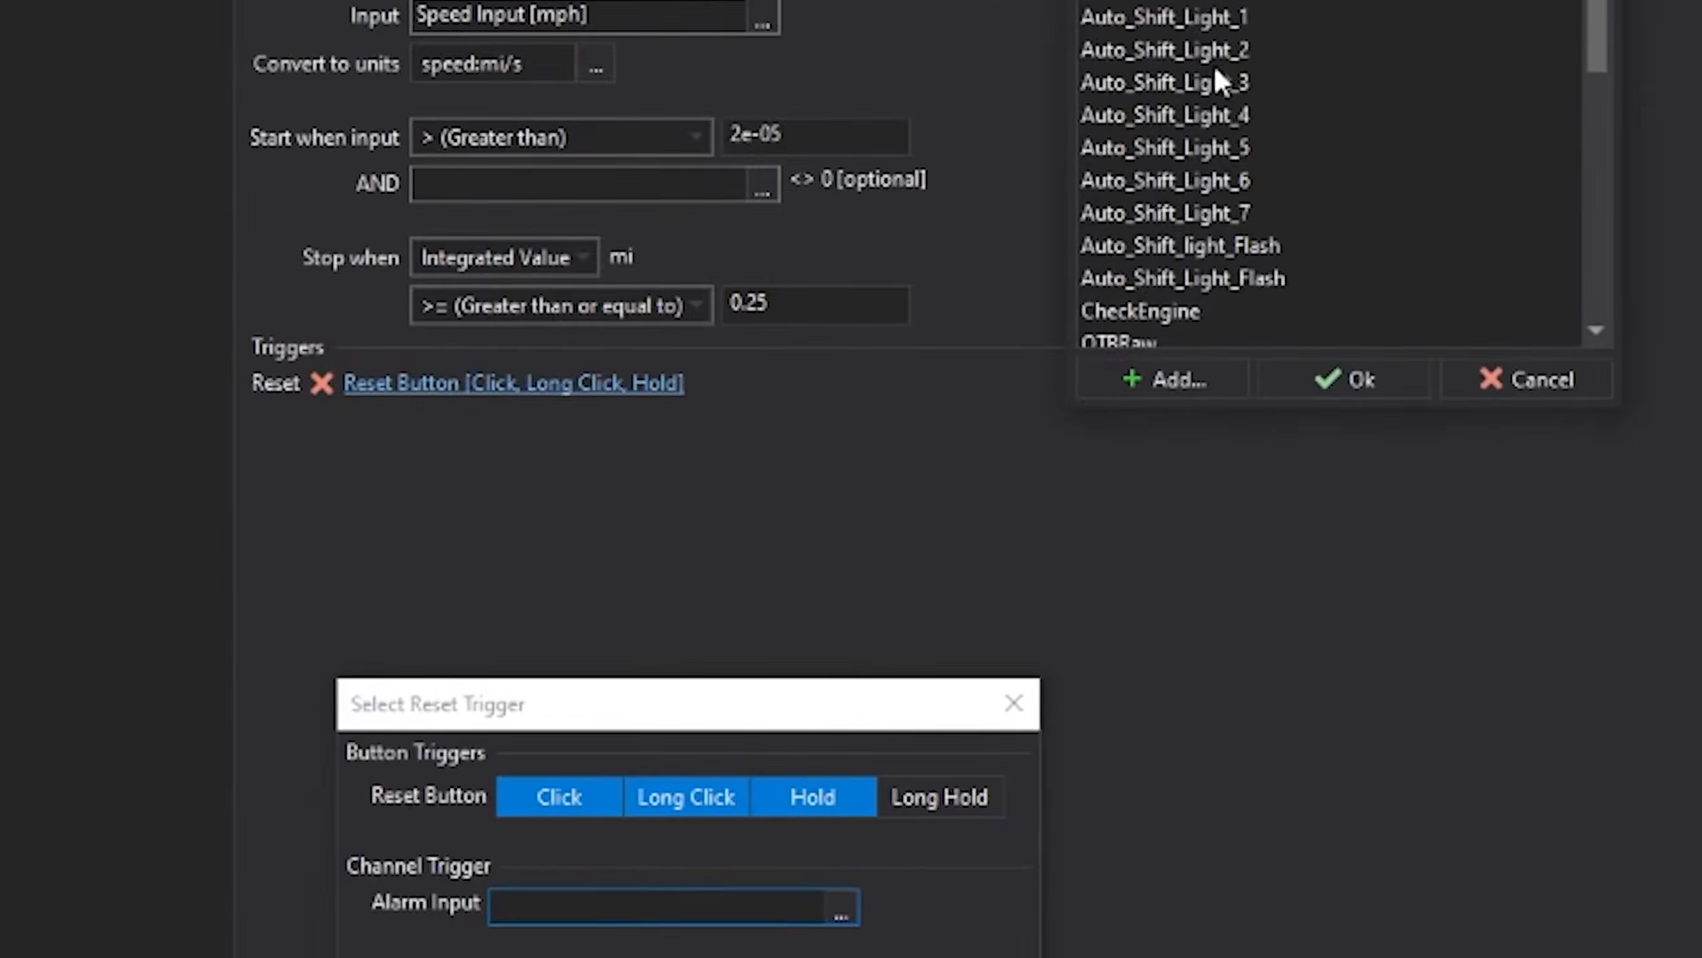
pyautogui.press('t')
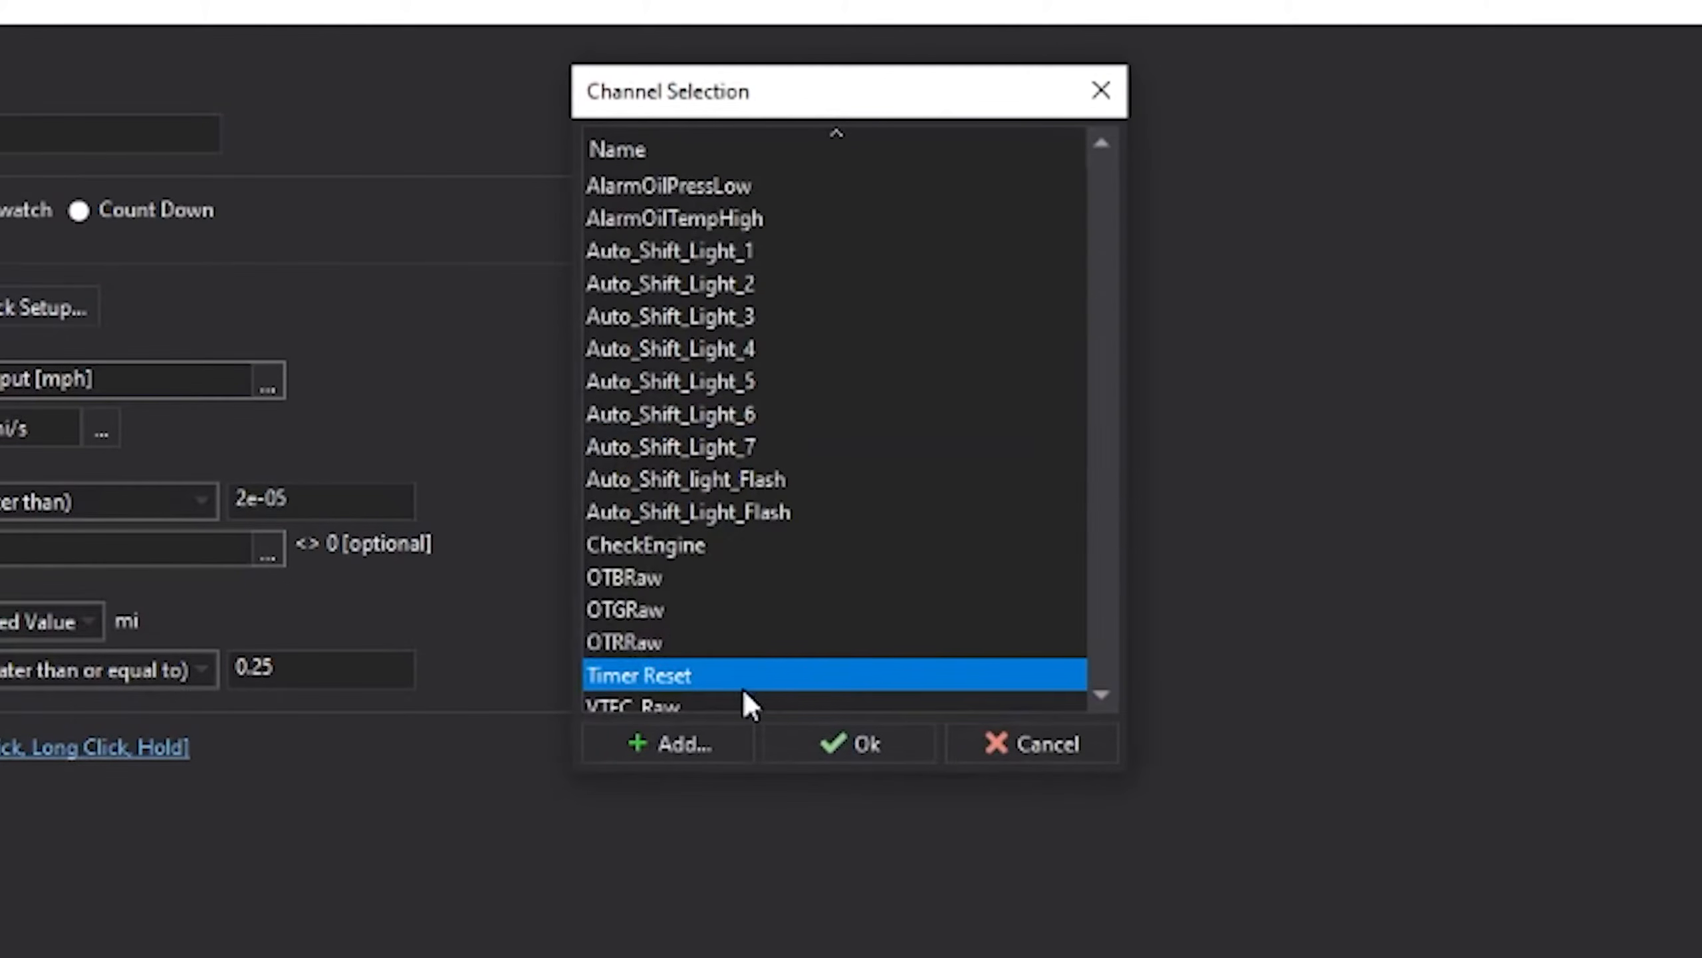
pyautogui.click(849, 745)
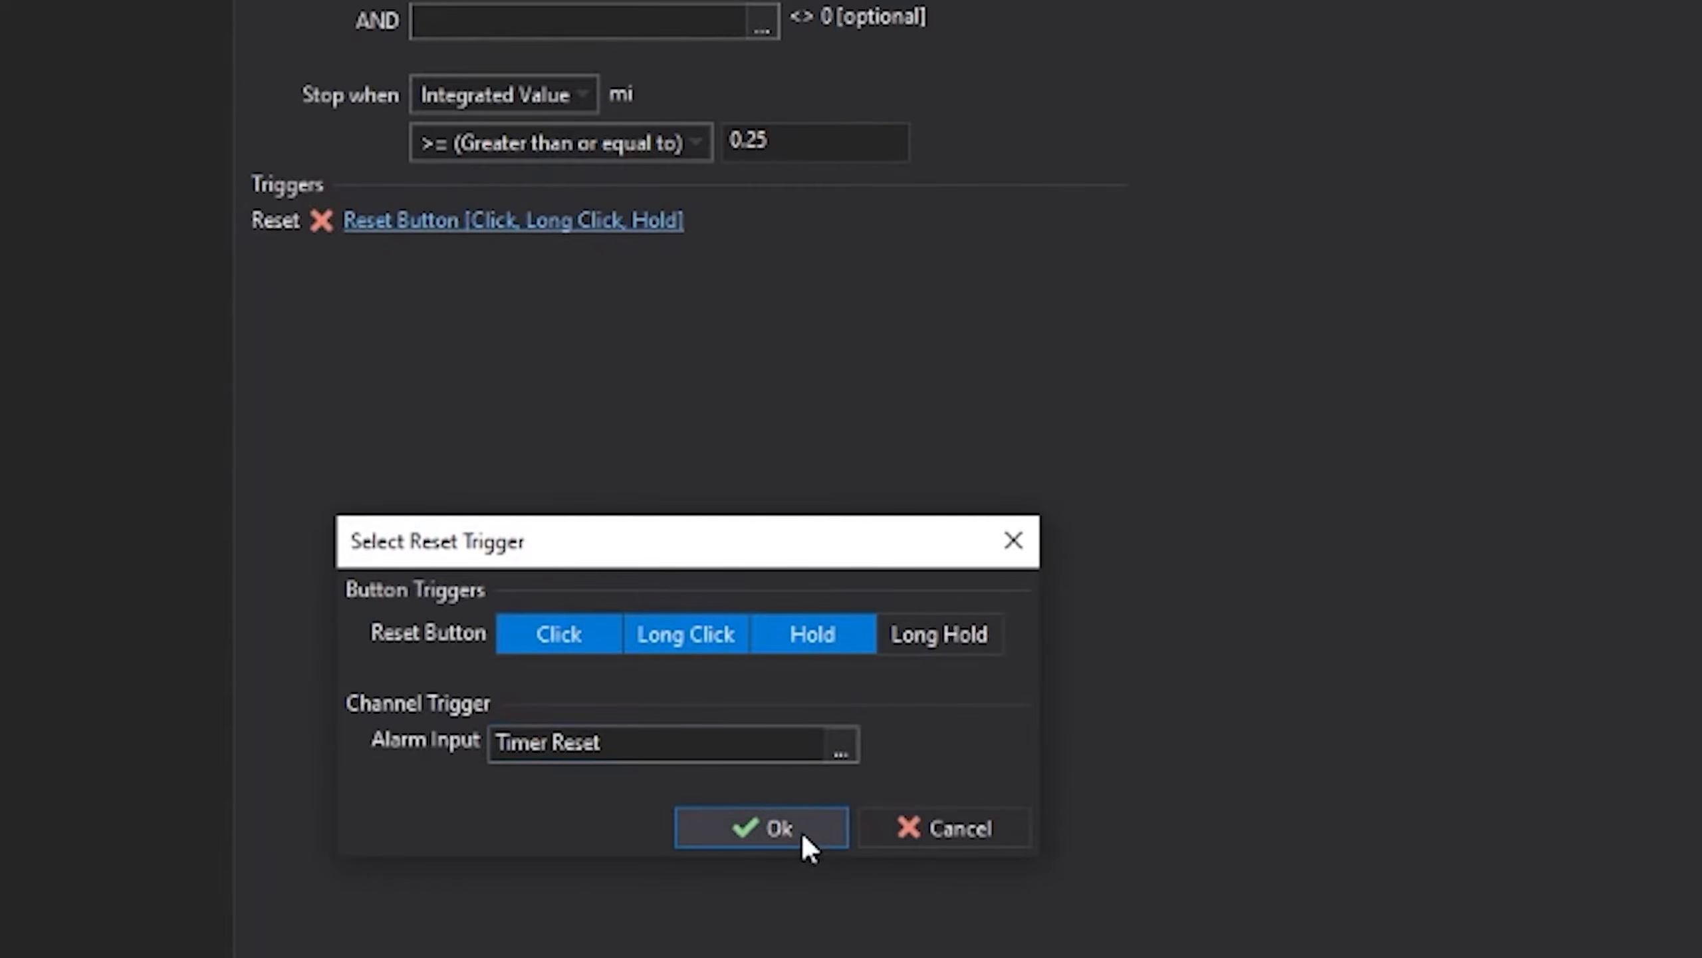
pyautogui.click(777, 828)
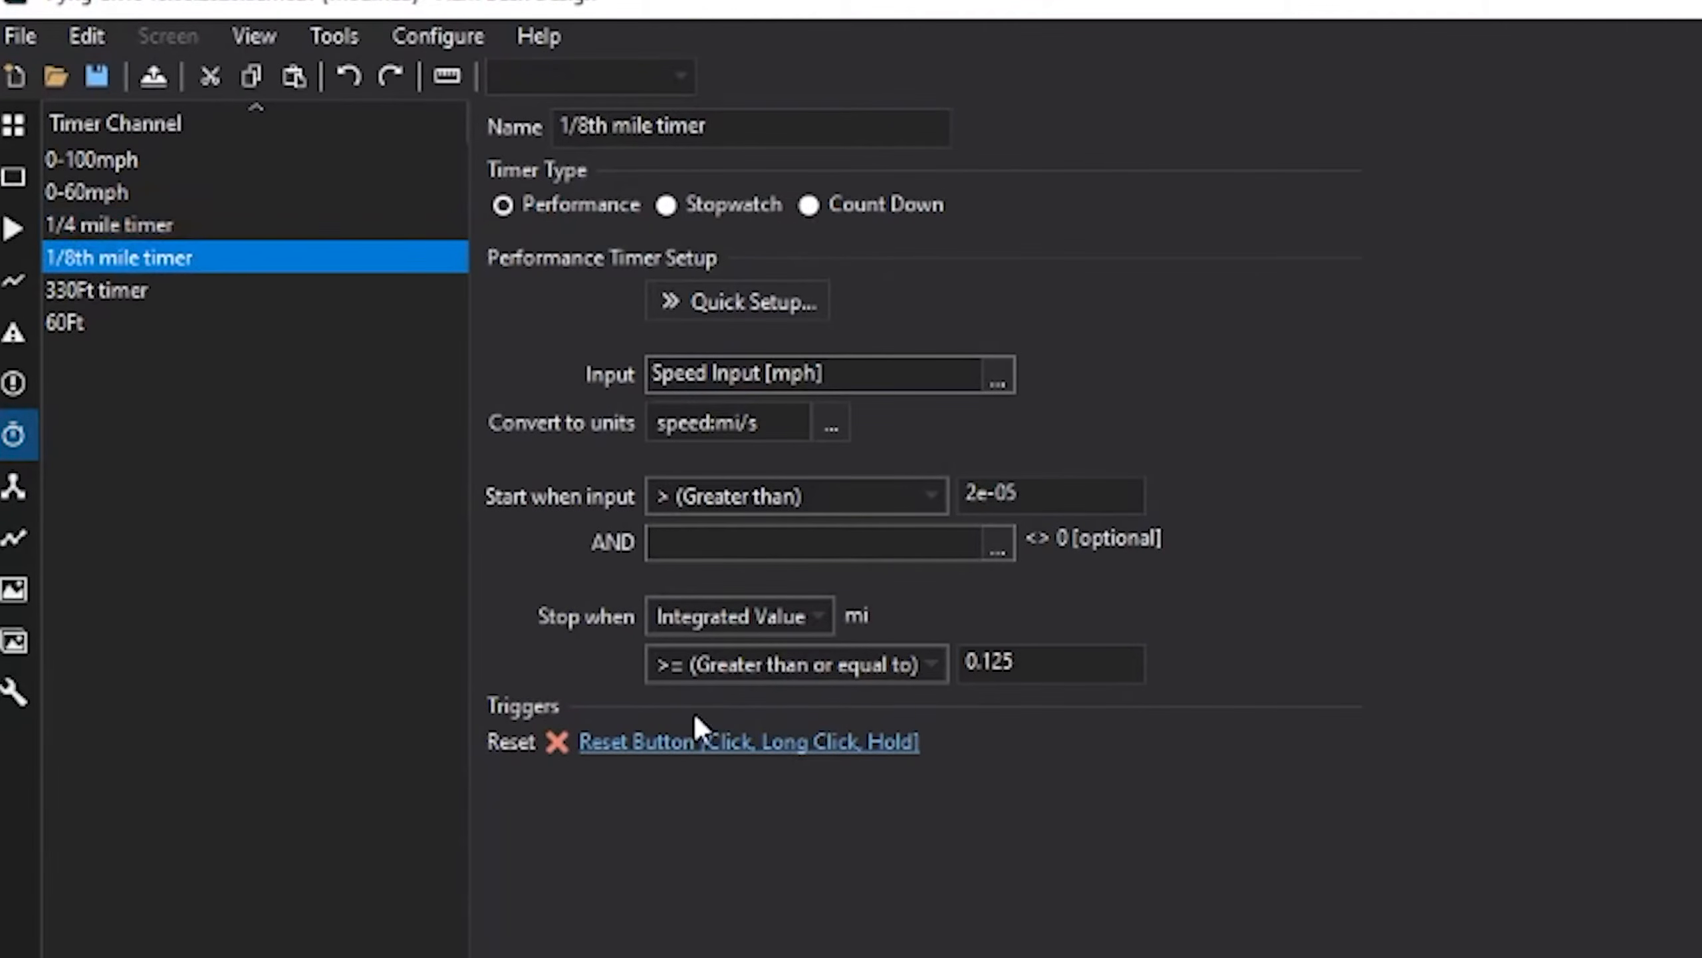
# - Make Timer Reset the reset alarm input for the 1/8th mile timer
pyautogui.click(690, 743)
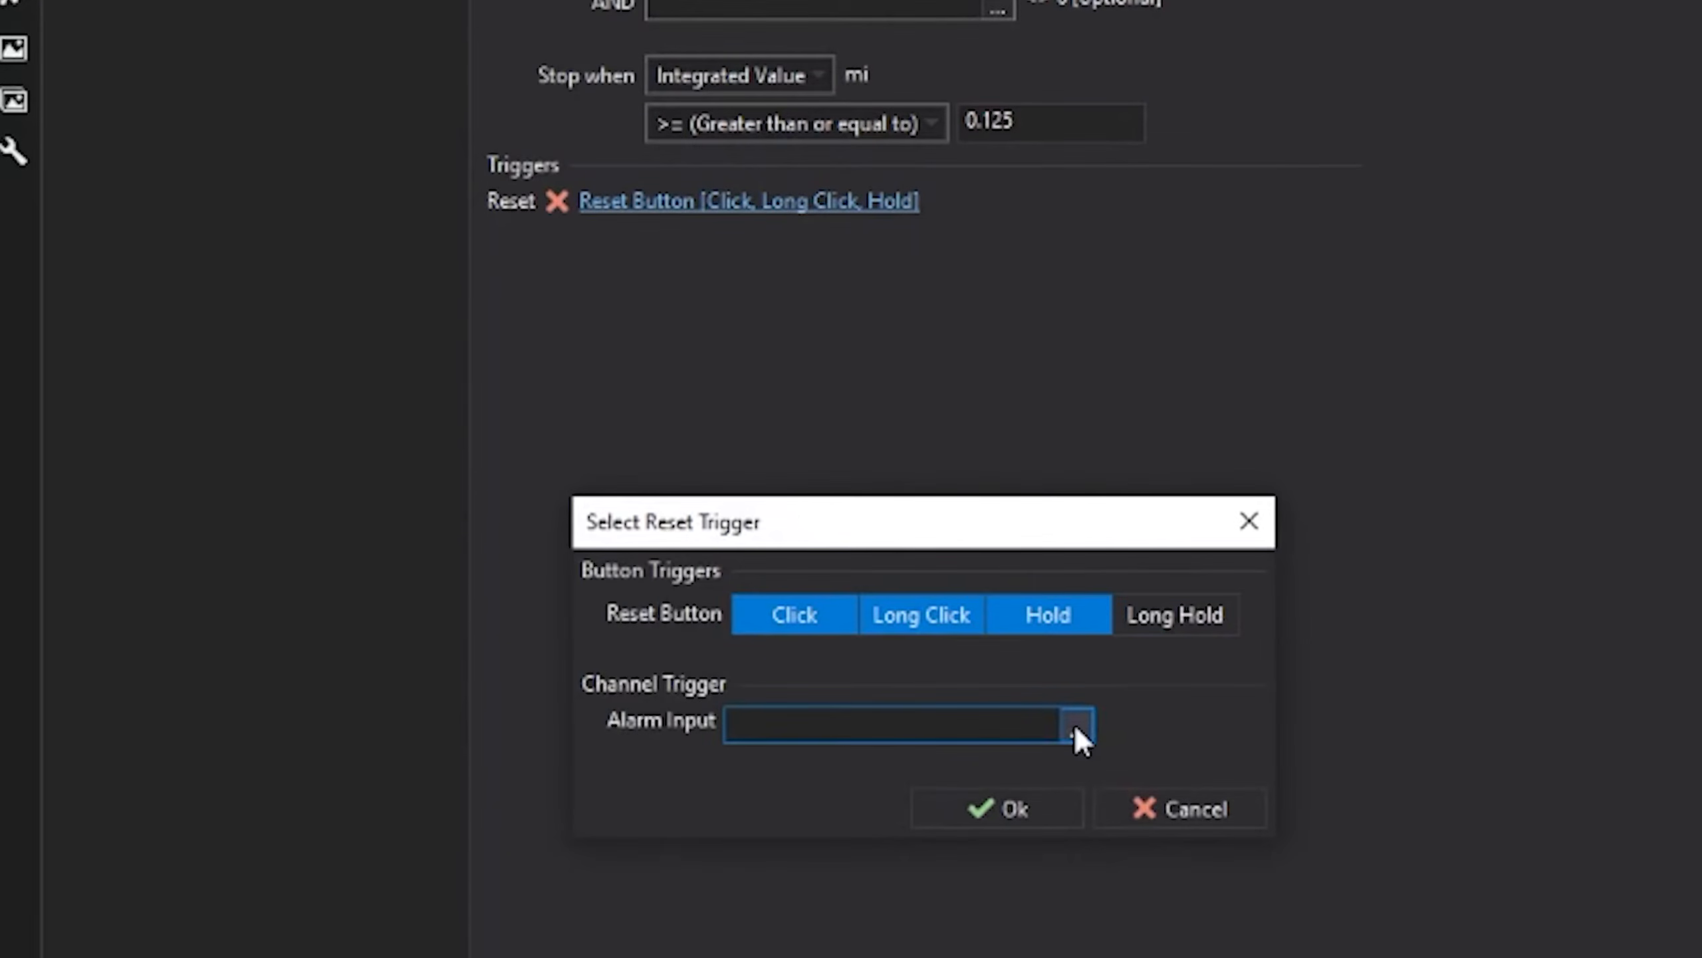
pyautogui.click(1074, 723)
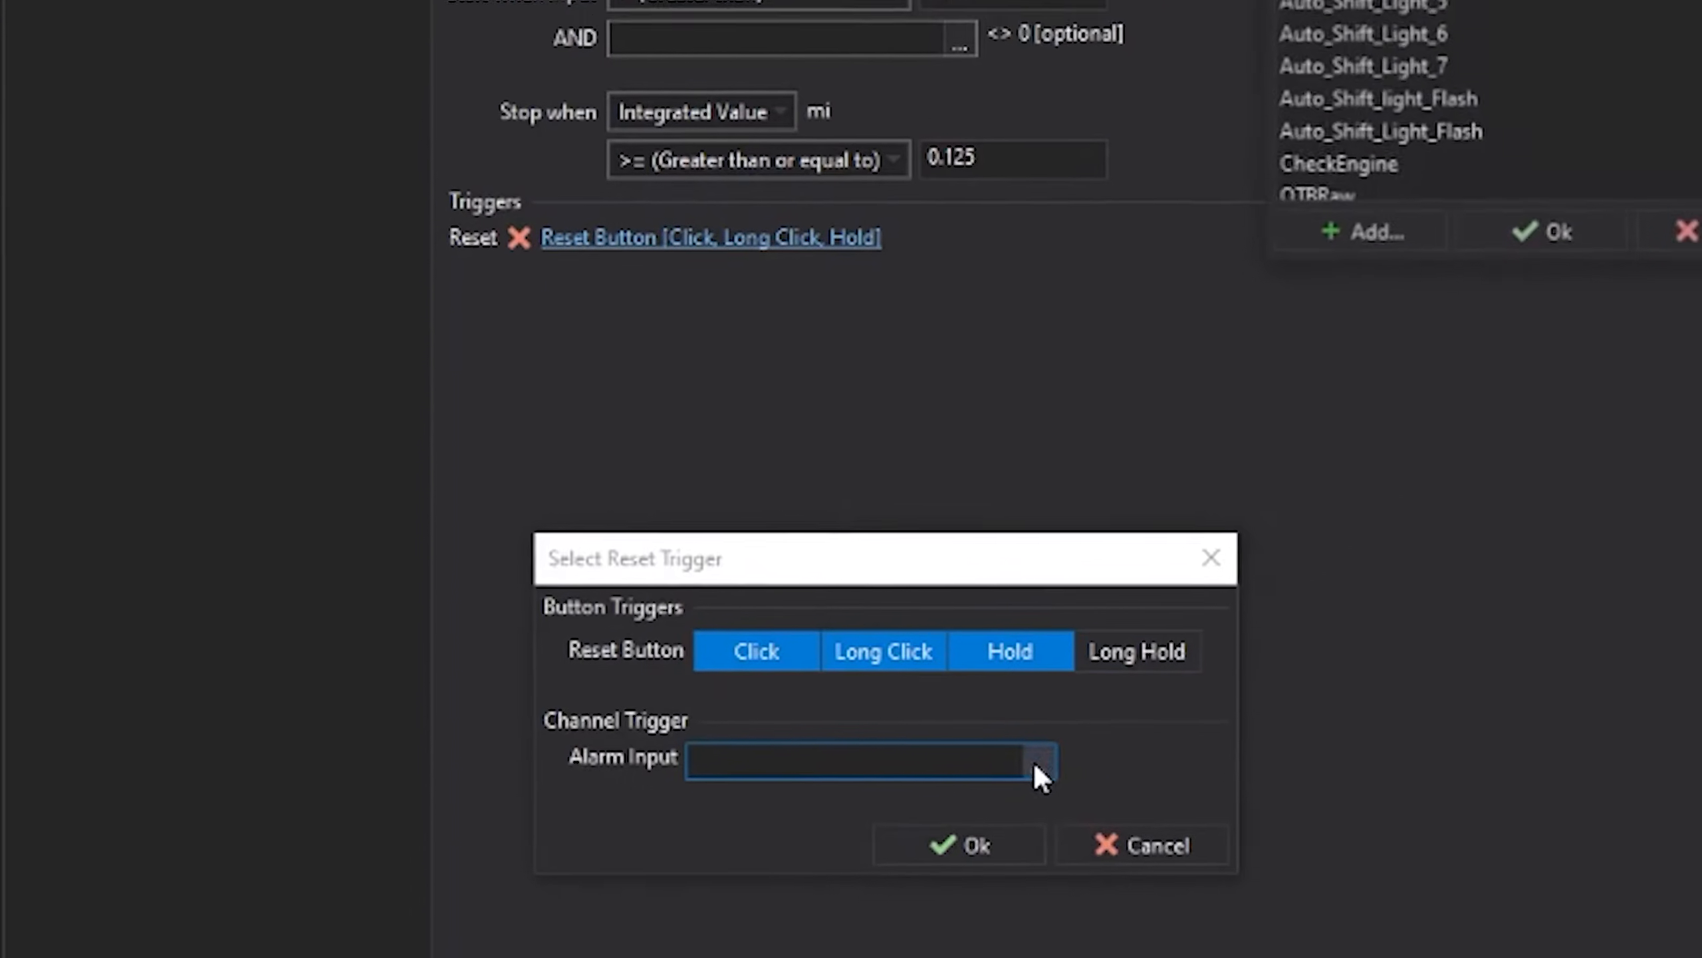
pyautogui.scroll(-2, 898, 576)
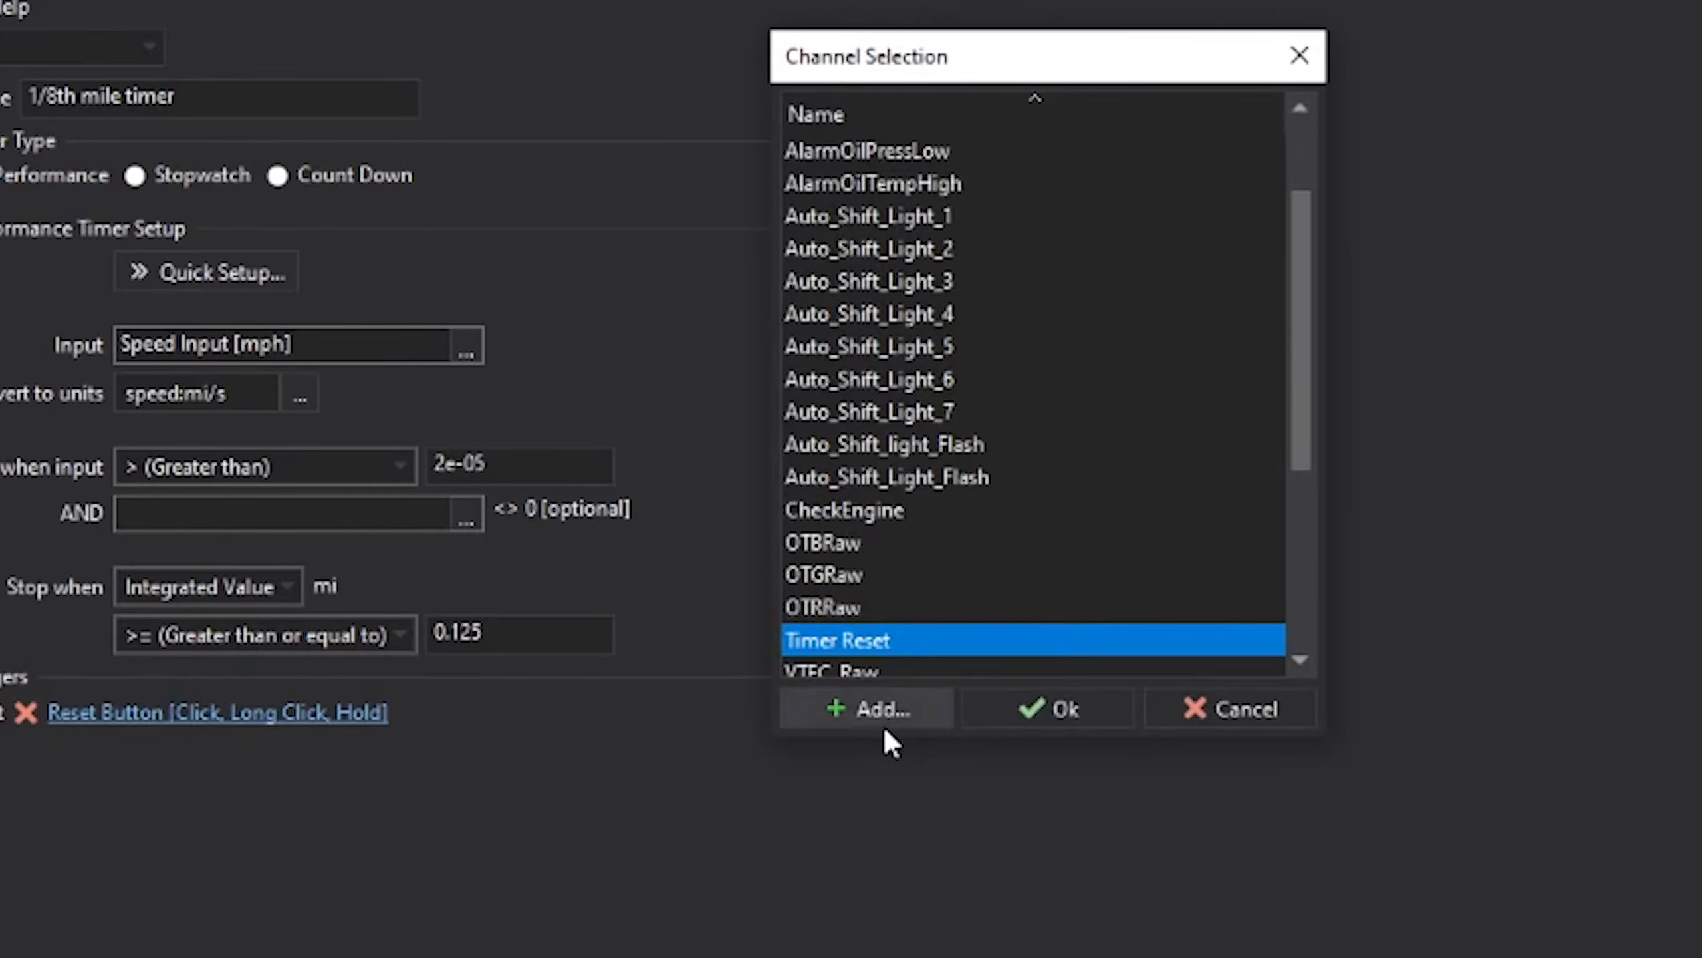
pyautogui.click(1020, 711)
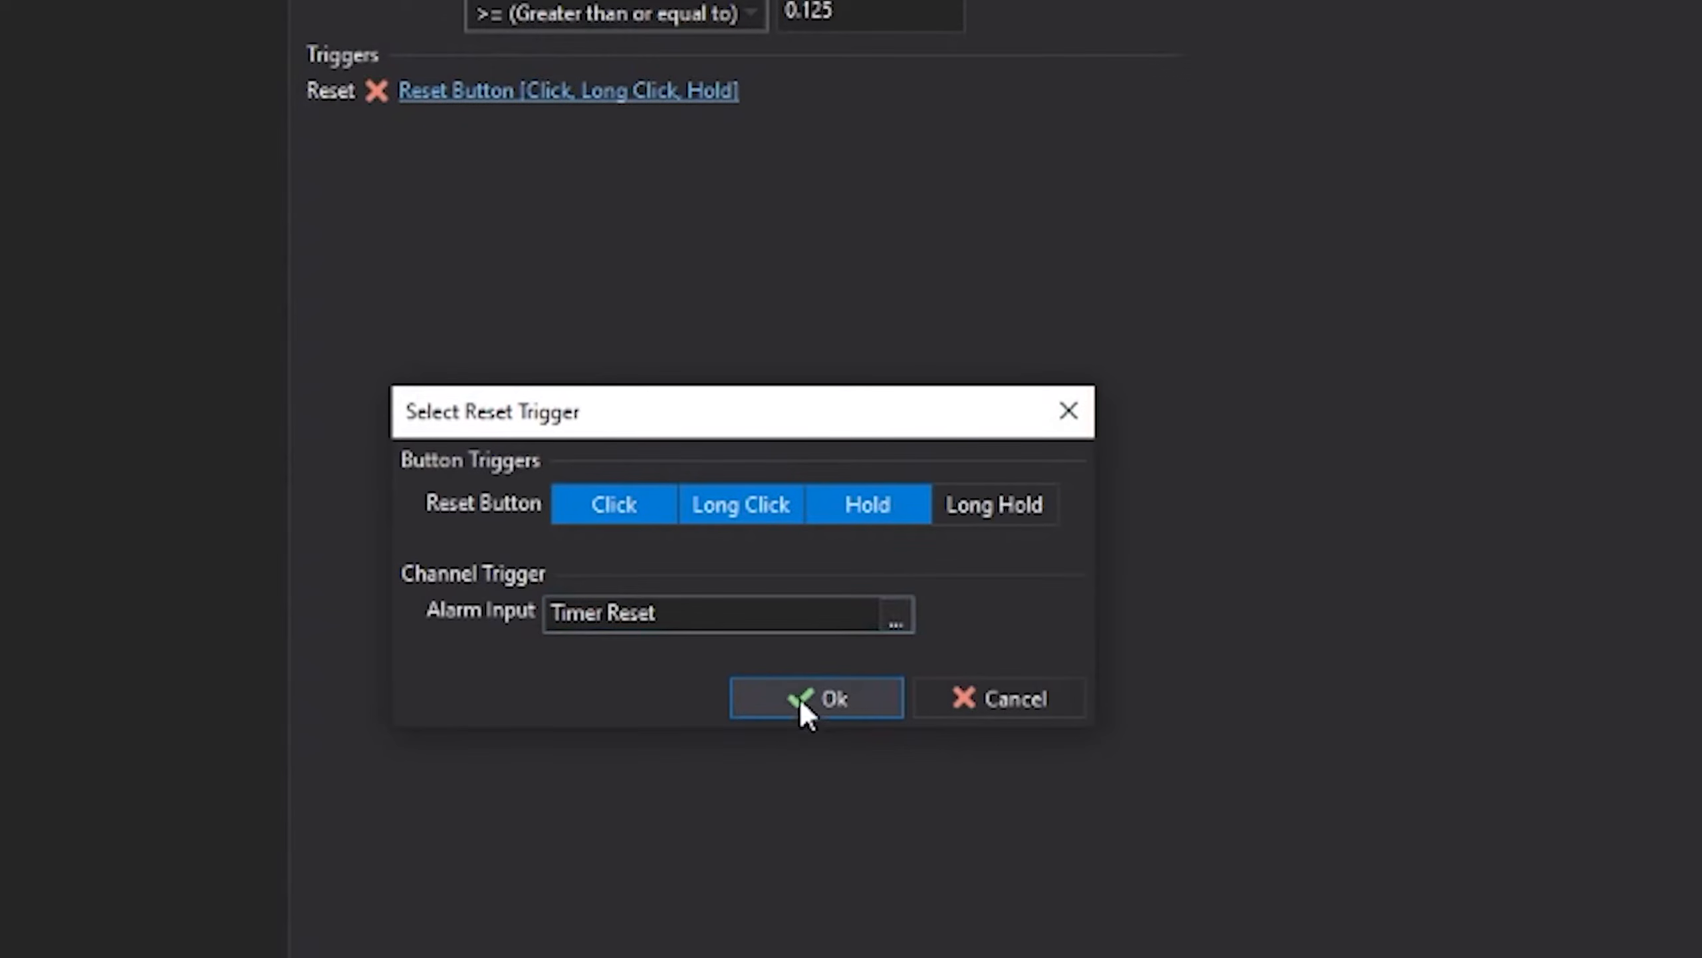
pyautogui.click(803, 704)
# - Make Timer Reset the reset alarm input for the 330Ft timer
pyautogui.click(69, 42)
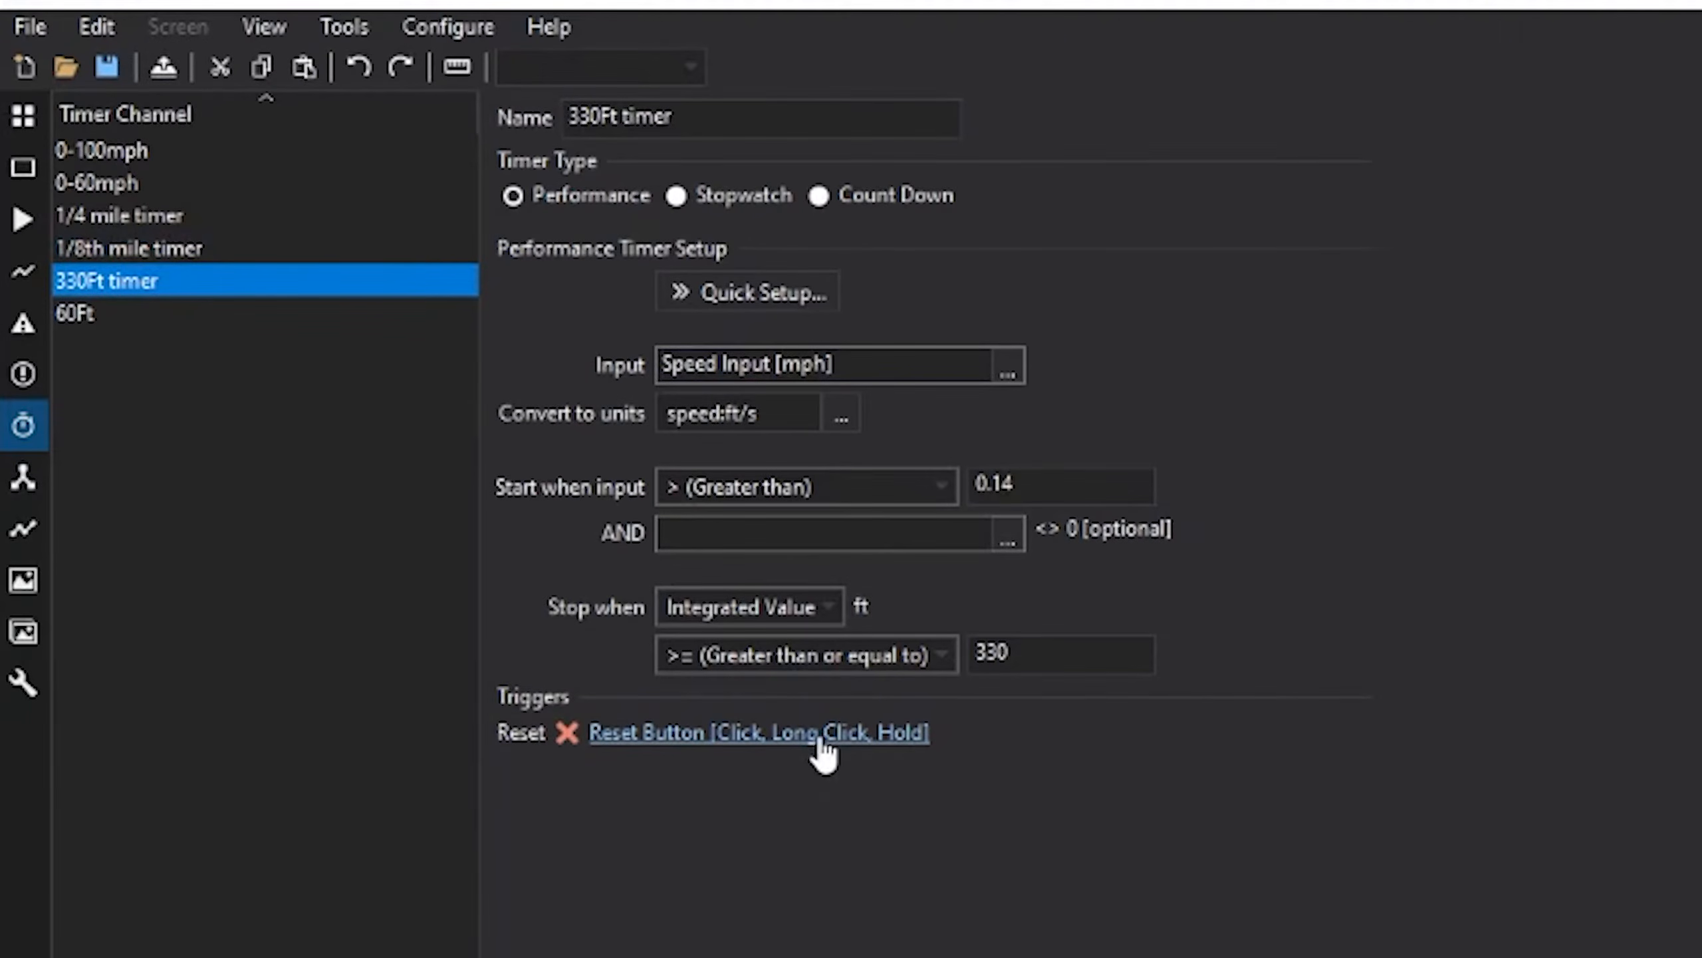
pyautogui.click(824, 734)
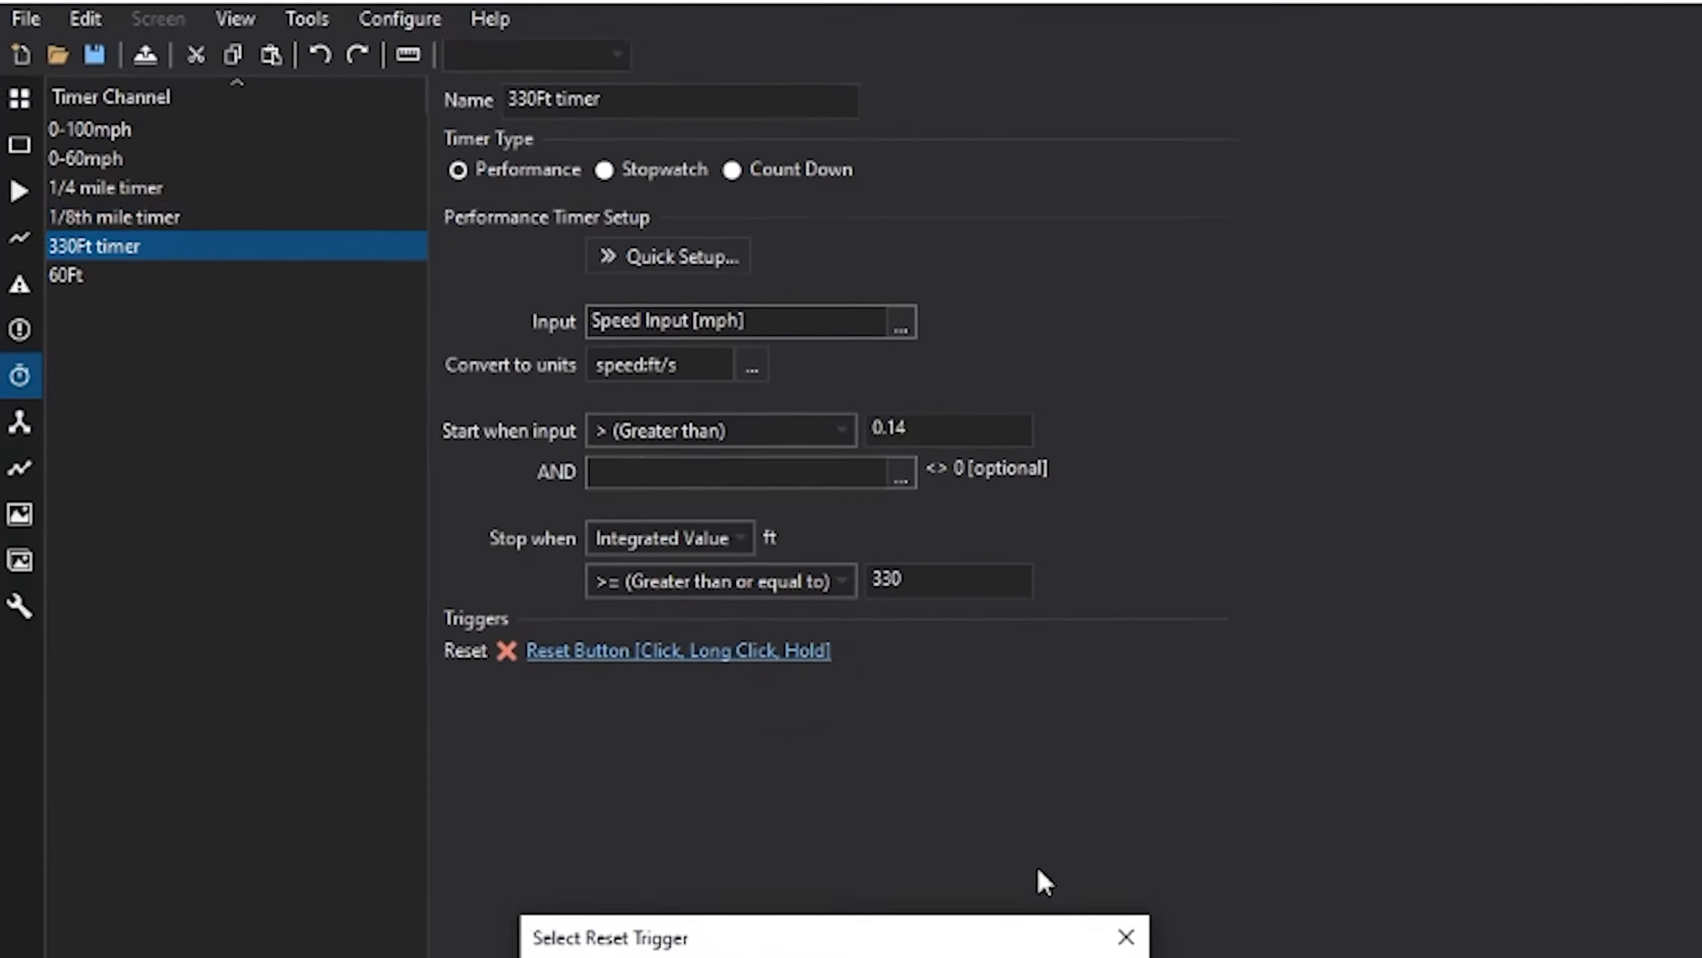
pyautogui.click(714, 813)
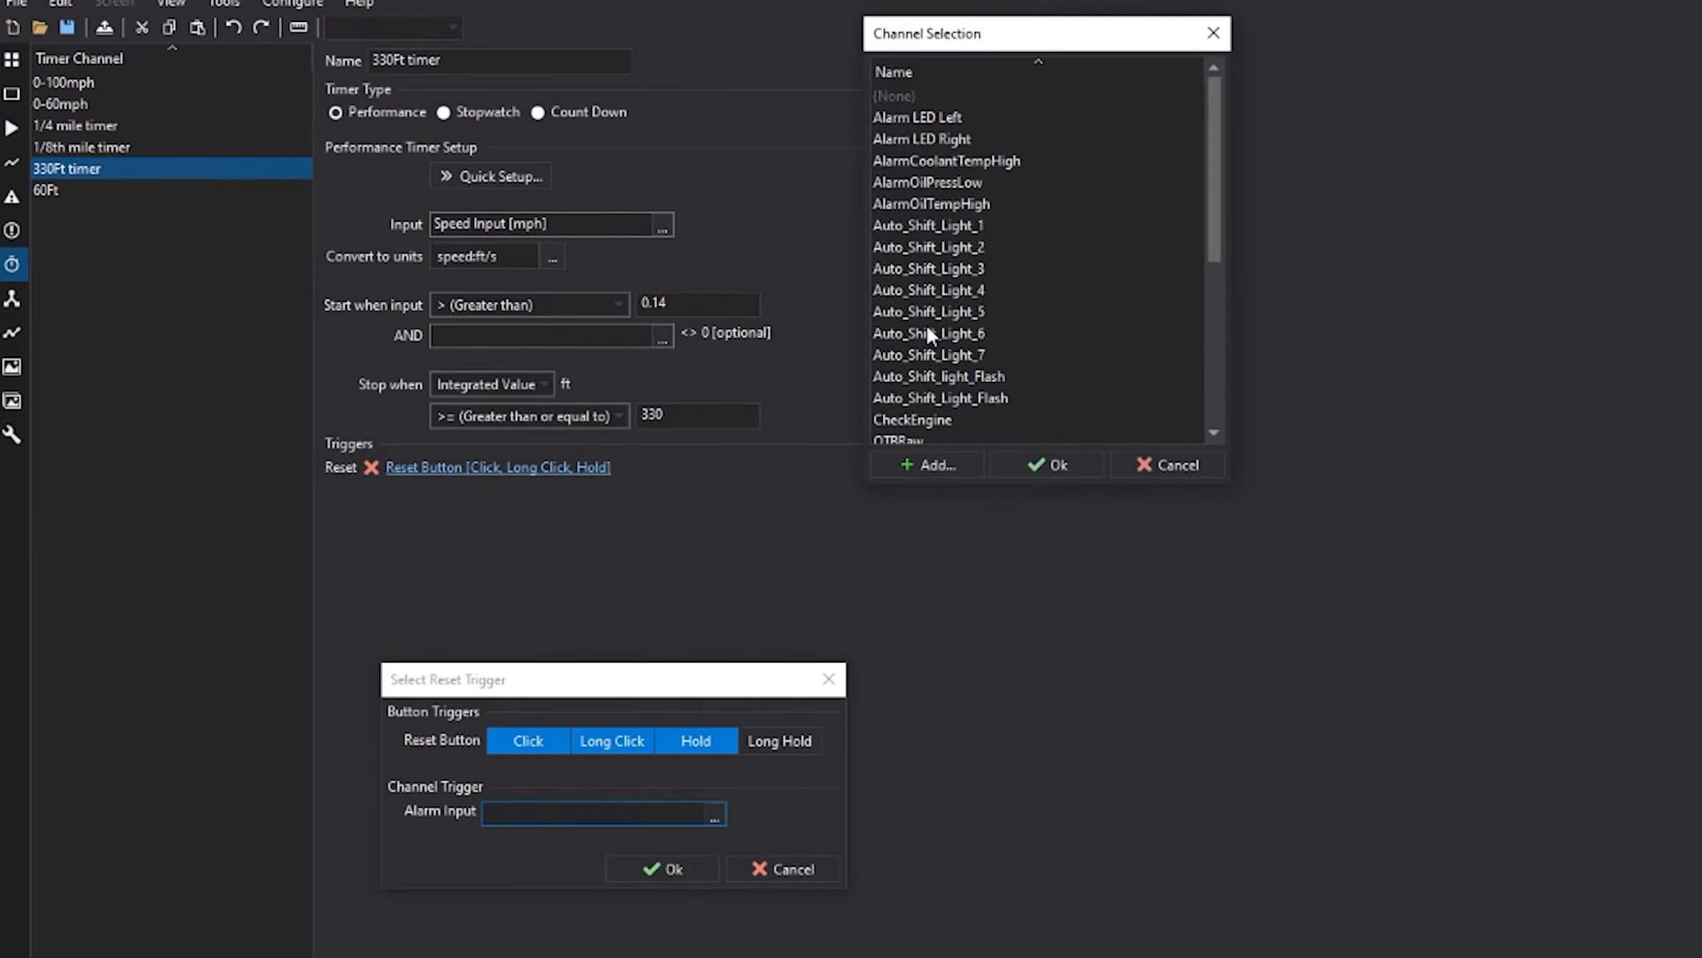
pyautogui.click(928, 328)
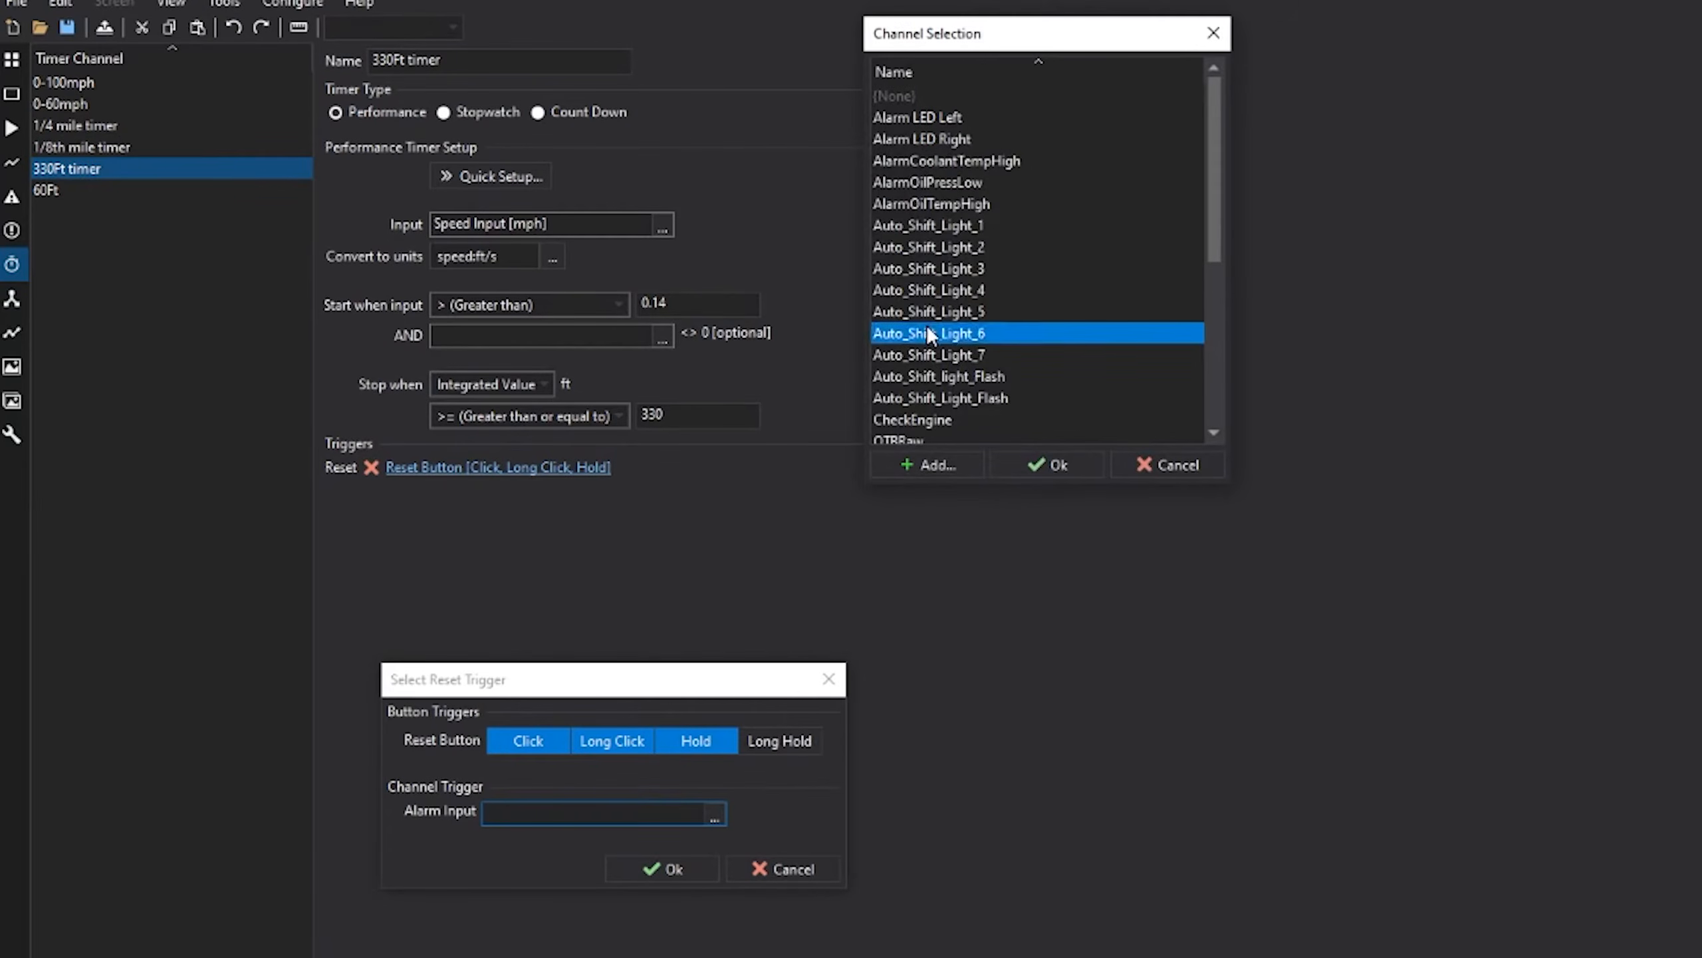
pyautogui.press('t')
pyautogui.click(1024, 463)
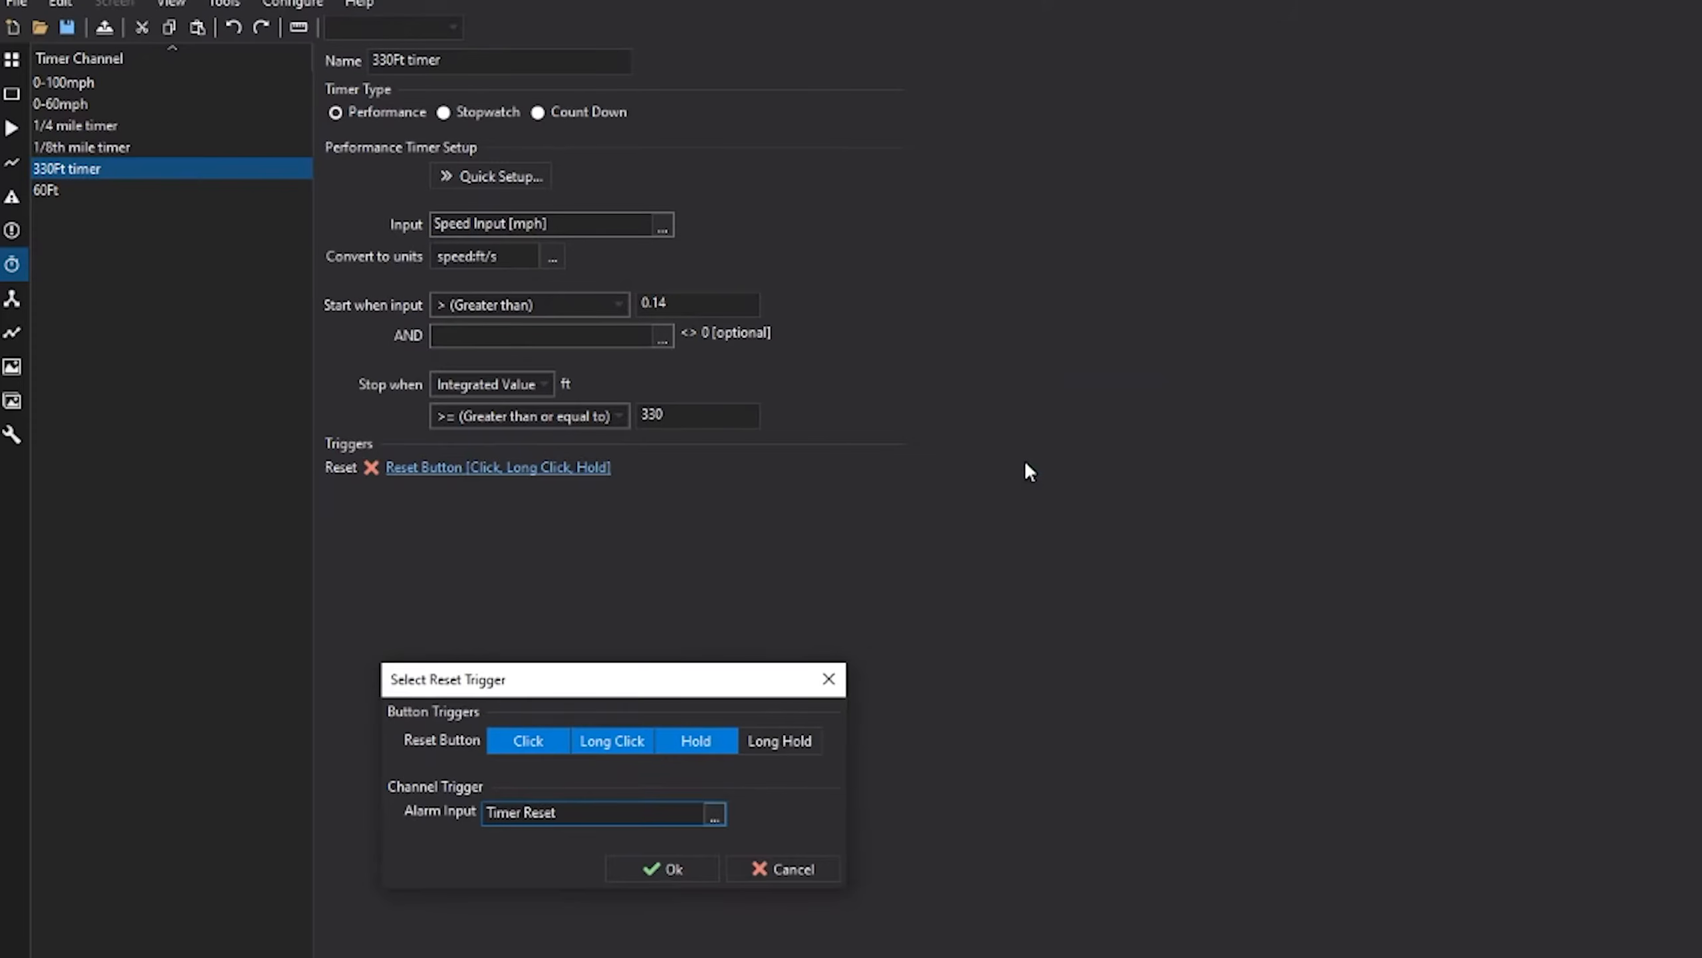
pyautogui.click(675, 869)
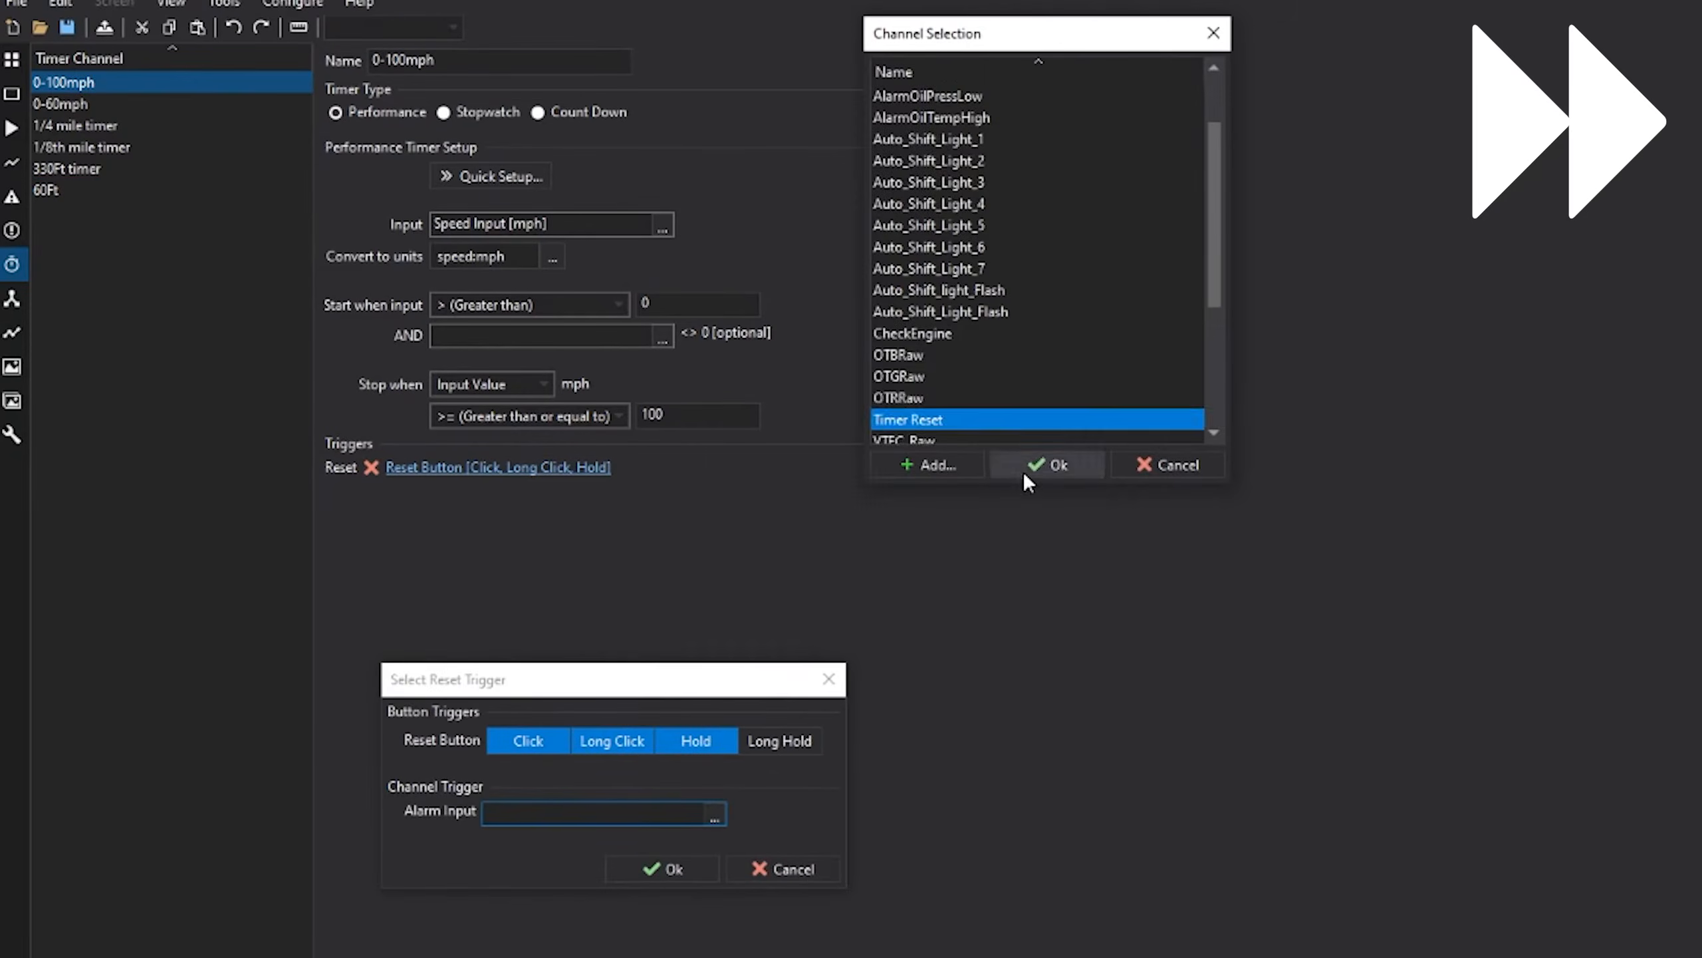
# - Assign Timer Reset as the reset alarm for the 0-100mph and 0-60mph timers
pyautogui.click(1024, 467)
pyautogui.click(673, 868)
pyautogui.click(87, 104)
pyautogui.click(491, 469)
pyautogui.click(713, 815)
pyautogui.click(1009, 468)
pyautogui.click(673, 868)
# - Review the reset settings of the 1/4 mile, 330Ft and 60Ft timers
pyautogui.click(103, 125)
pyautogui.click(93, 169)
pyautogui.click(67, 190)
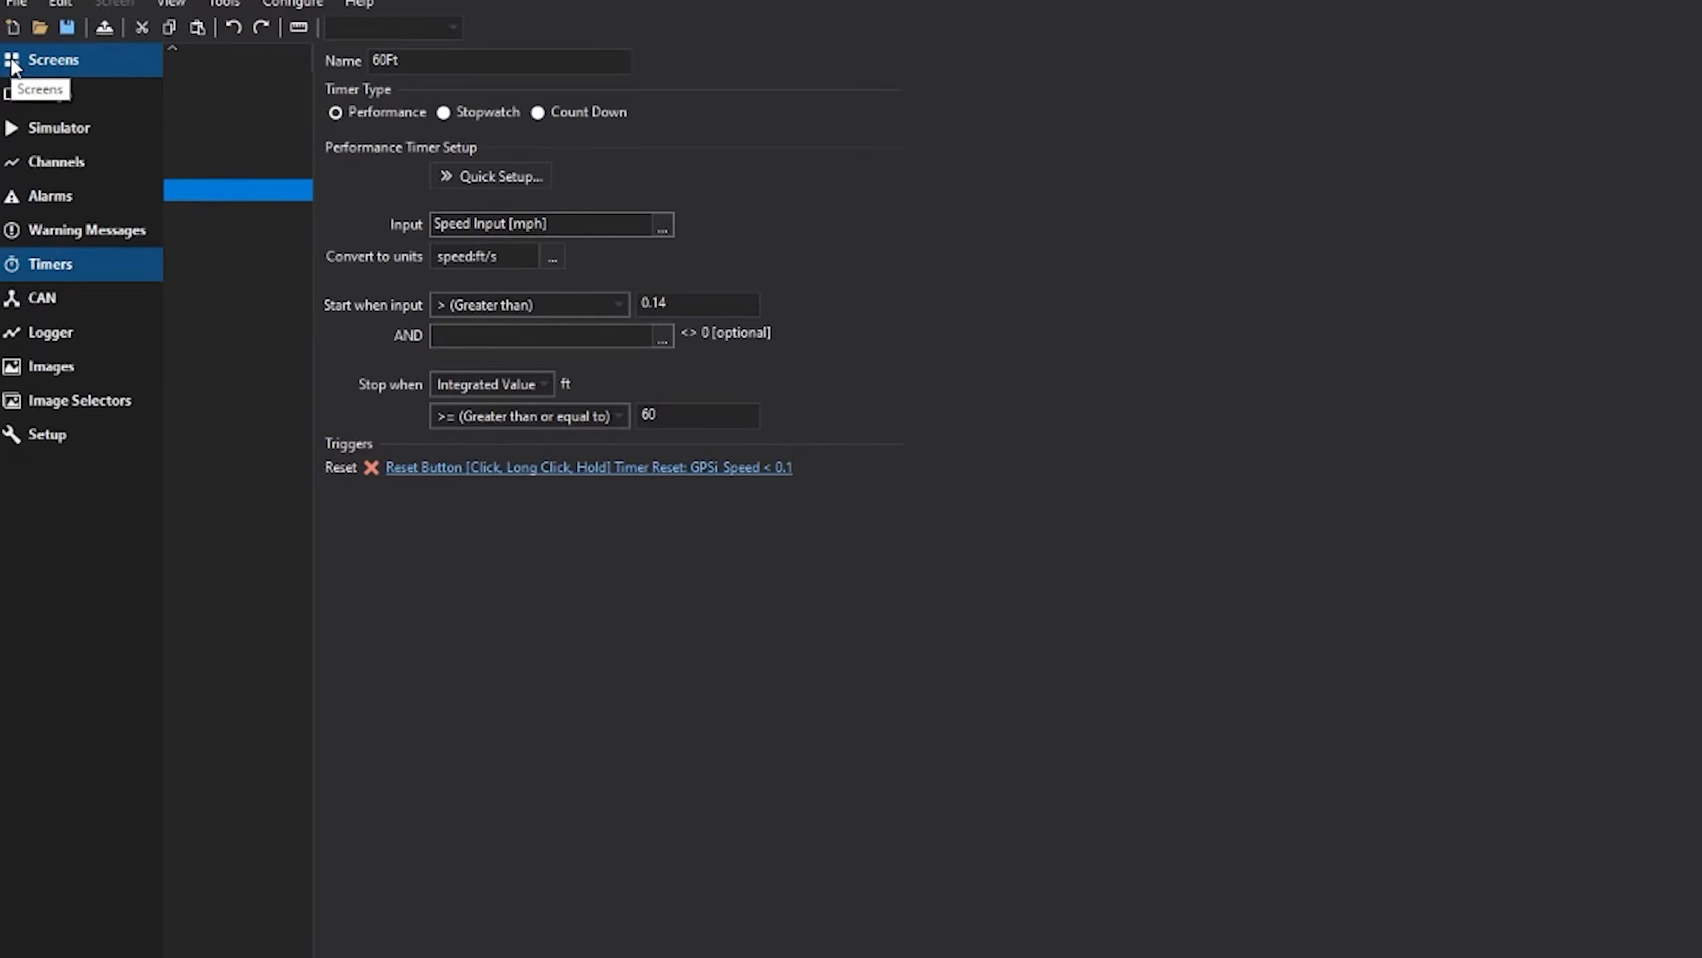
pyautogui.click(12, 64)
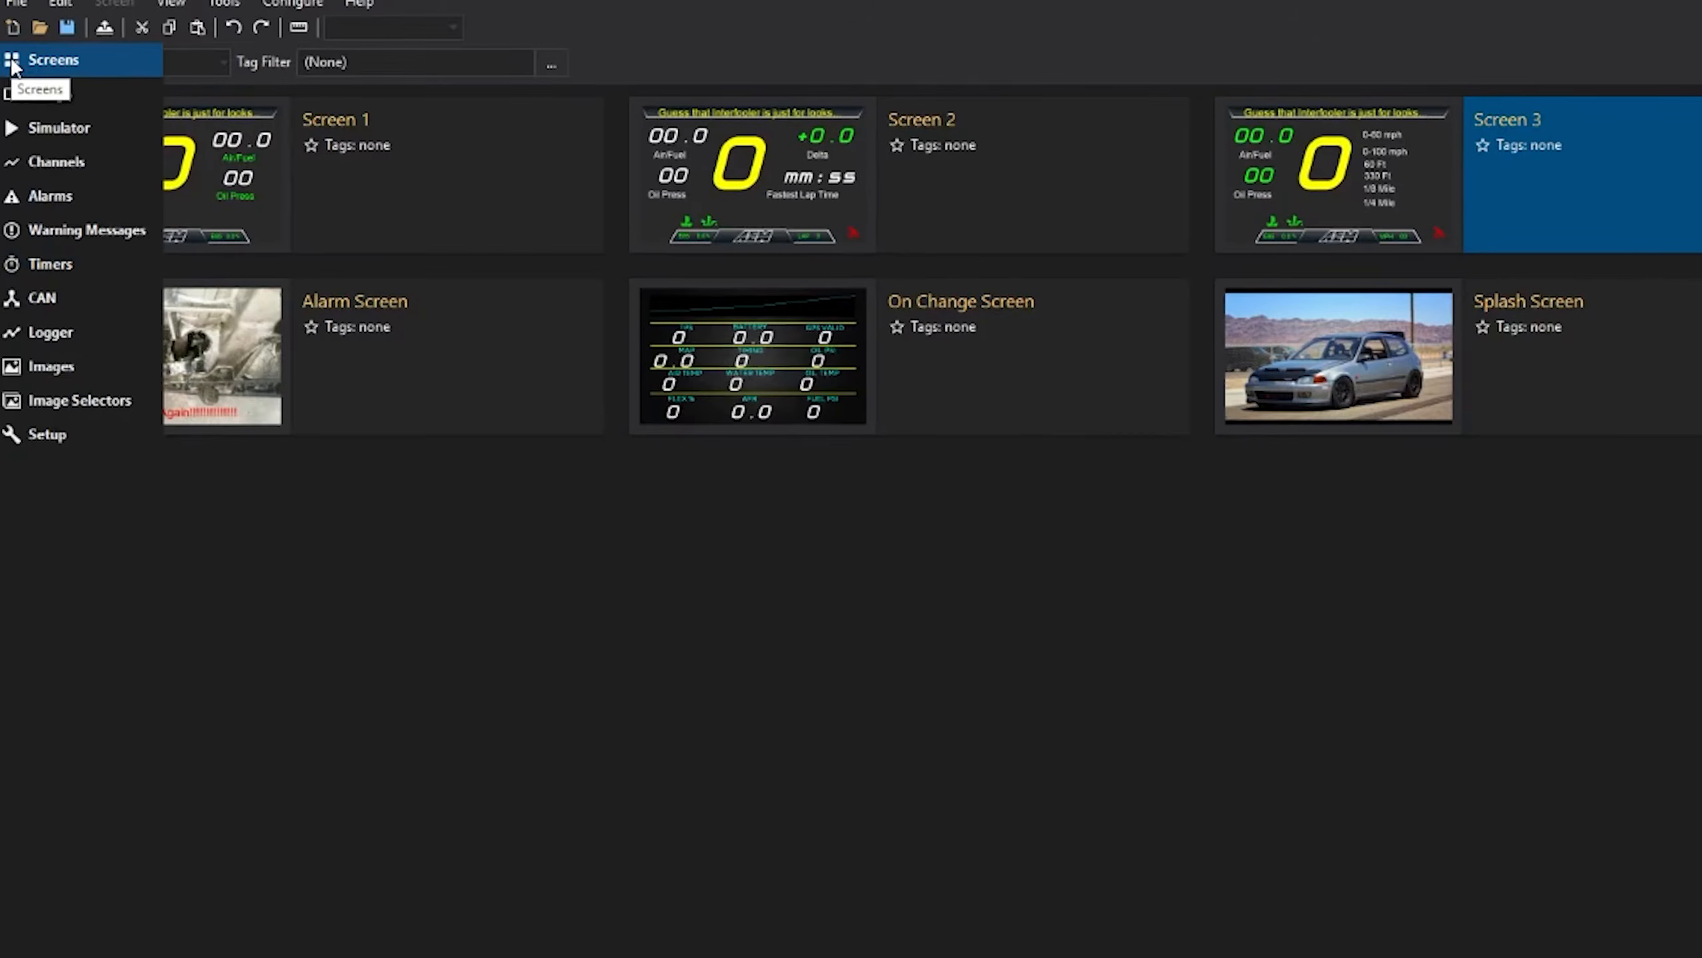
# - Open Screen 3 and paste a copy of the Air/Fuel readout beside the 0-60 mph label
pyautogui.doubleClick(1608, 175)
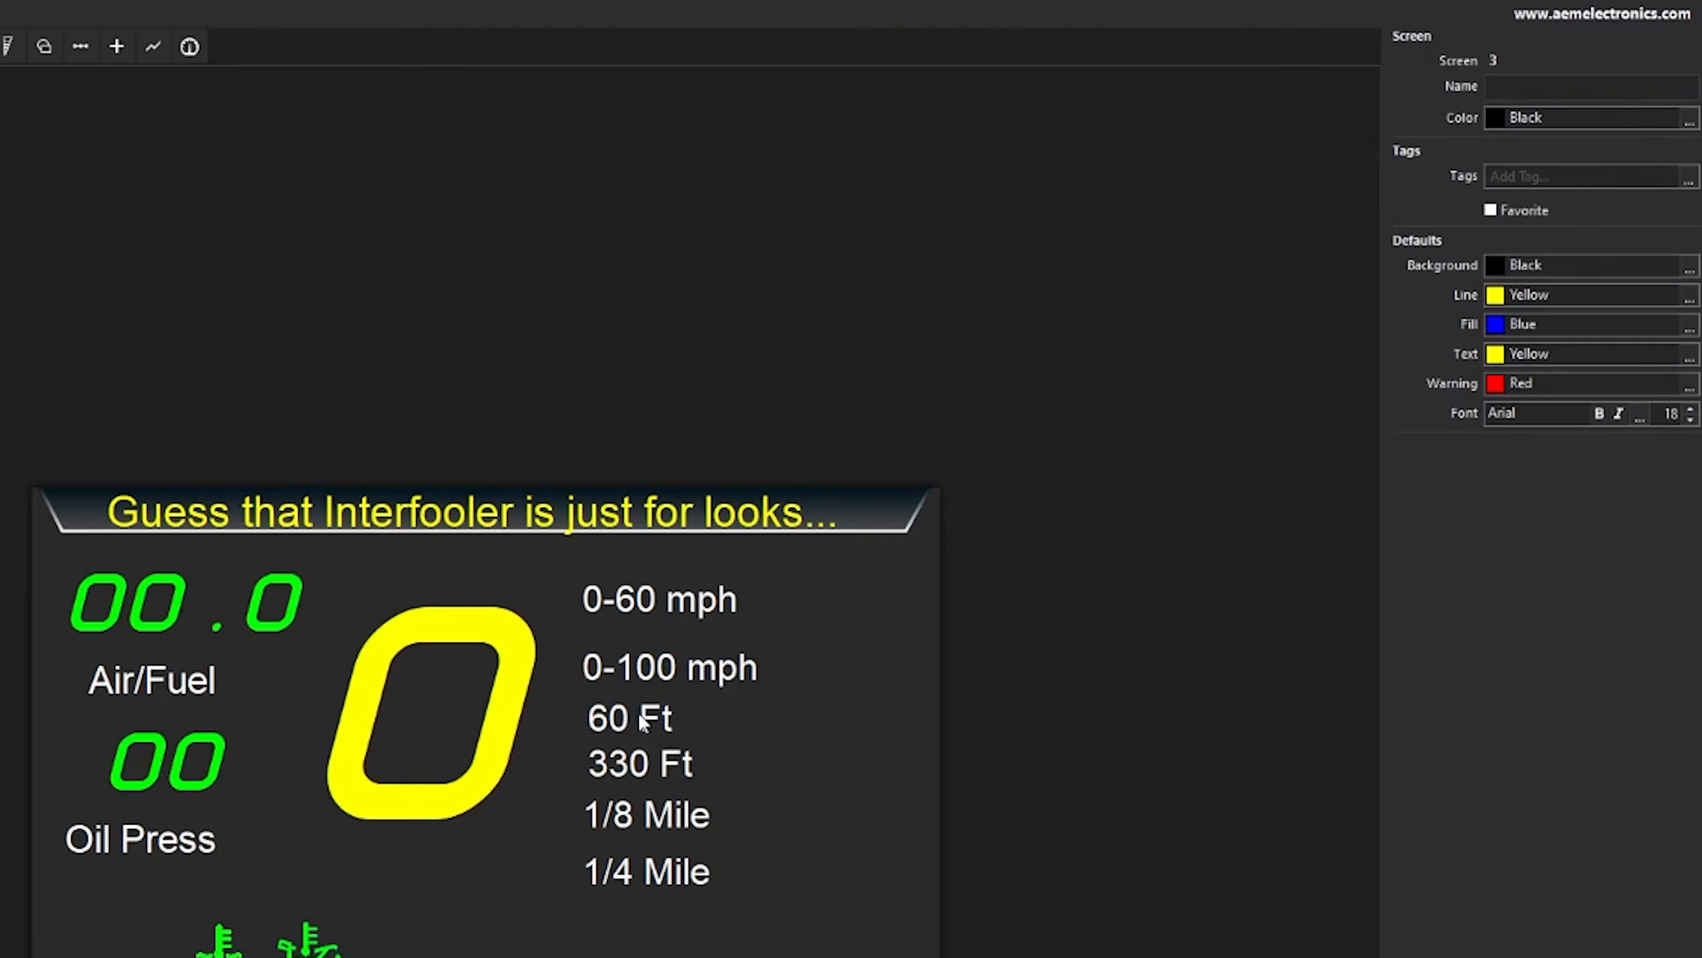
pyautogui.click(223, 592)
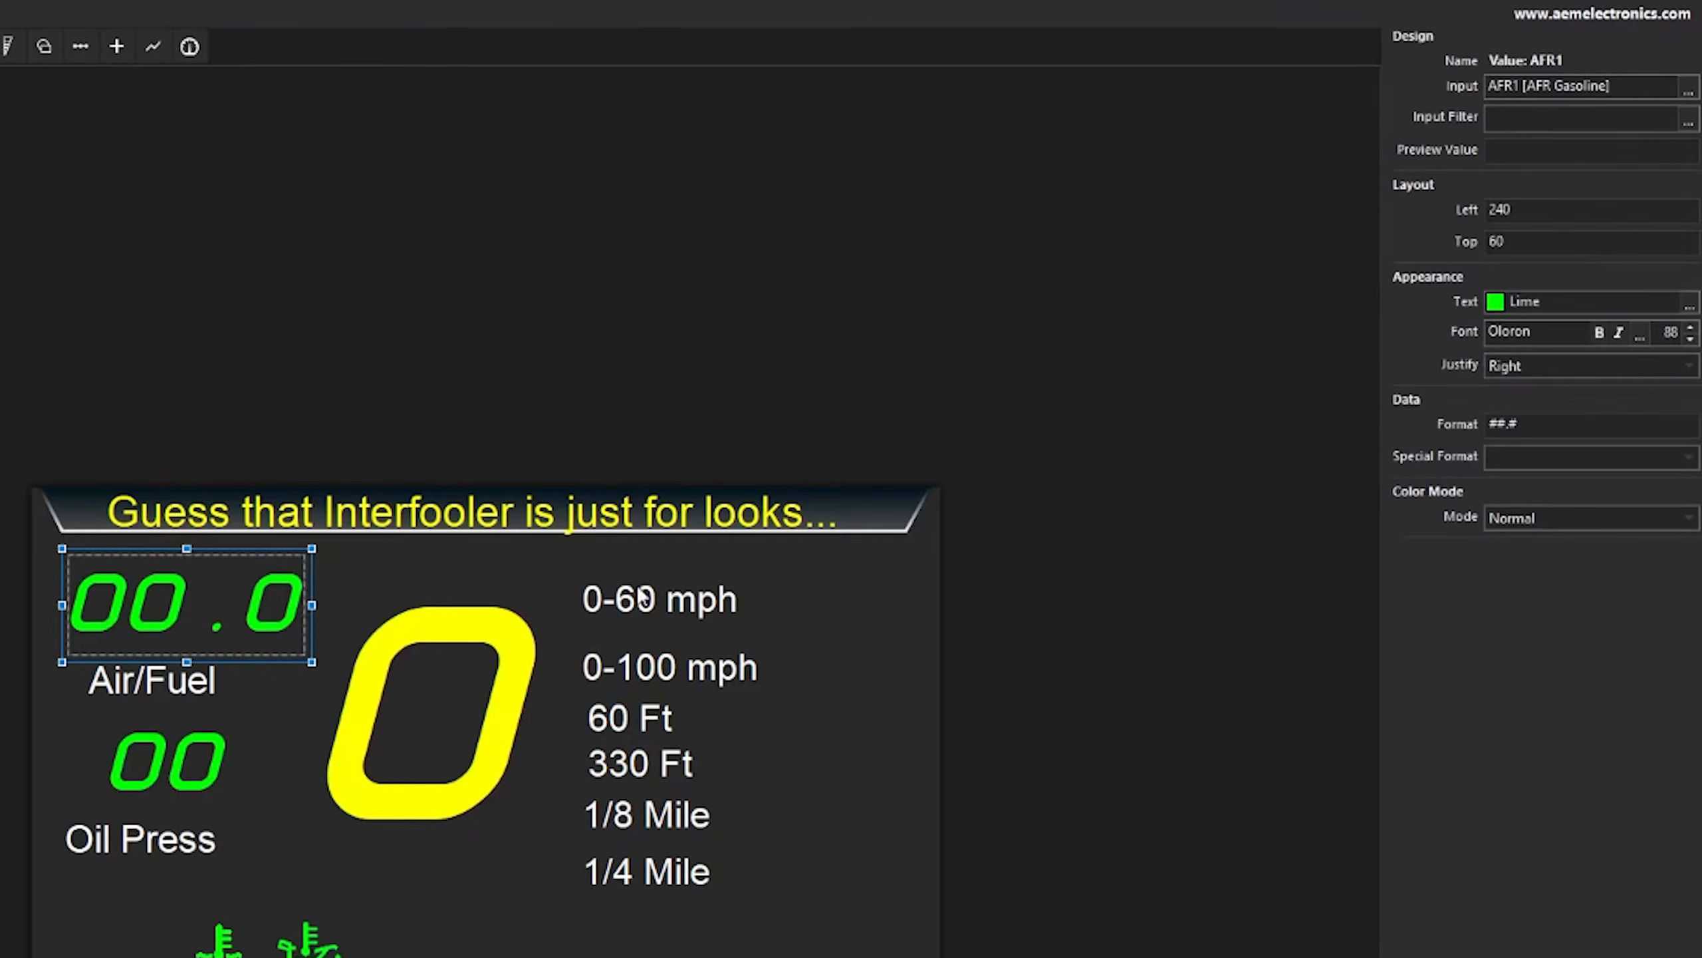
pyautogui.click(865, 584)
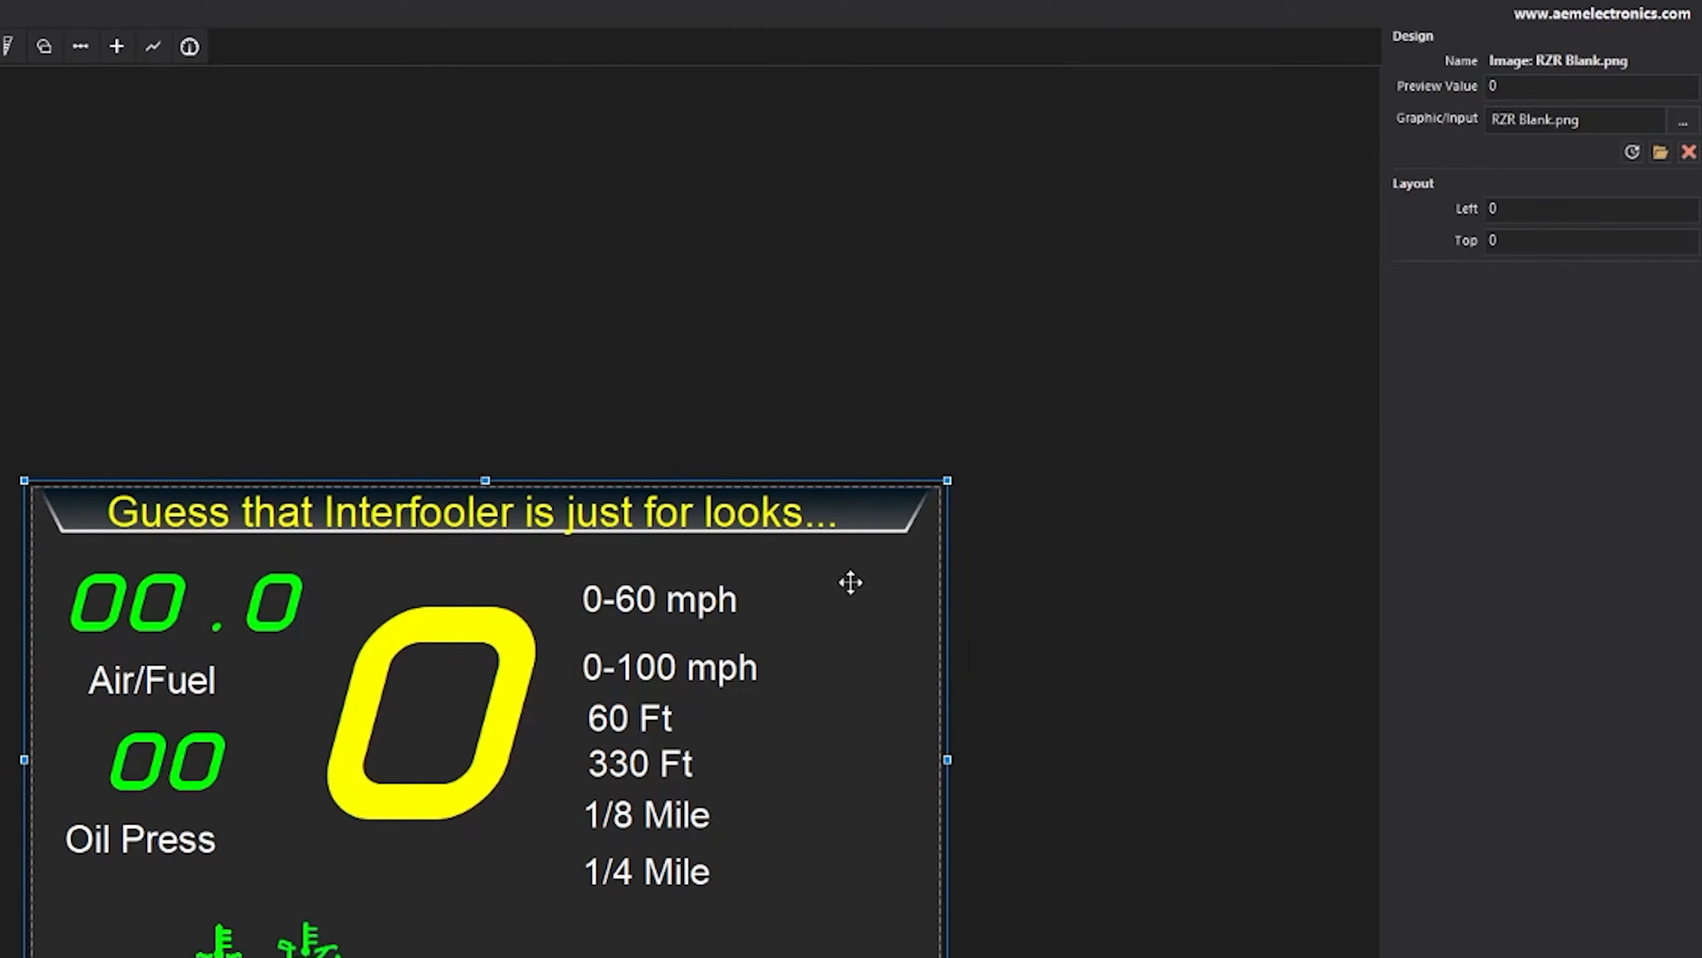
pyautogui.hotkey('ctrl', 'v')
pyautogui.moveTo(265, 621); pyautogui.dragTo(873, 575)
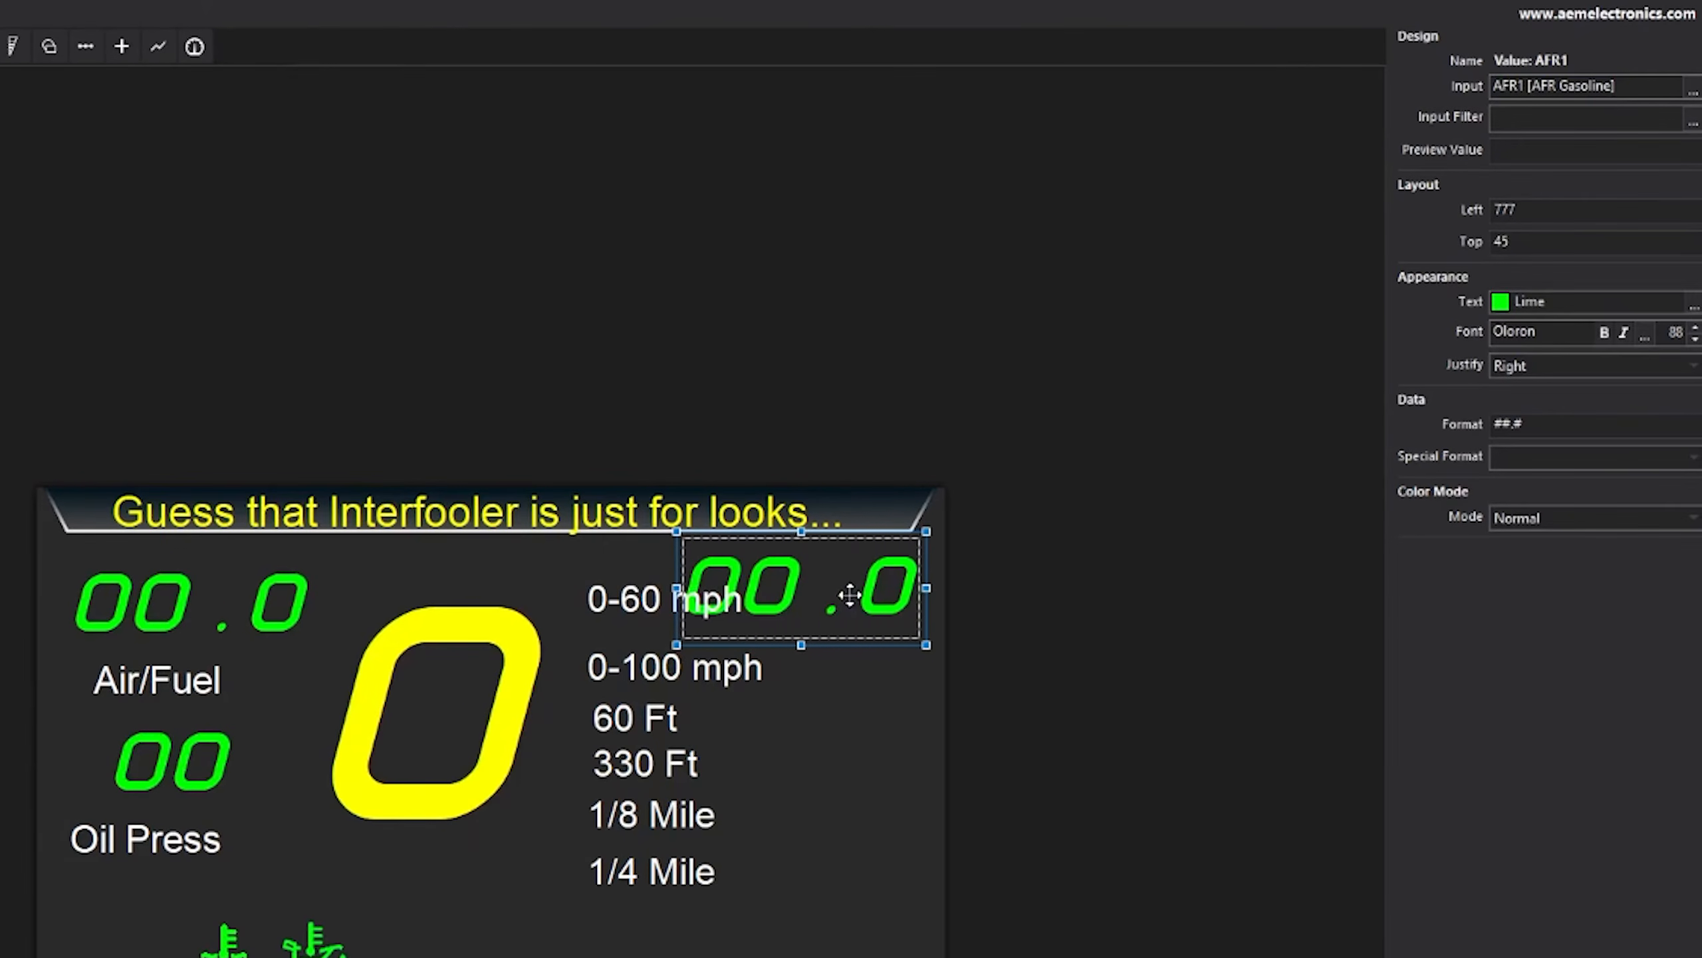
# - Set the copy's font size to 40 and reposition it beside 0-60 mph
pyautogui.doubleClick(1675, 331)
pyautogui.write('40')
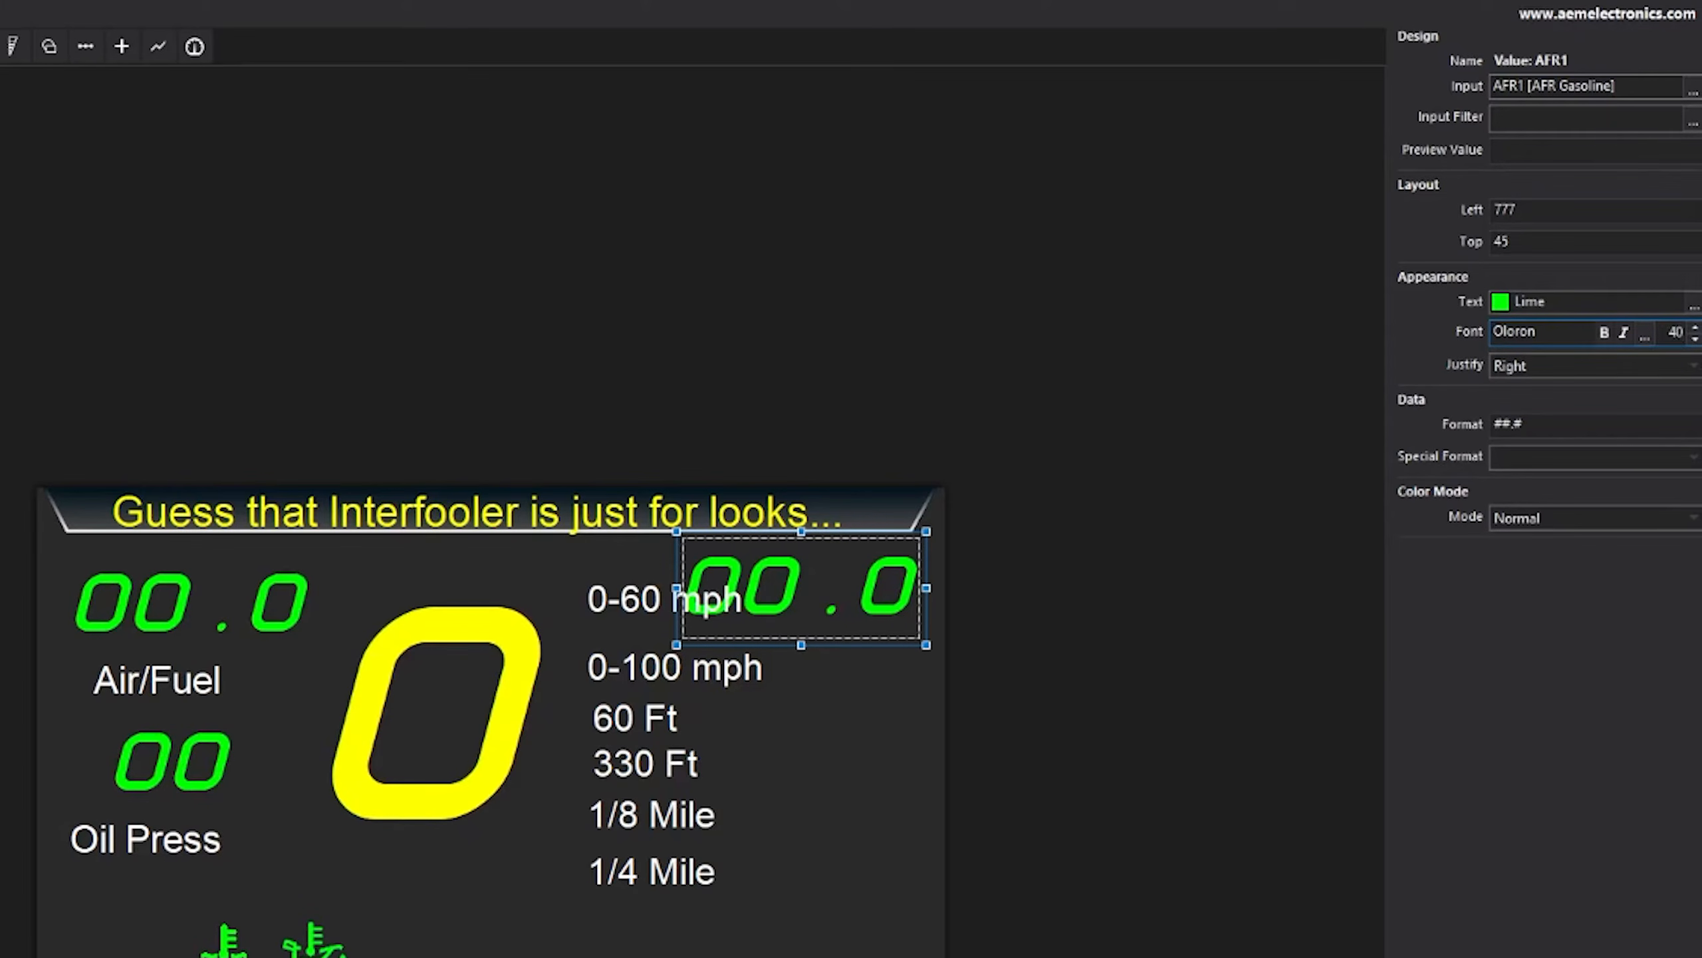
pyautogui.press('Return')
pyautogui.moveTo(897, 568); pyautogui.dragTo(889, 603)
# - Change the copied readout's input channel to the 0-60mph timer
pyautogui.click(1691, 92)
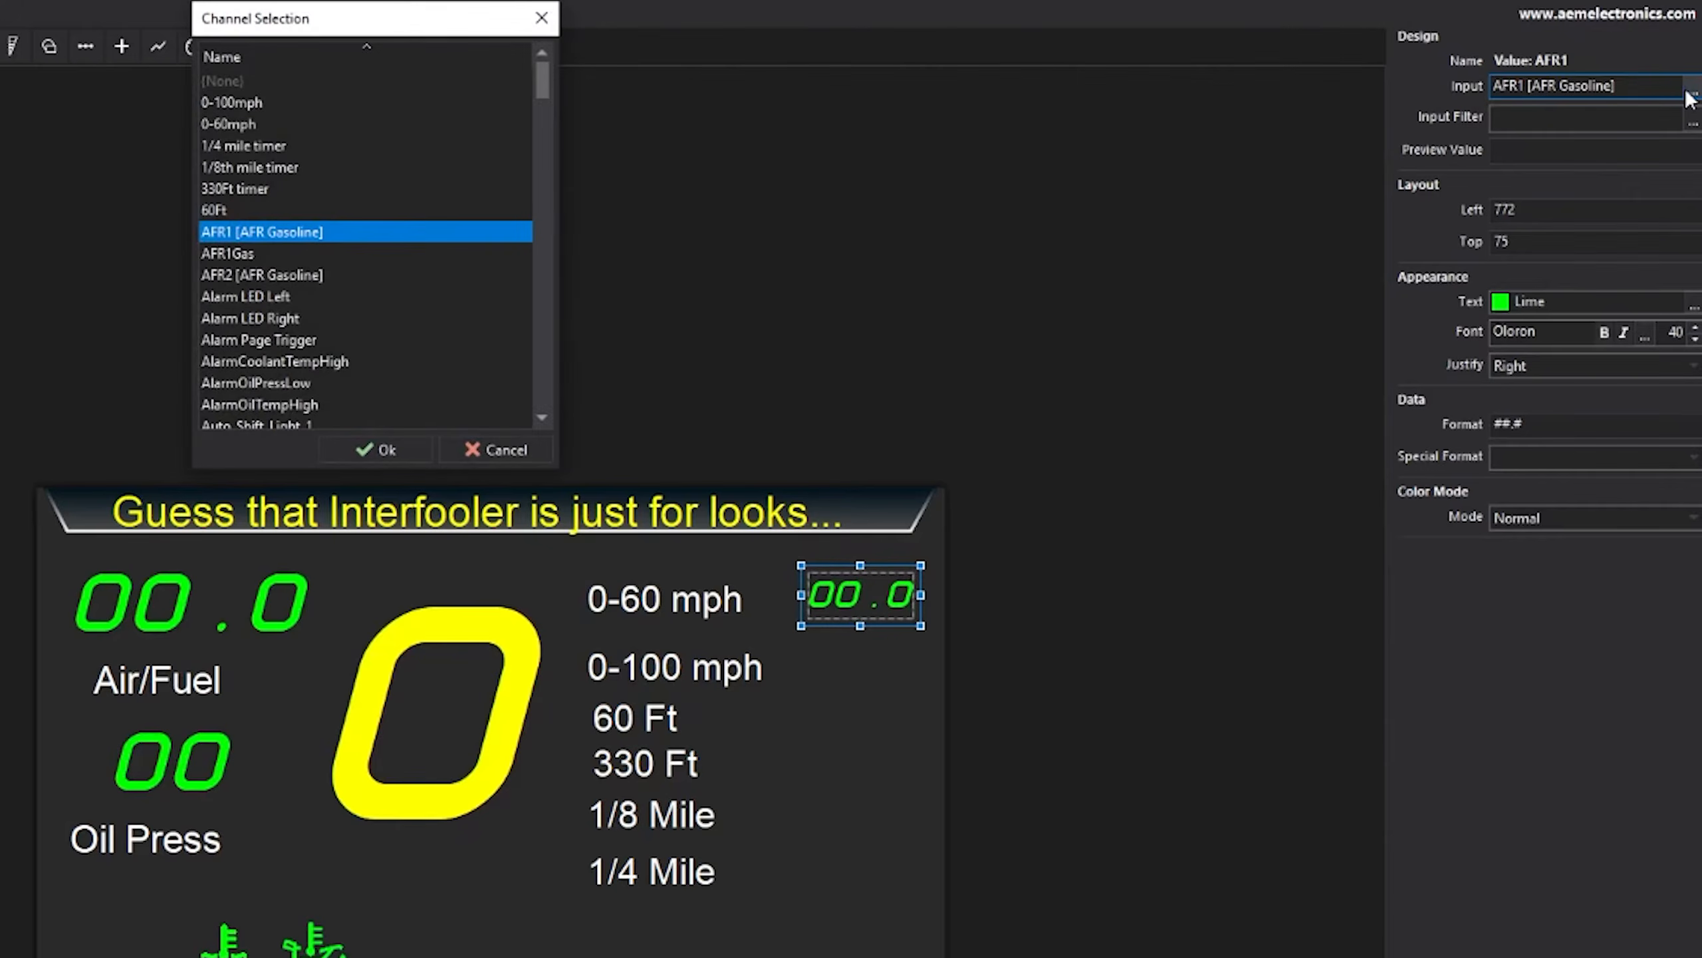
pyautogui.click(303, 275)
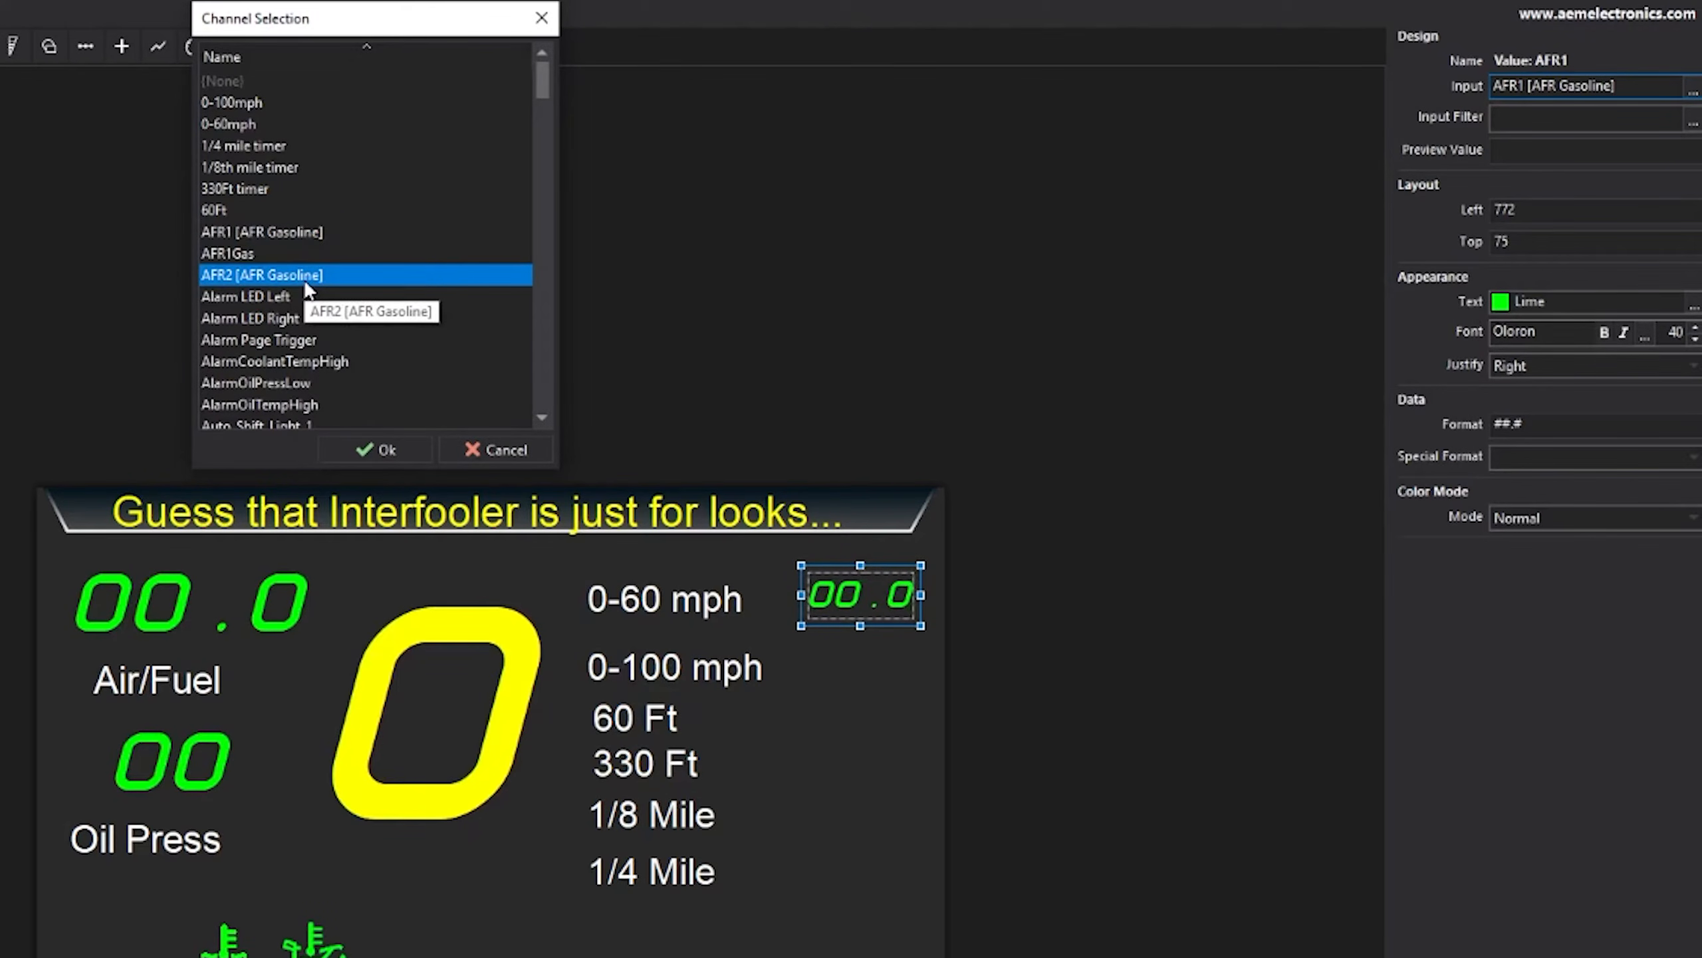
pyautogui.click(227, 125)
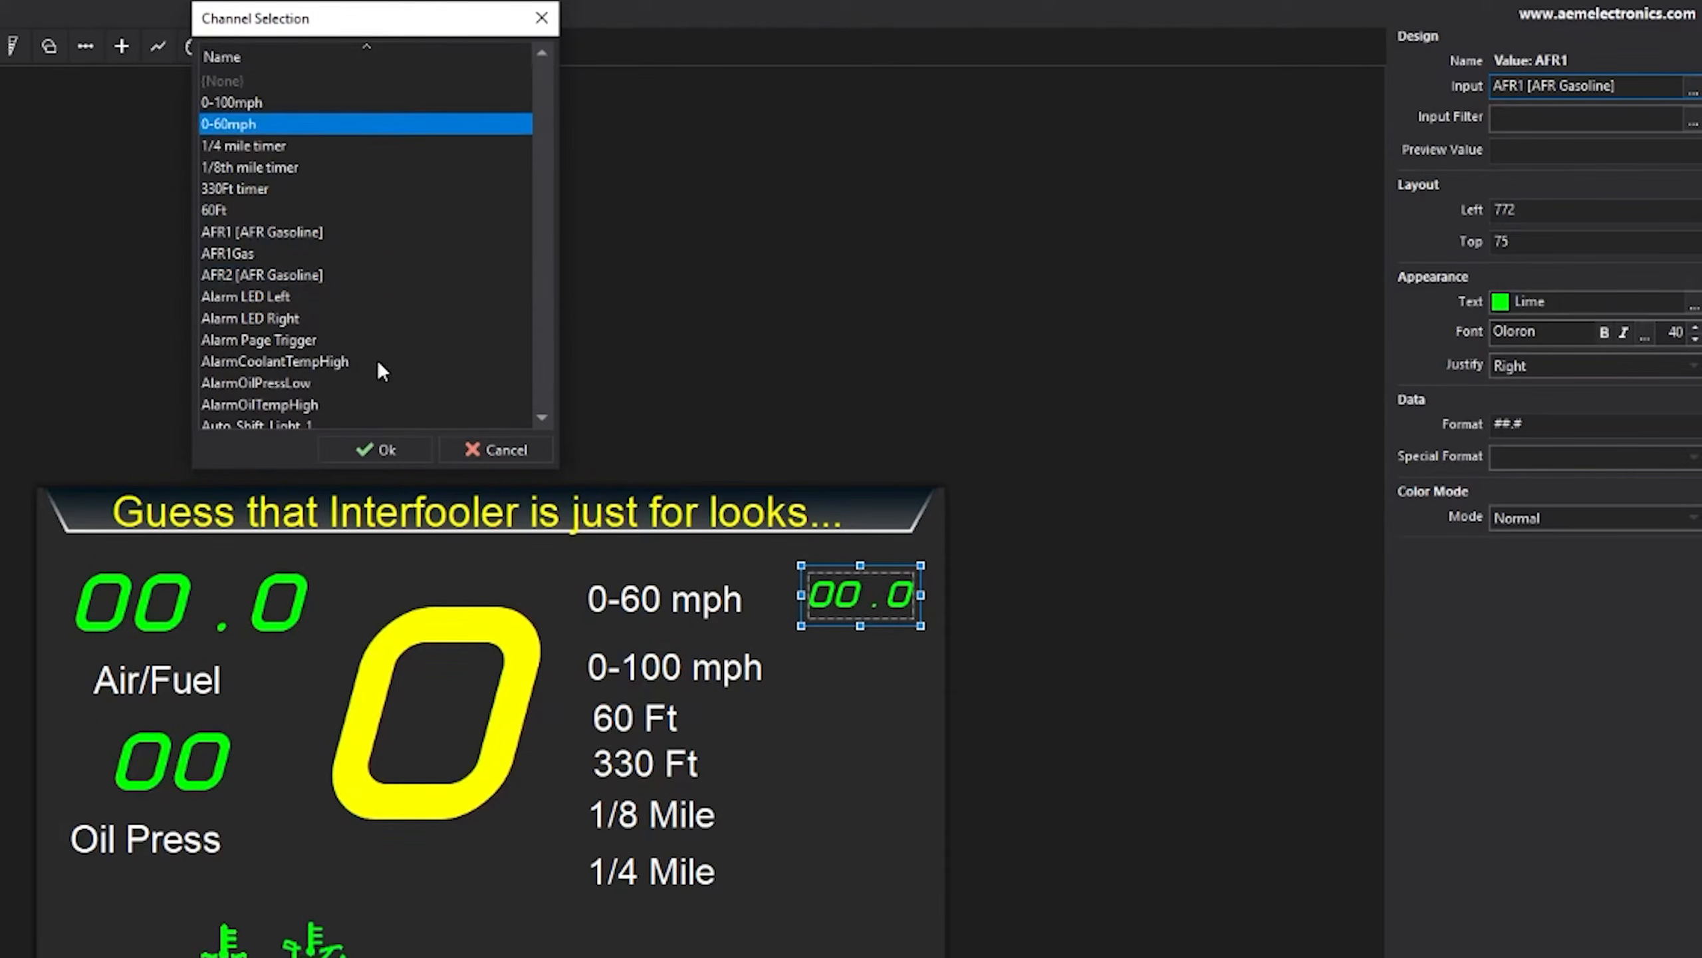
pyautogui.click(393, 453)
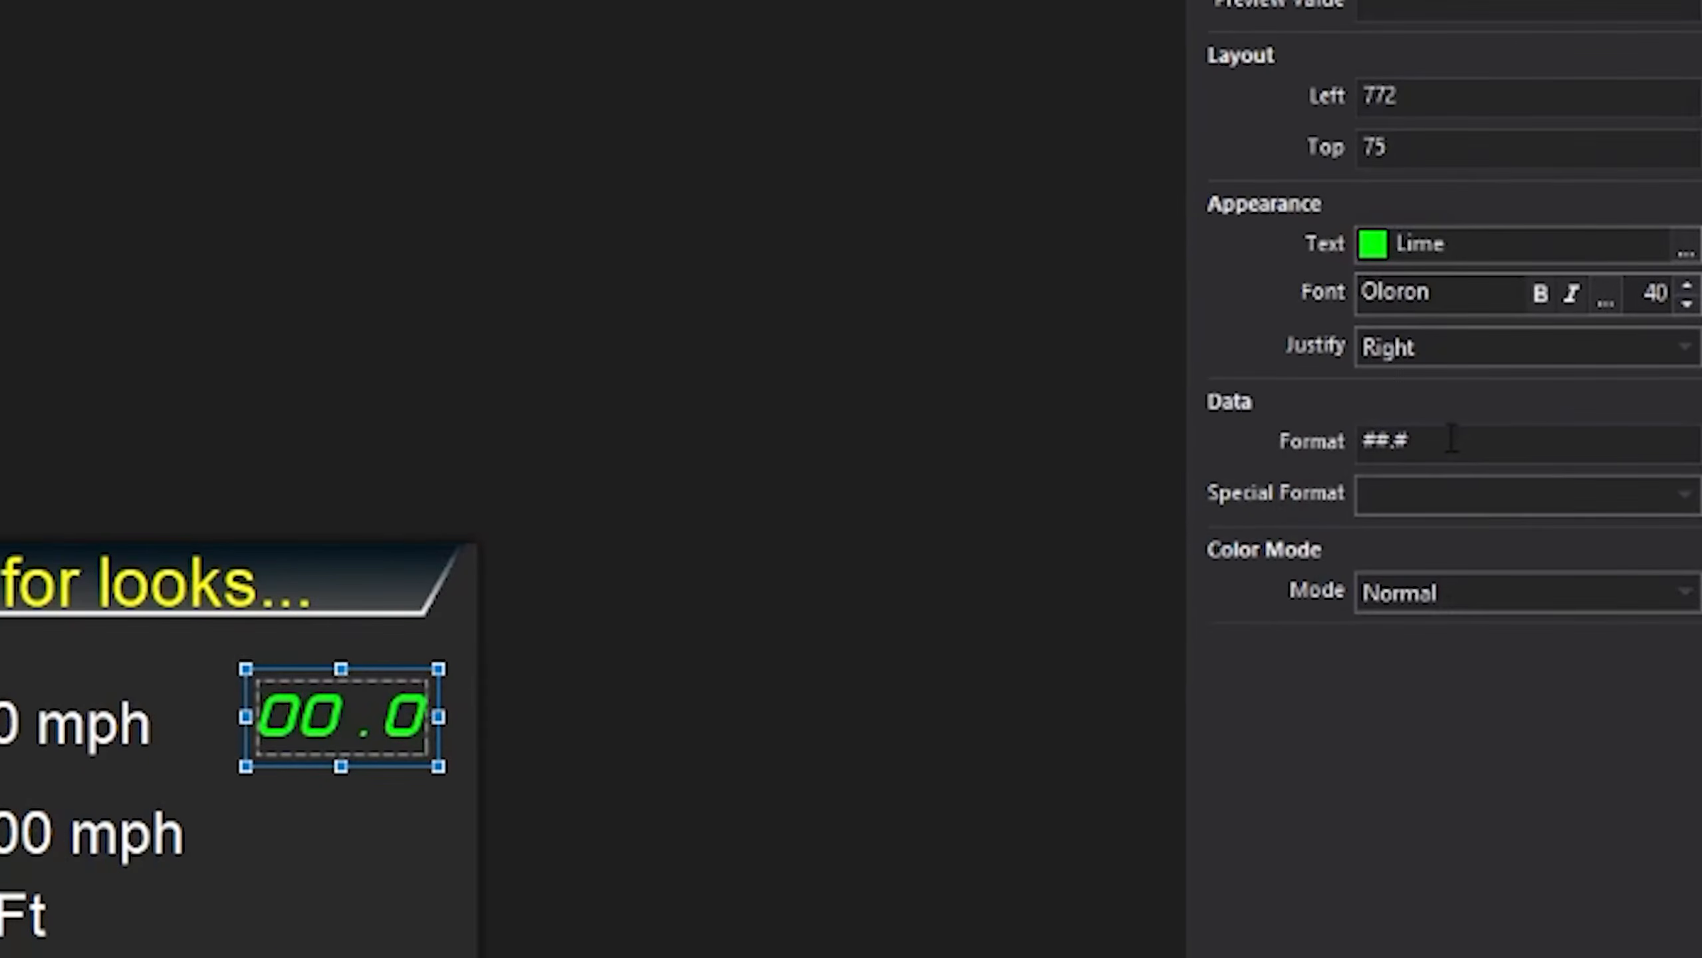
# - Replace the readout's ##.# number format with ss.ff
pyautogui.moveTo(1451, 441)
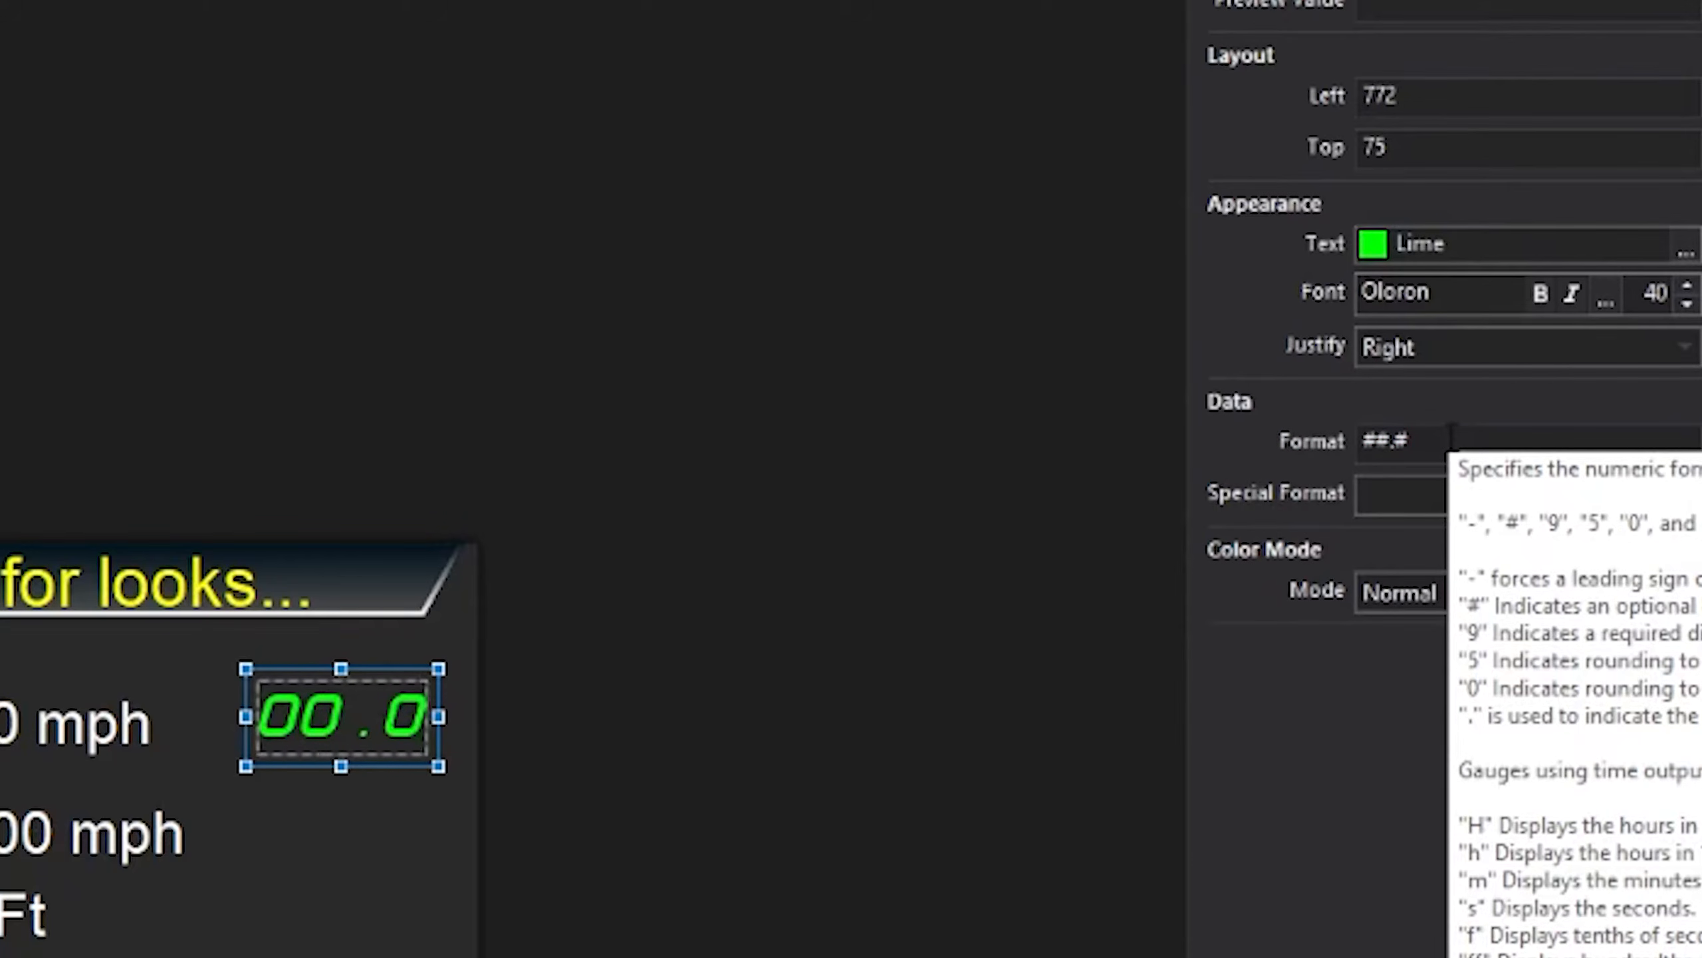
pyautogui.click(1451, 441)
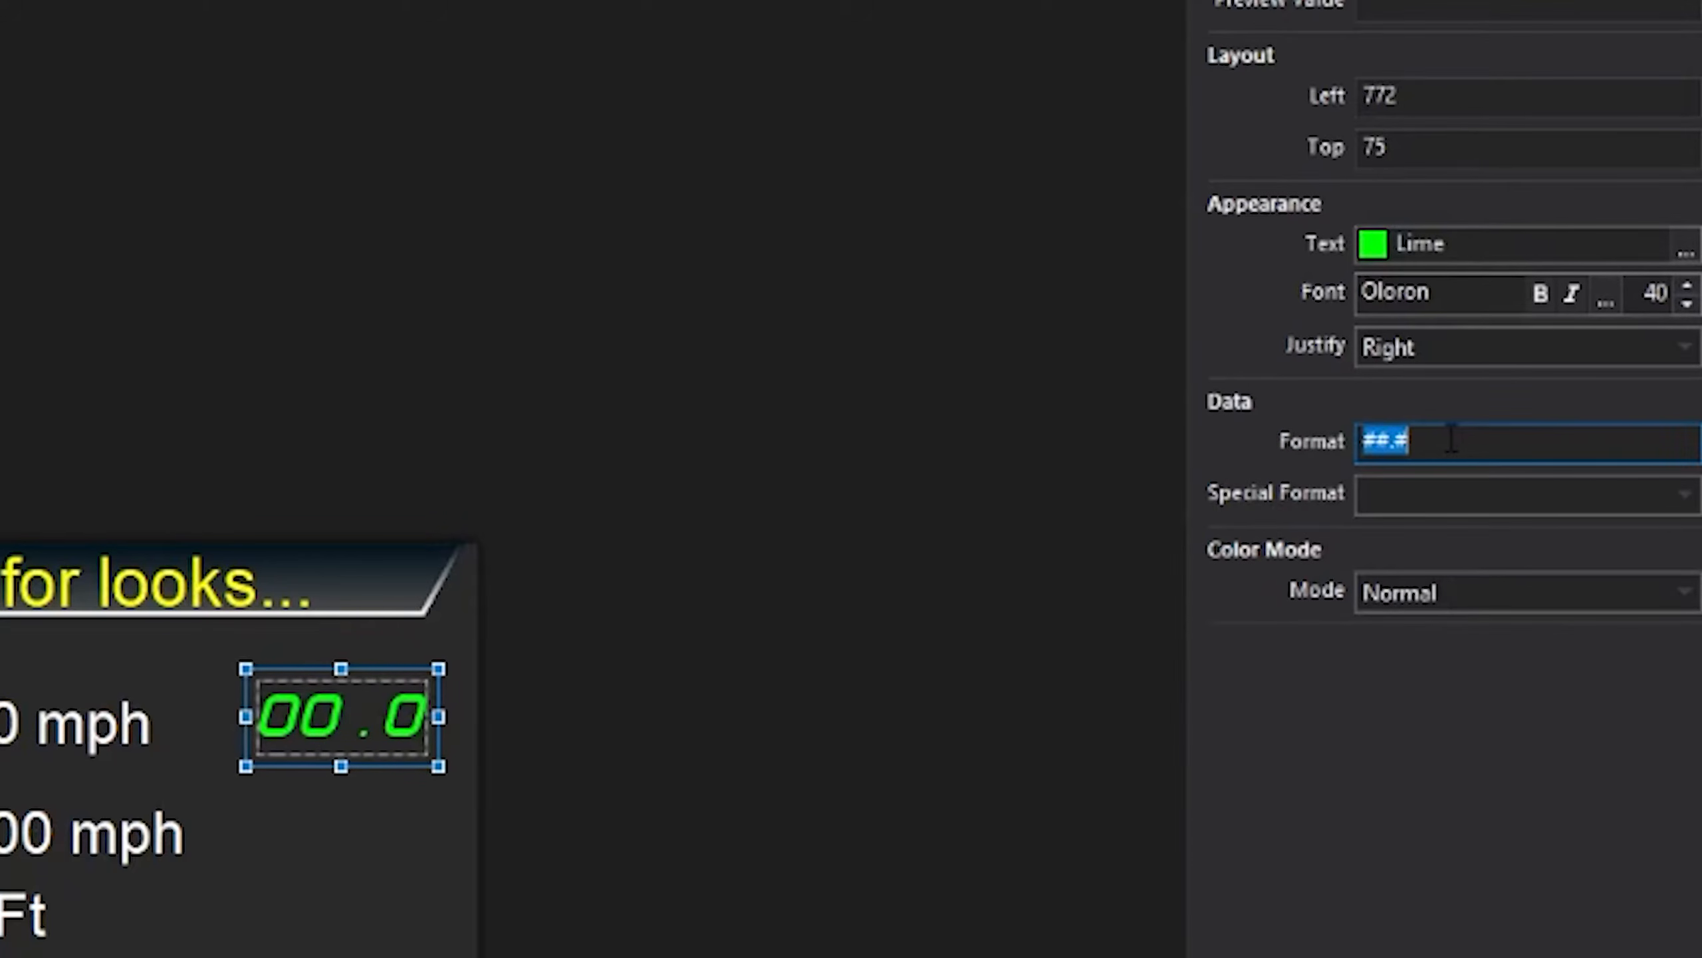
pyautogui.click(1427, 444)
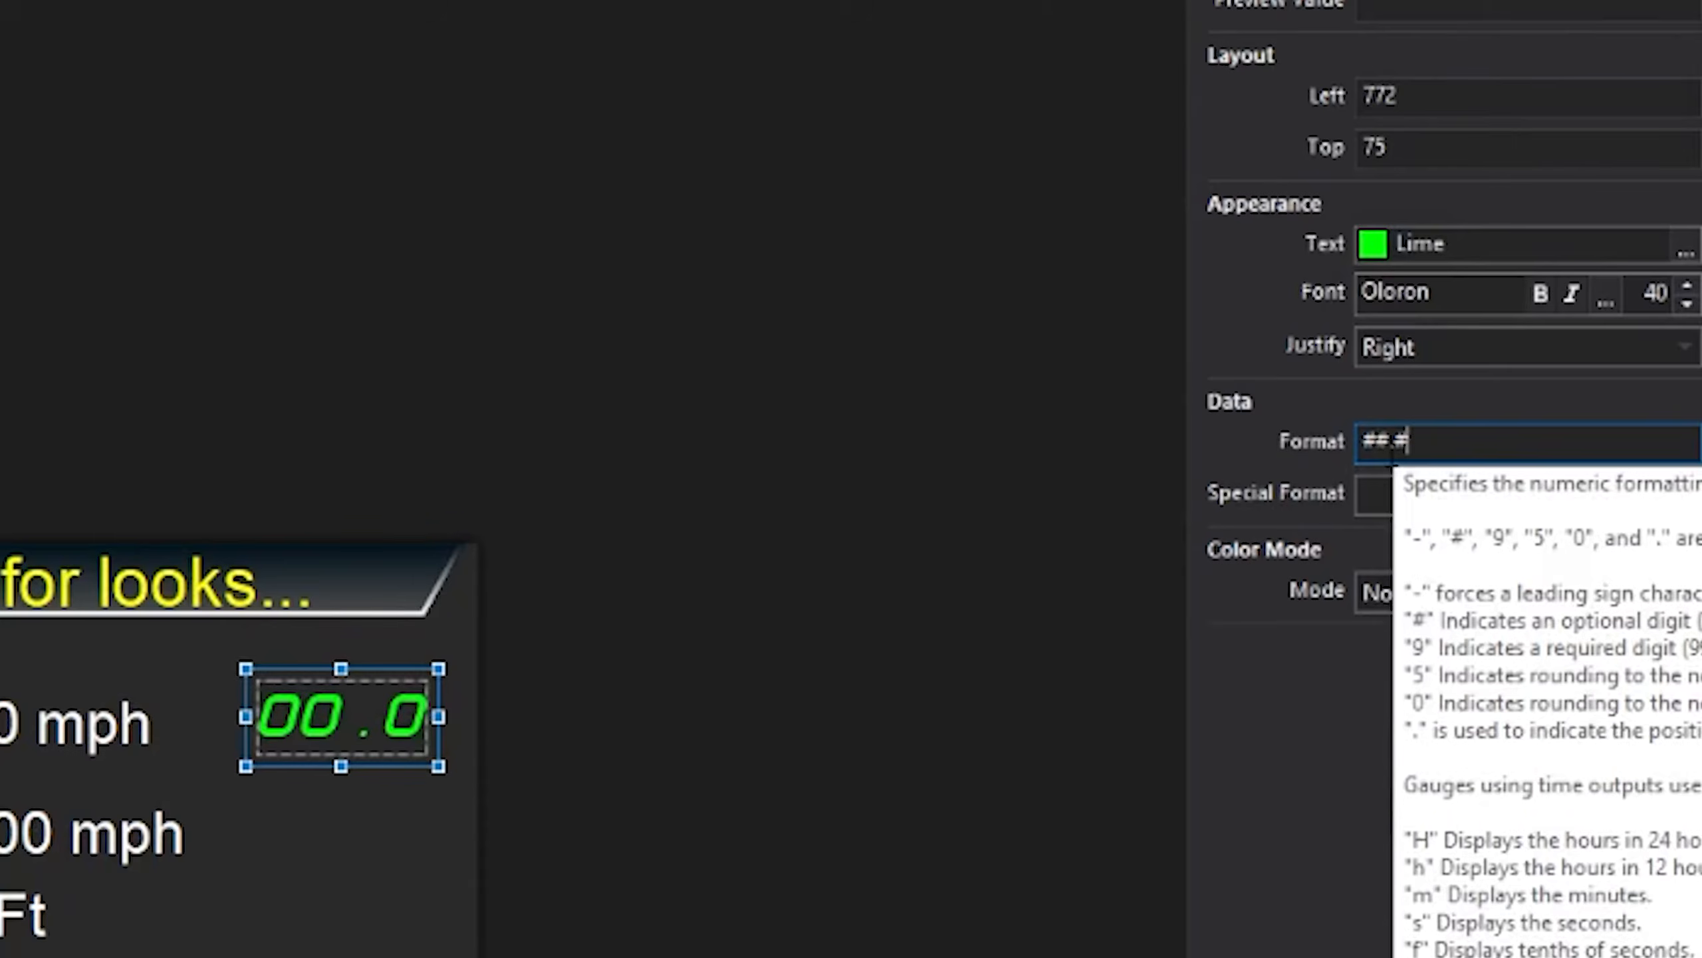
pyautogui.hotkey('ctrl', 'a')
pyautogui.write('ss.ff')
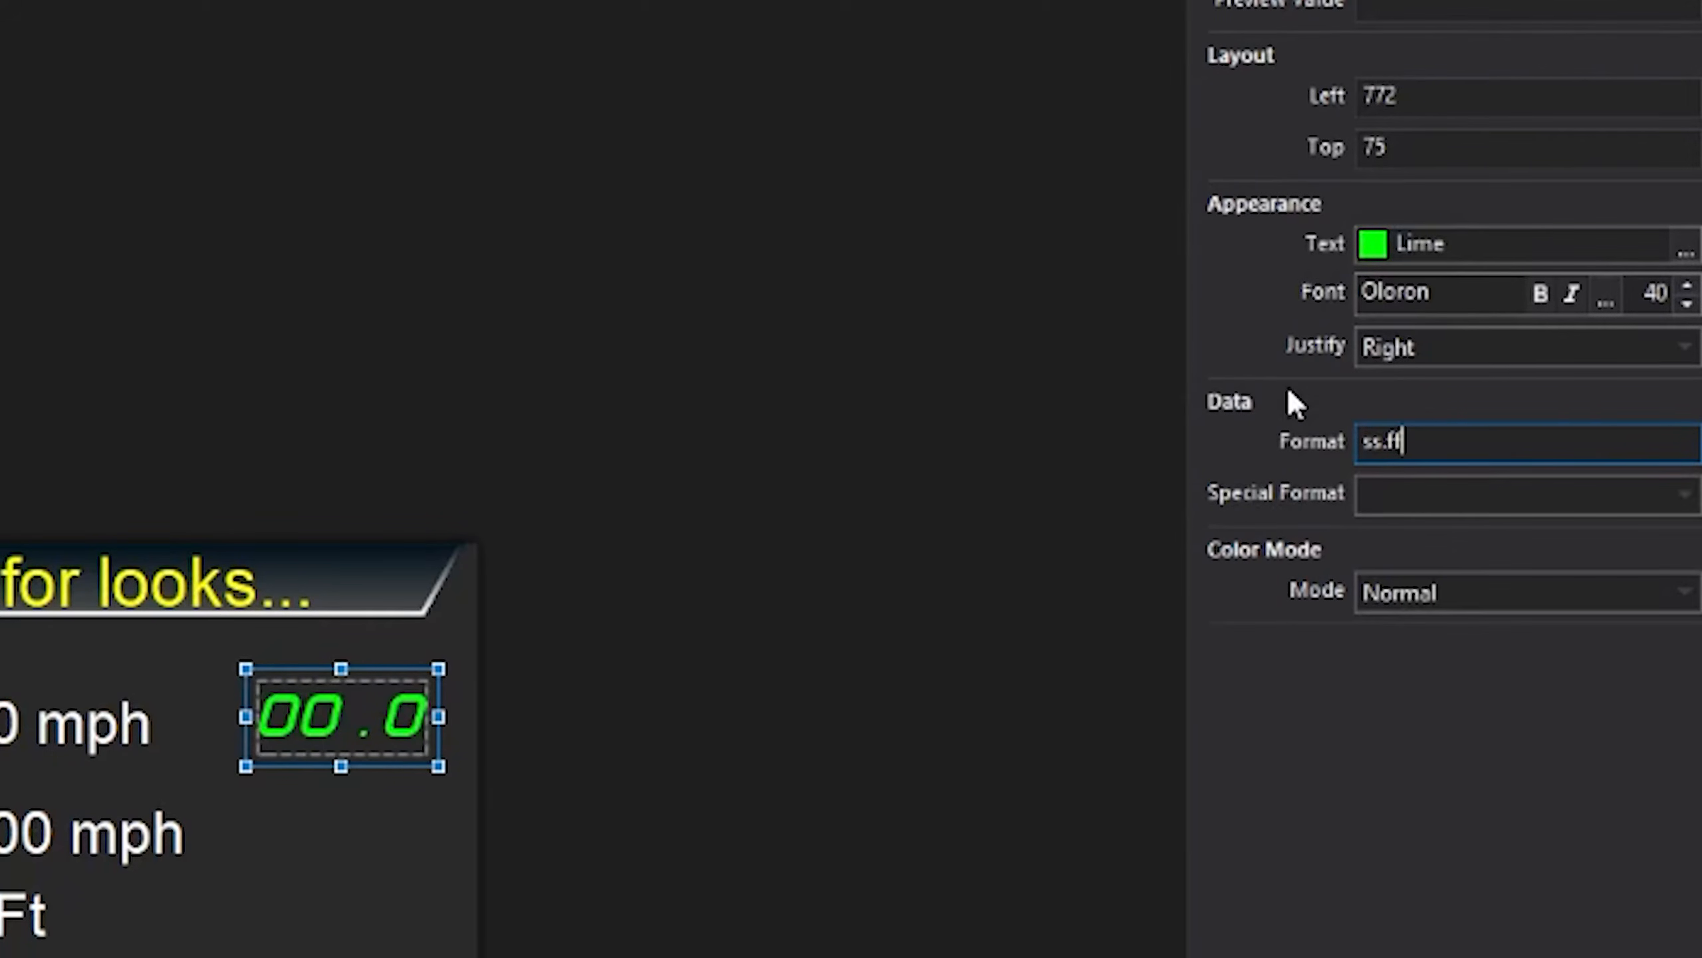
pyautogui.click(1287, 386)
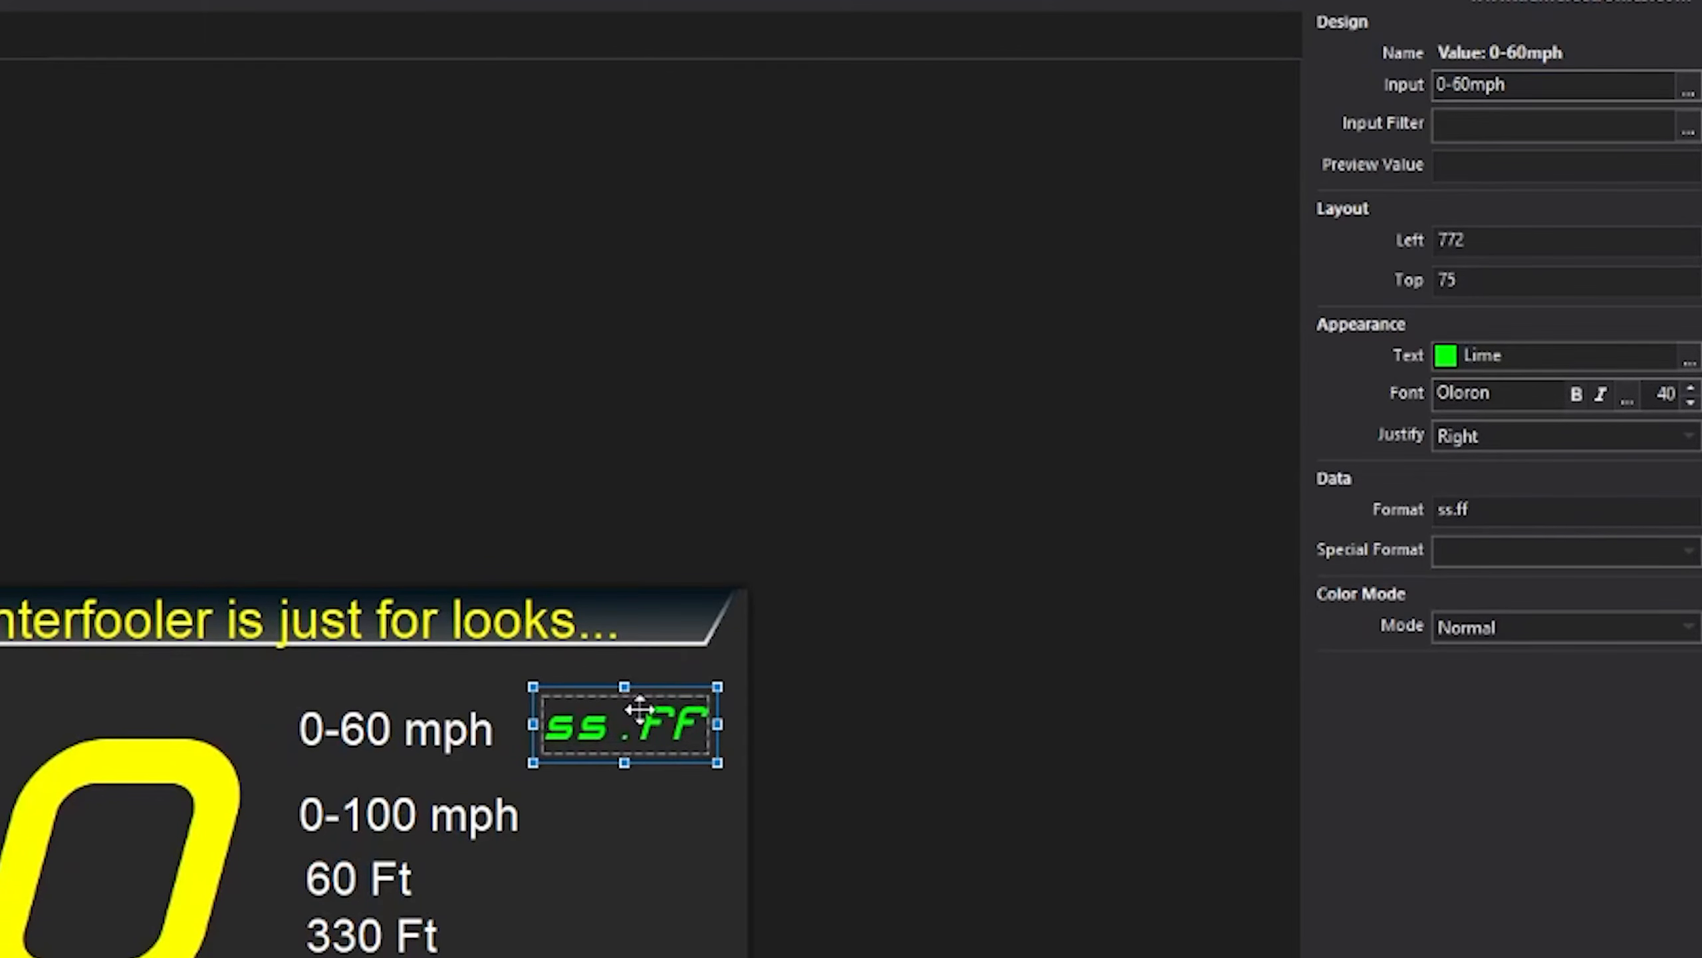
# - Place a timer readout beside 0-100 mph and set its input to the 0-100mph channel
pyautogui.click(636, 812)
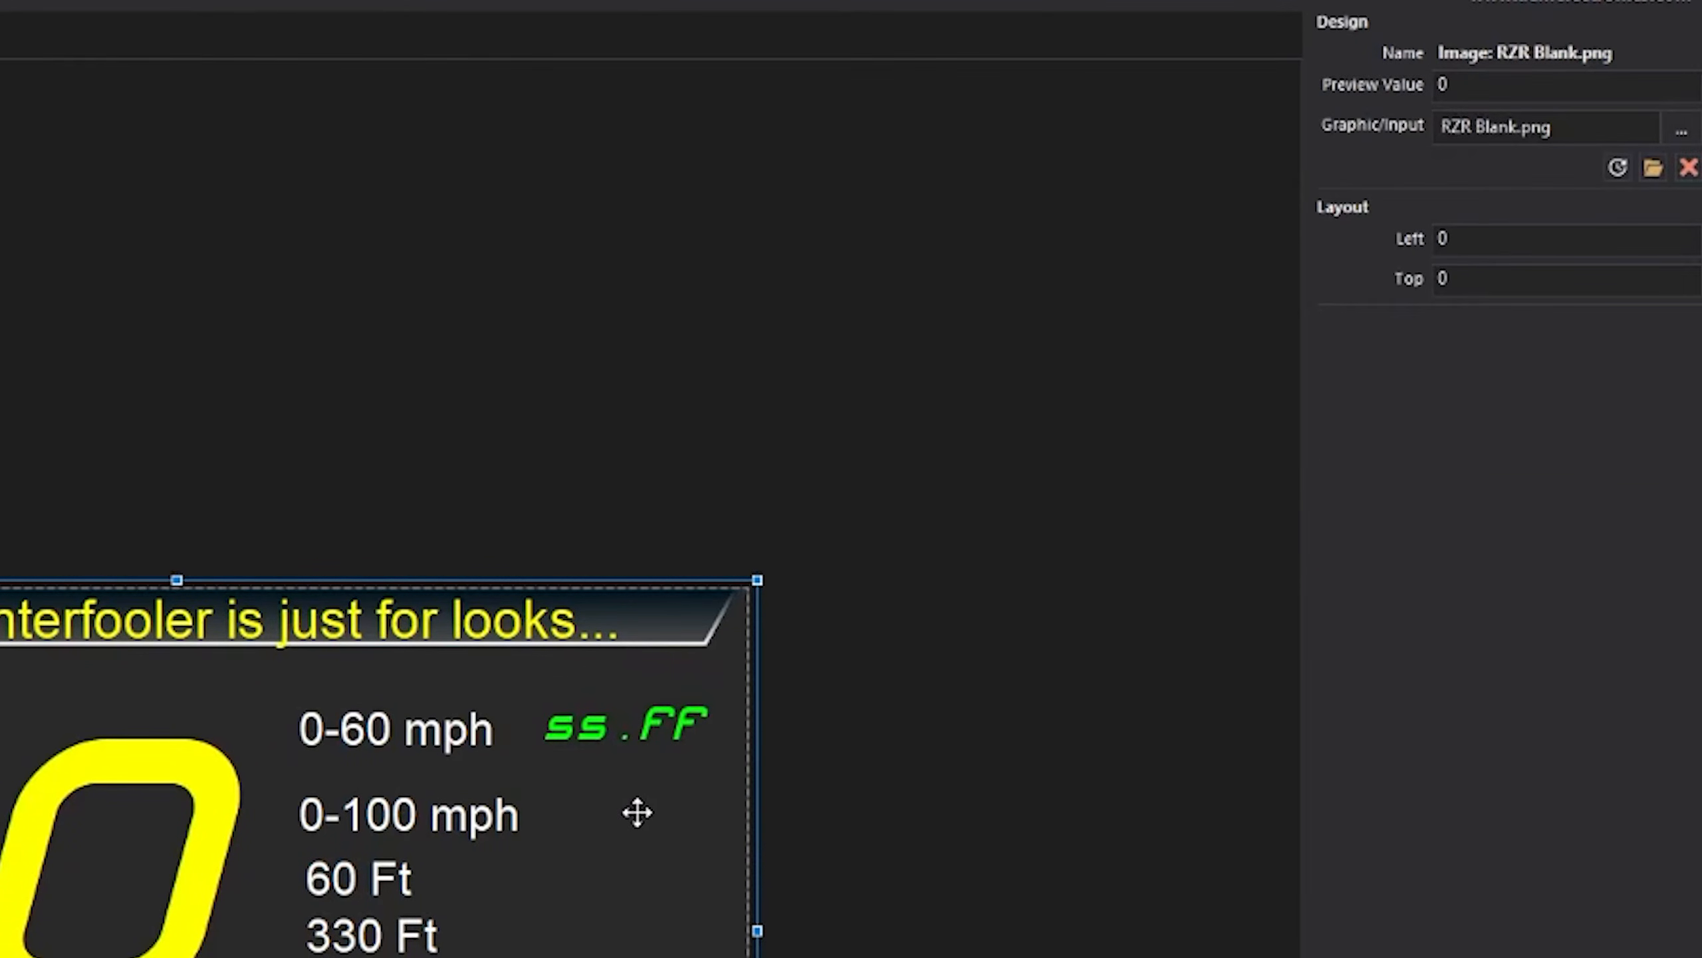
pyautogui.moveTo(617, 722); pyautogui.dragTo(630, 812)
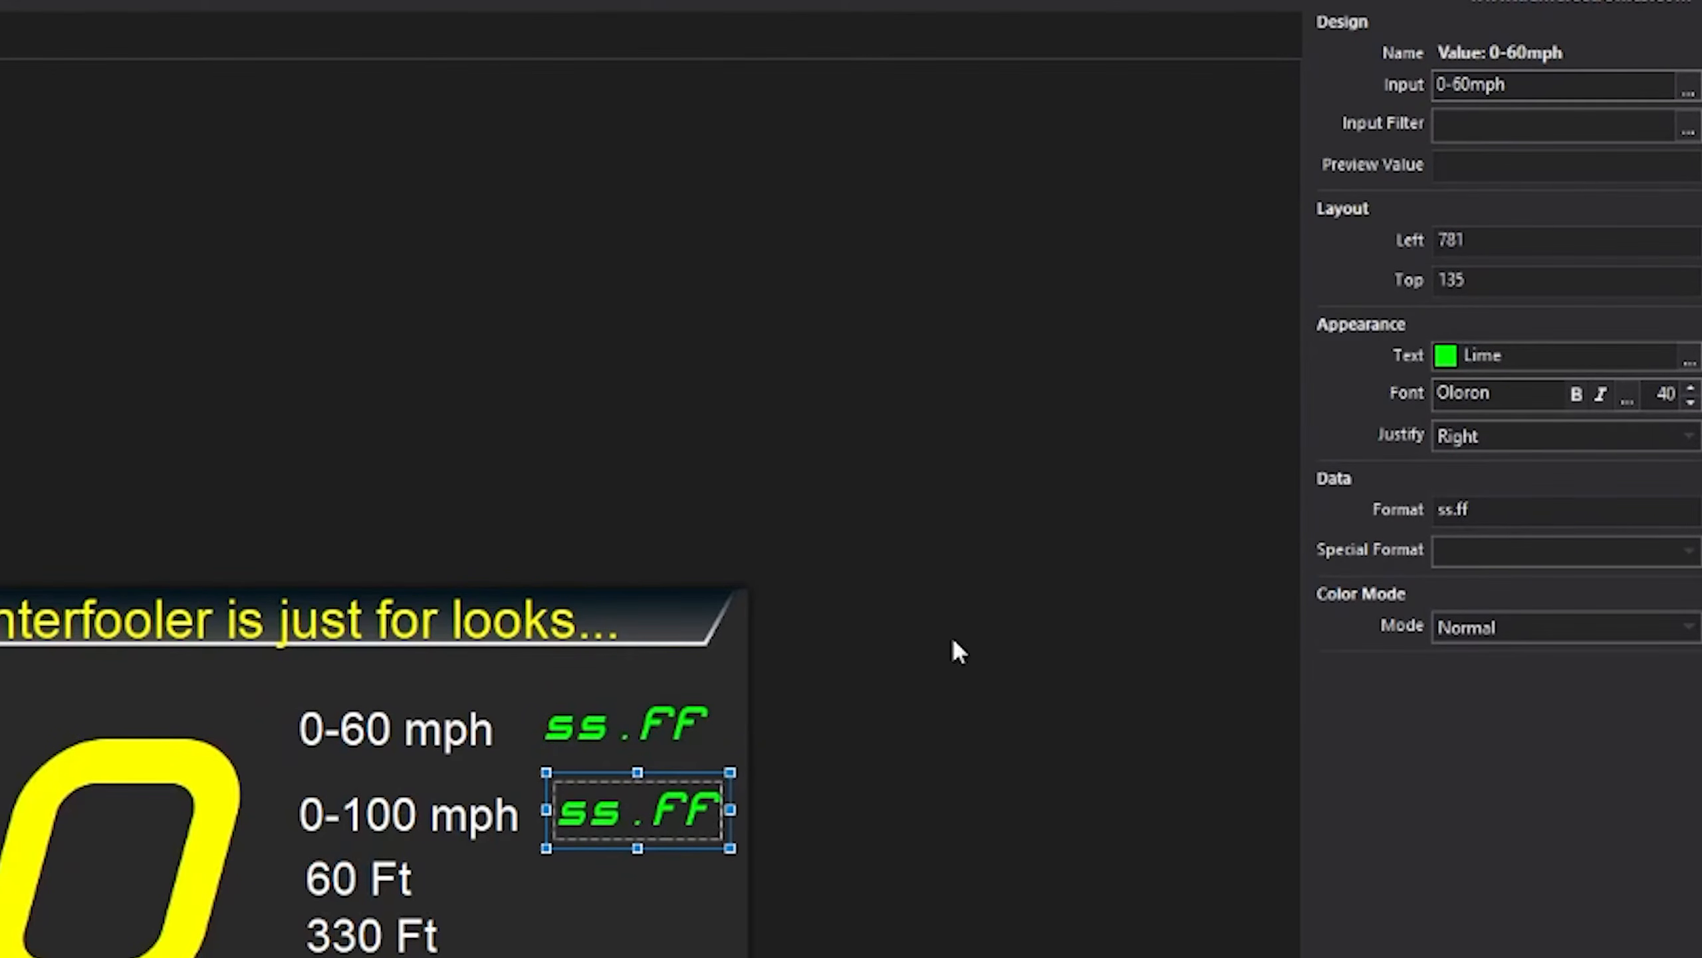
pyautogui.click(1688, 93)
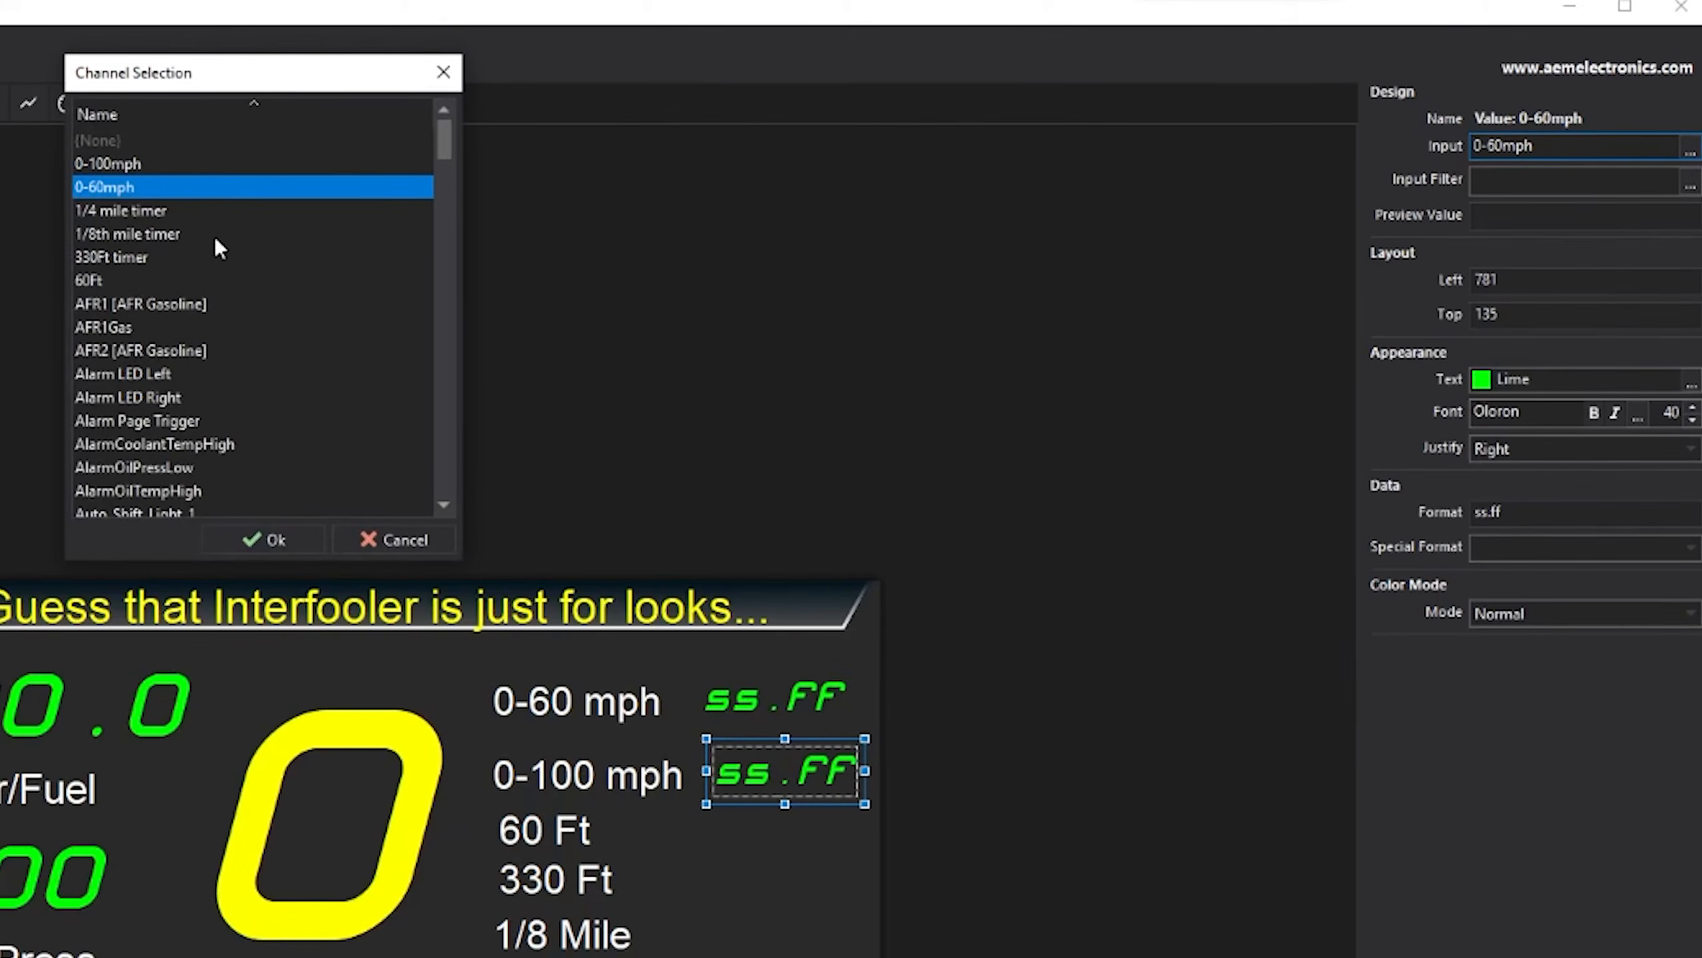
pyautogui.click(120, 166)
pyautogui.click(264, 539)
pyautogui.click(771, 824)
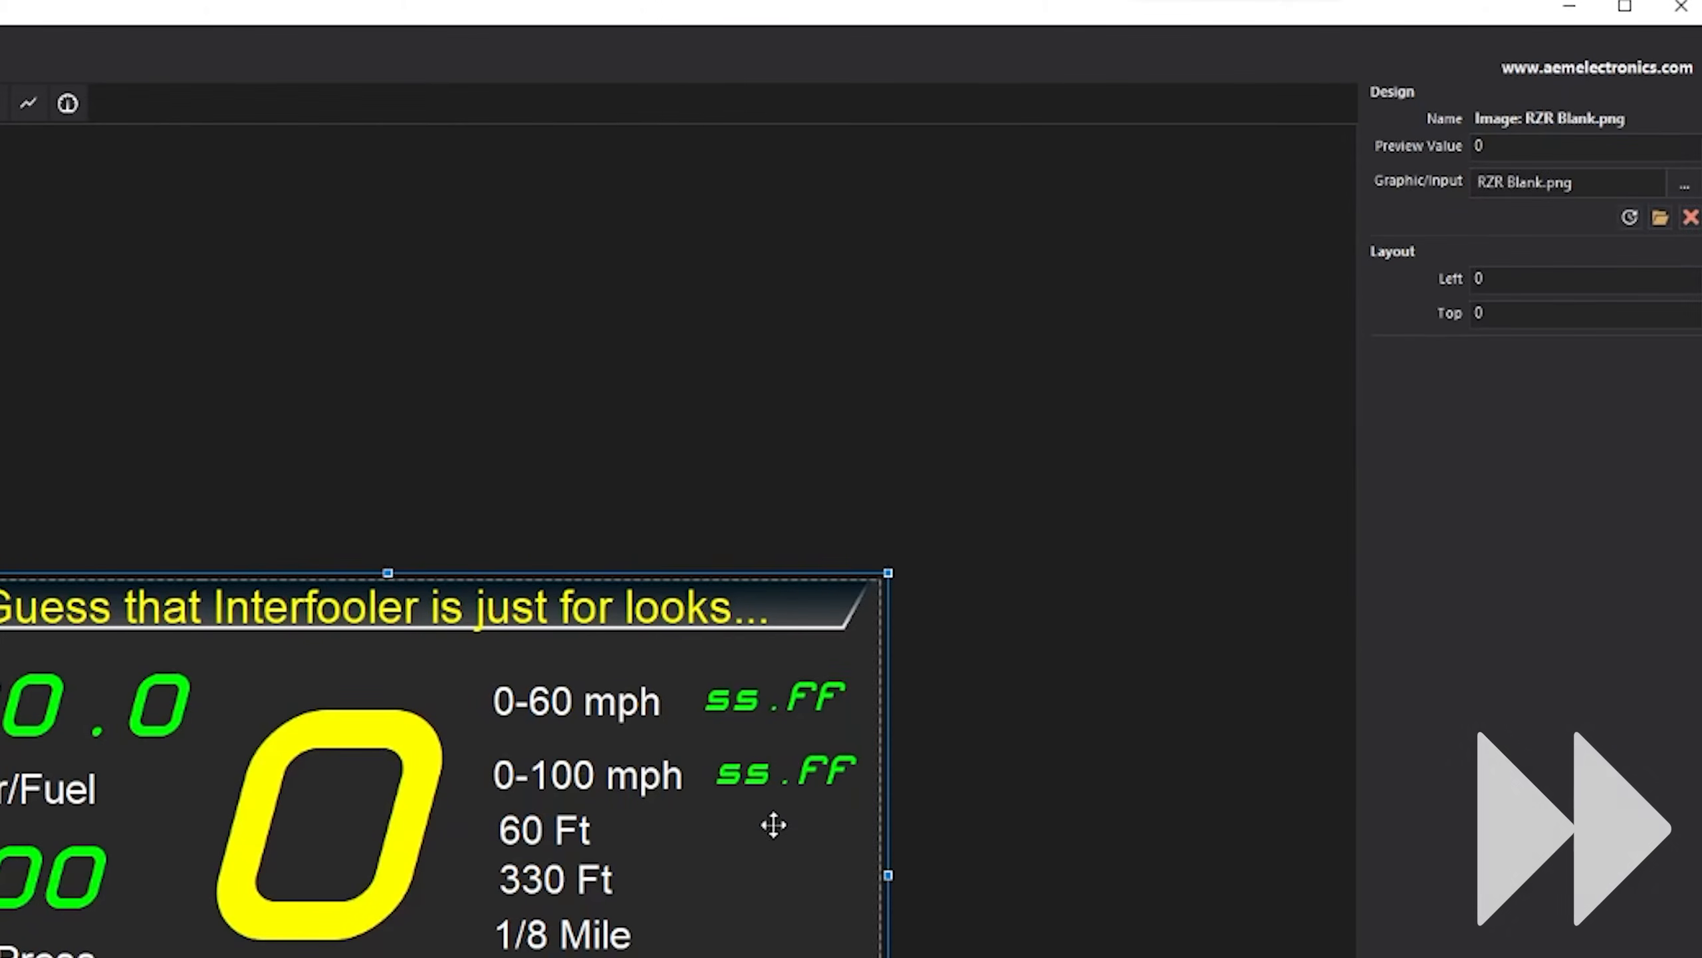
# - Paste another timer readout and set its input to the 60Ft channel
pyautogui.hotkey('ctrl', 'v')
pyautogui.click(1689, 147)
pyautogui.click(89, 281)
pyautogui.click(263, 540)
pyautogui.click(774, 746)
# - Paste readouts beside 330 Ft and 1/8 Mile, assigning the 330Ft and 1/8th mile timer channels
pyautogui.hotkey('ctrl', 'v')
pyautogui.click(1690, 149)
pyautogui.moveTo(772, 715); pyautogui.dragTo(771, 939)
pyautogui.click(153, 258)
pyautogui.hotkey('ctrl', 'v')
pyautogui.hotkey('ctrl', 'v')
pyautogui.moveTo(771, 715); pyautogui.dragTo(764, 955)
pyautogui.click(751, 775)
pyautogui.click(764, 955)
pyautogui.click(1690, 151)
pyautogui.click(757, 931)
pyautogui.click(1690, 154)
pyautogui.click(755, 873)
# - Select all the timer readouts and align them at Layout Left 775
pyautogui.click(777, 700)
pyautogui.keyDown('ctrl'); pyautogui.click(754, 775); pyautogui.keyUp('ctrl')
pyautogui.keyDown('ctrl'); pyautogui.click(747, 829); pyautogui.keyUp('ctrl')
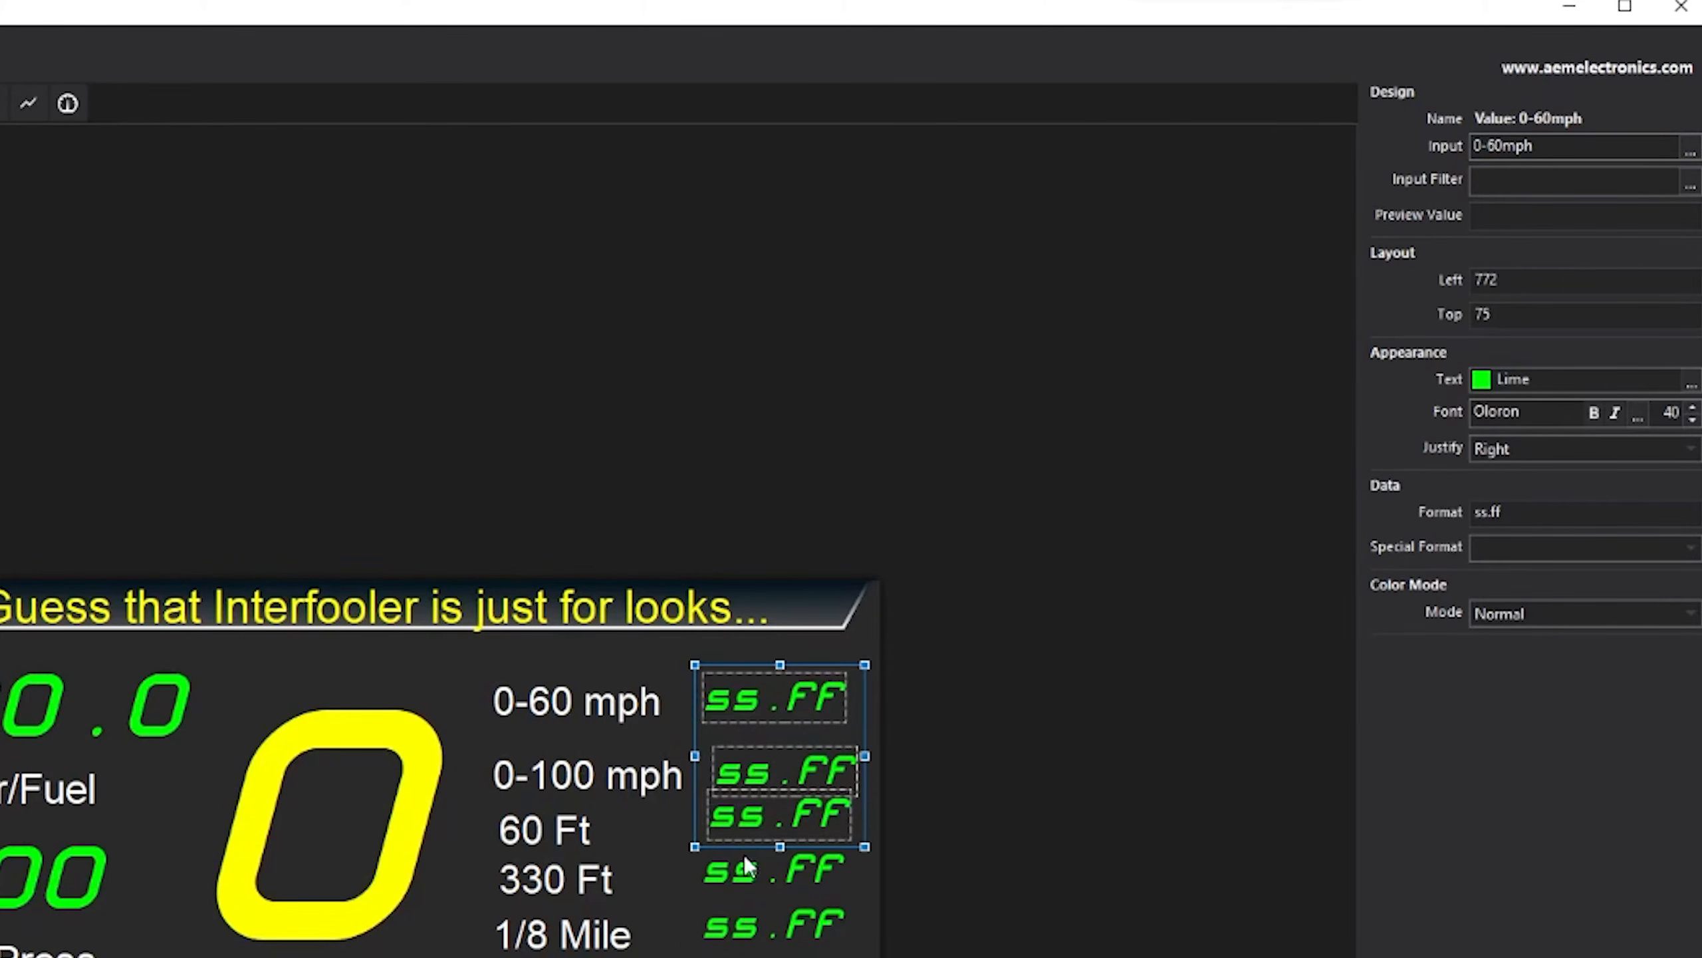
pyautogui.keyDown('ctrl'); pyautogui.click(740, 902); pyautogui.keyUp('ctrl')
pyautogui.keyDown('ctrl'); pyautogui.click(745, 929); pyautogui.keyUp('ctrl')
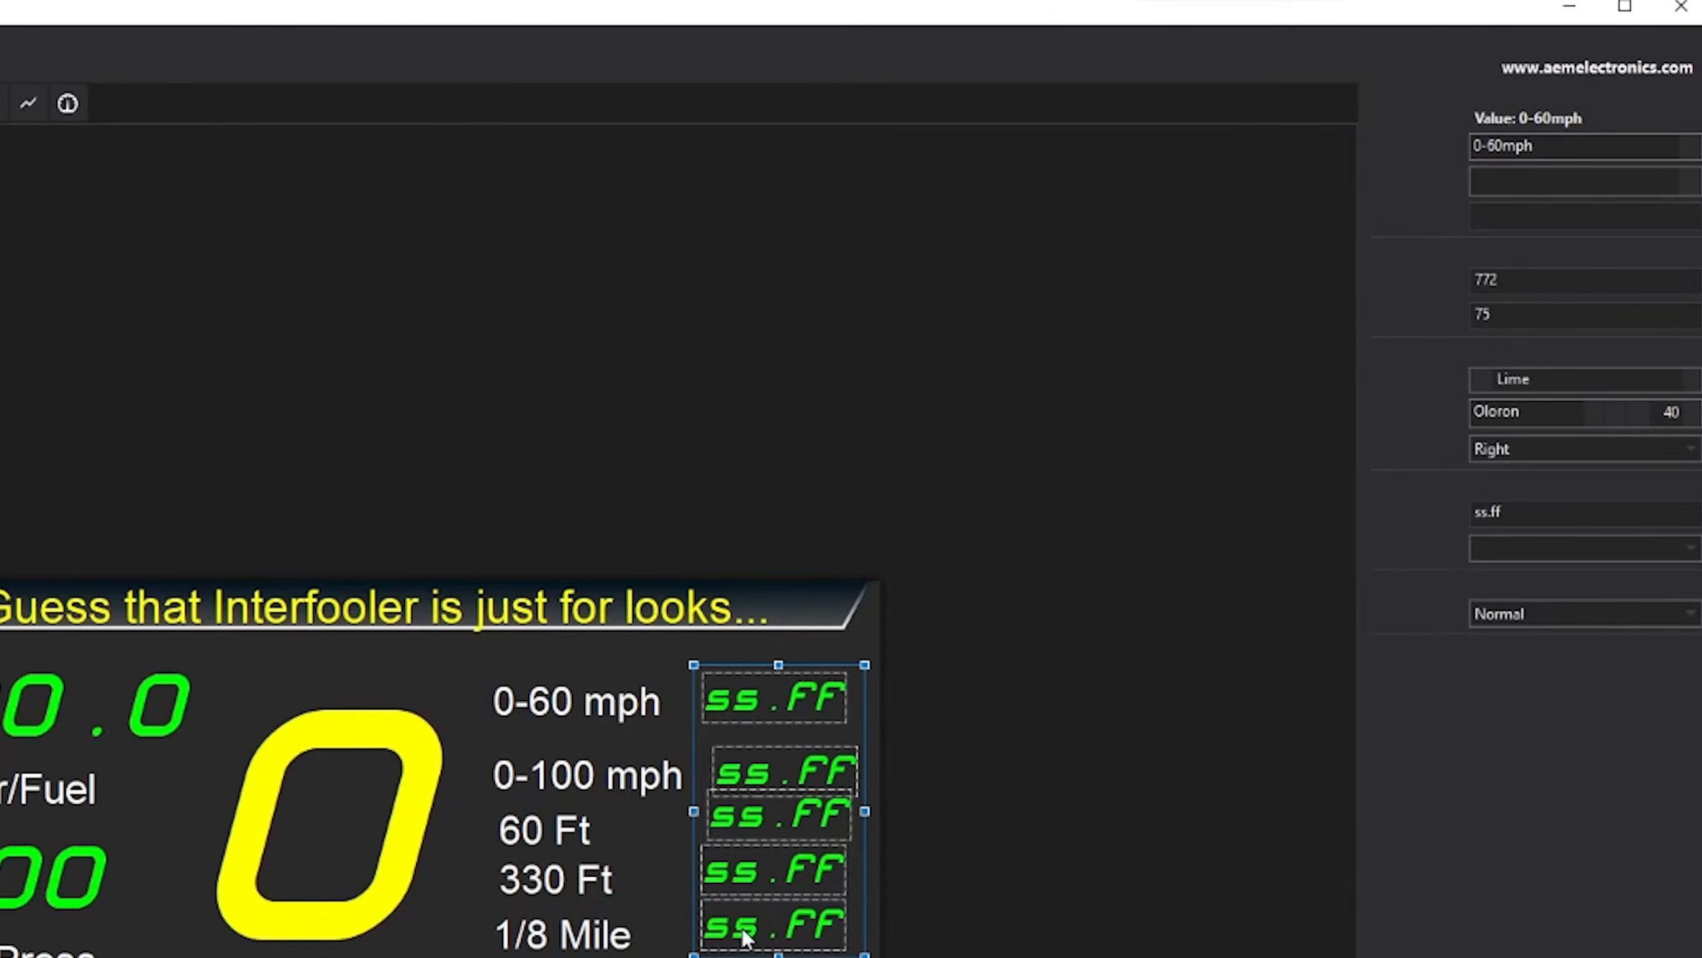
pyautogui.keyDown('ctrl'); pyautogui.click(777, 956); pyautogui.keyUp('ctrl')
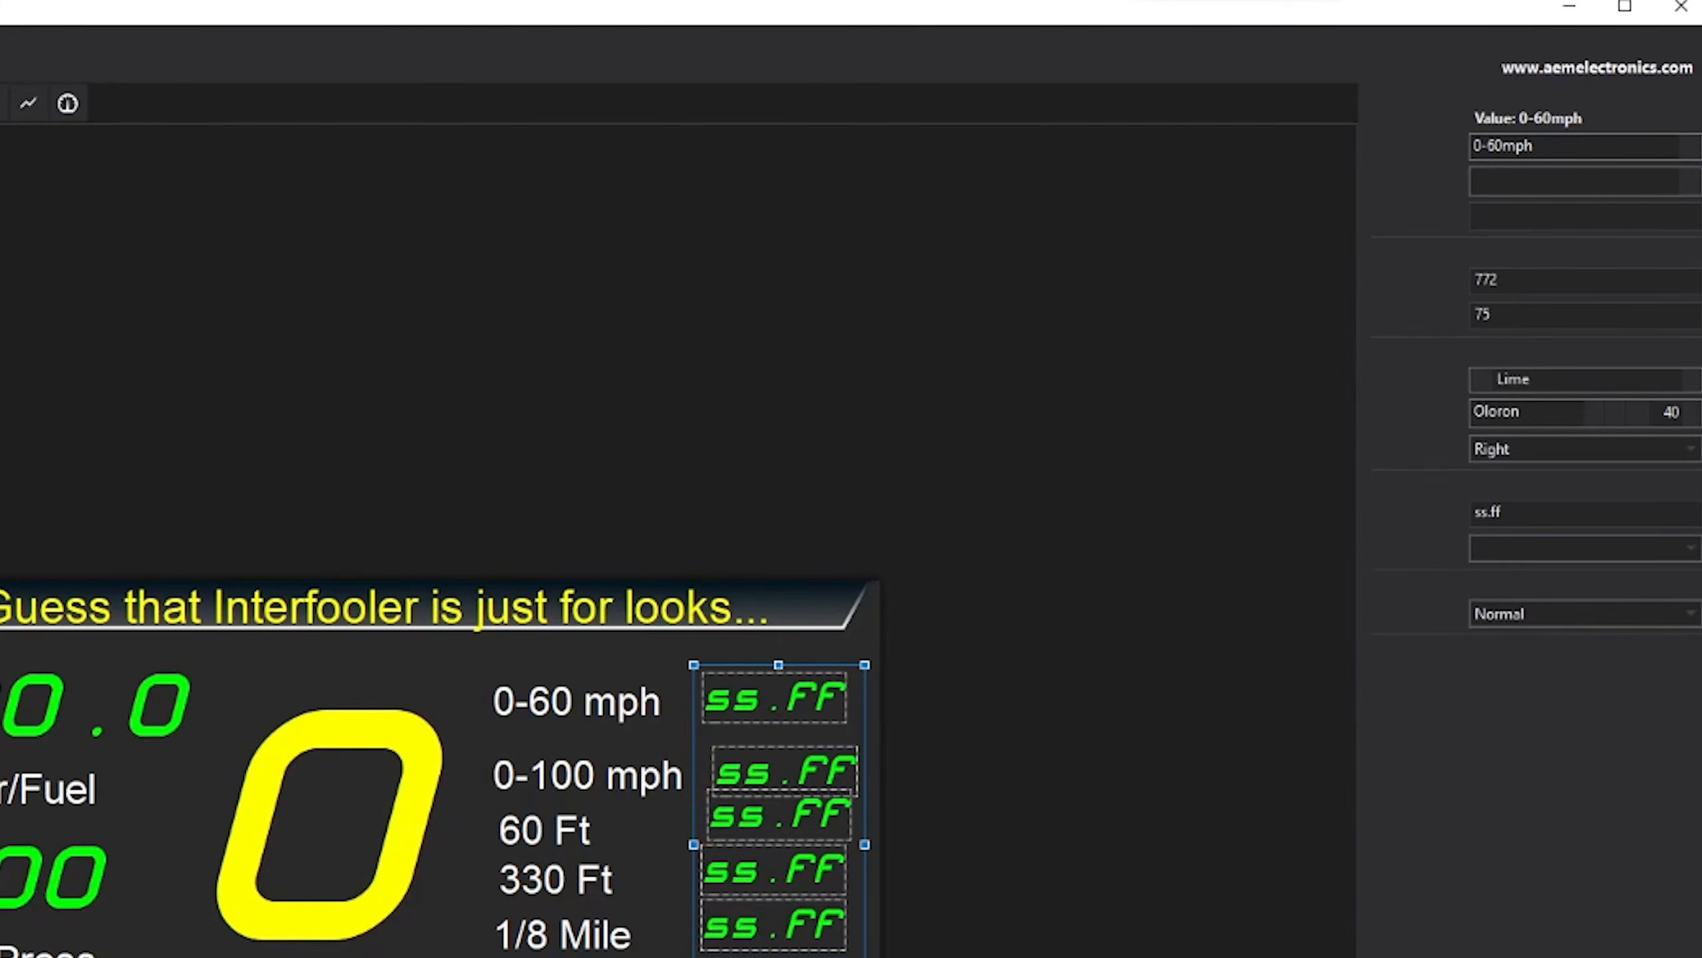
pyautogui.click(1538, 285)
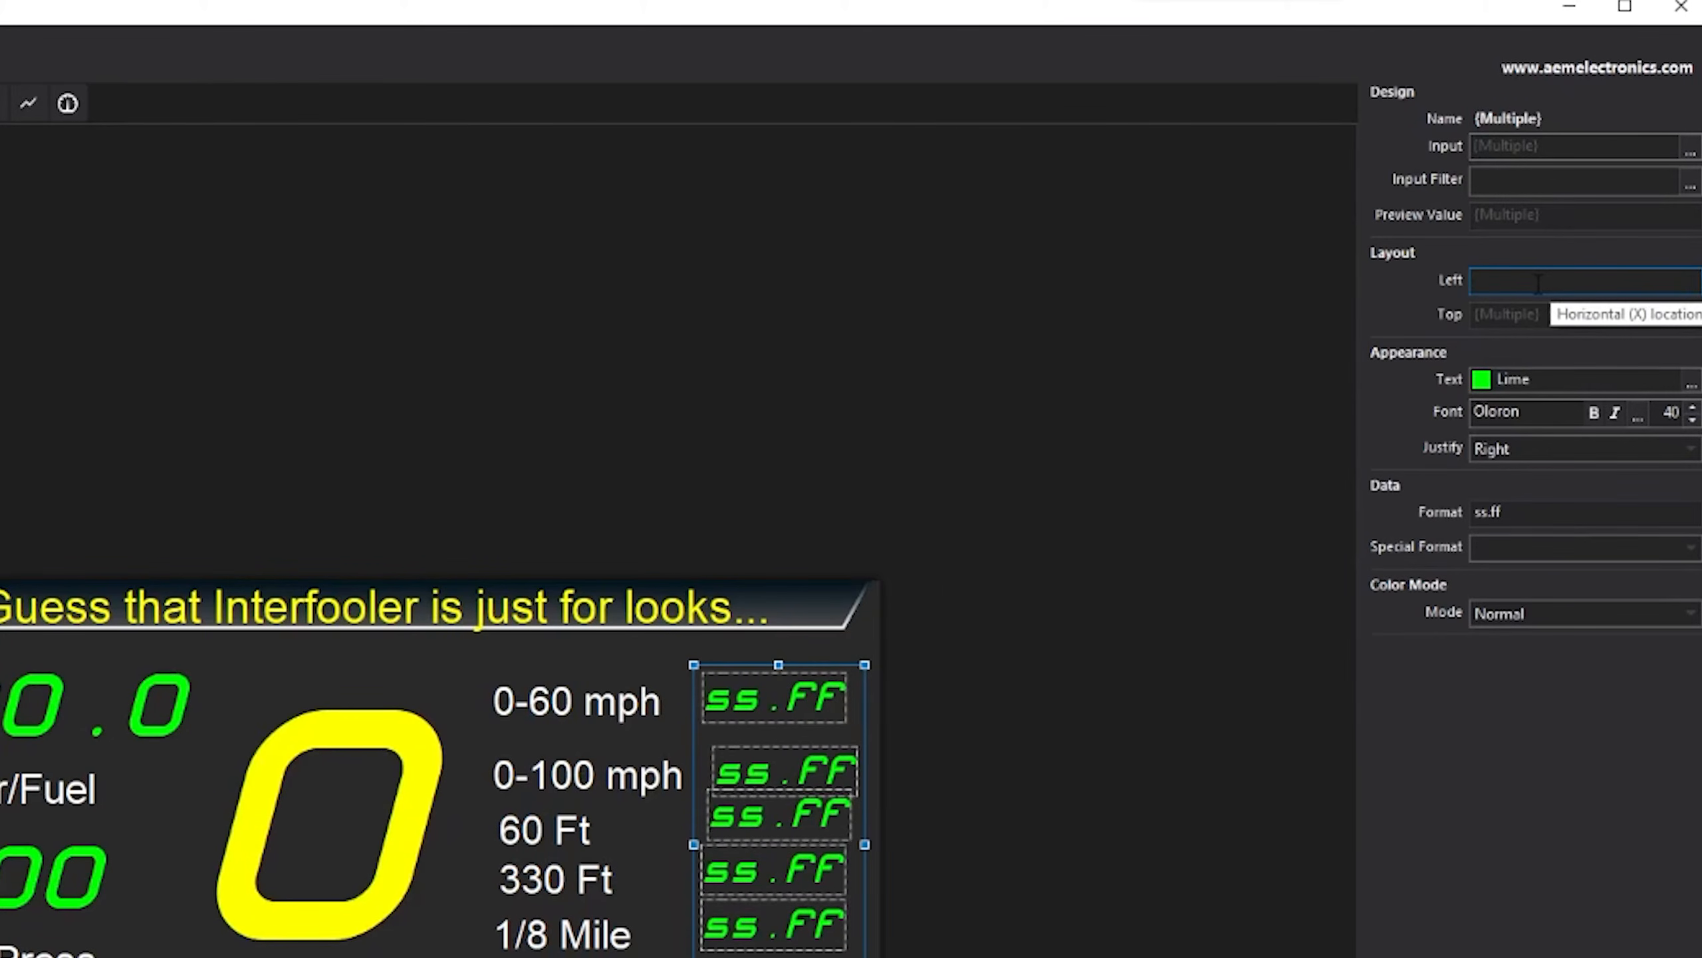
pyautogui.write('775')
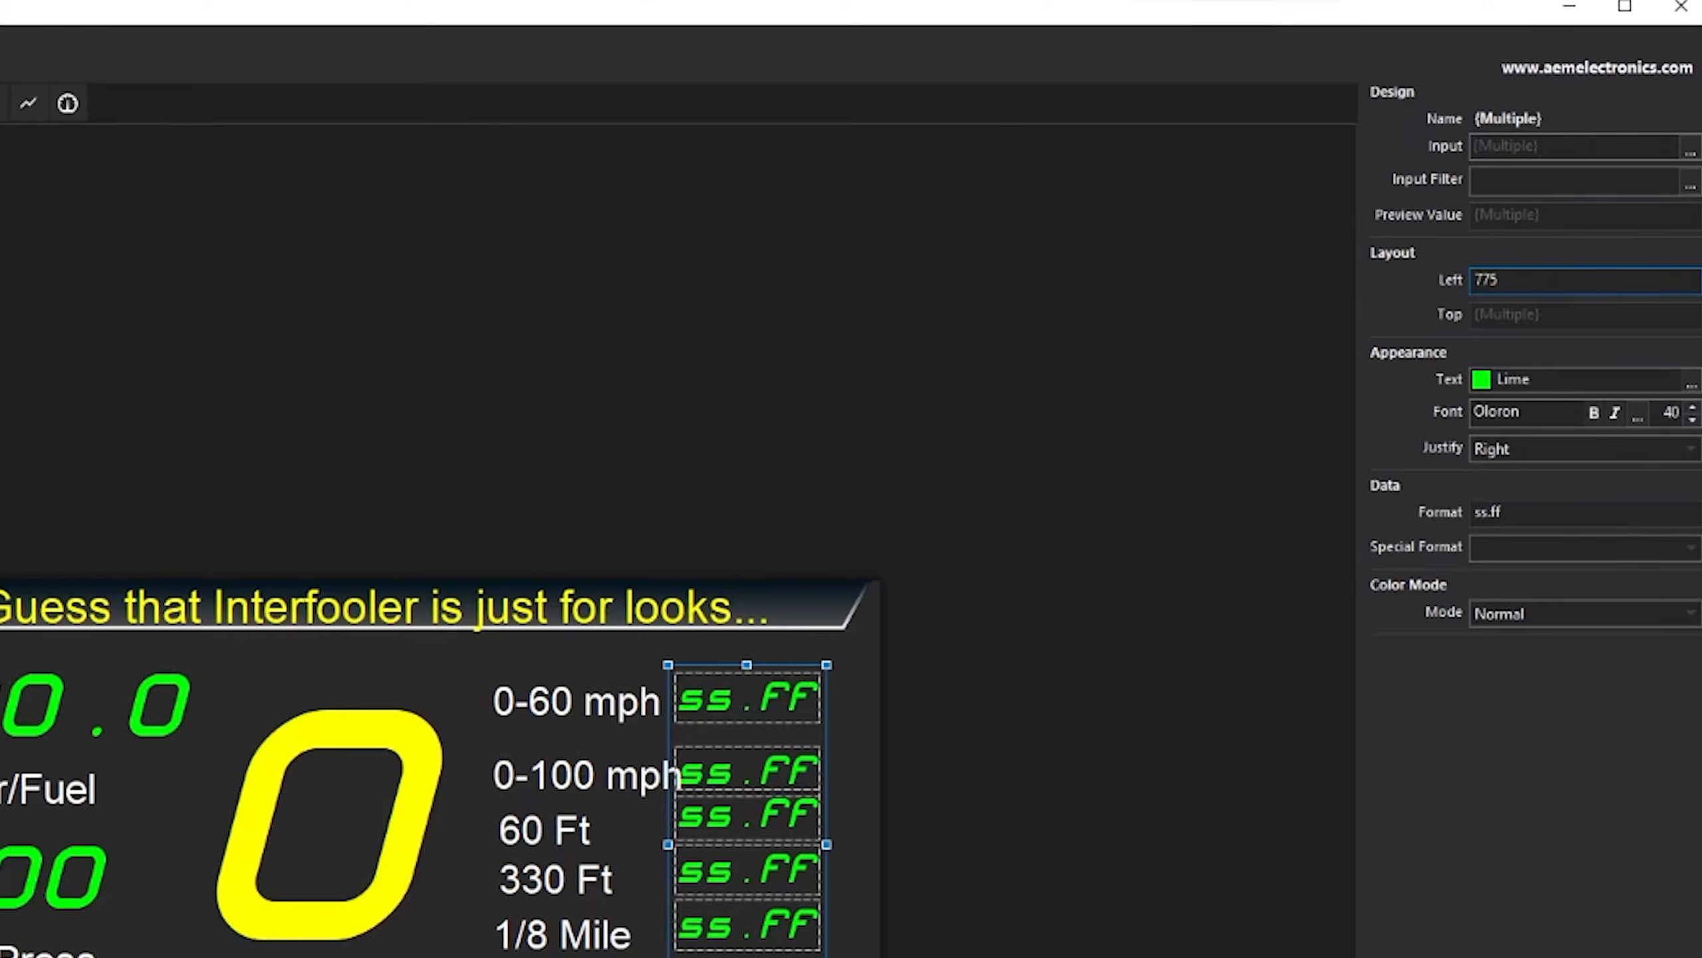
pyautogui.press('Return')
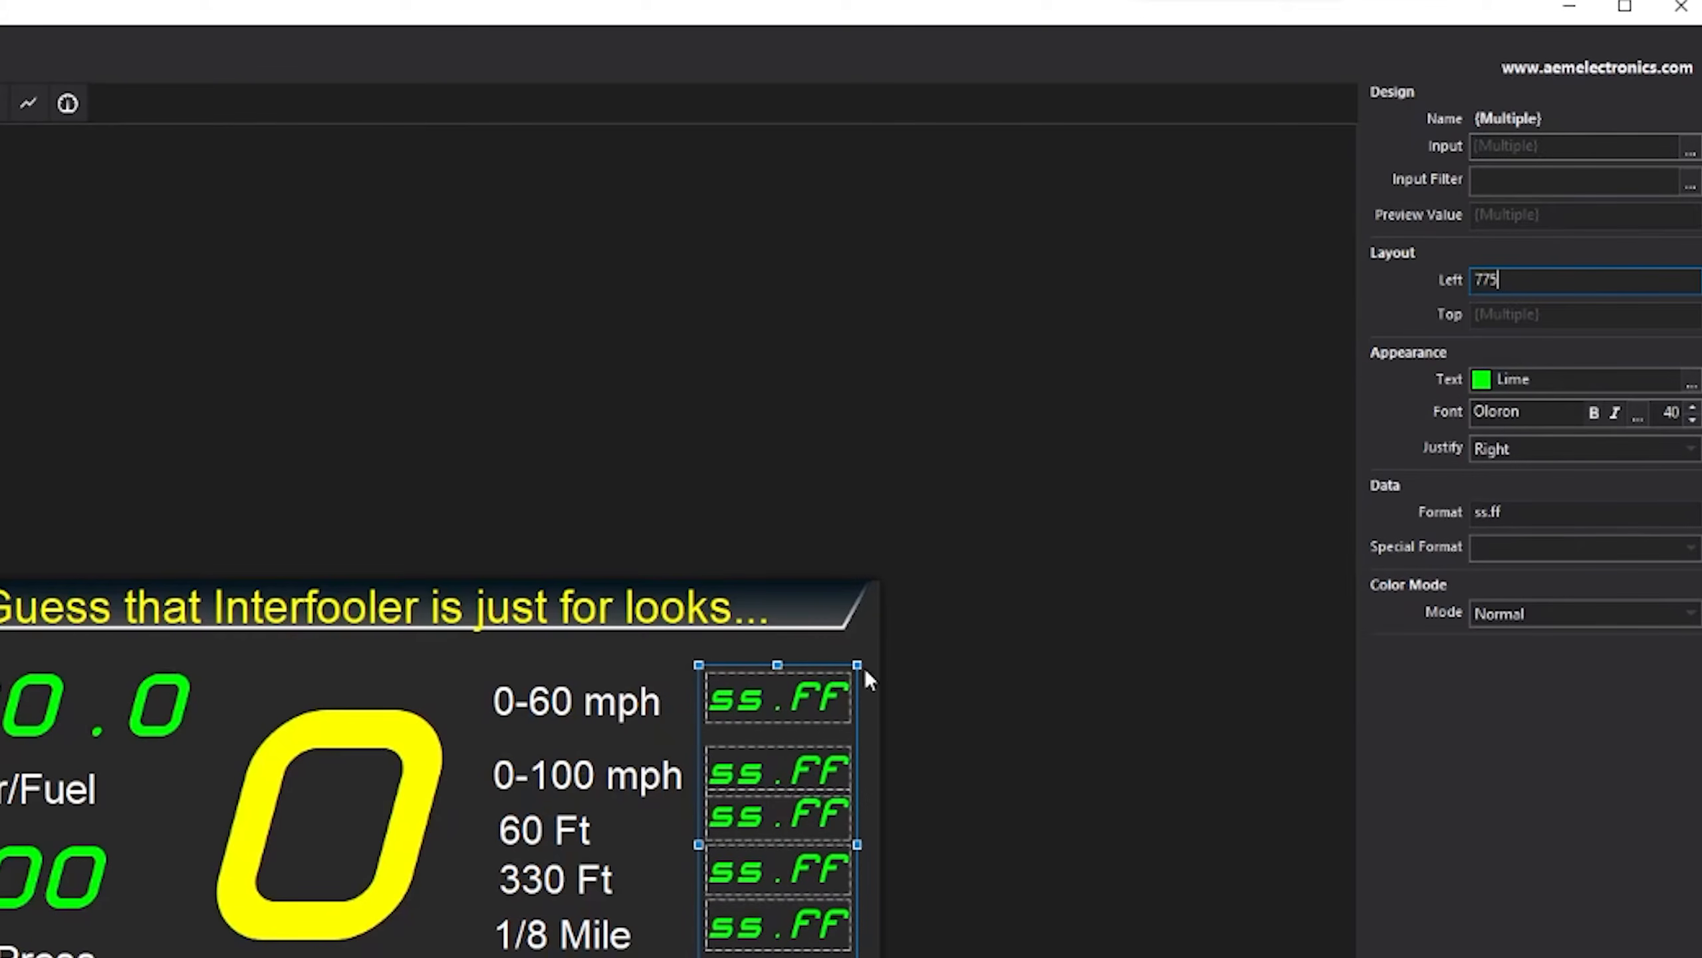
pyautogui.click(777, 698)
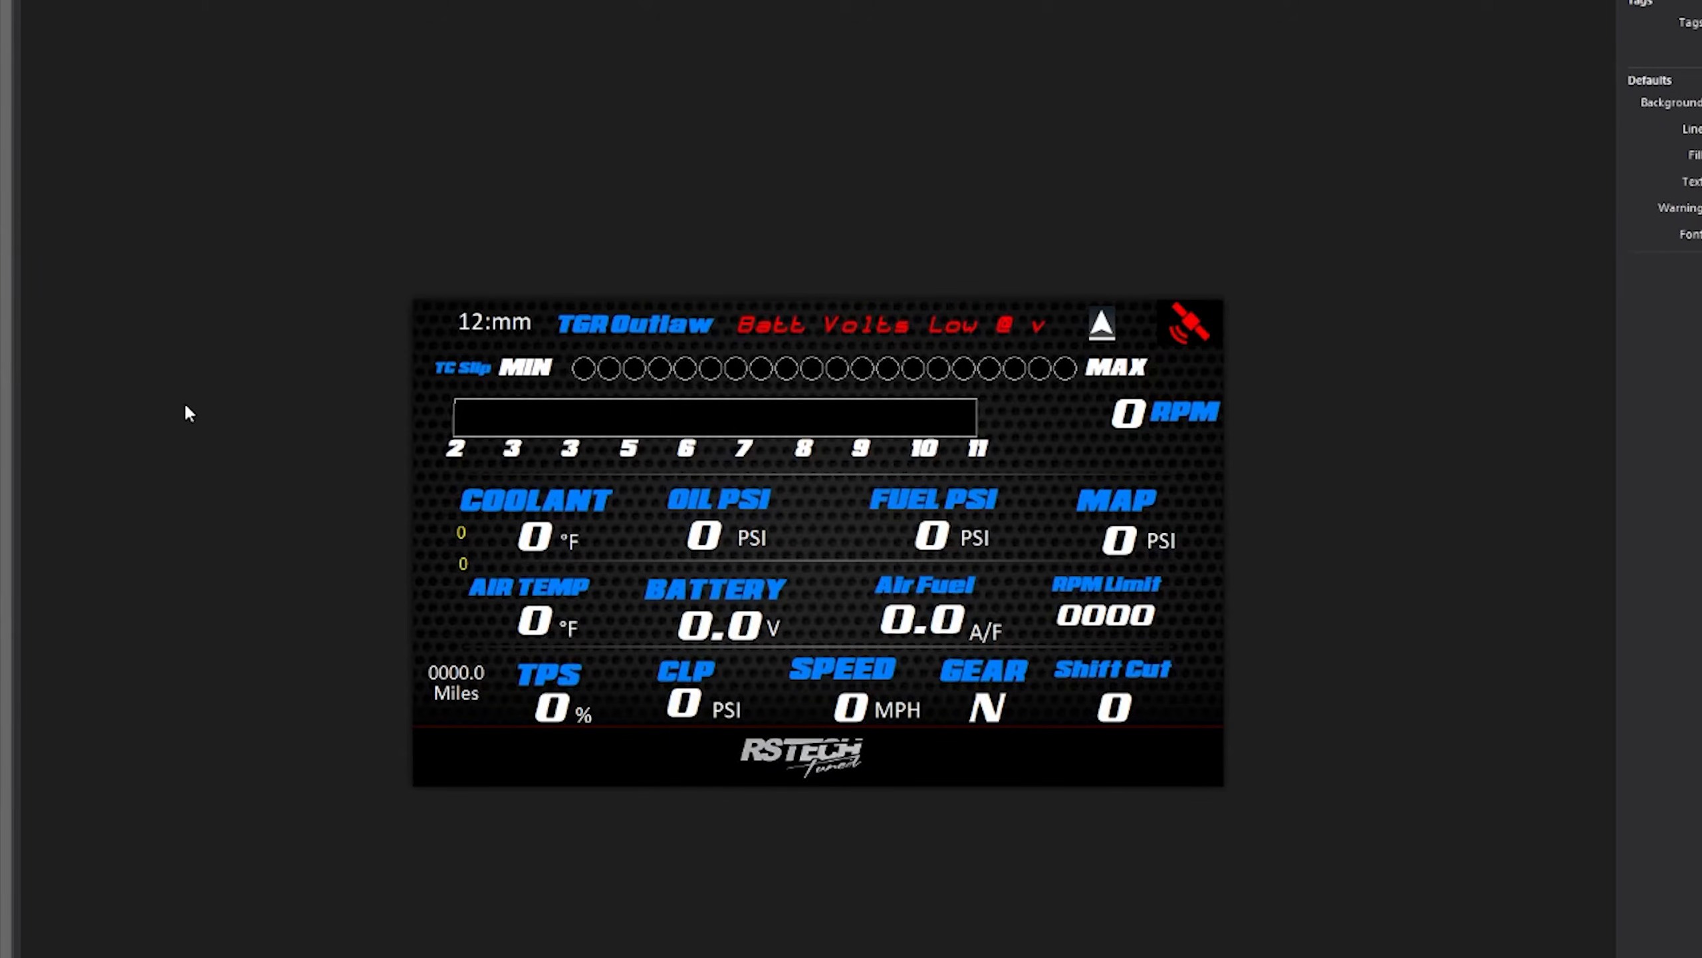
# - Select the small yellow 0 value readout, then bring up the Alarms list
pyautogui.click(460, 536)
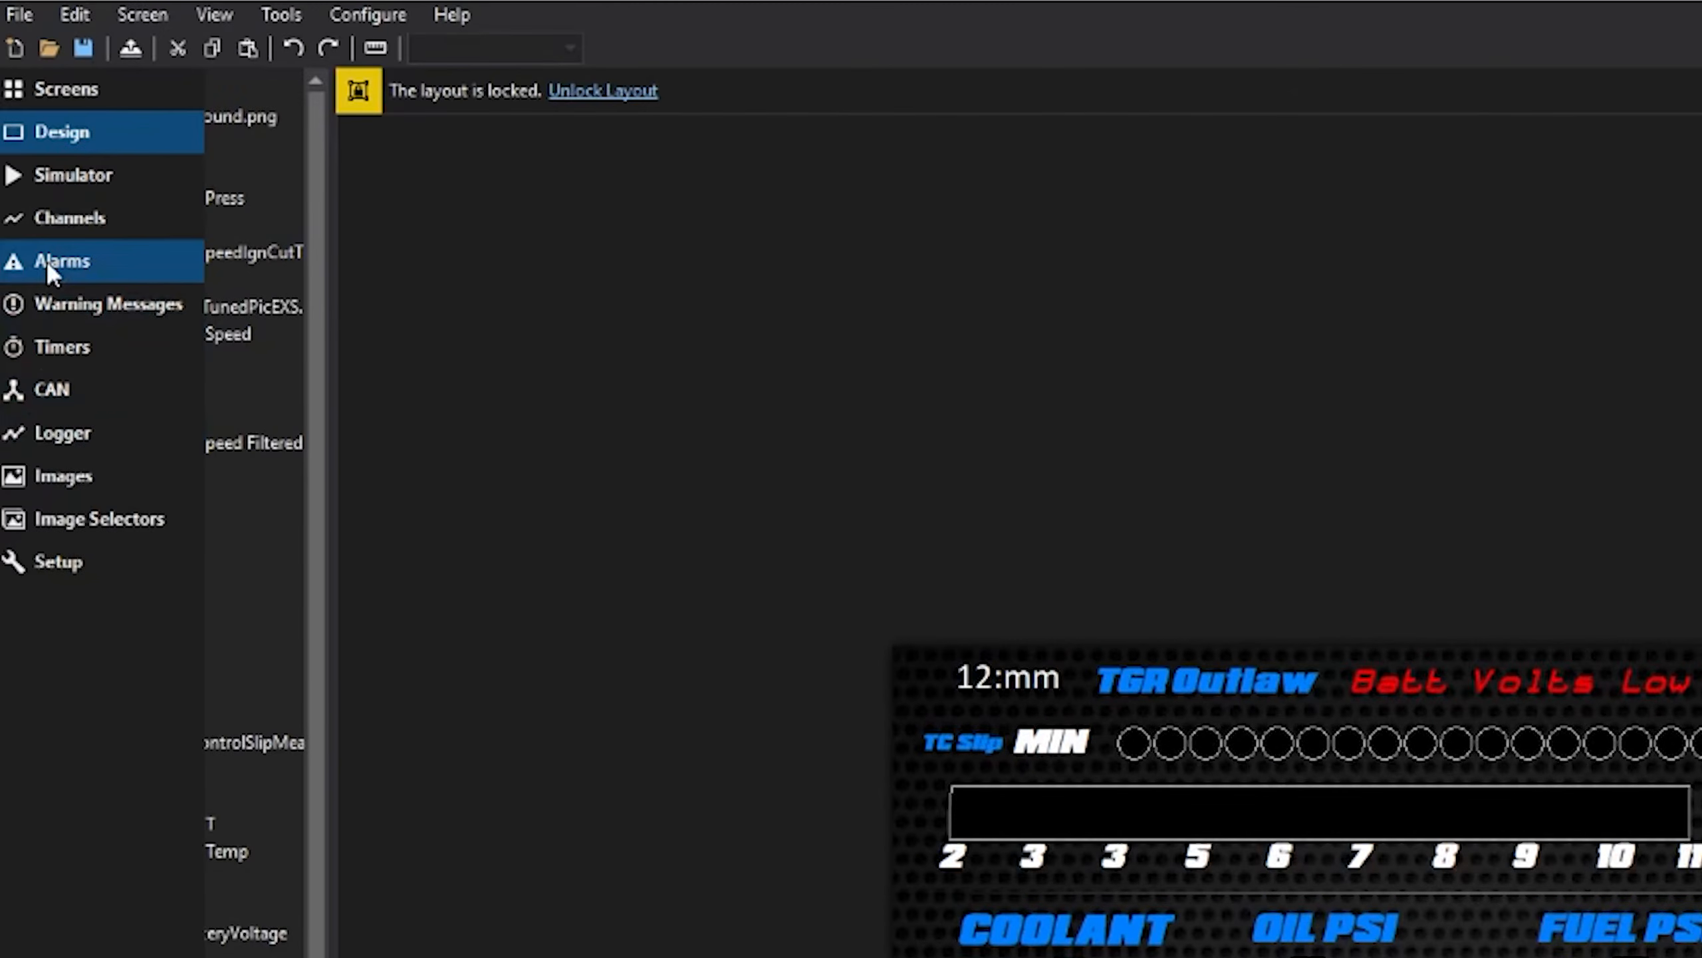
pyautogui.click(45, 260)
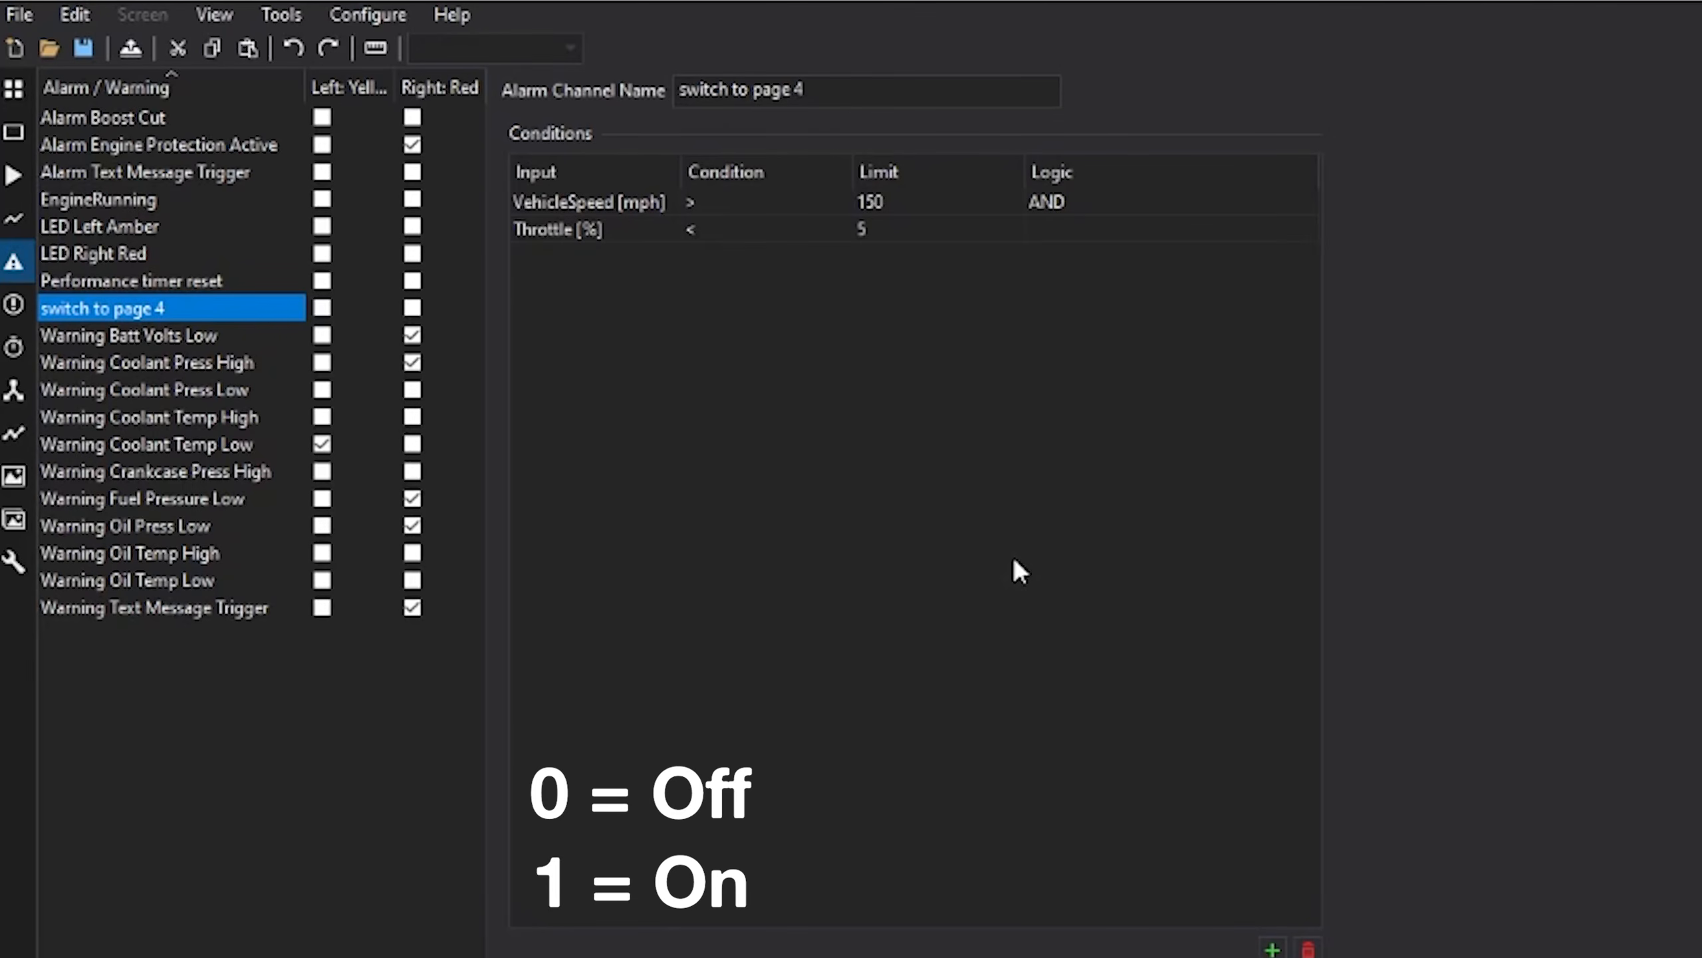
# - In Channels, check the 'Switch to screen 4 input 1=4' mapping: input 0→0, input 1→4
pyautogui.moveTo(45, 121)
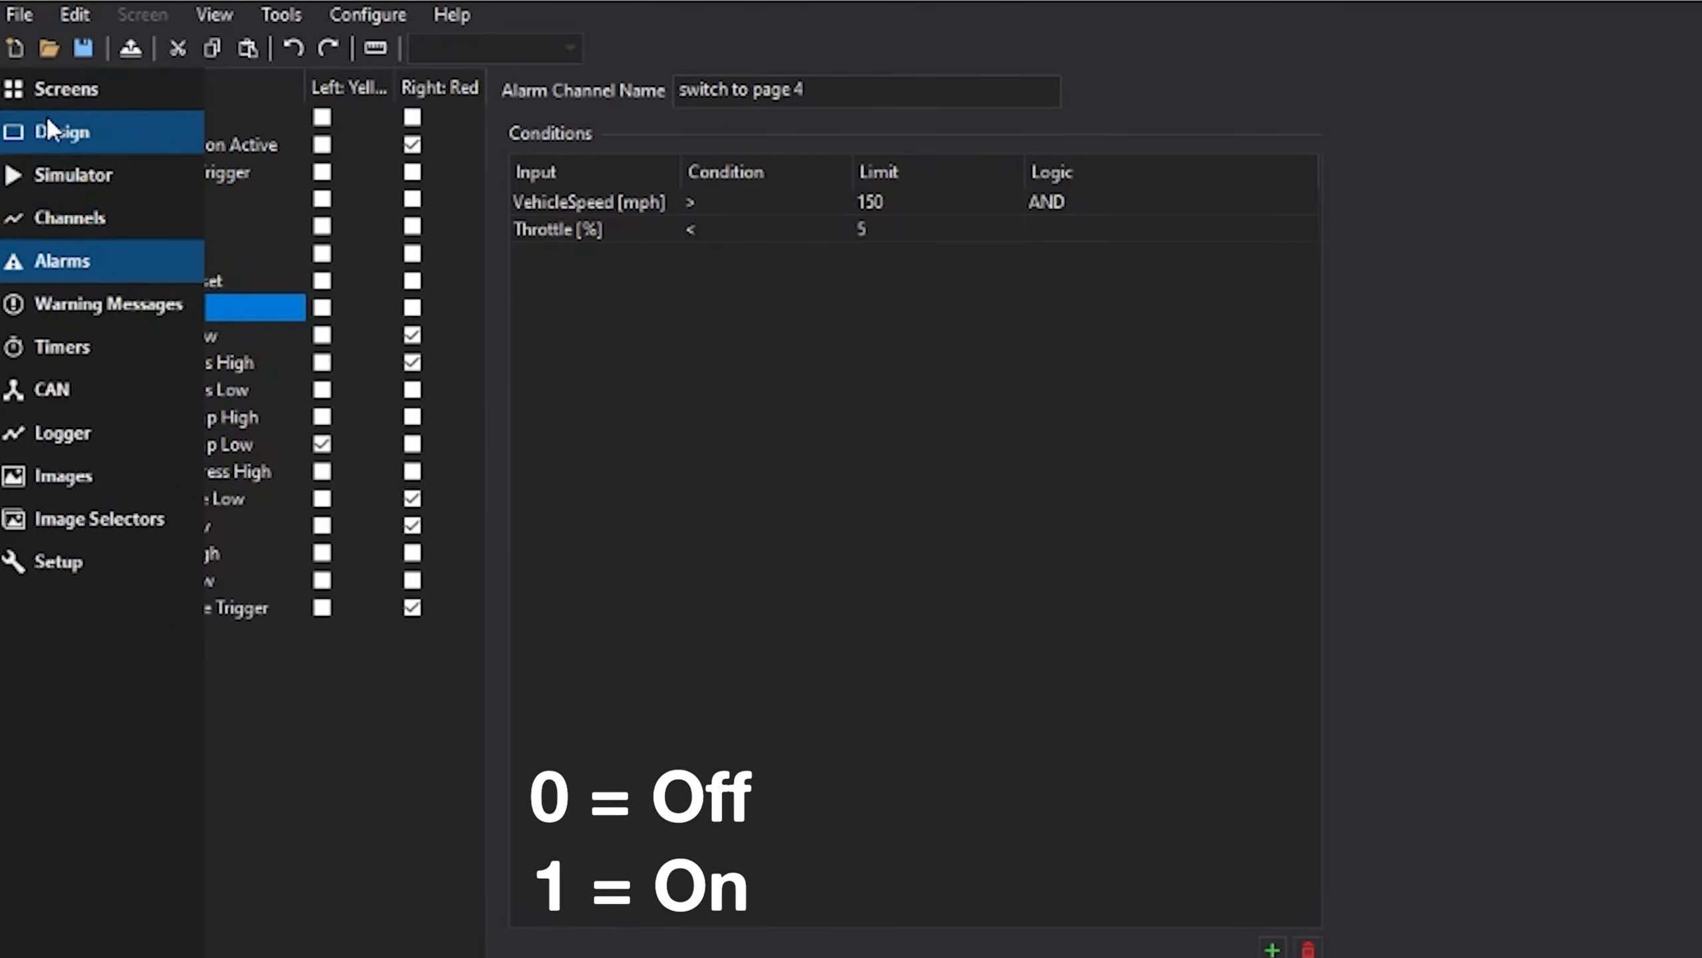
pyautogui.click(97, 236)
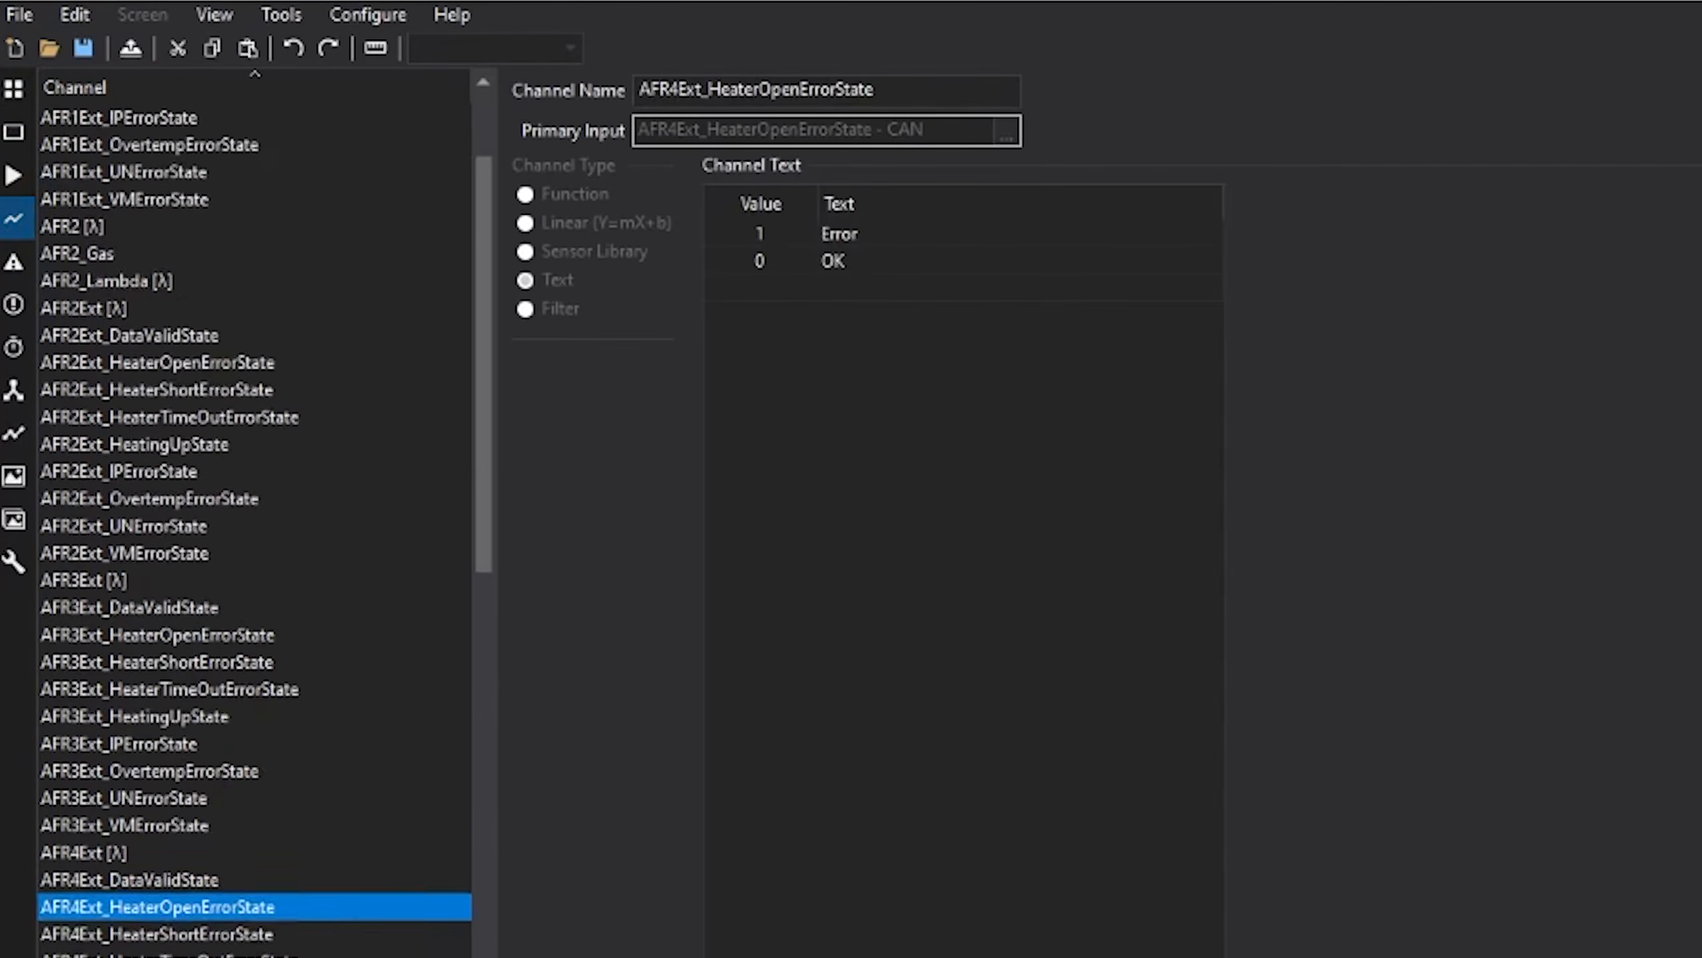
pyautogui.scroll(-20, 254, 530)
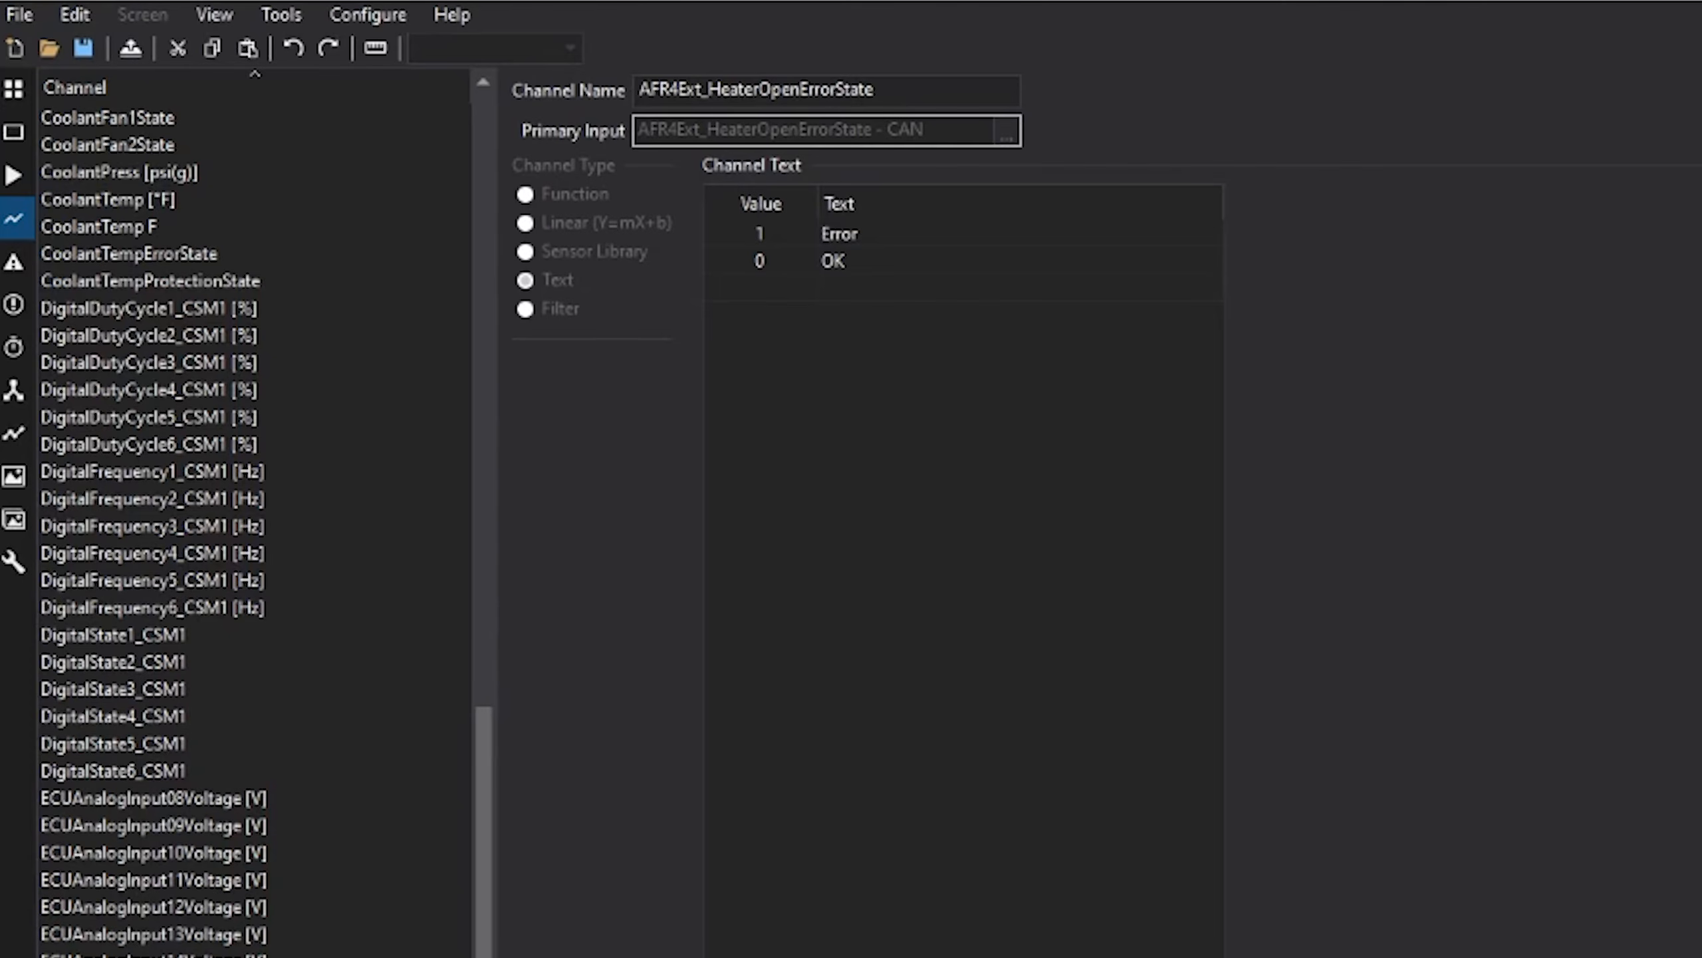
pyautogui.scroll(-10, 255, 530)
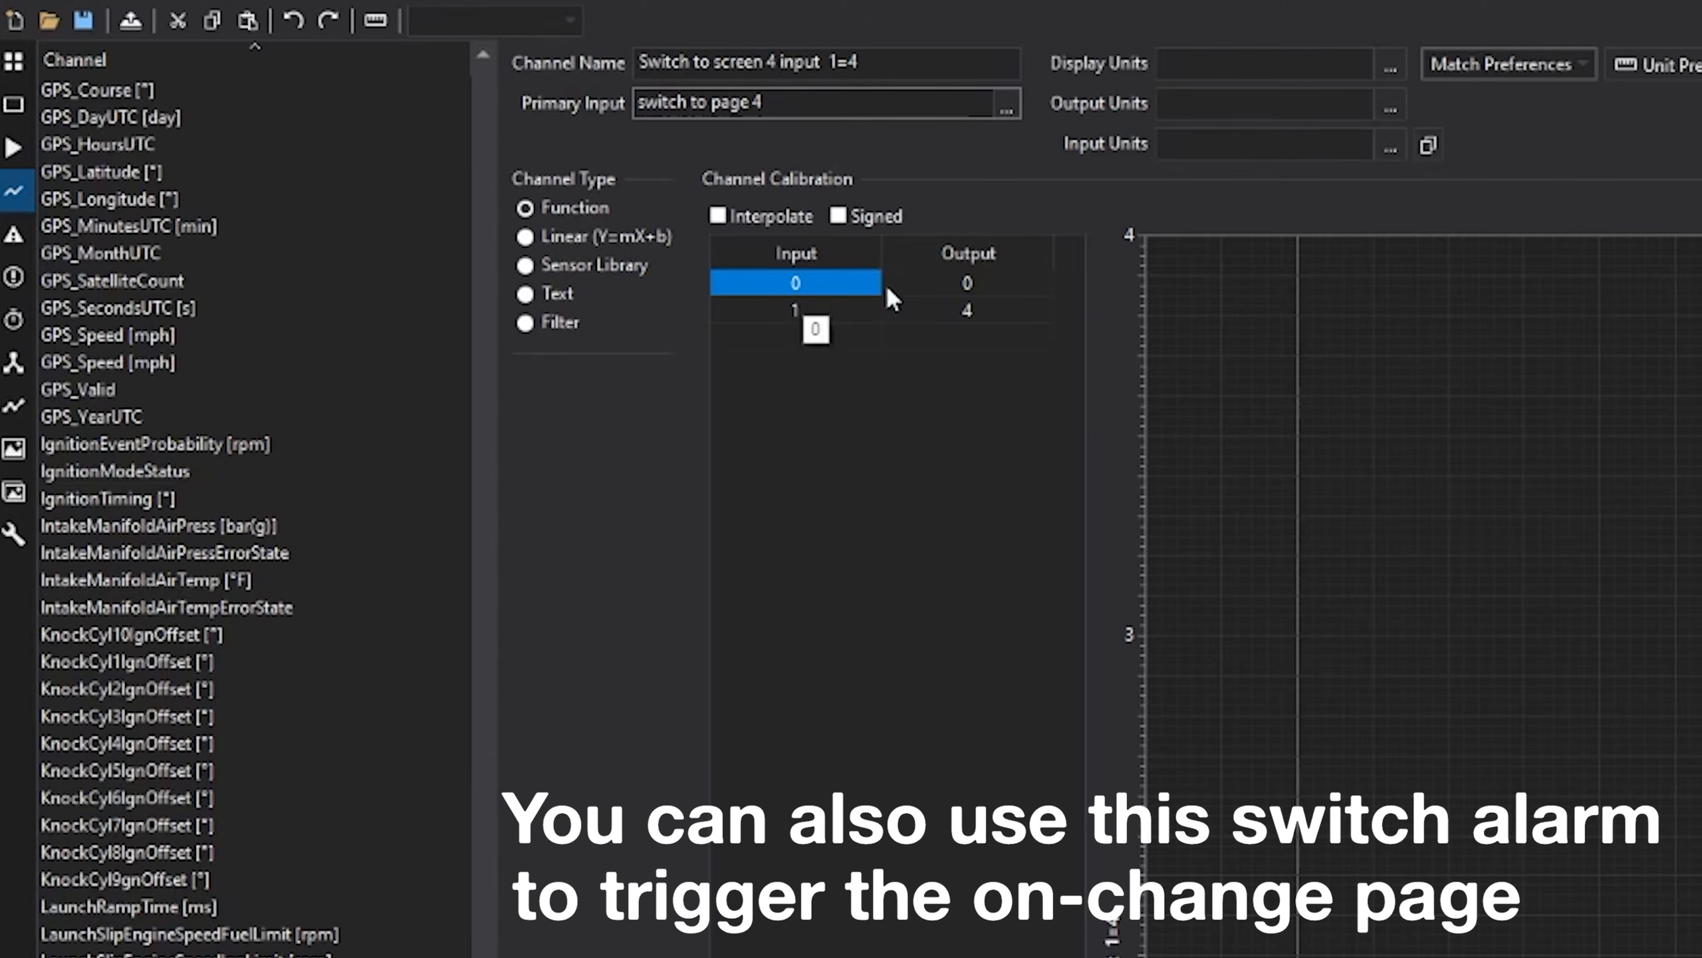
pyautogui.click(926, 281)
pyautogui.click(838, 314)
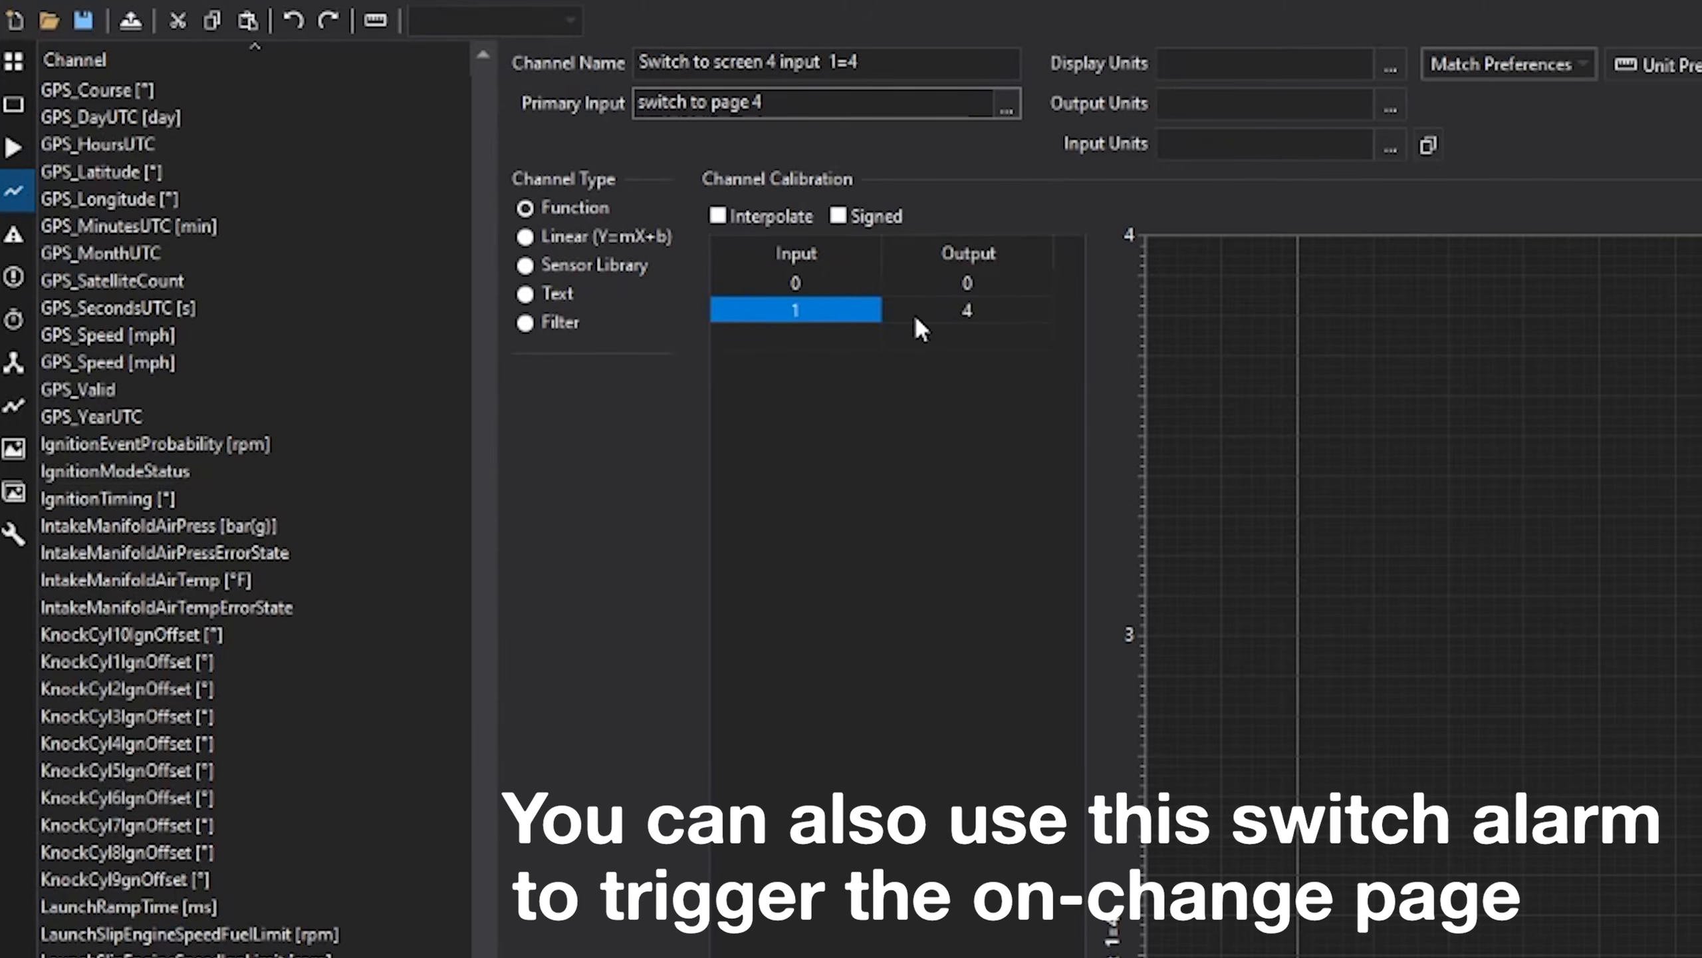
pyautogui.click(928, 312)
# - Check that Setup > Page Select uses 'Switch to screen 4 input 1=4' as its source
pyautogui.moveTo(13, 232)
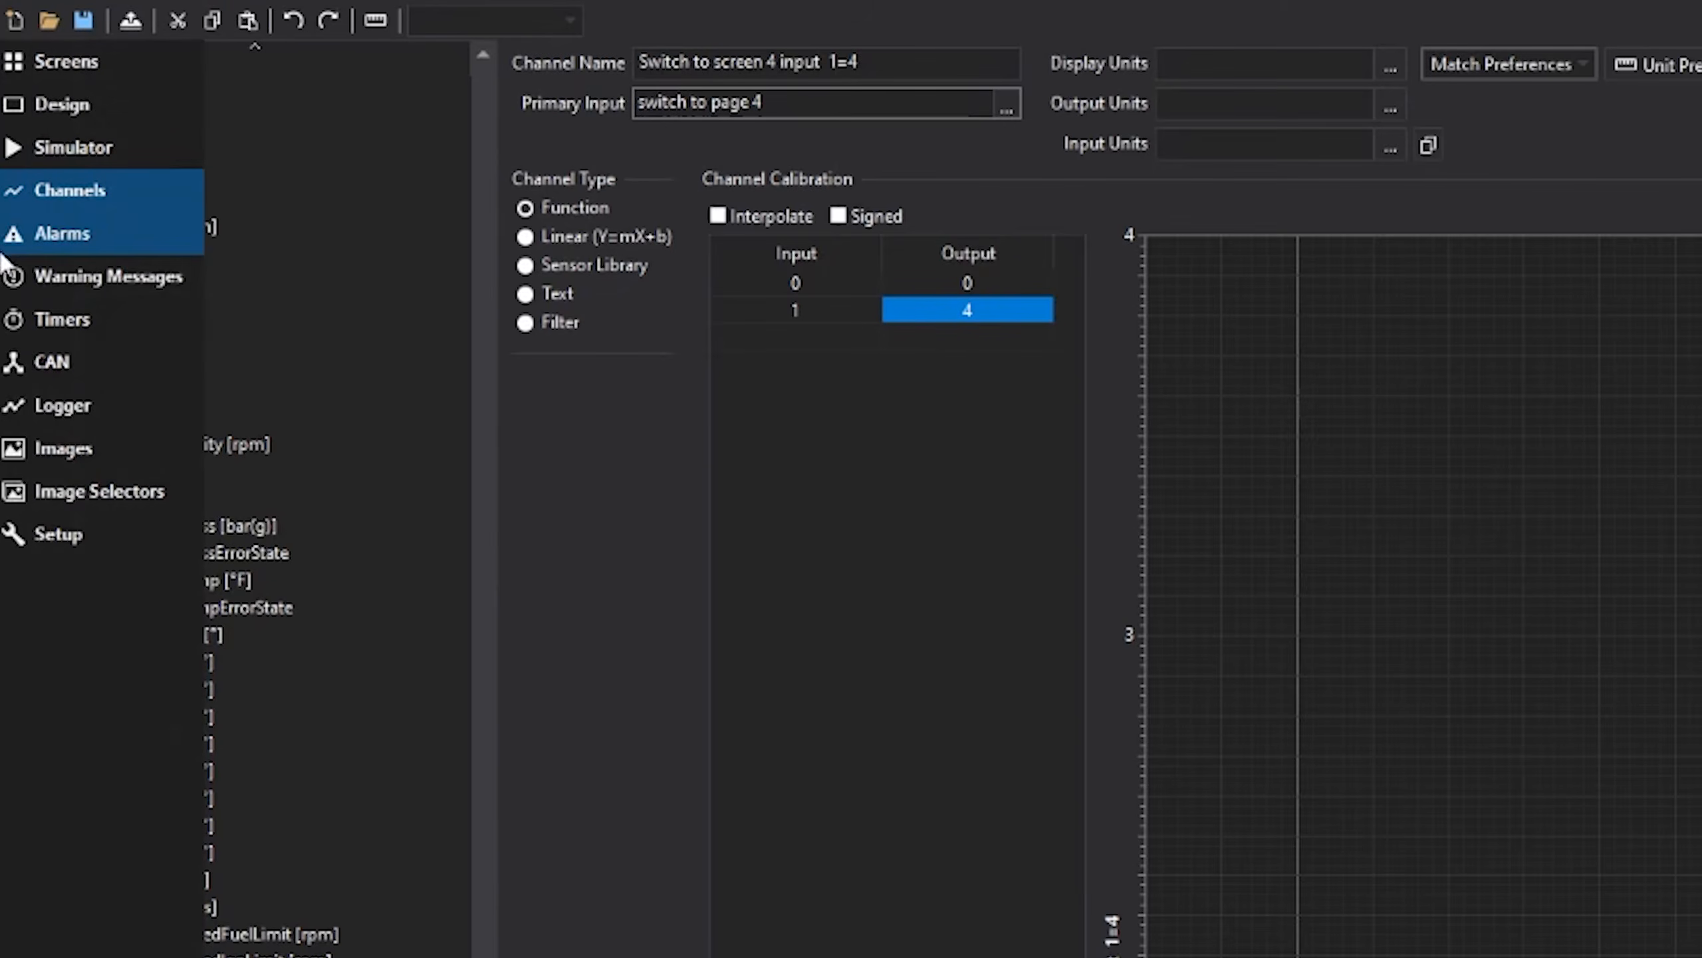
pyautogui.click(19, 532)
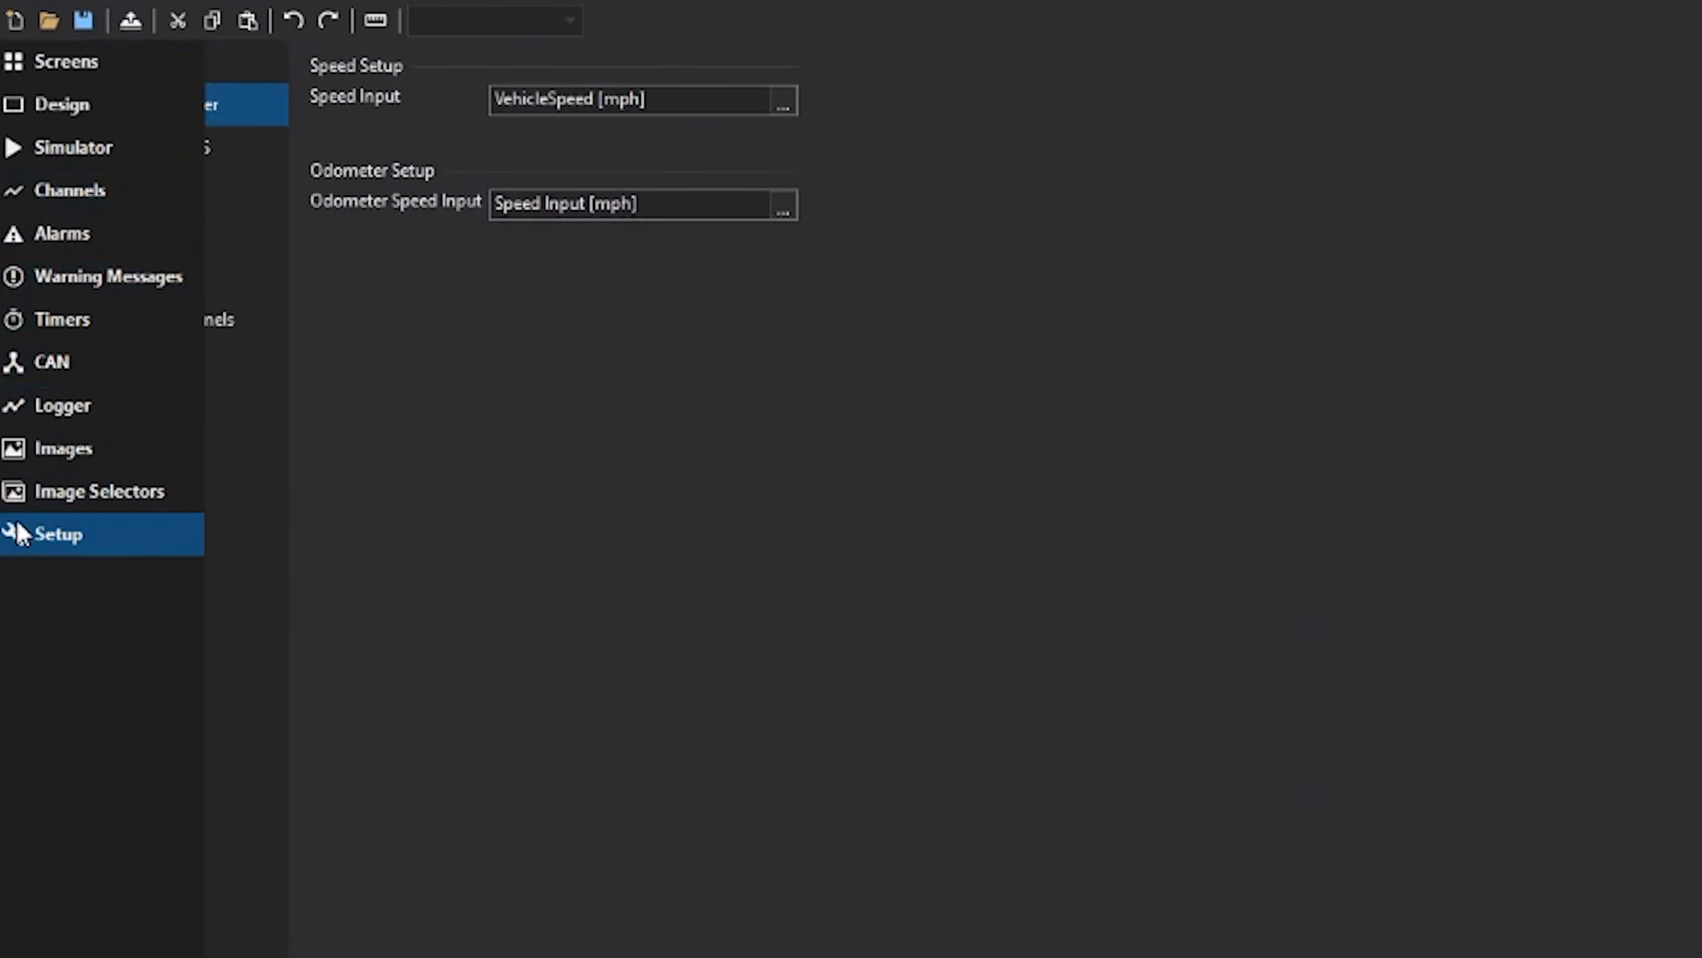
pyautogui.click(156, 189)
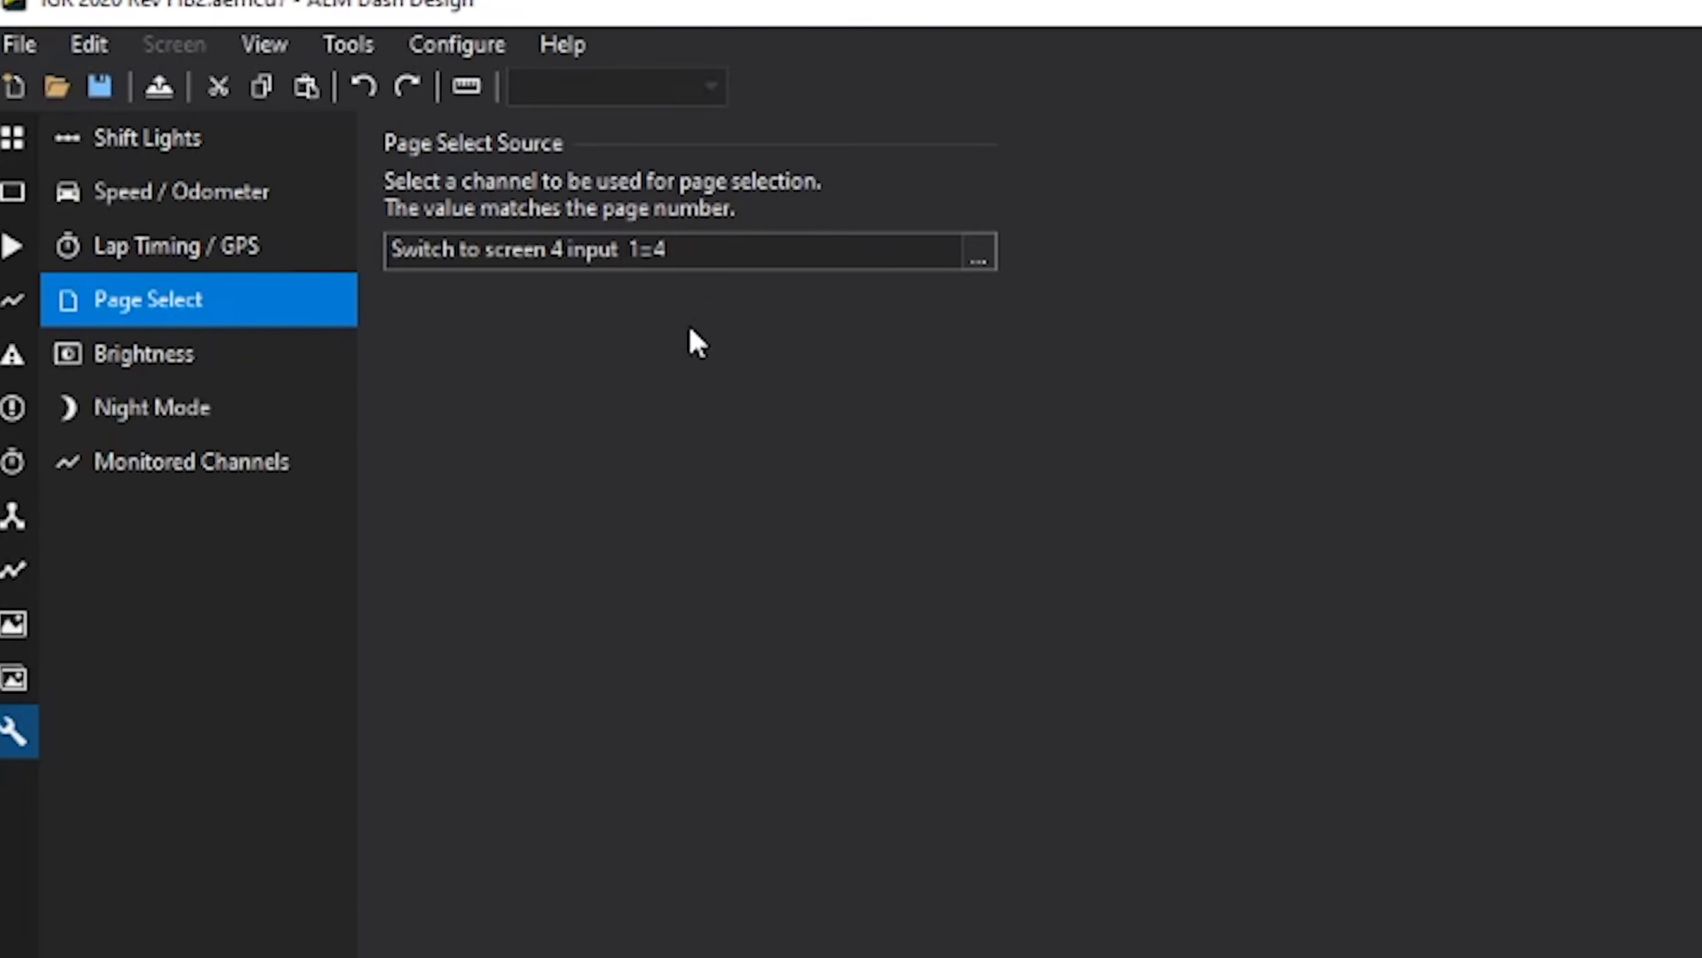
# - Double-click the Screen 4 thumbnail in the Screens list to edit the timer page
pyautogui.moveTo(5, 165)
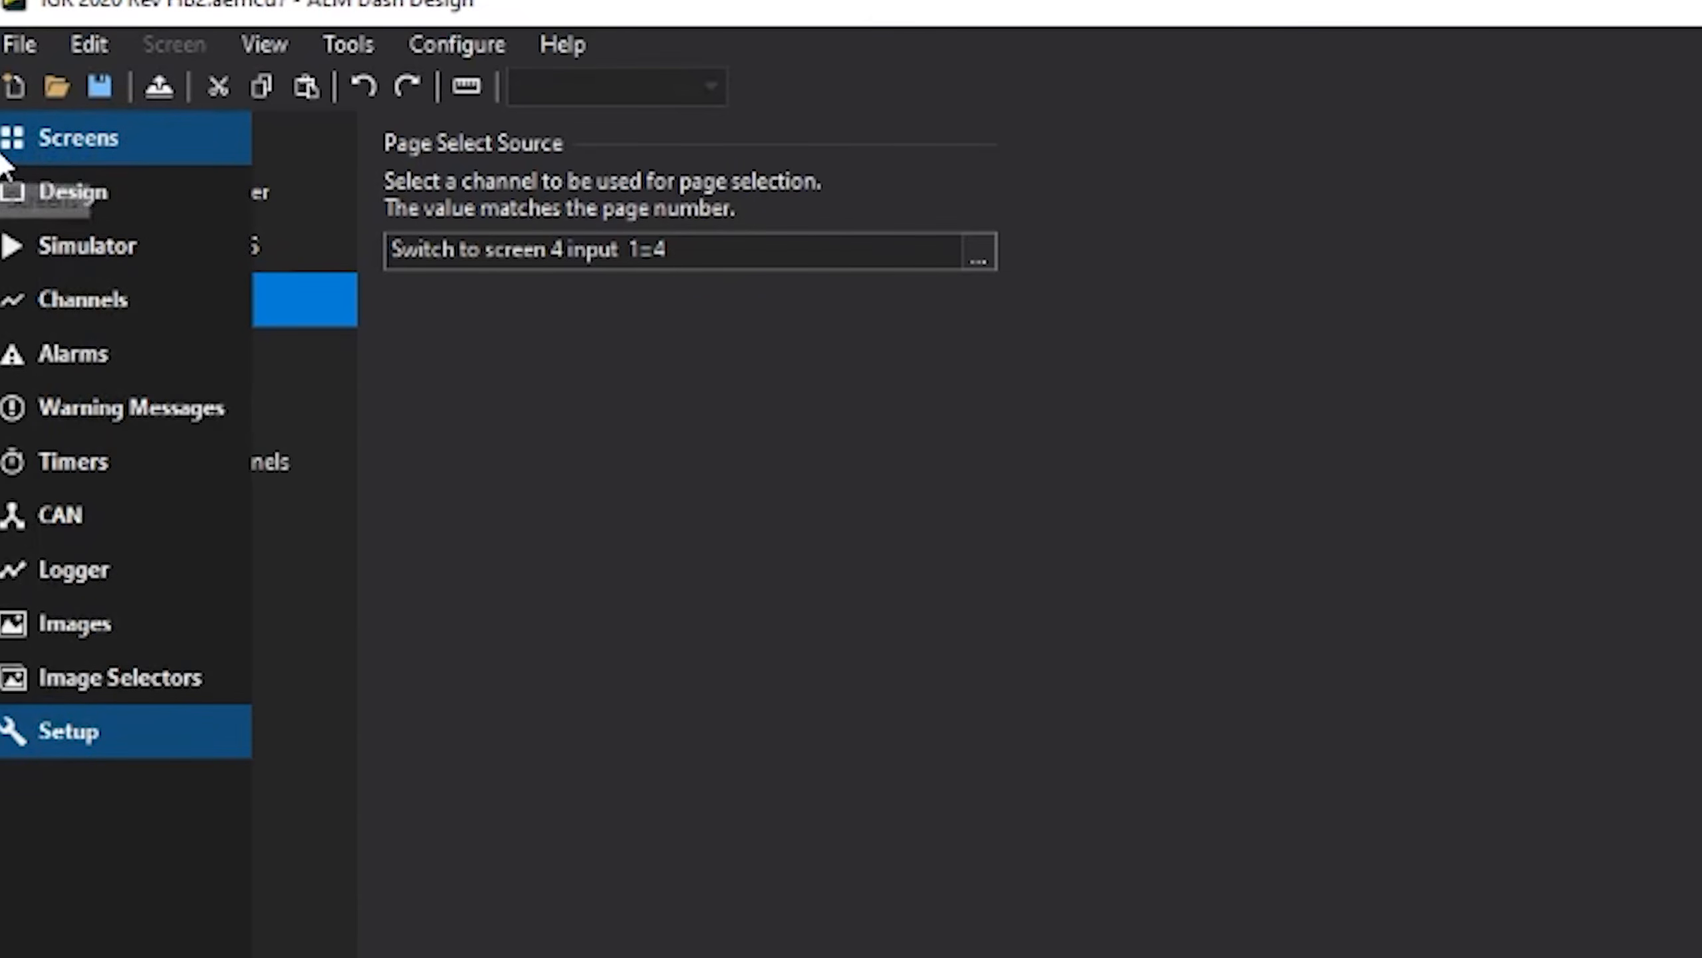
pyautogui.click(67, 137)
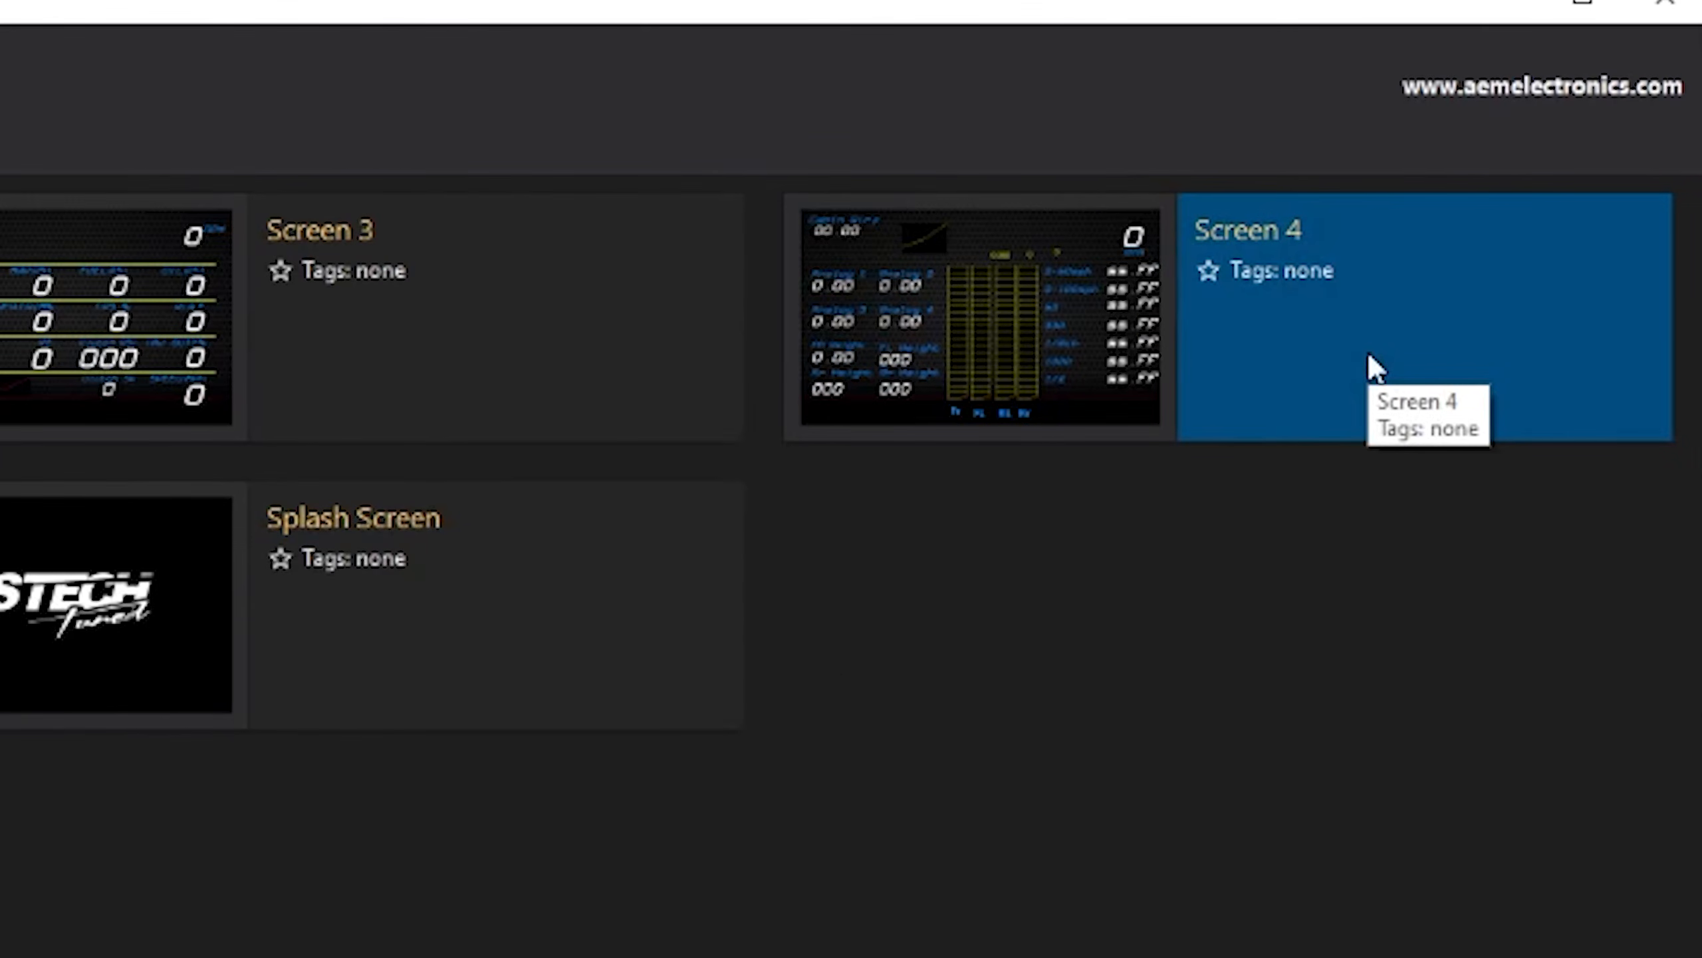
pyautogui.doubleClick(1368, 349)
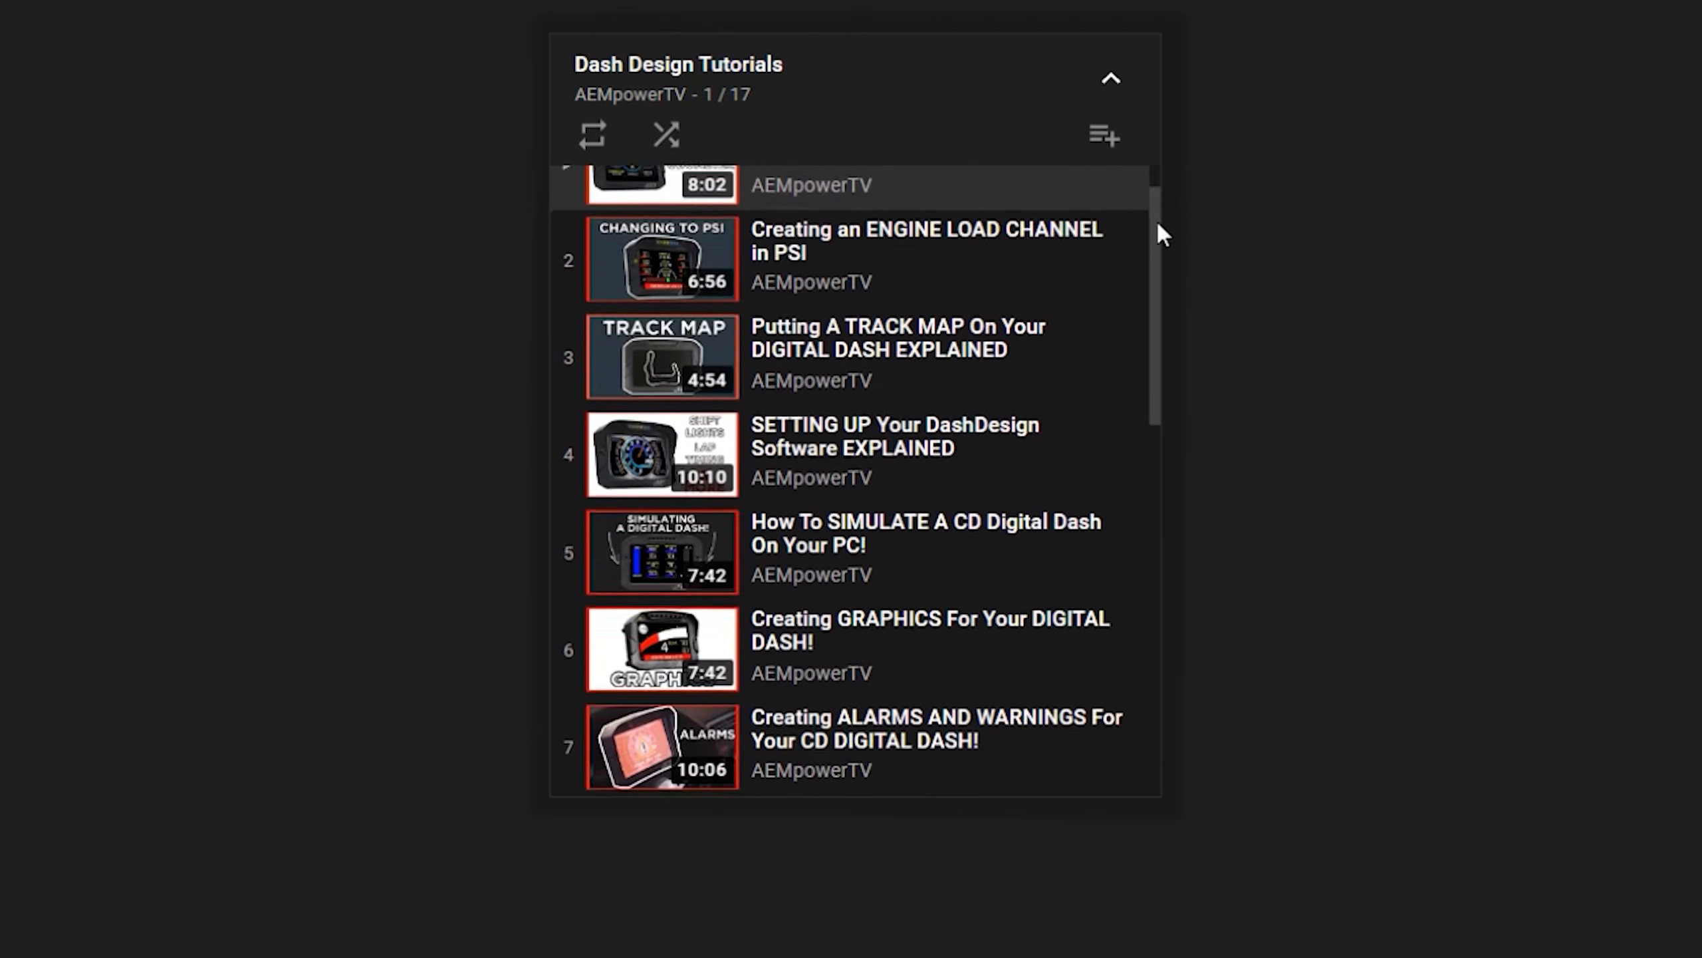
pyautogui.moveTo(1157, 218); pyautogui.dragTo(1174, 558)
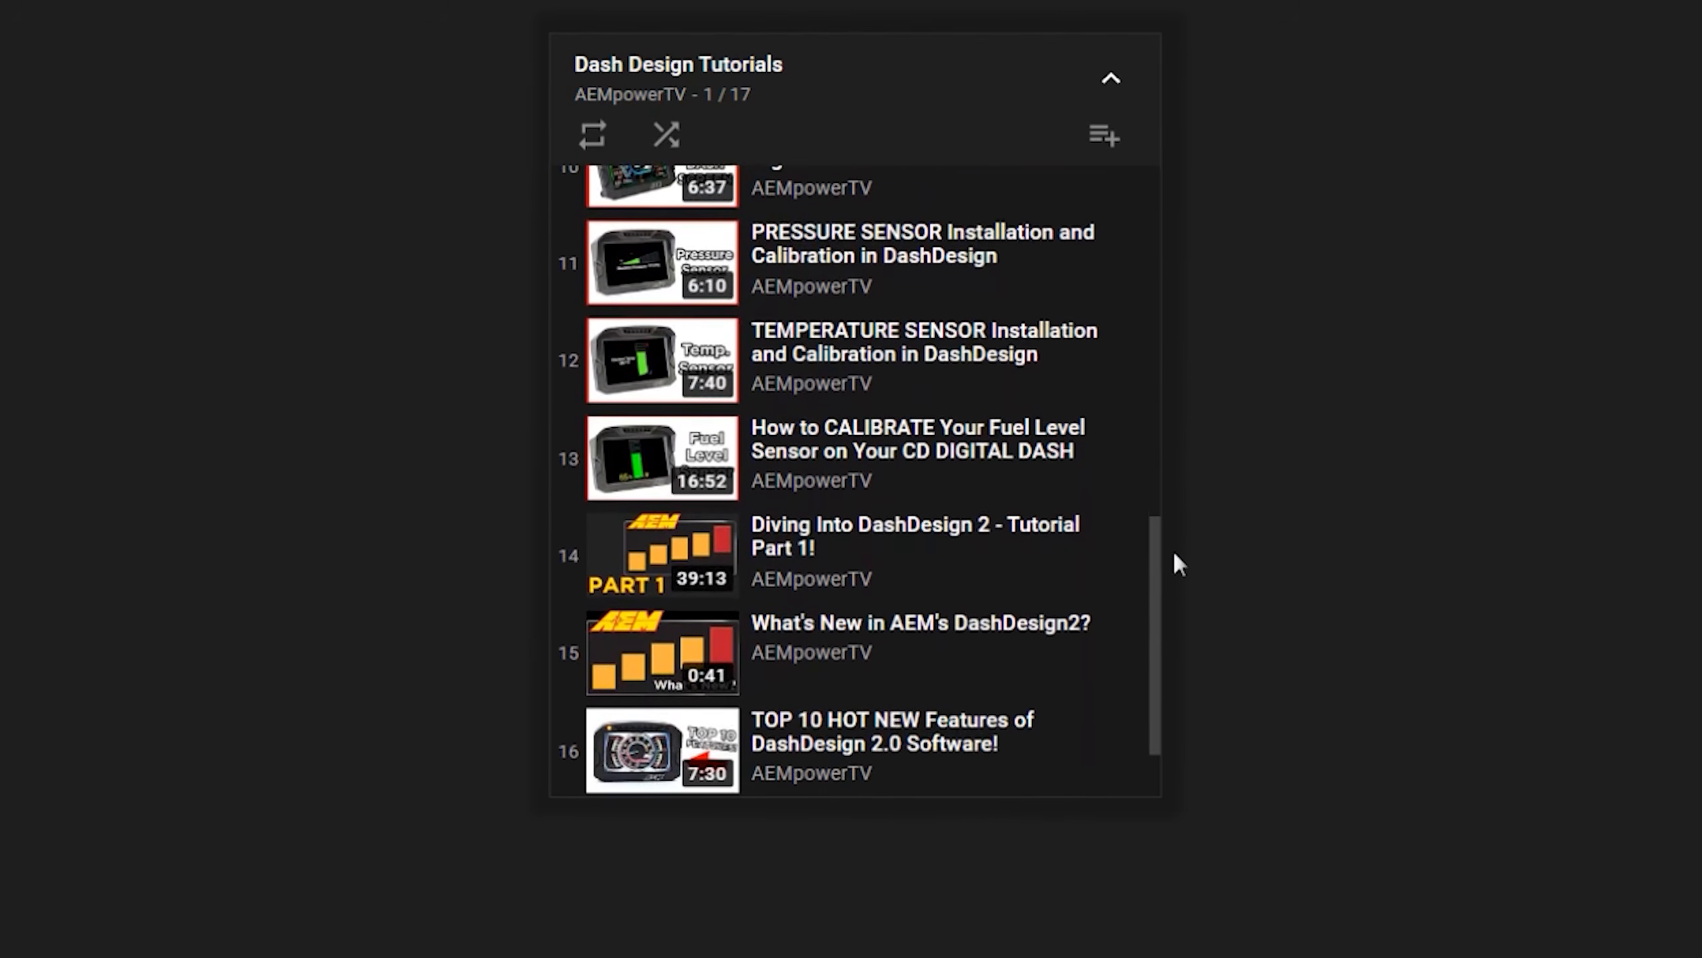